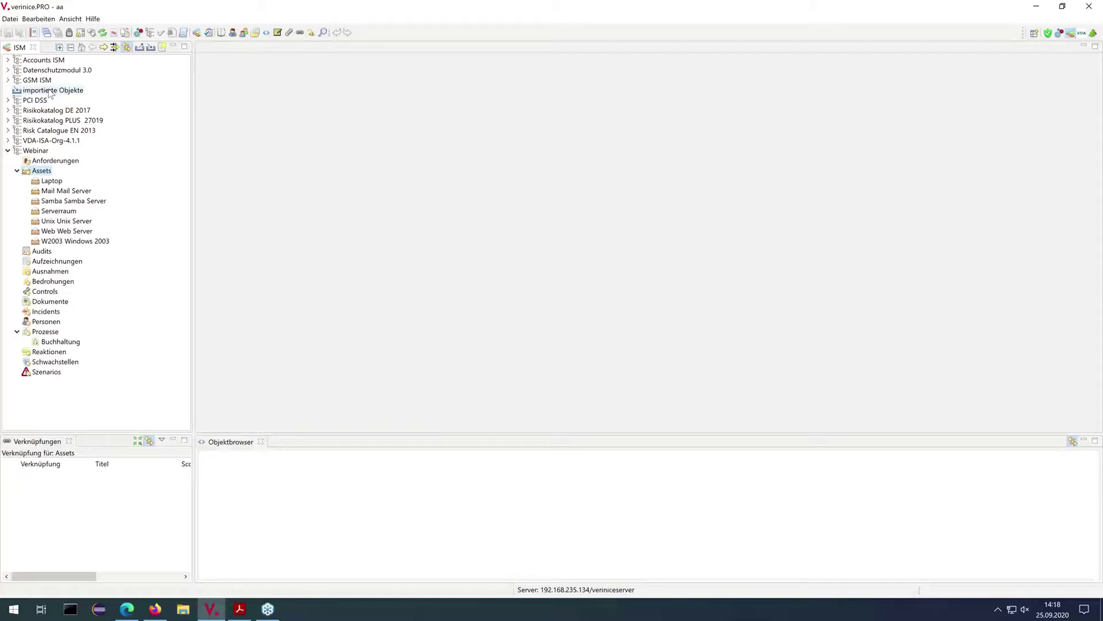
Link the Laptop asset in the Webinar scope to the Buchhaltung process with the relation "nötig für" and close its editor
left_click(62, 215)
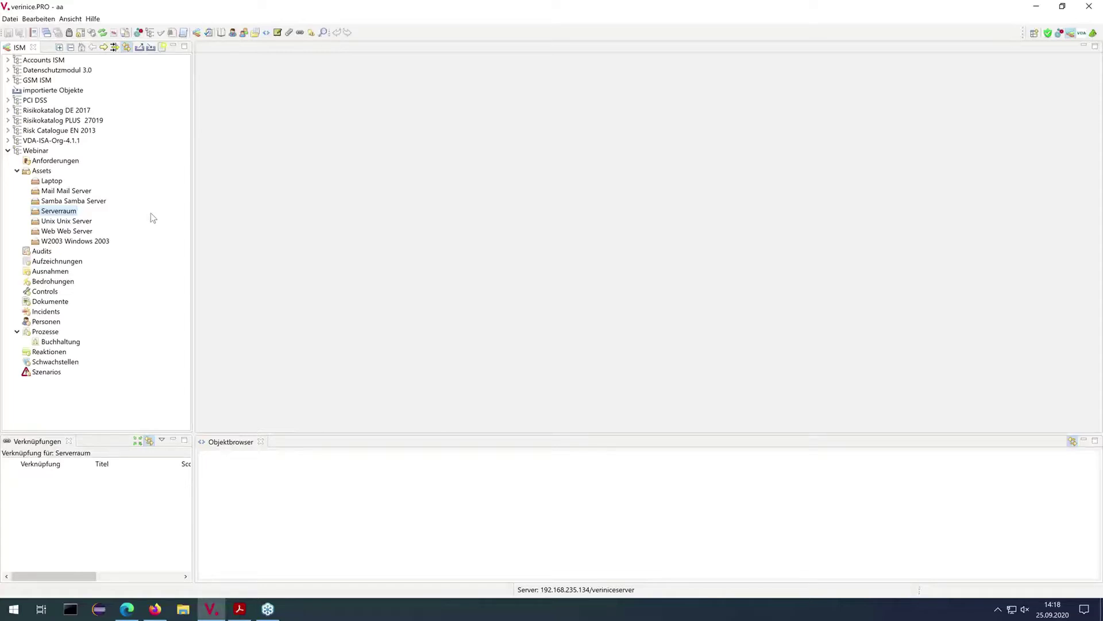
double_click(55, 181)
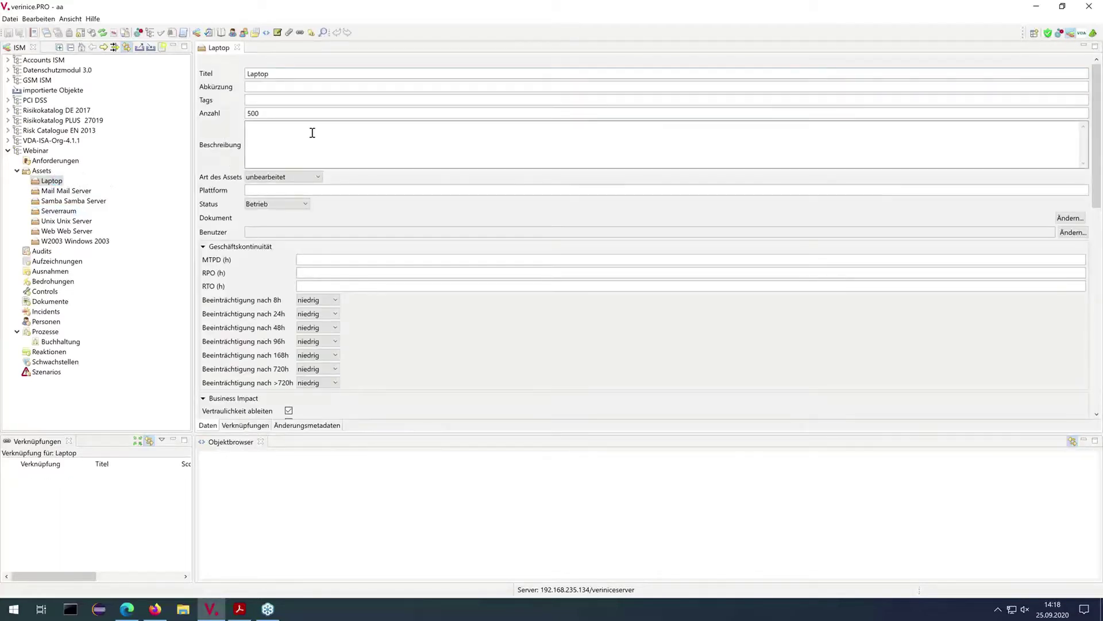
left_click(245, 426)
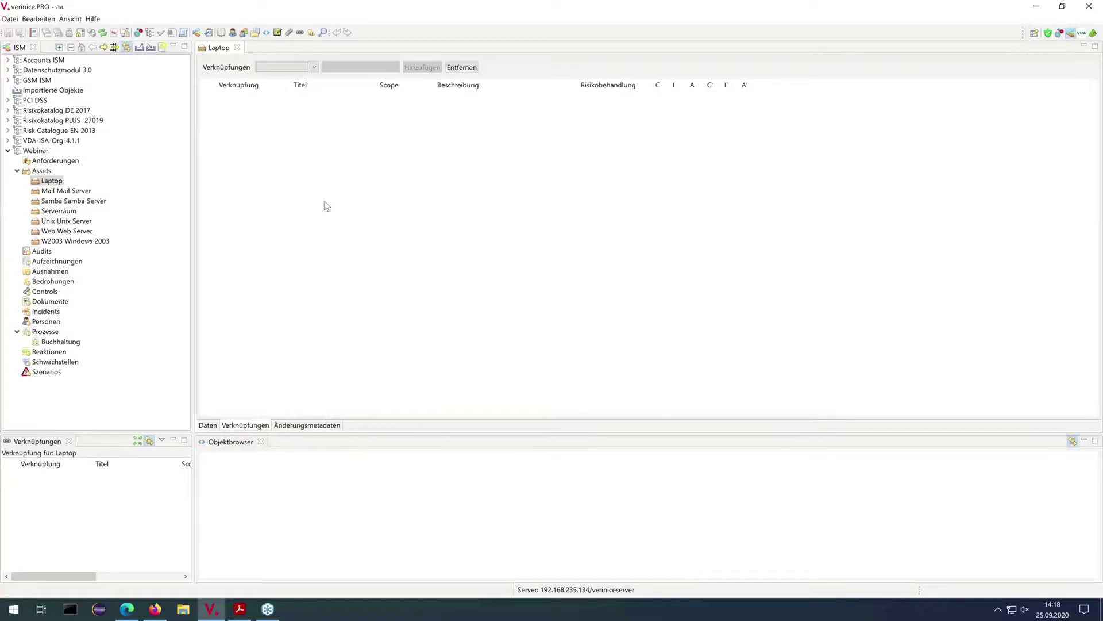
left_click(310, 68)
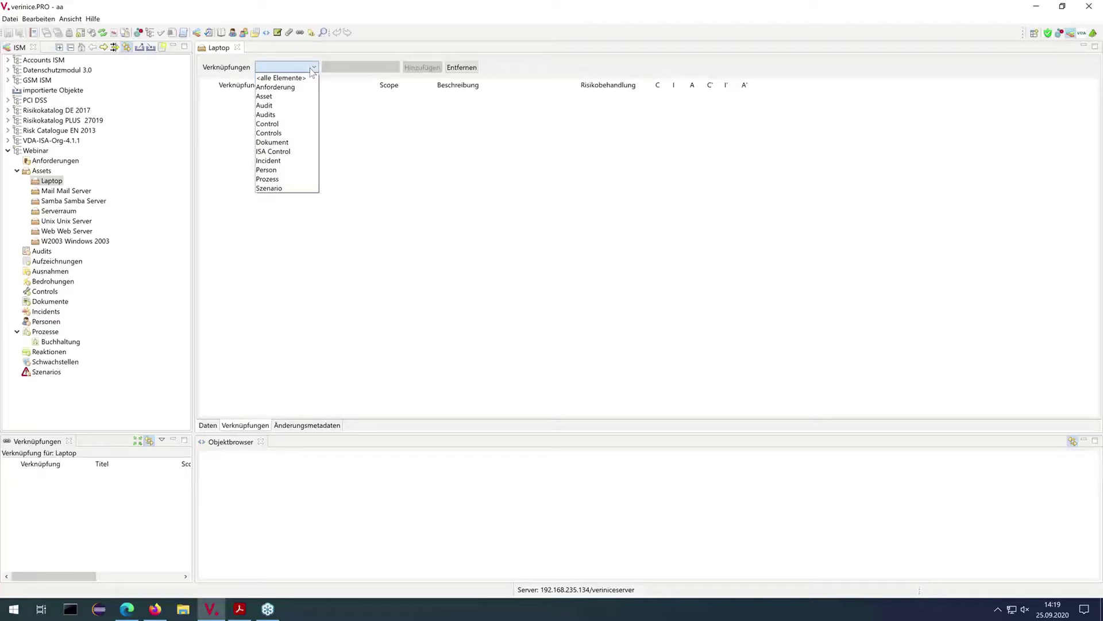
left_click(291, 179)
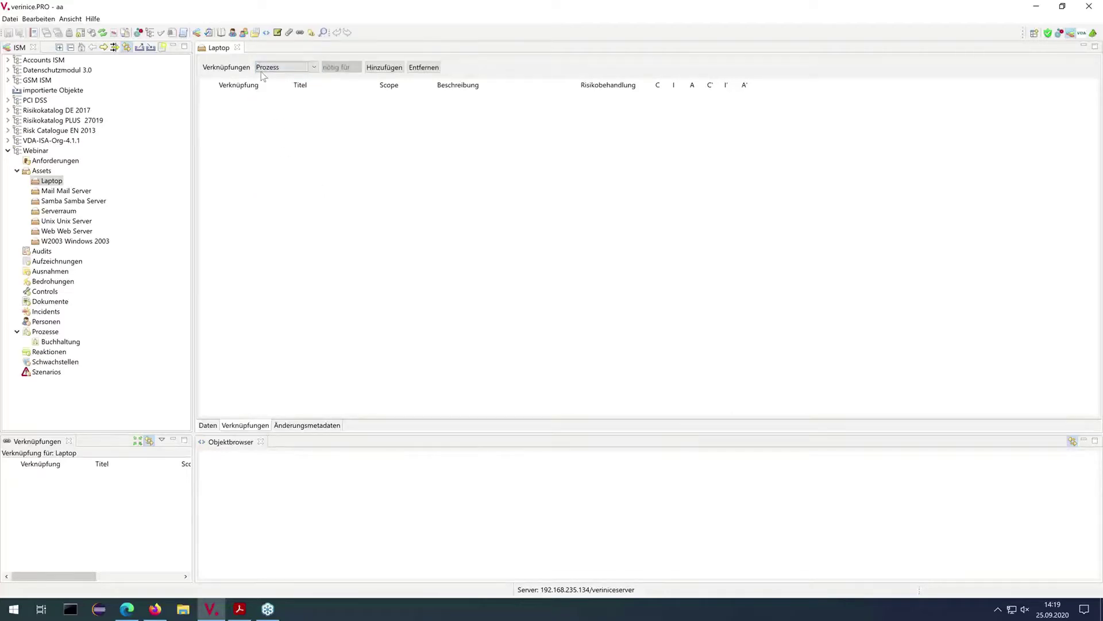
left_click(384, 68)
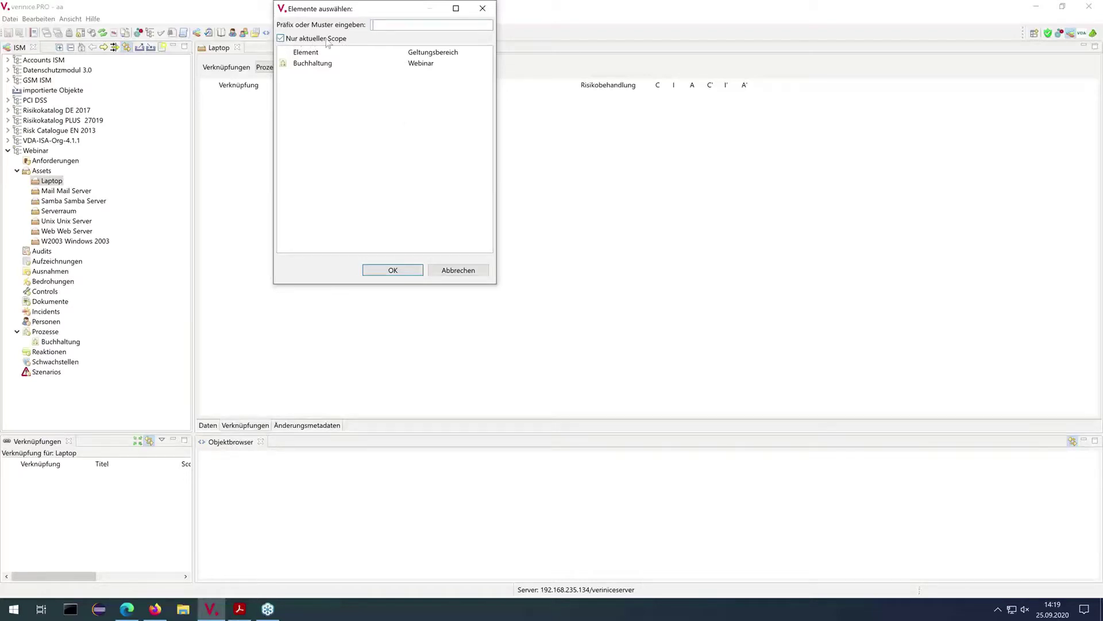
left_click(320, 64)
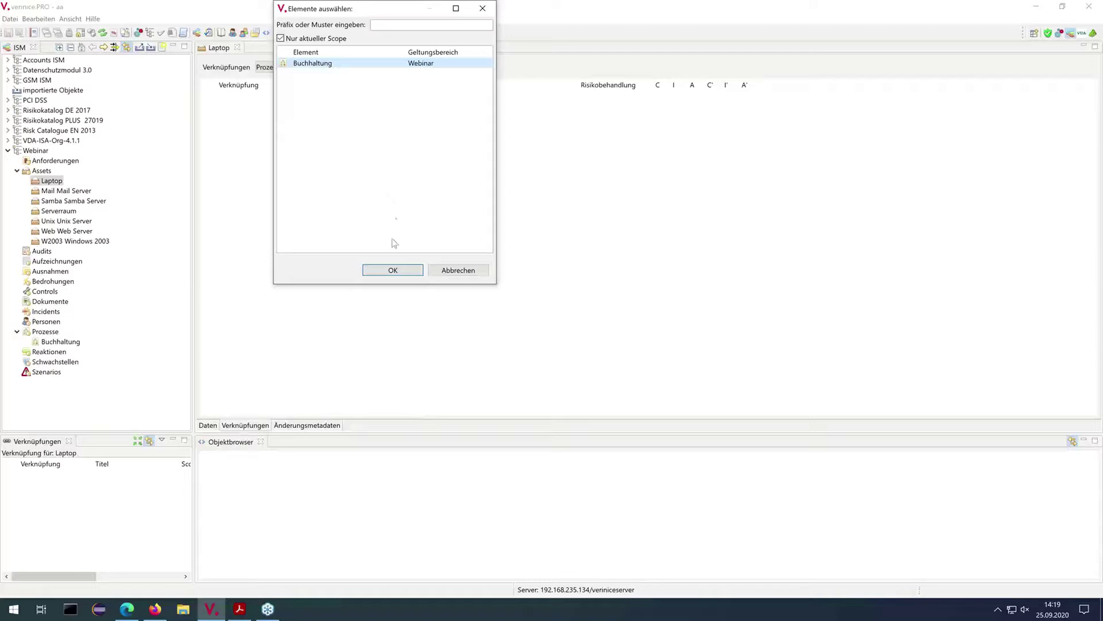
left_click(391, 272)
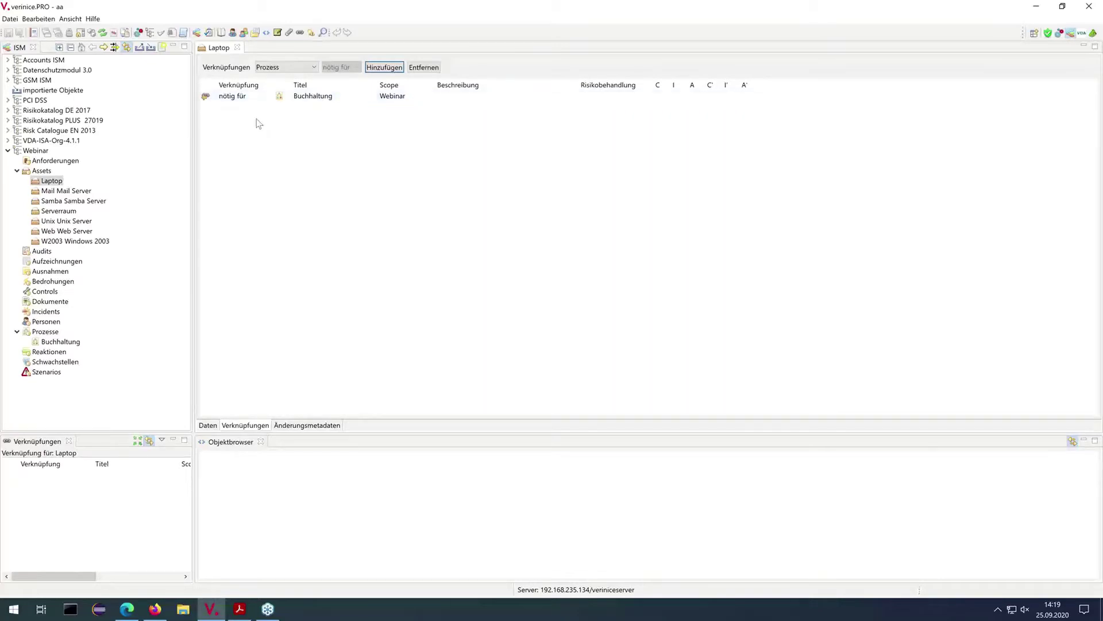
left_click(237, 47)
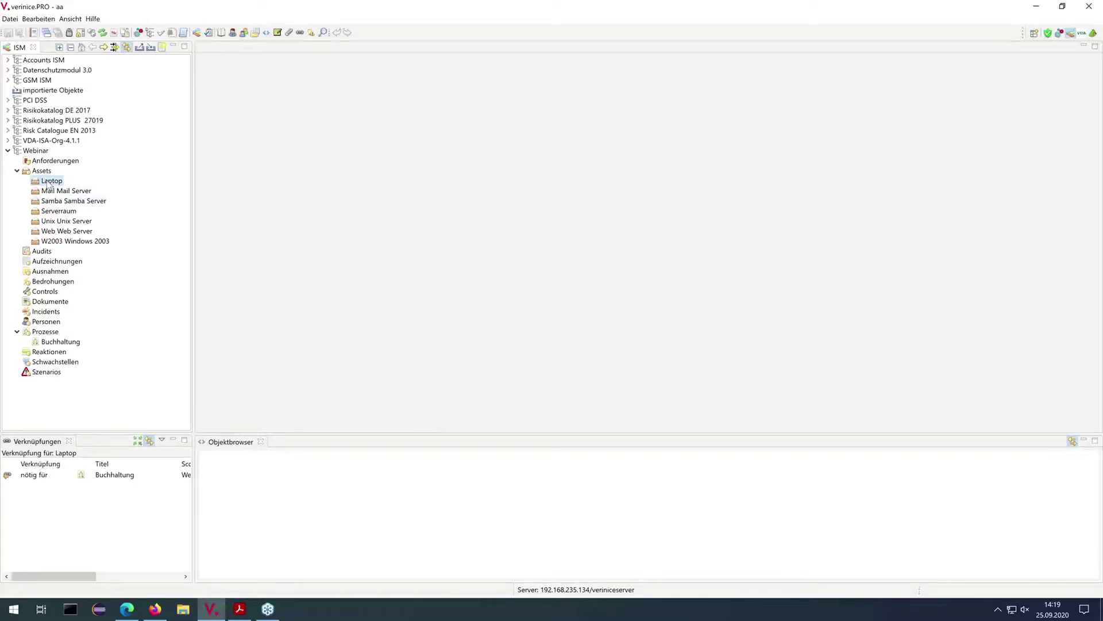
Link the Laptop asset to the W2003 Windows 2003 asset, and link Windows 2003 to Serverraum
left_click_drag(59, 185, 82, 245)
left_click(82, 244)
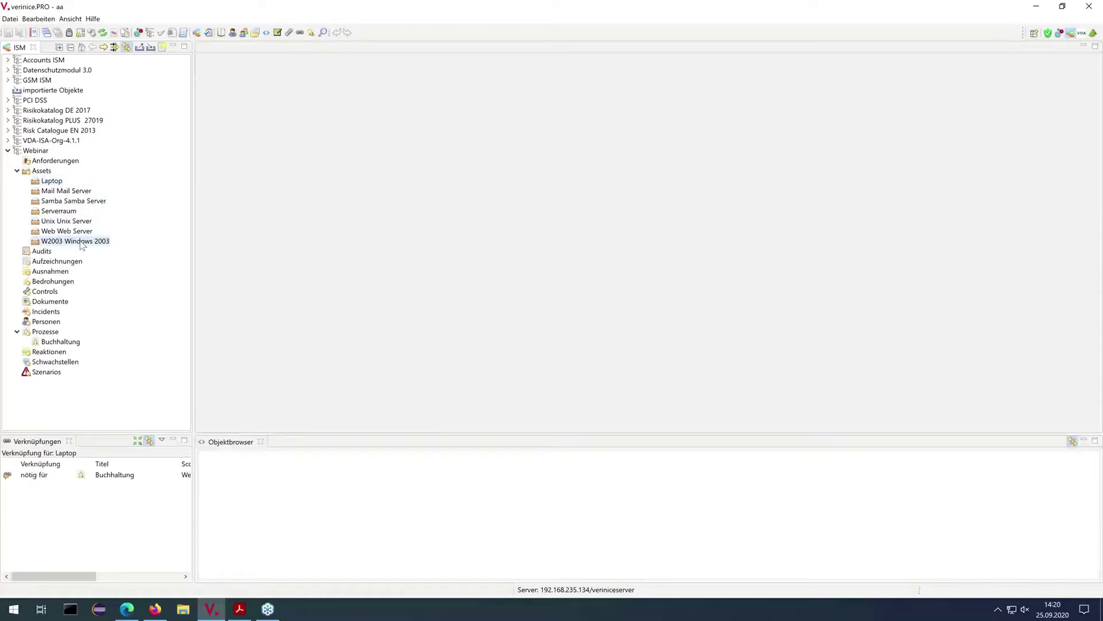
left_click_drag(77, 232, 66, 214)
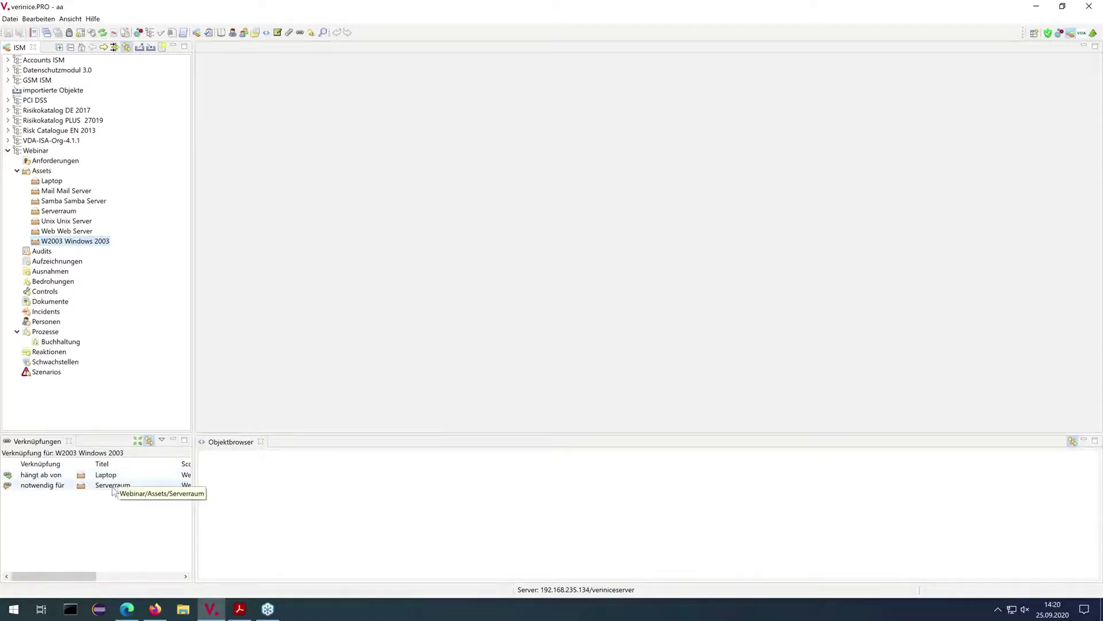
Set the Windows 2003 asset's link to Serverraum to "befindet sich in" and widen the Verknüpfung column
left_click(59, 484)
left_click(59, 484)
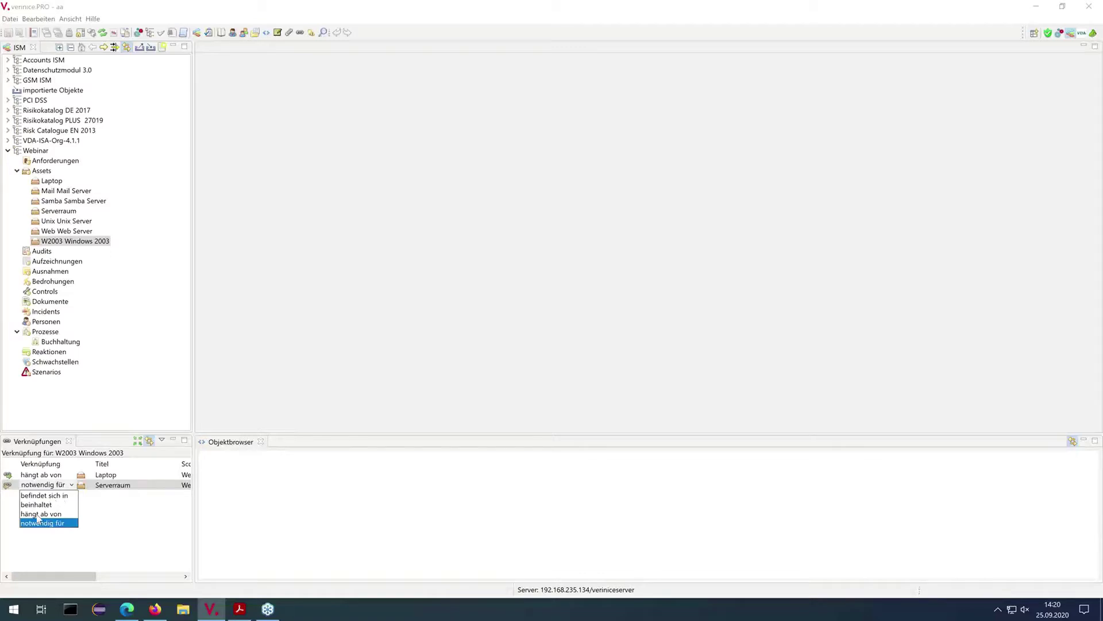
left_click(55, 496)
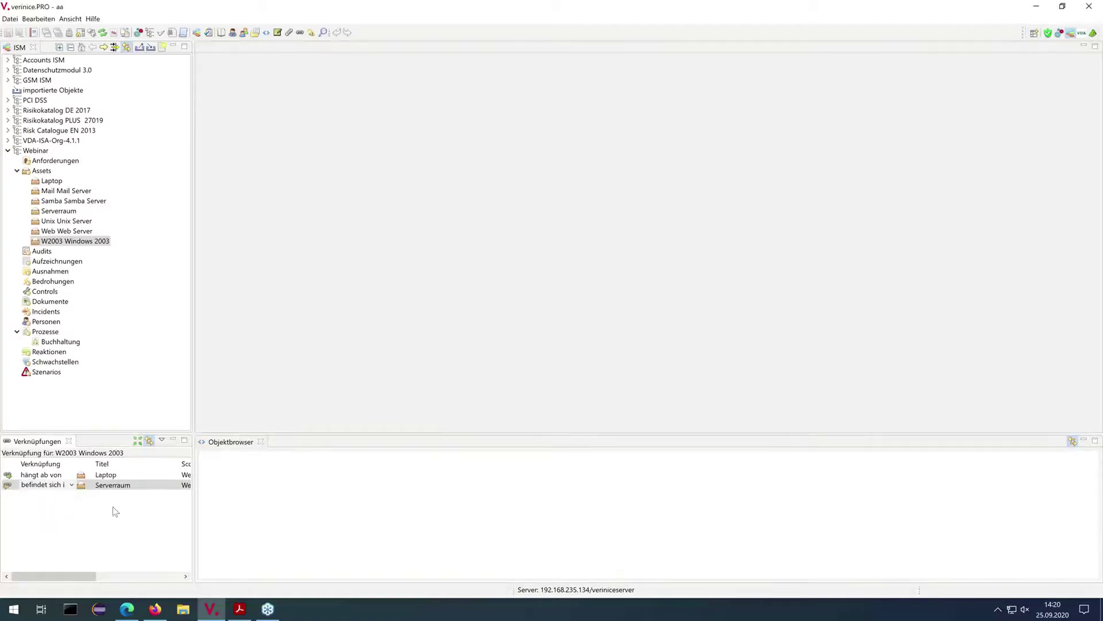
left_click_drag(76, 463, 92, 461)
Set the Windows 2003 asset's link to Laptop to "notwendig für"
left_click(51, 477)
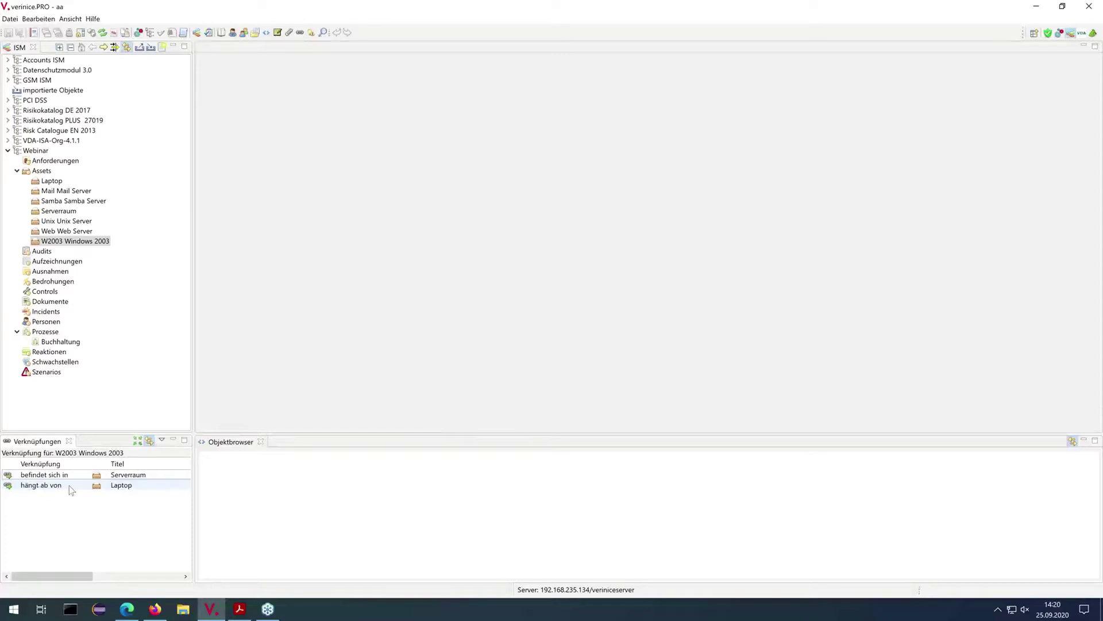
left_click(69, 486)
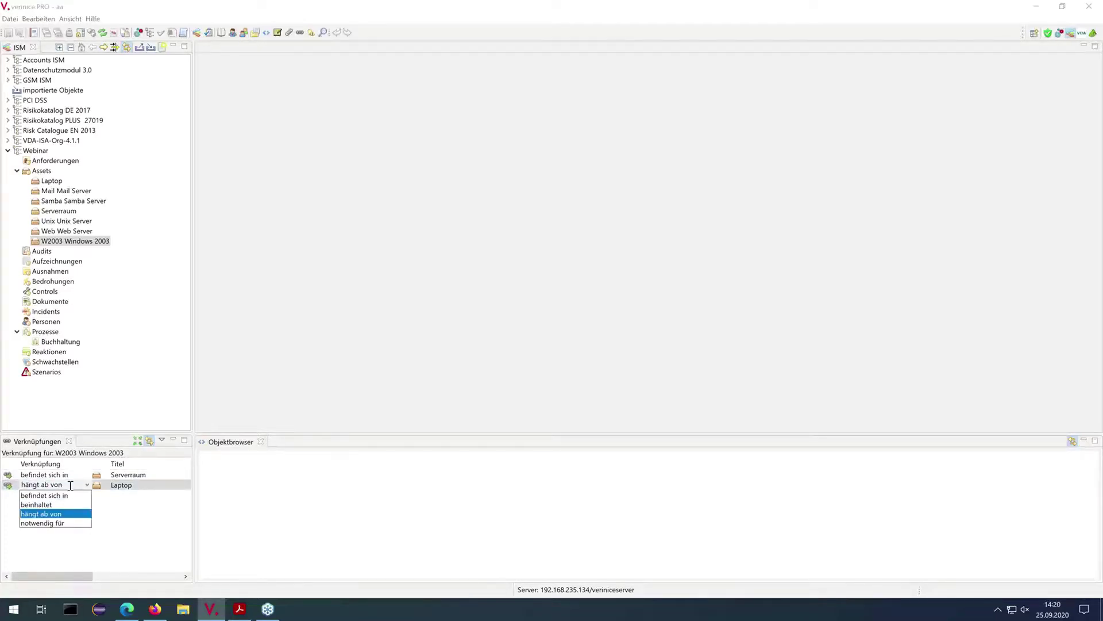
left_click(61, 524)
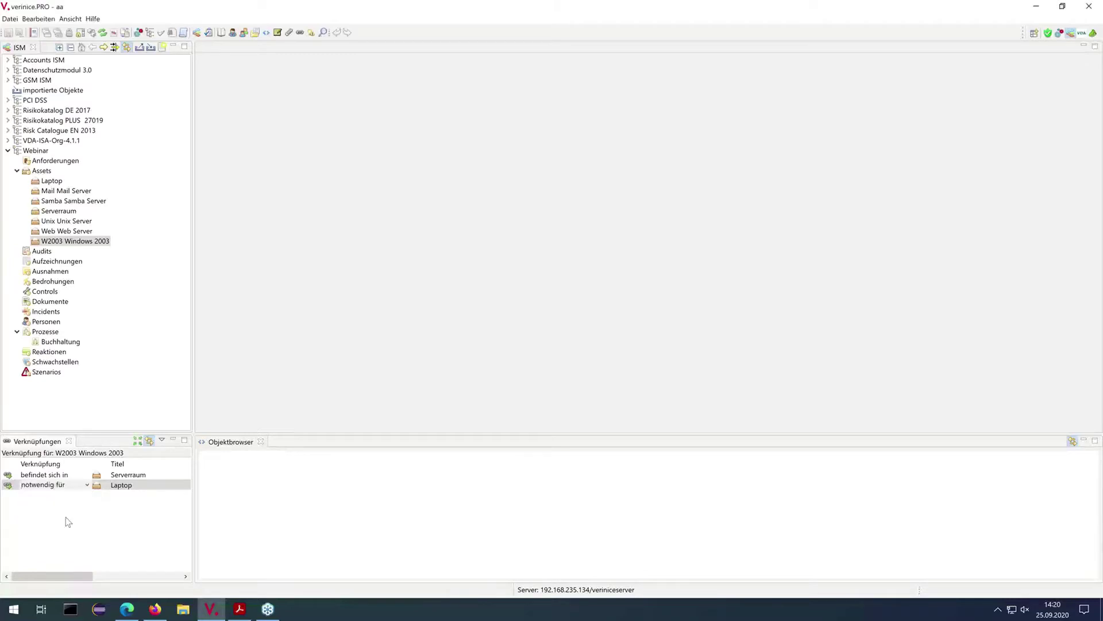
left_click(154, 529)
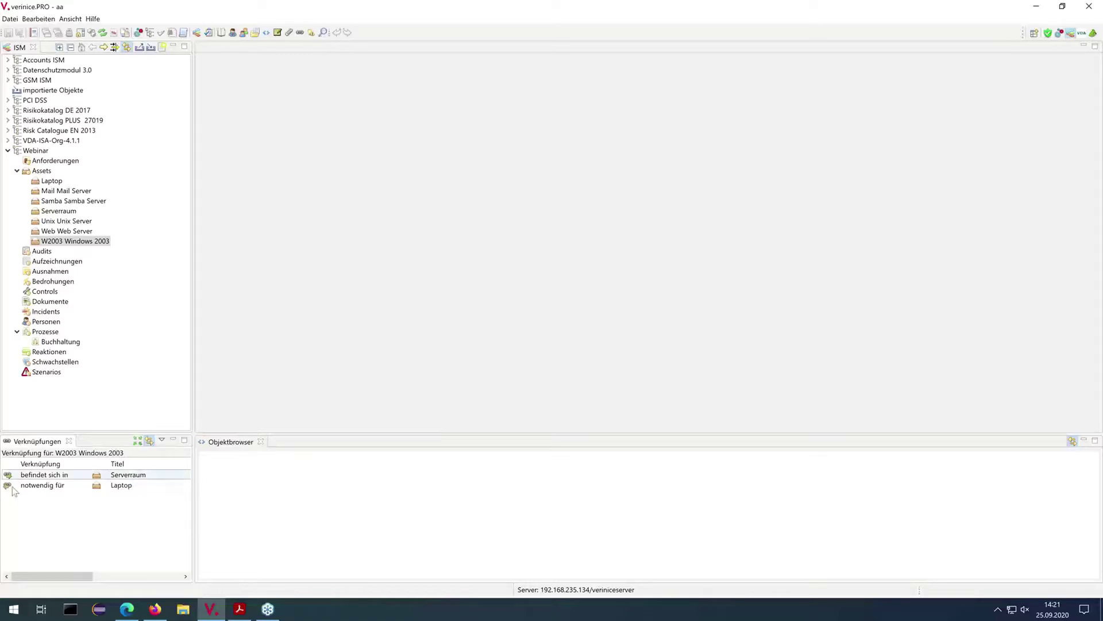
Review the links of the Windows 2003 asset in its editor and of the other assets, and close the editor
double_click(84, 242)
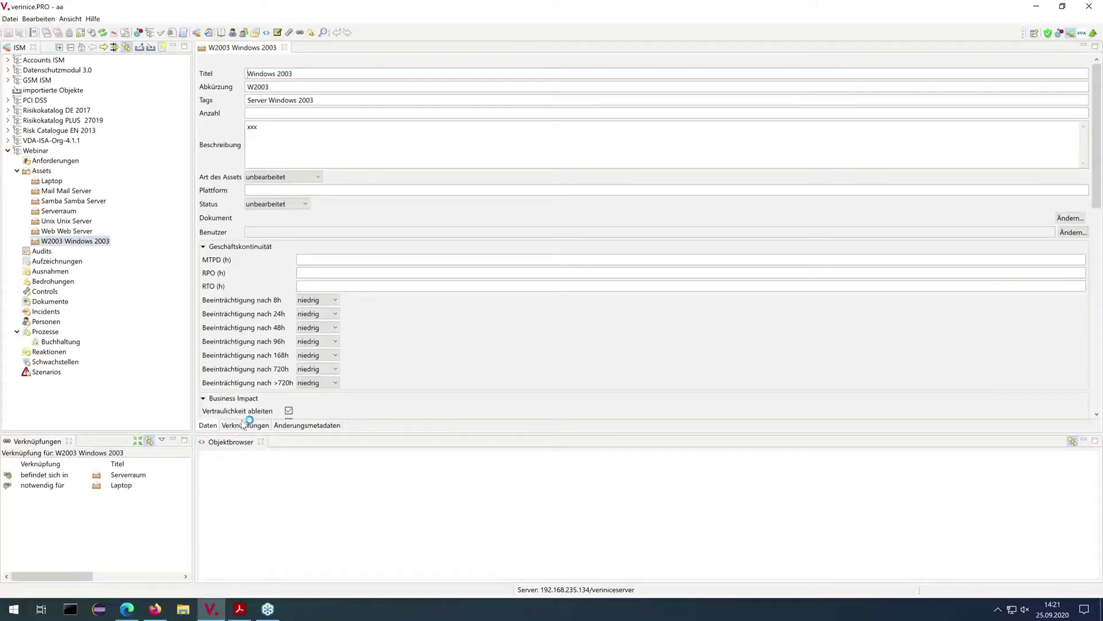
left_click(243, 425)
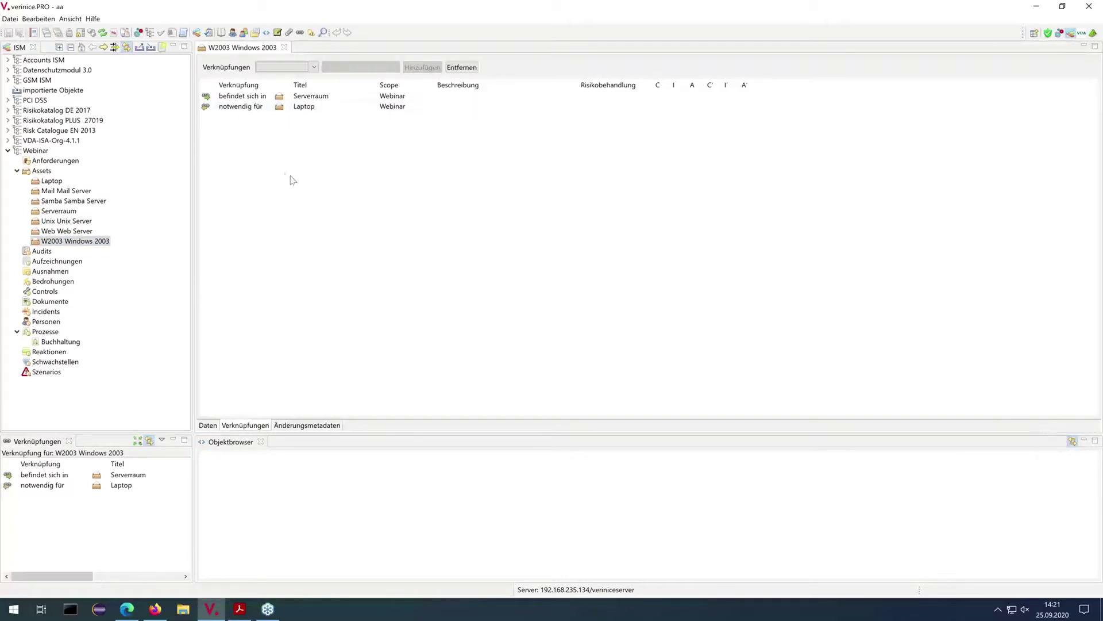
left_click(59, 183)
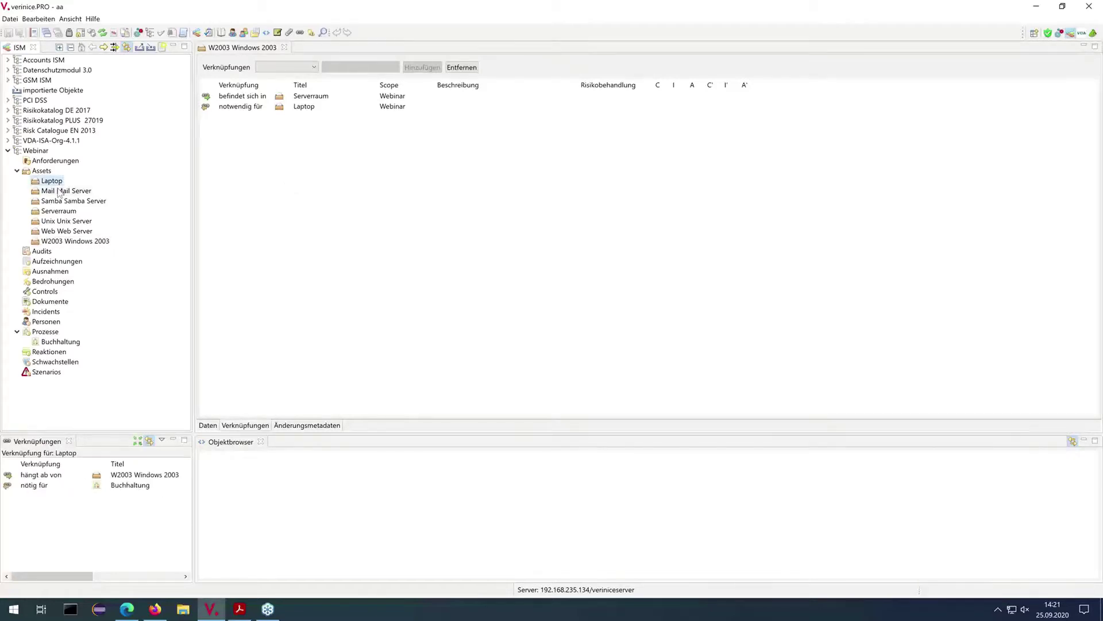
left_click(59, 191)
left_click(59, 202)
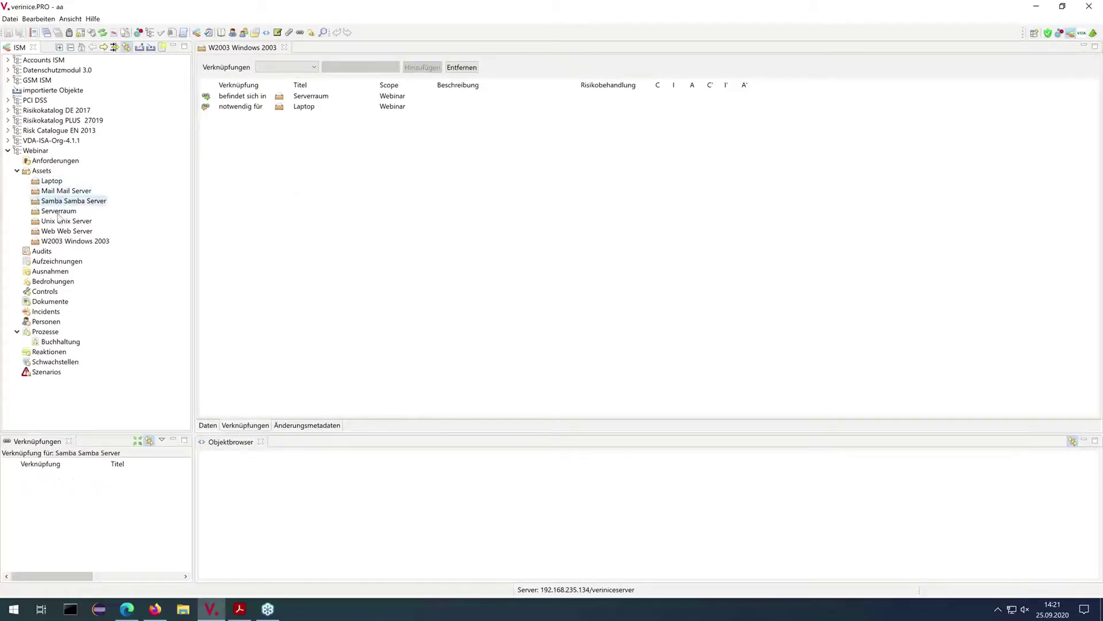
left_click(59, 212)
left_click(60, 222)
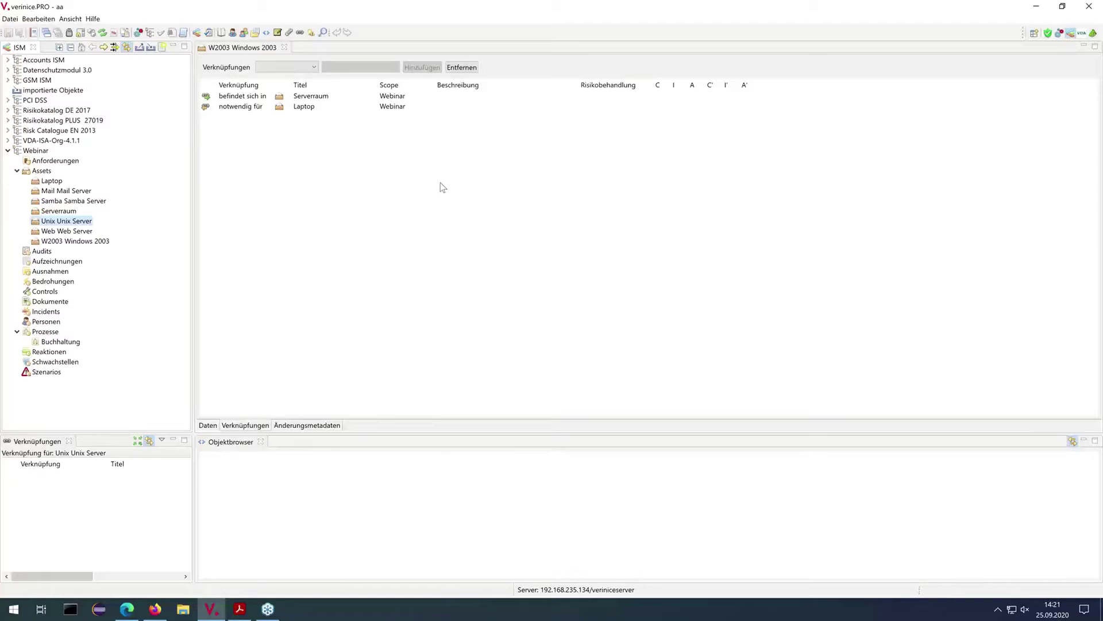
left_click(284, 47)
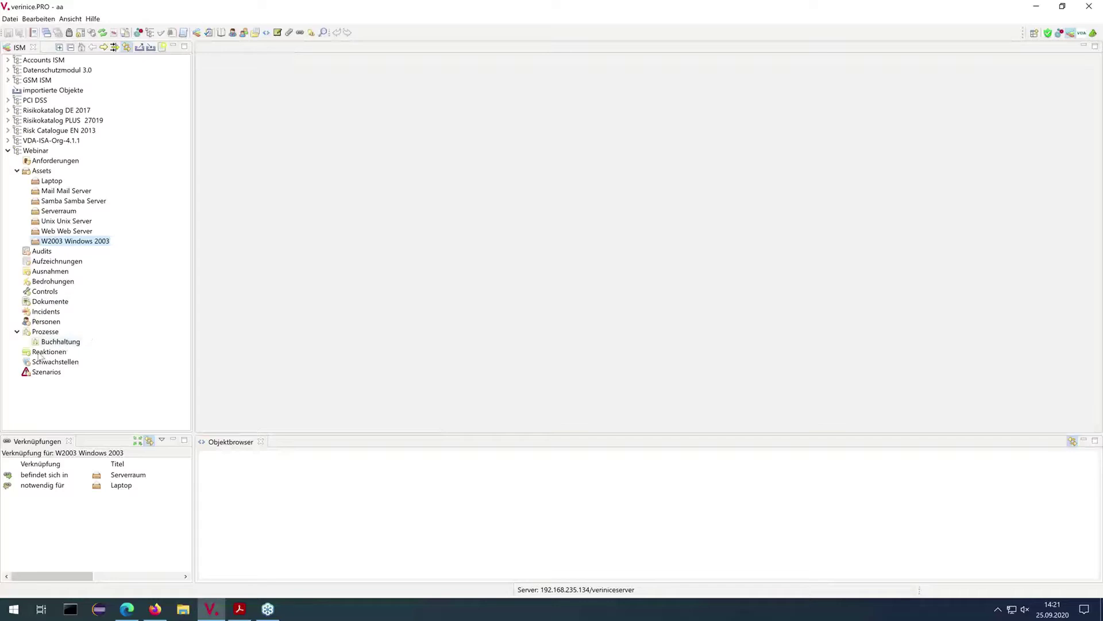
Set the Buchhaltung process's Business Impact to Vertraulichkeit 2 Interner Gebrauch, Integrität 2 Hoch and Verfügbarkeit 2 Hoch, and save it
left_click(59, 342)
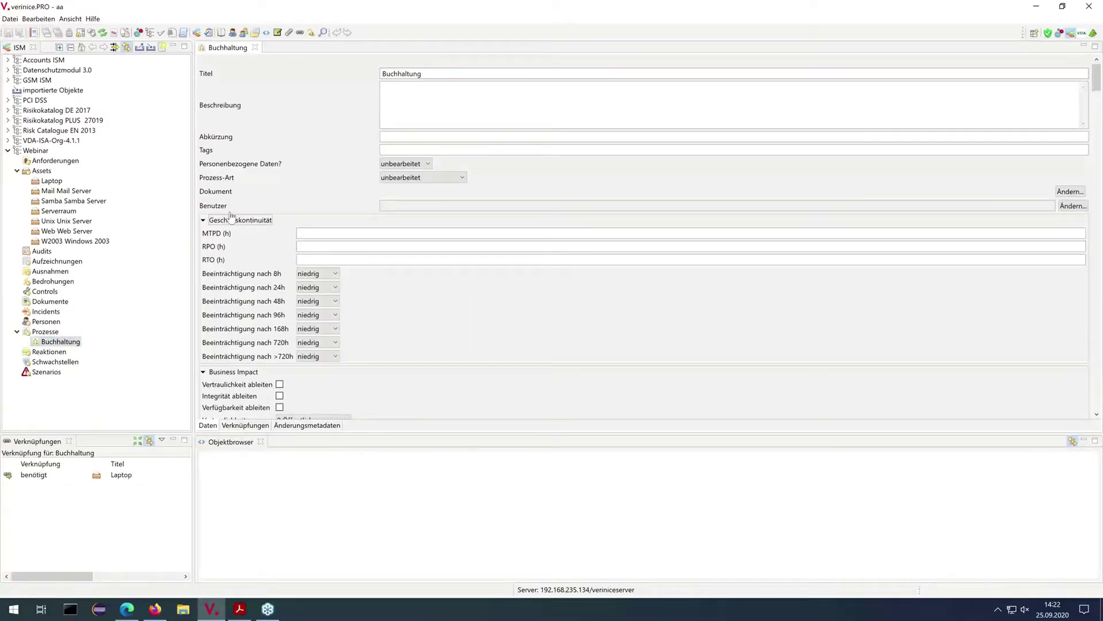
left_click(231, 220)
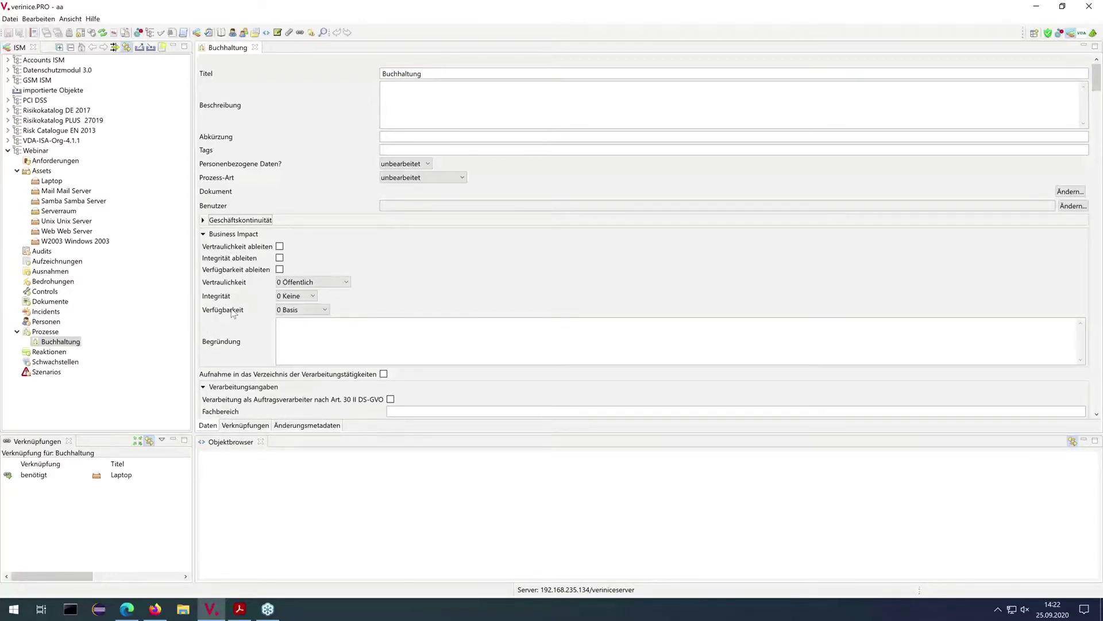
left_click(337, 283)
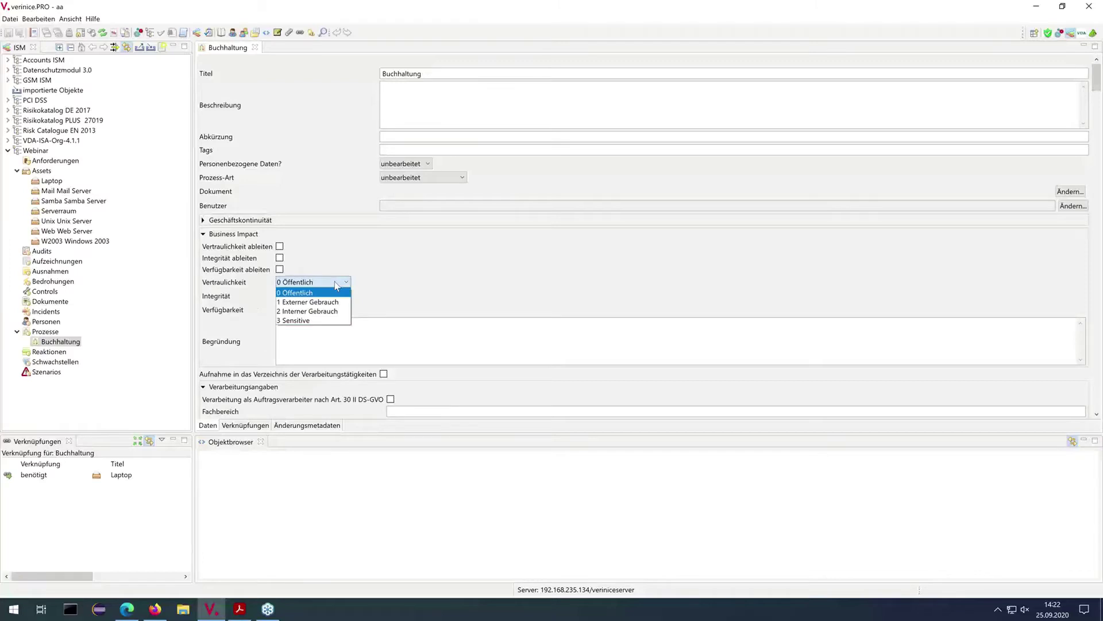
left_click(325, 312)
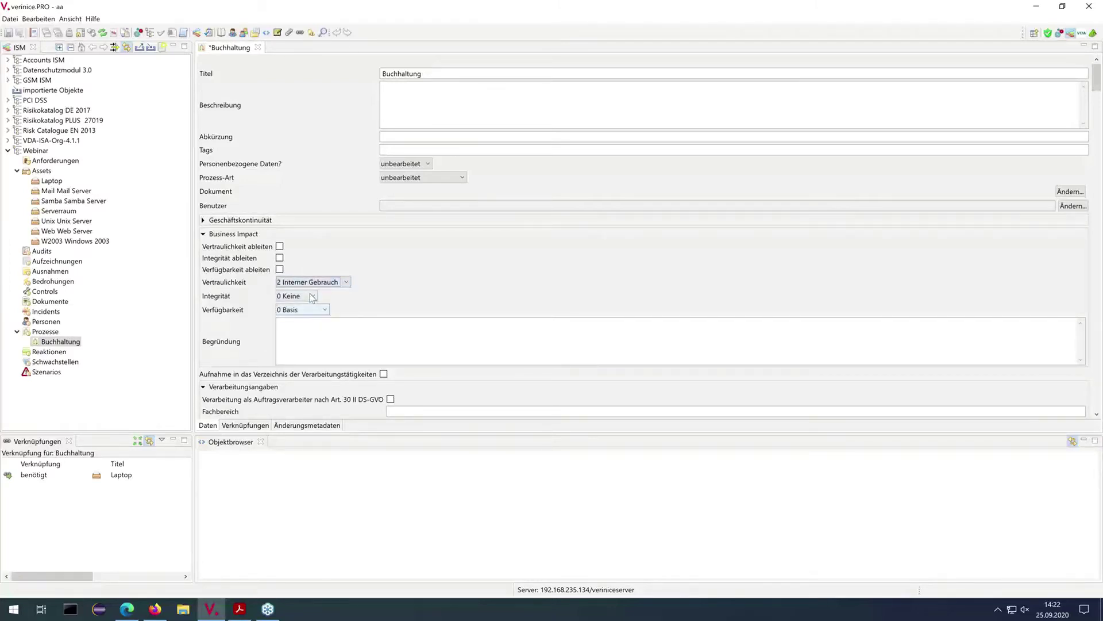
left_click(305, 296)
left_click(308, 324)
left_click(309, 310)
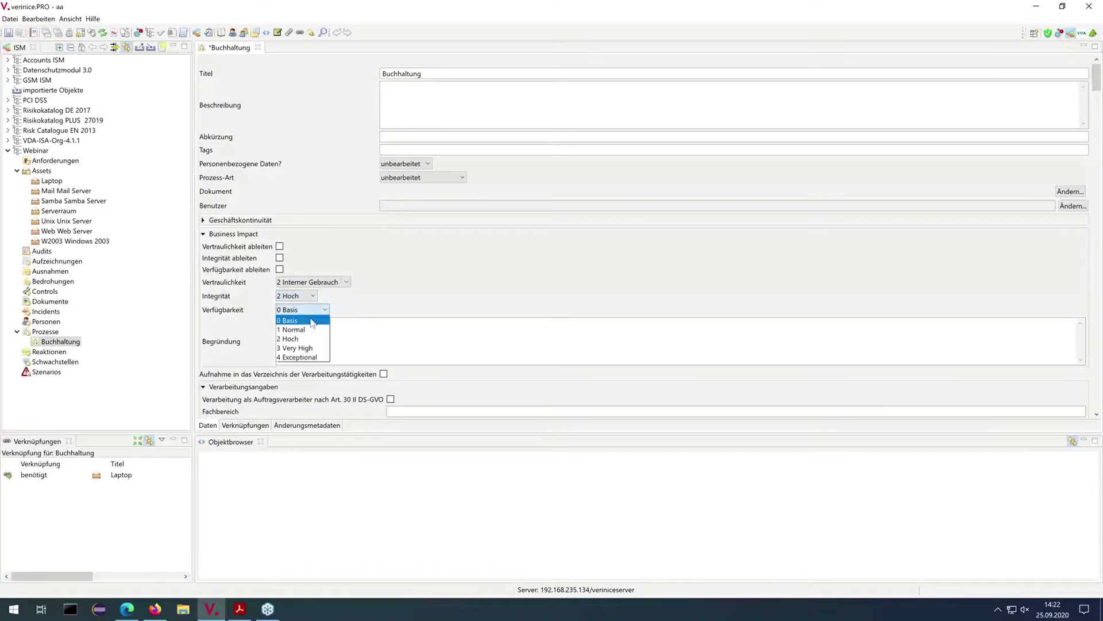
left_click(307, 338)
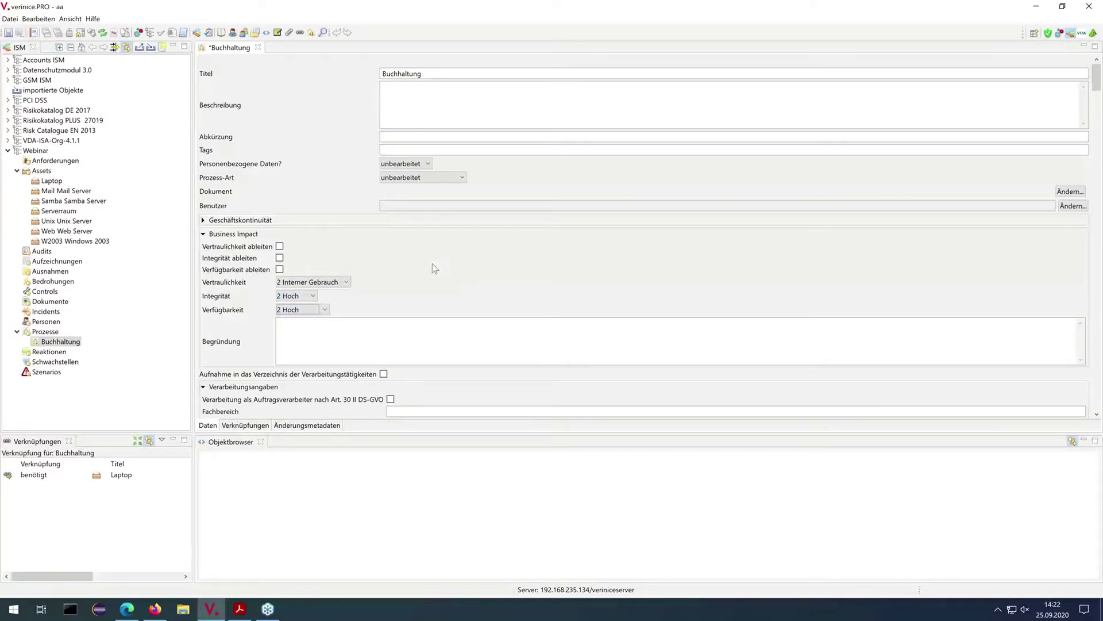
key("ctrl+s")
left_click(254, 48)
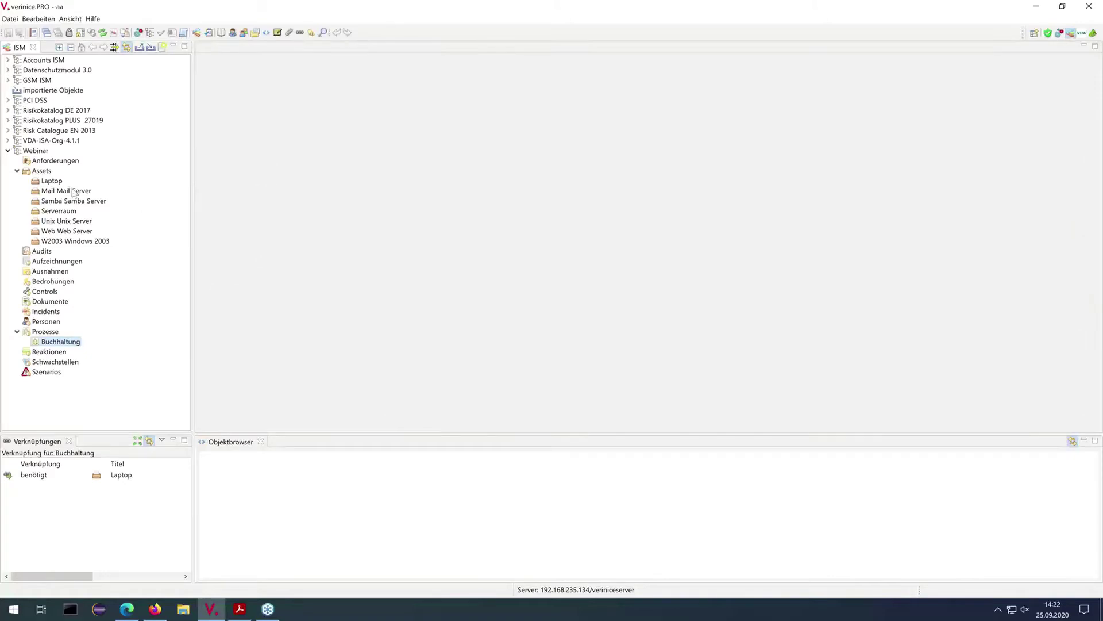
Turn off Verfügbarkeit ableiten for the Laptop asset, set its Verfügbarkeit to 3 Sehr Hoch, and save it
double_click(53, 182)
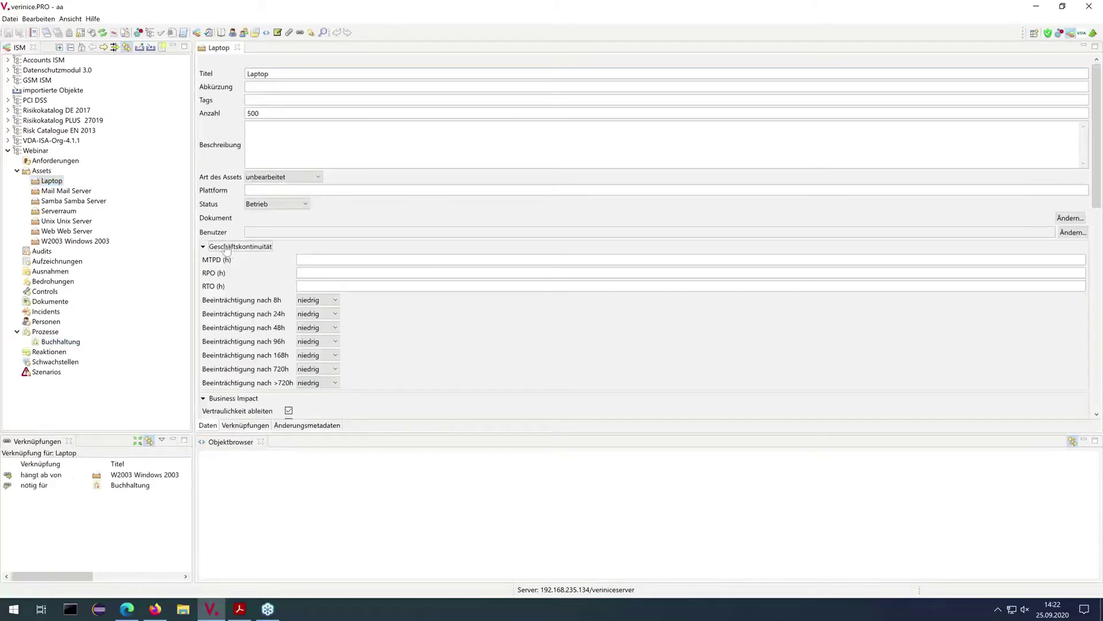
left_click(227, 247)
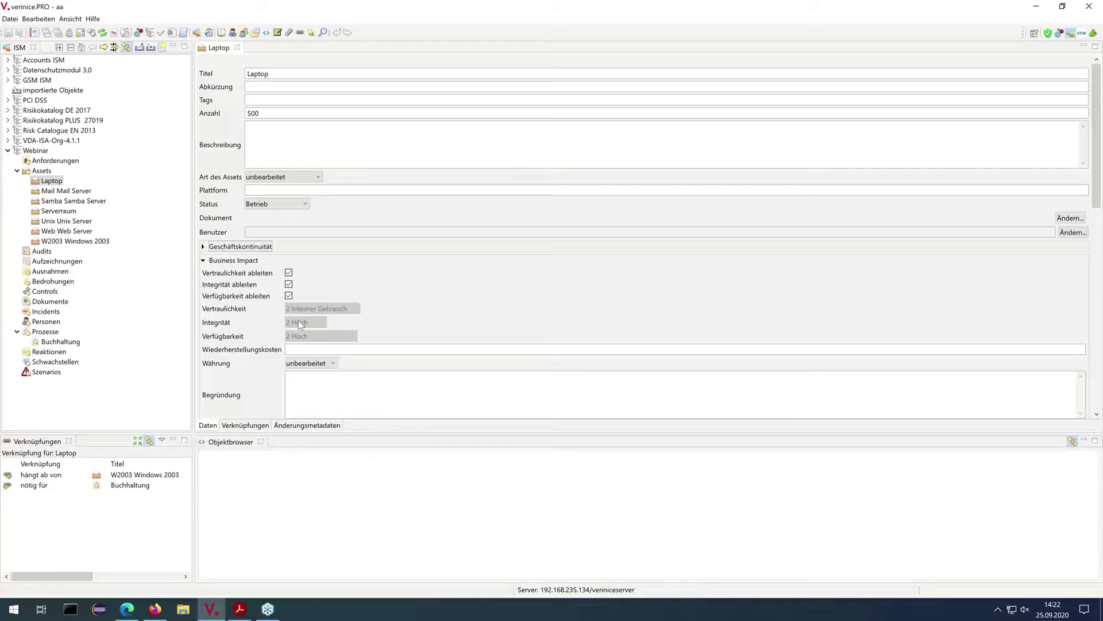
left_click(289, 274)
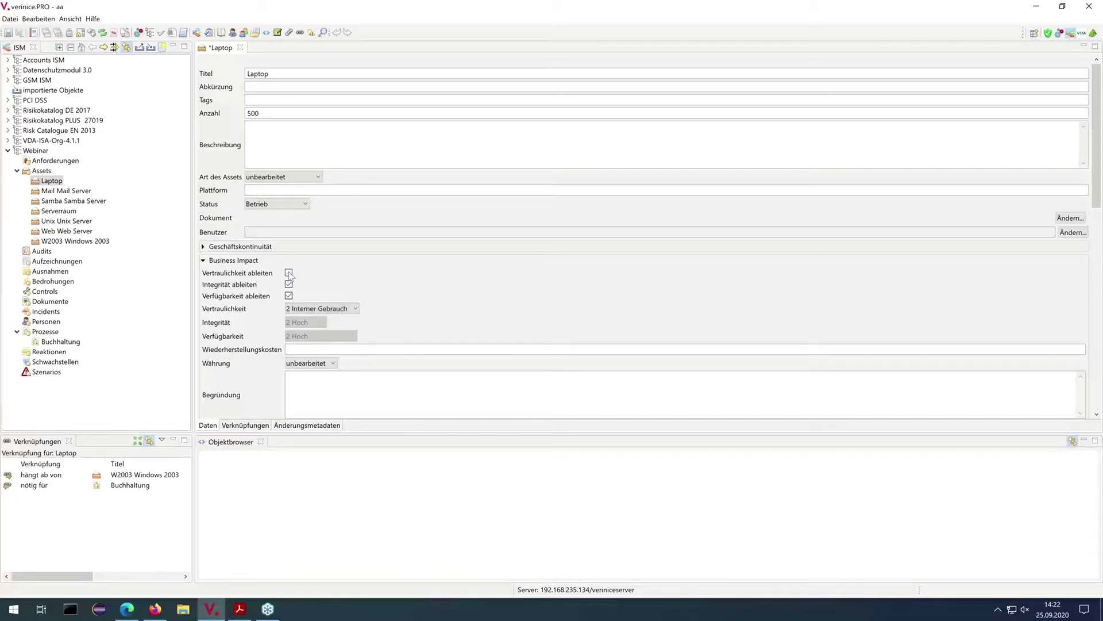
left_click(290, 273)
left_click(289, 296)
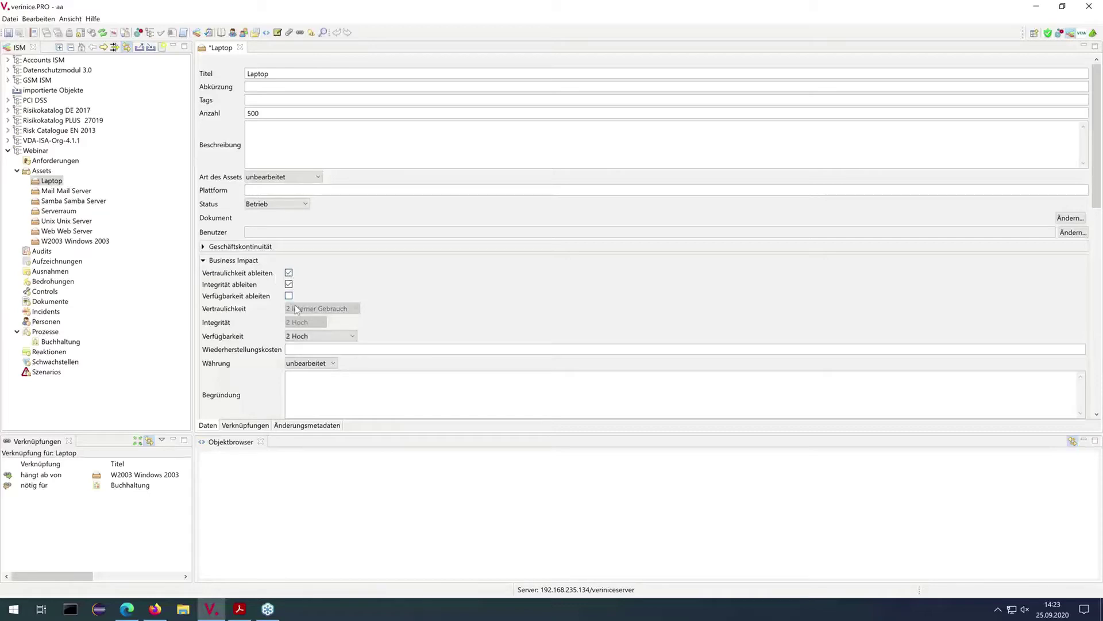
left_click(319, 336)
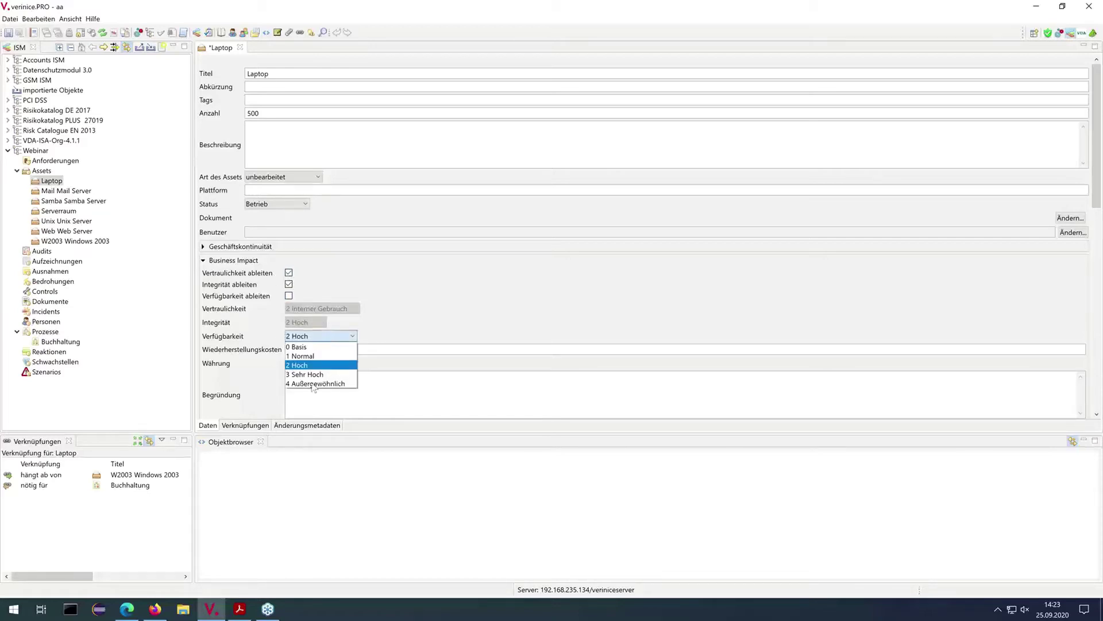
left_click(310, 374)
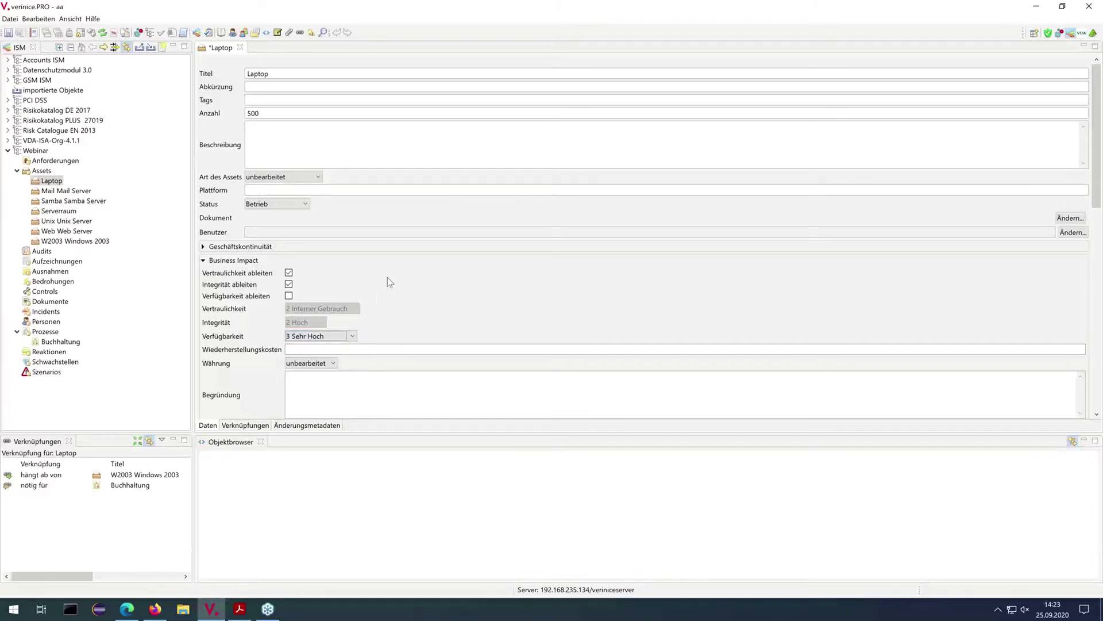
key("ctrl+s")
Examine the derived Business Impact values of the Windows 2003 and Serverraum assets
left_click(83, 241)
double_click(83, 241)
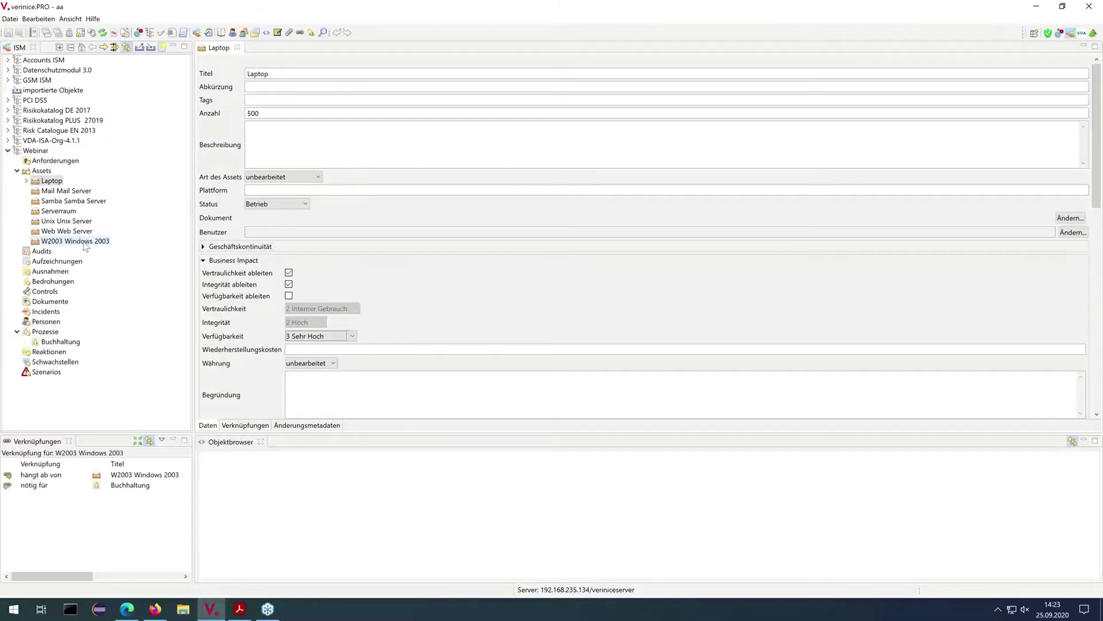
left_click(232, 248)
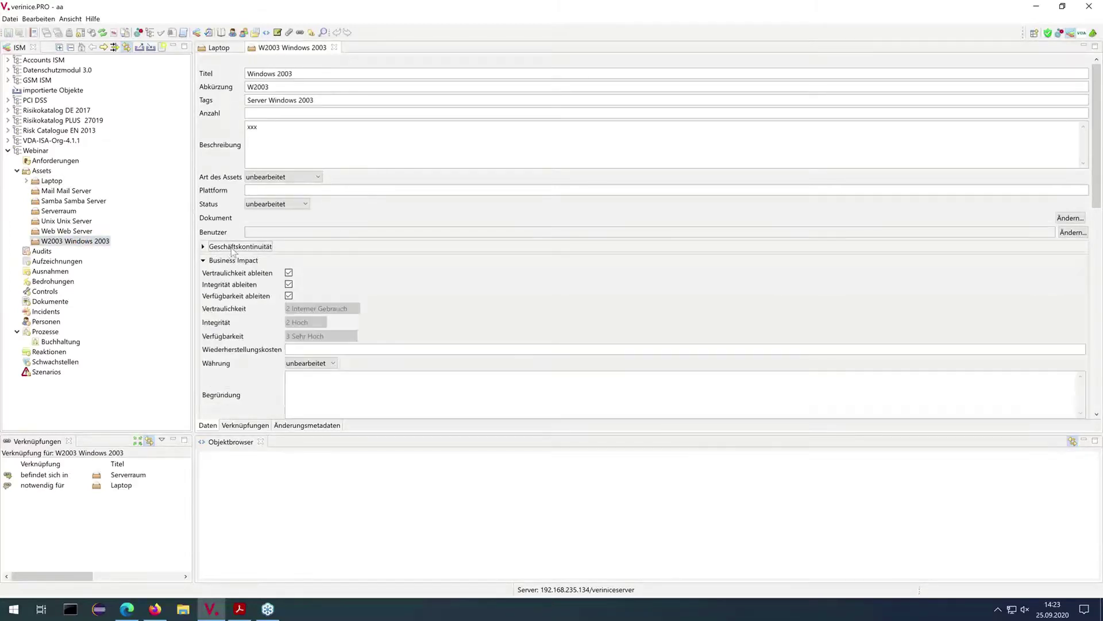
scroll(233, 253, "down", 2)
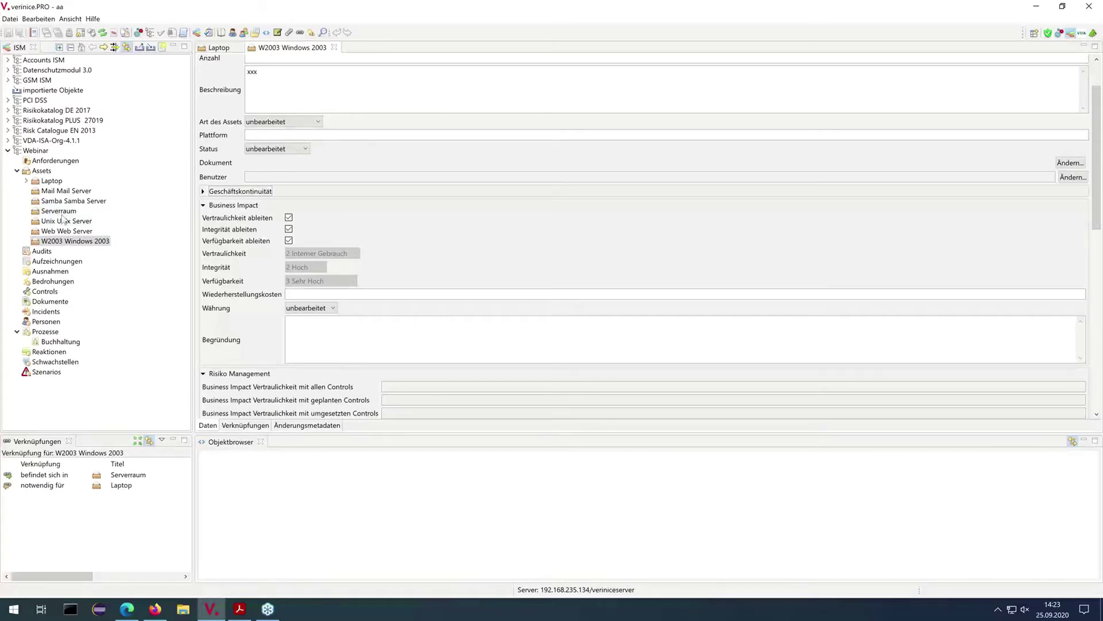
left_click(59, 212)
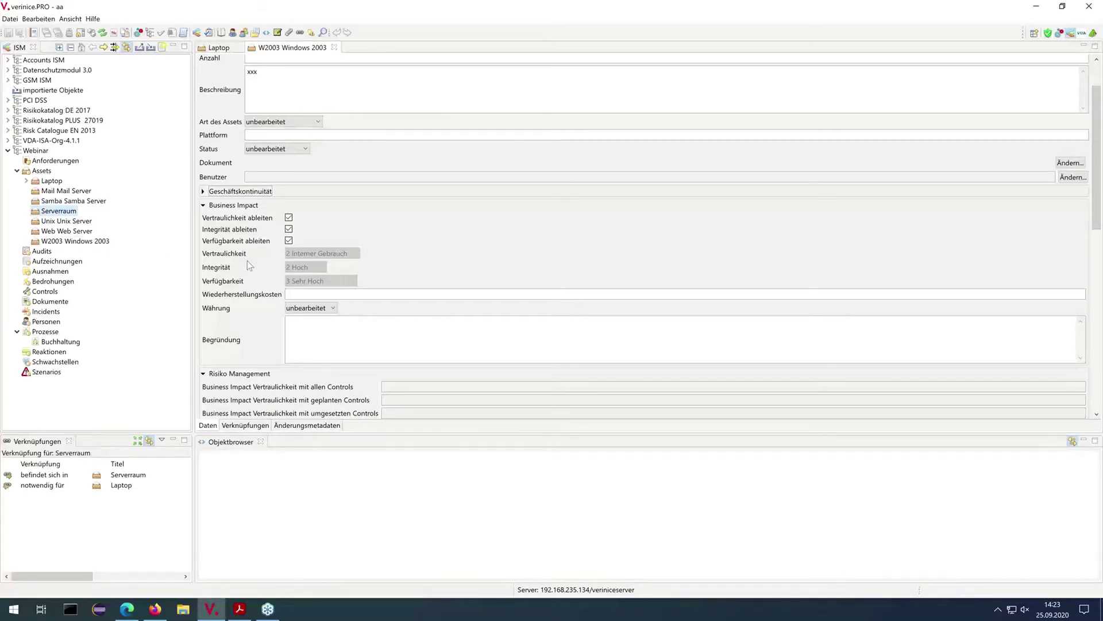
scroll(249, 280, "down", 1)
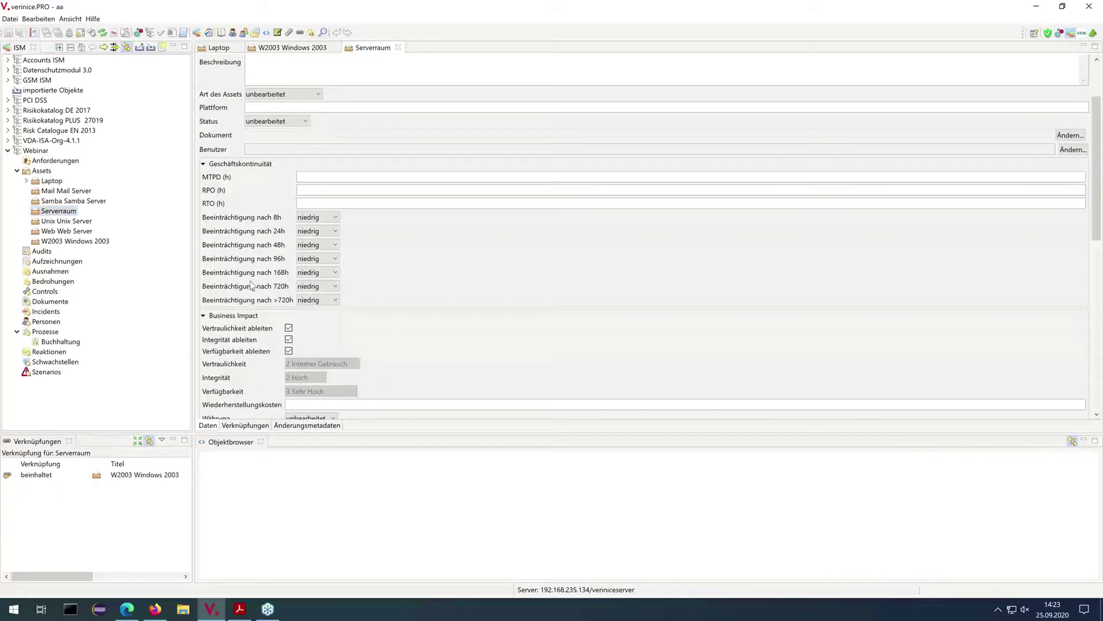
Turn off Vertraulichkeit ableiten for the Windows 2003 asset, set its Vertraulichkeit to 3 Vertraulich, save it and close its editor
left_click(69, 241)
left_click(289, 217)
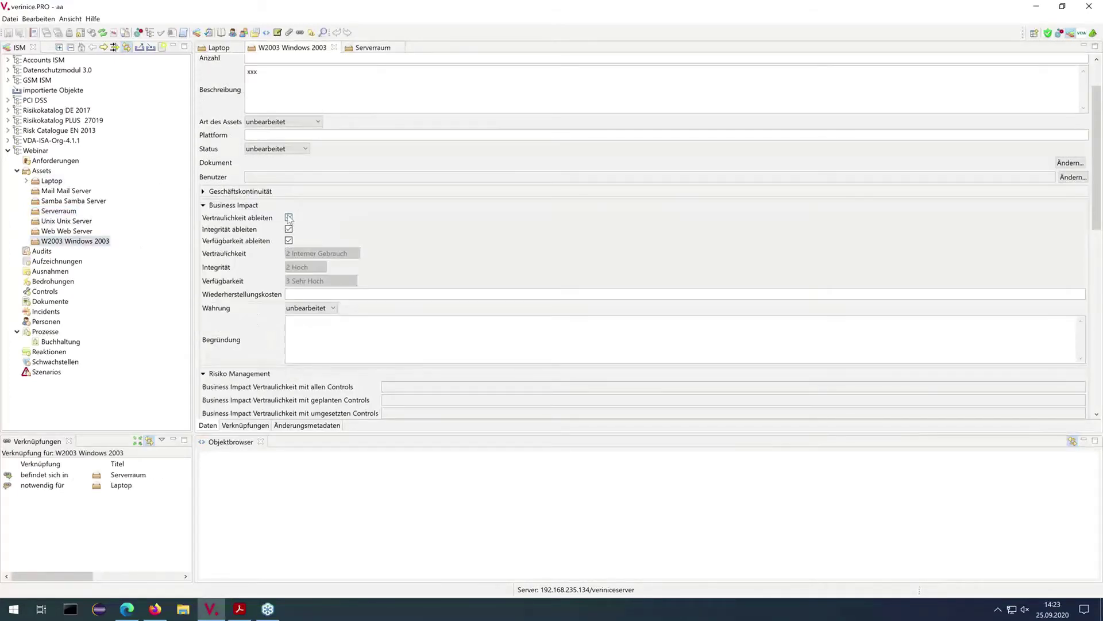
left_click(318, 255)
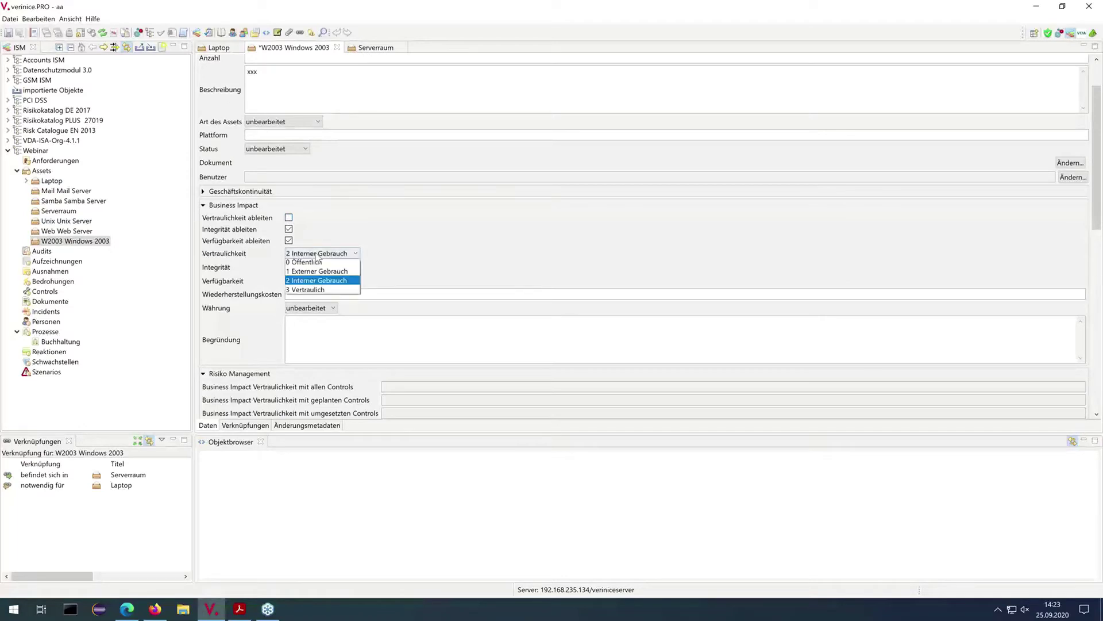
left_click(317, 290)
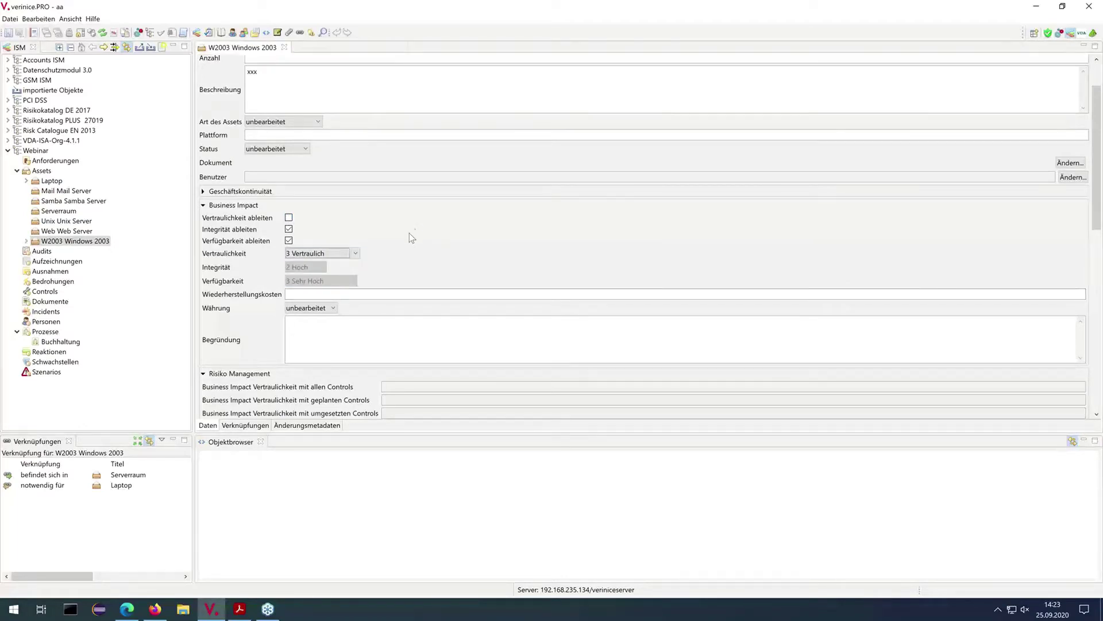
left_click(284, 47)
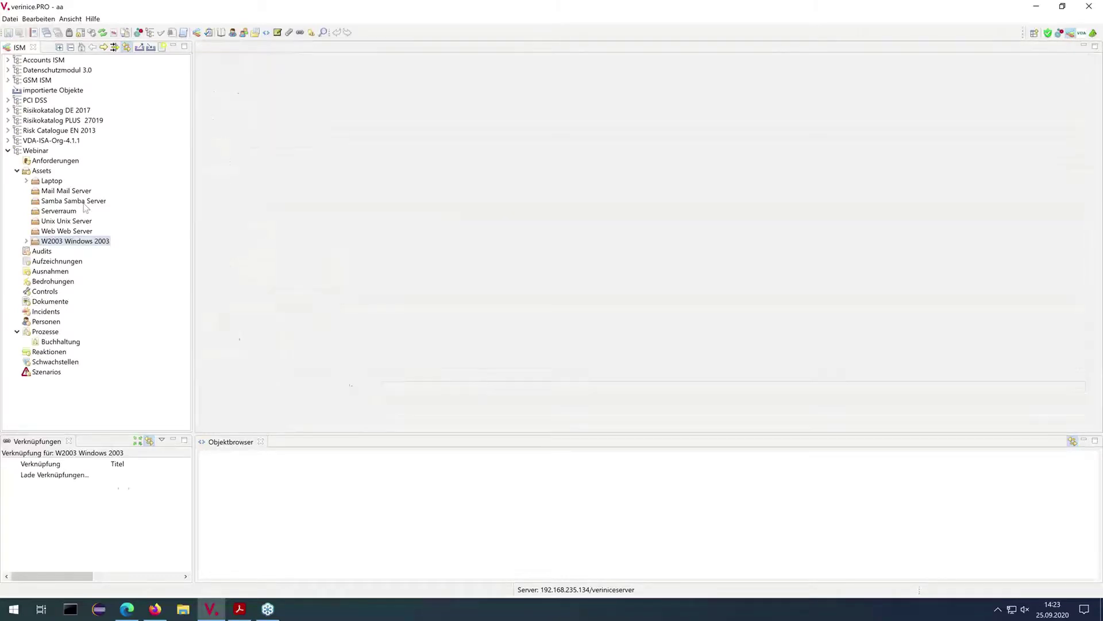
Check the derived Business Impact of the Serverraum asset, close its editor, and switch to Adobe Acrobat Reader
double_click(59, 211)
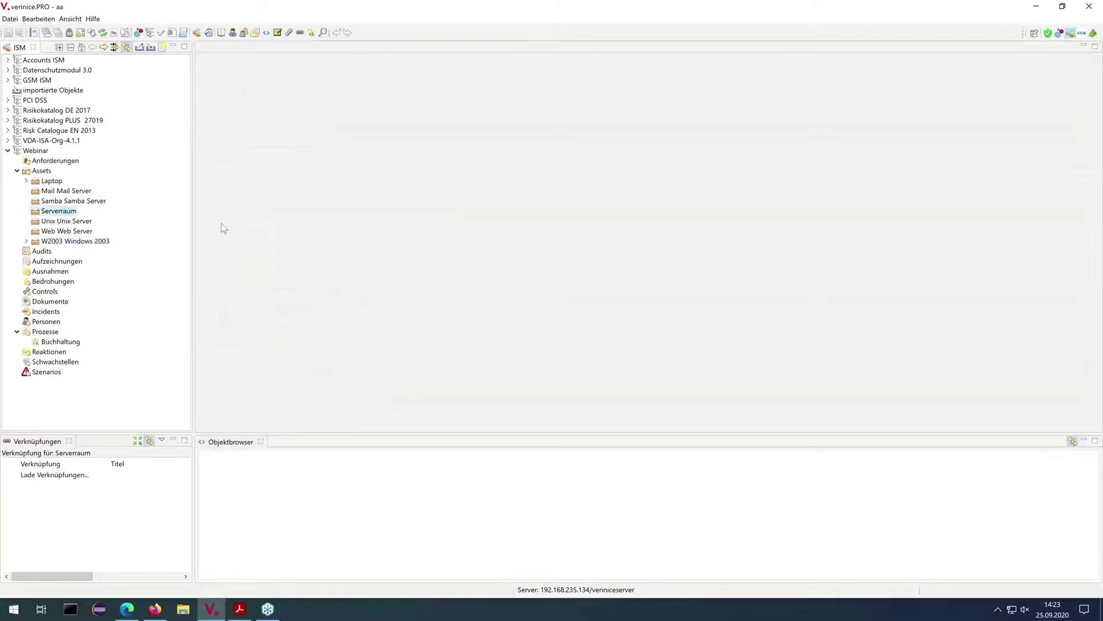
scroll(226, 231, "down", 1)
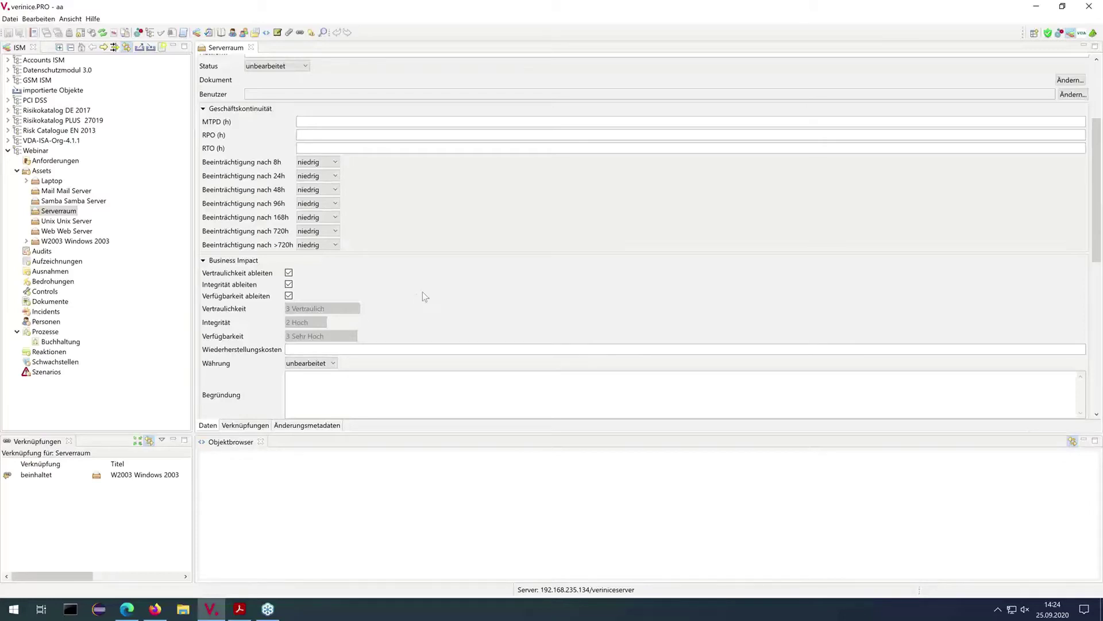
left_click(251, 47)
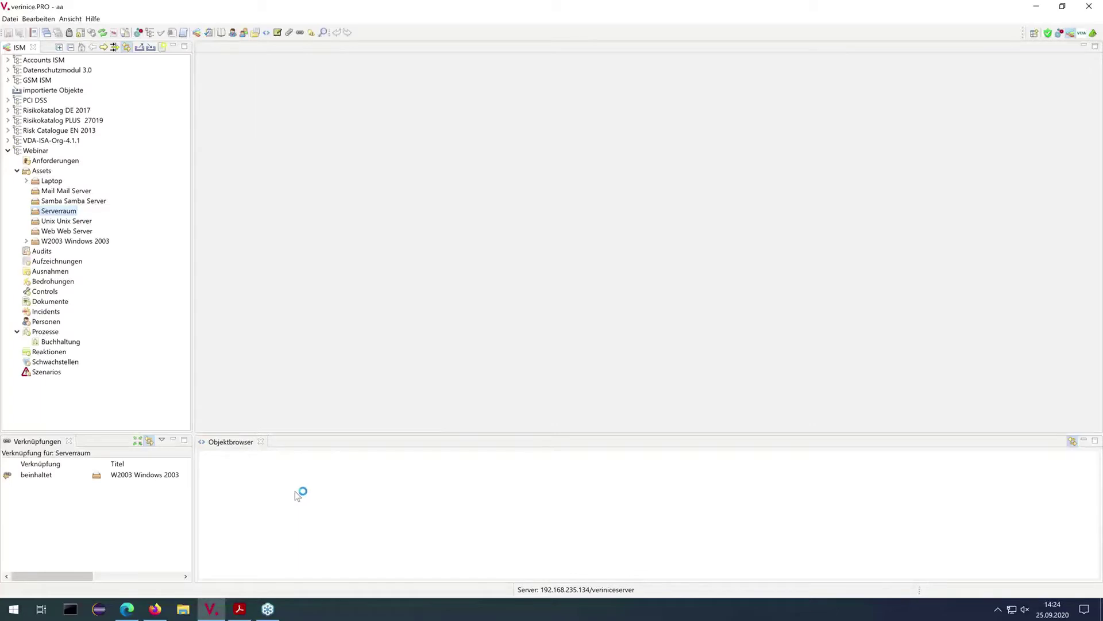
left_click(239, 610)
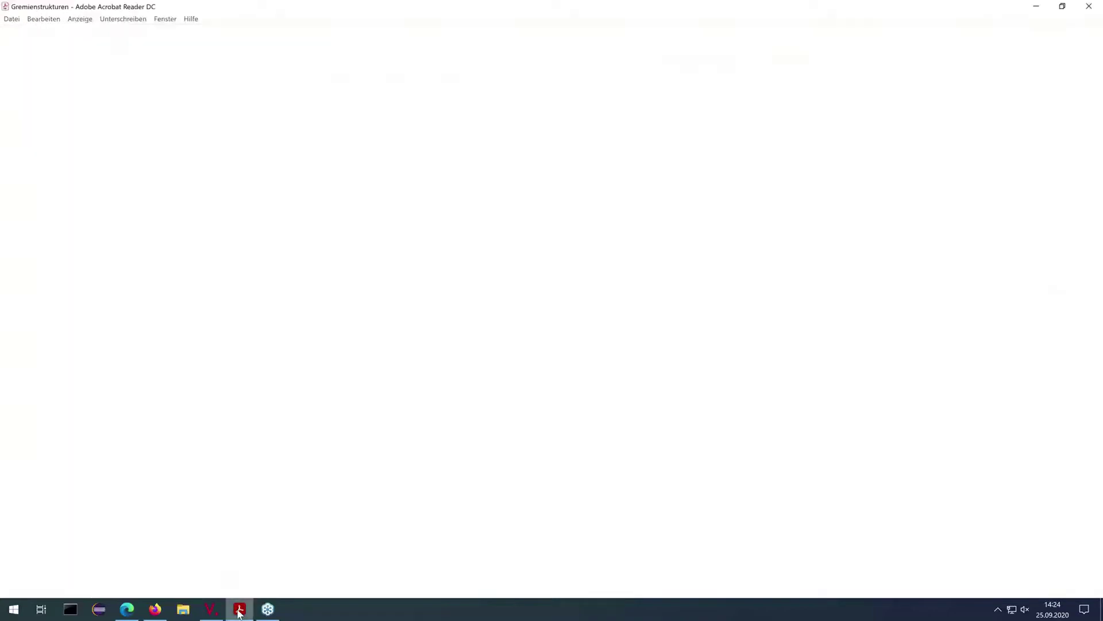
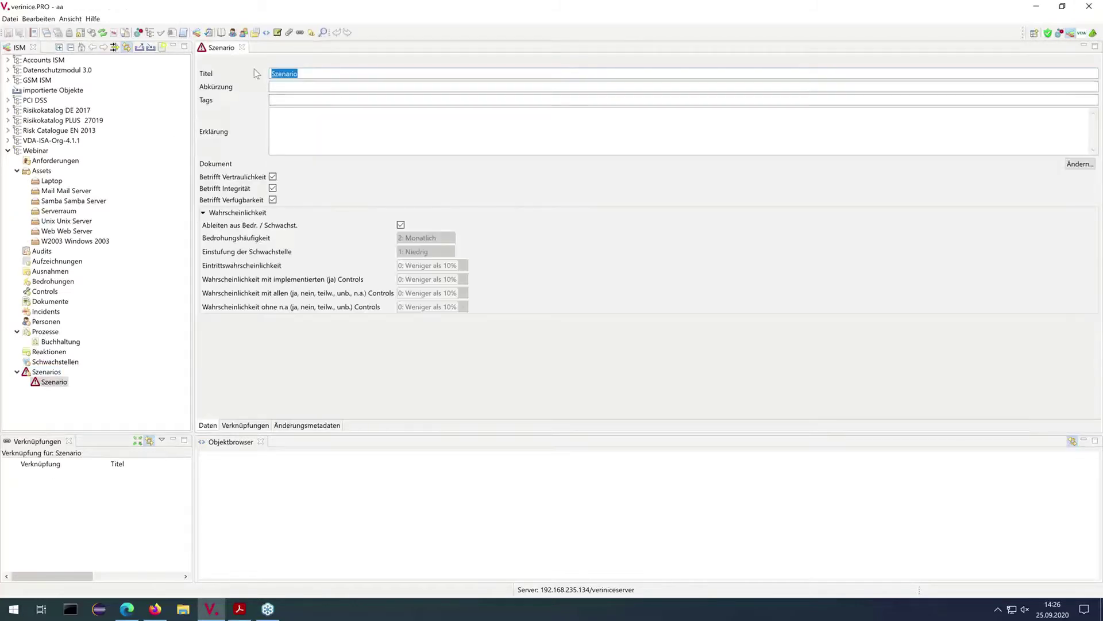
Title the new scenario "Diebstahl von Equipment" and save it
type("Diebstahl von")
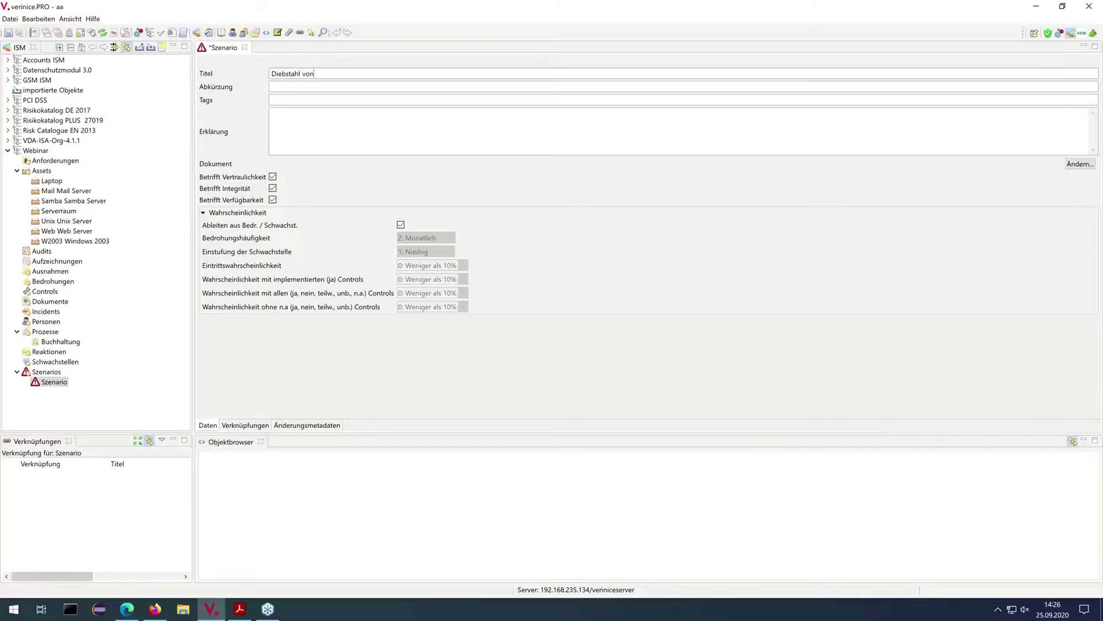
type(" Equipment")
key("ctrl+s")
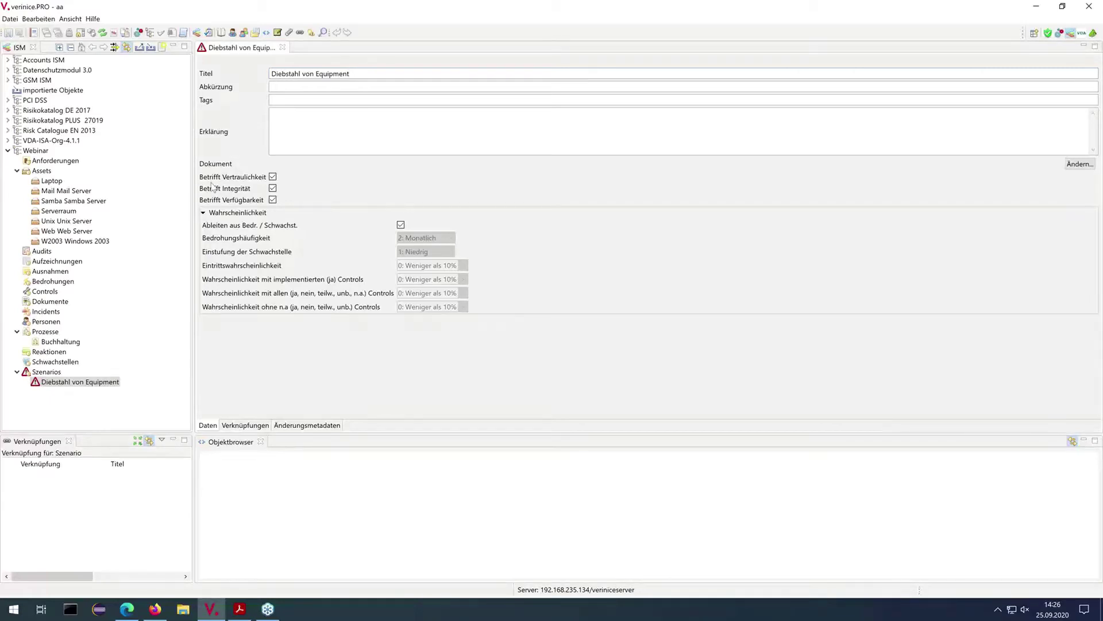
Create a Schwachstelle titled "offene Fenster und Türen" in the Webinar scope, rated 3: Sehr hoch, and save it
right_click(53, 364)
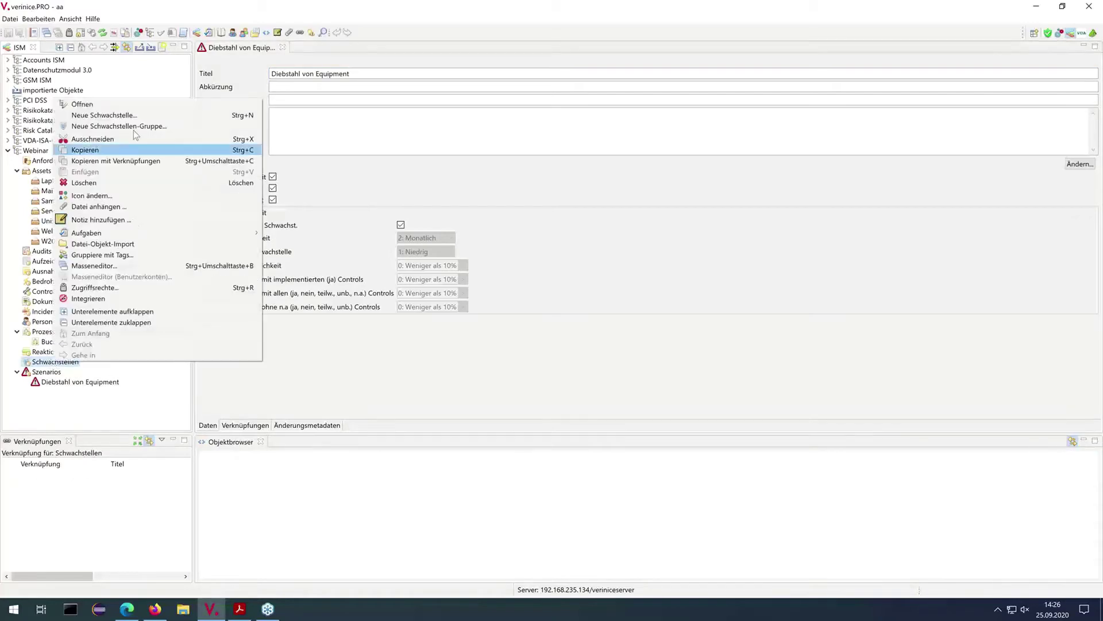
left_click(131, 116)
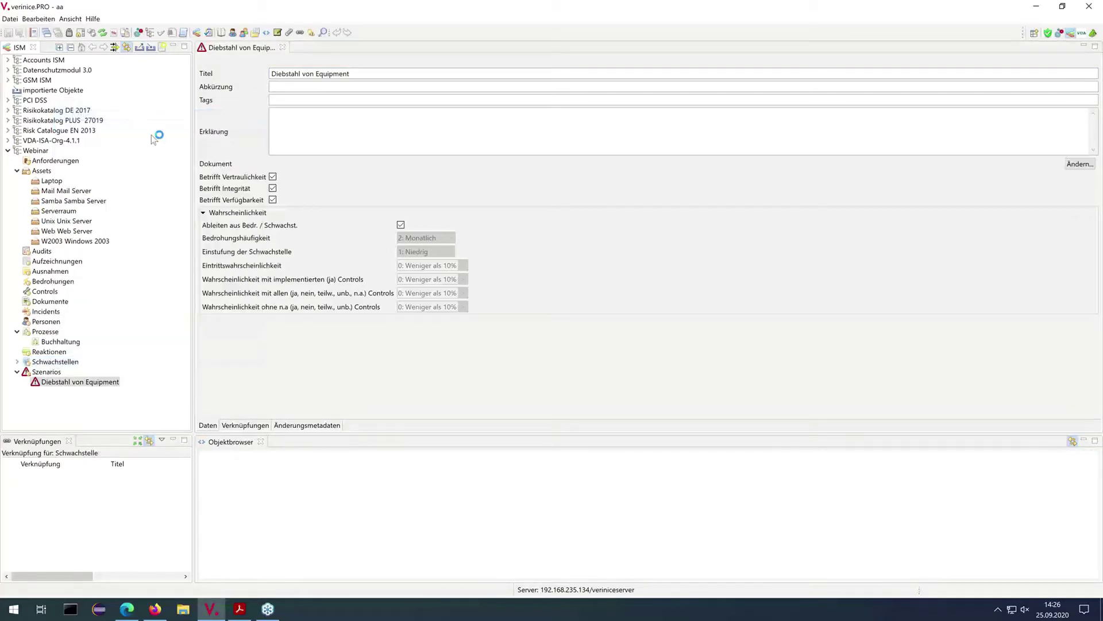
key("ctrl+a")
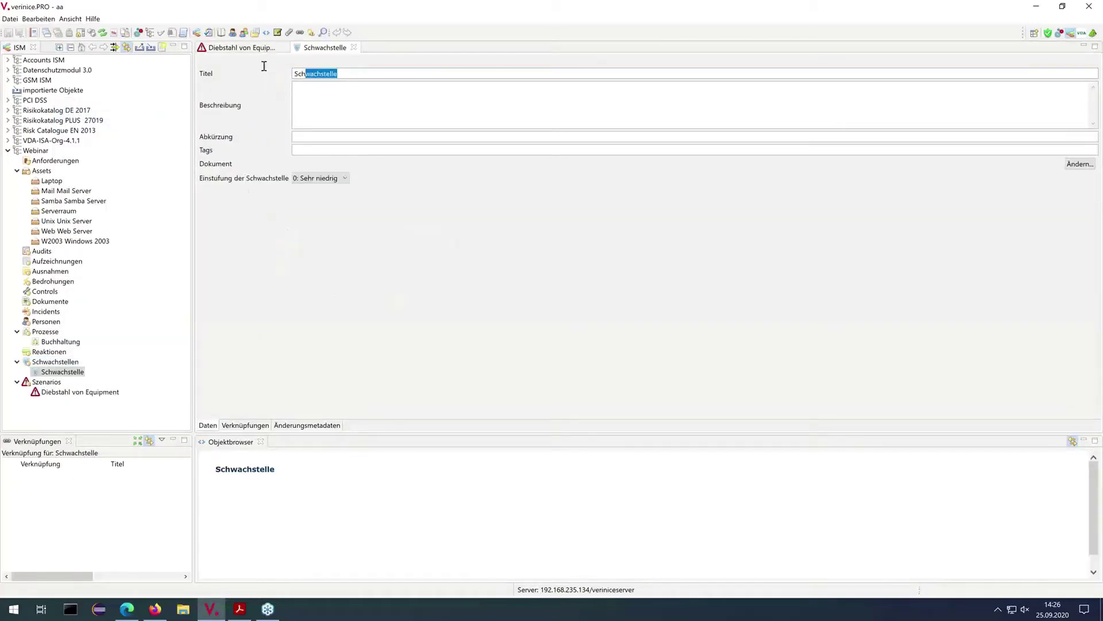
type("o")
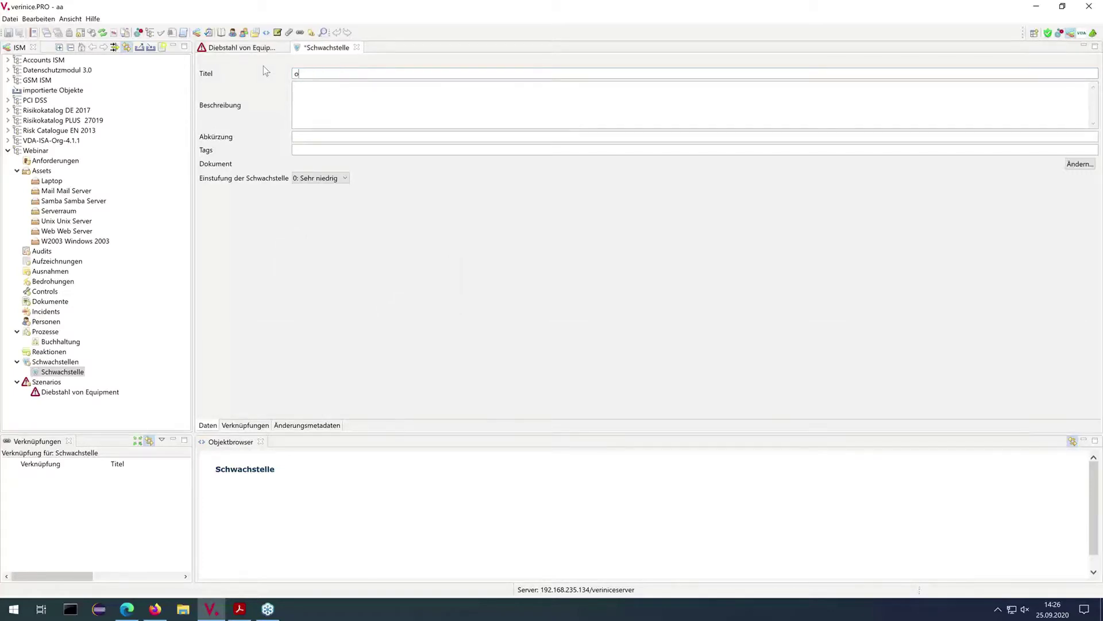
type("ffene Fenster und Türen")
left_click(336, 179)
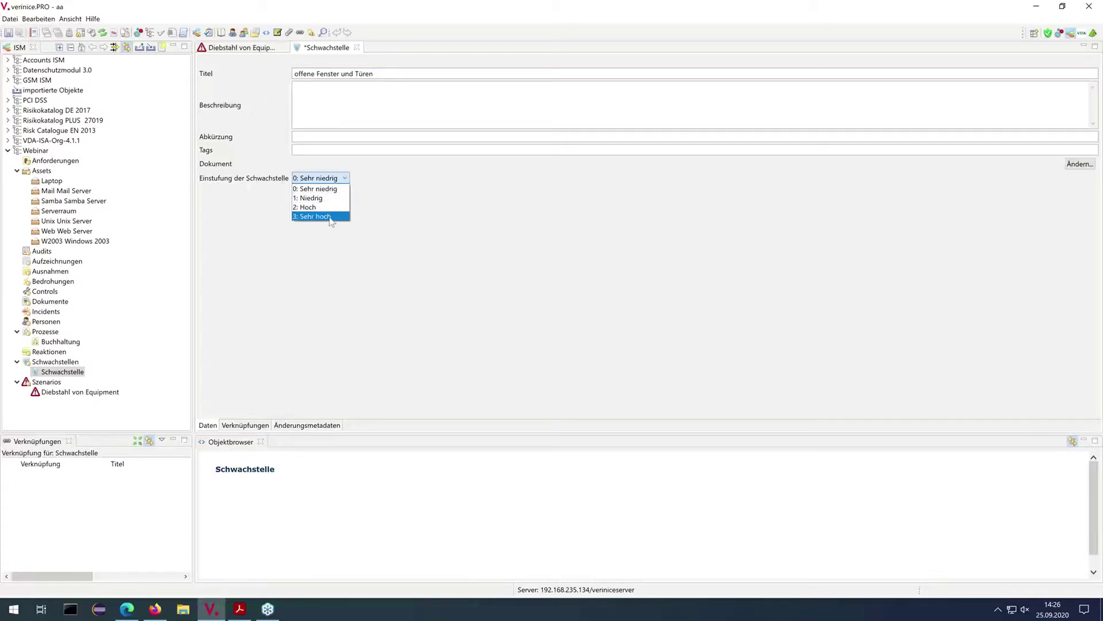
left_click(330, 216)
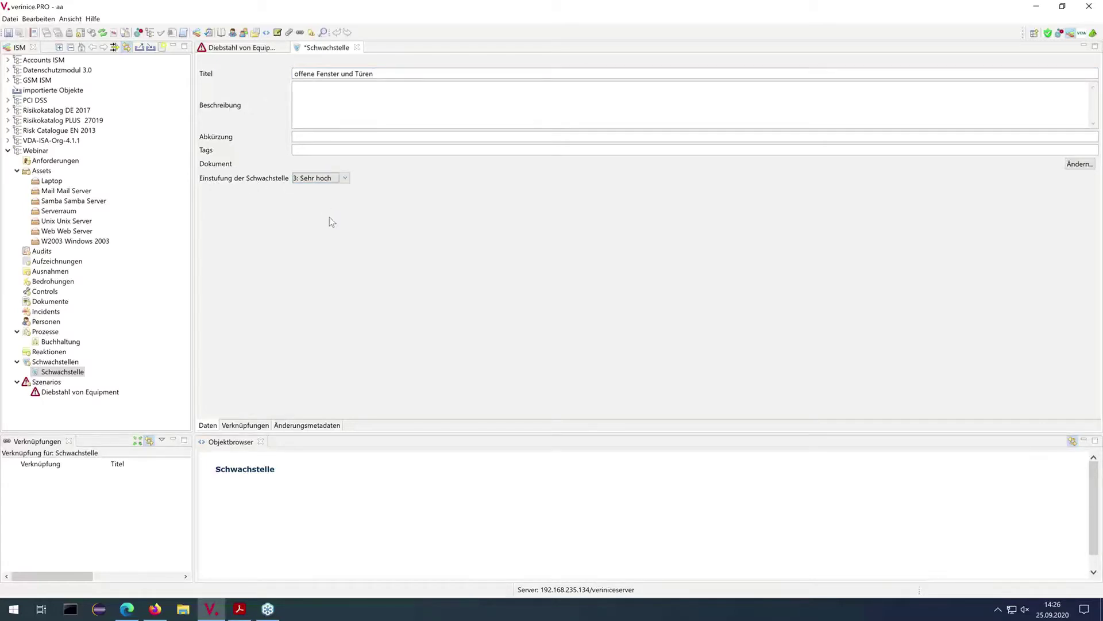
key("ctrl+s")
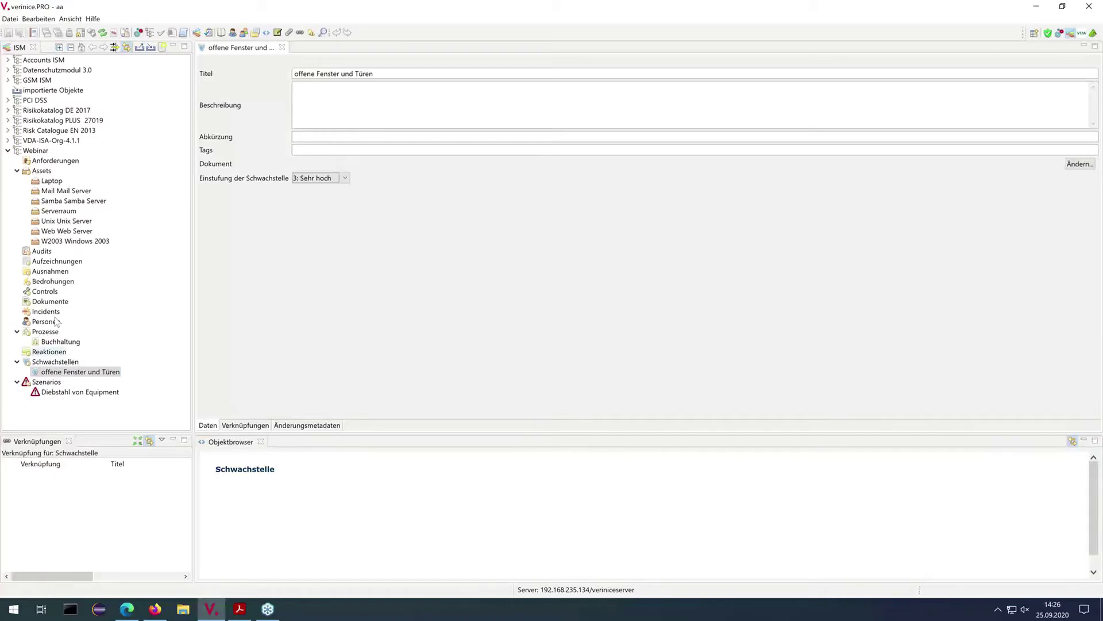
Create a Bedrohung titled "Dieb" in the Webinar scope with Bedrohungshäufigkeit 4: Täglich, and save it
left_click(53, 282)
right_click(53, 284)
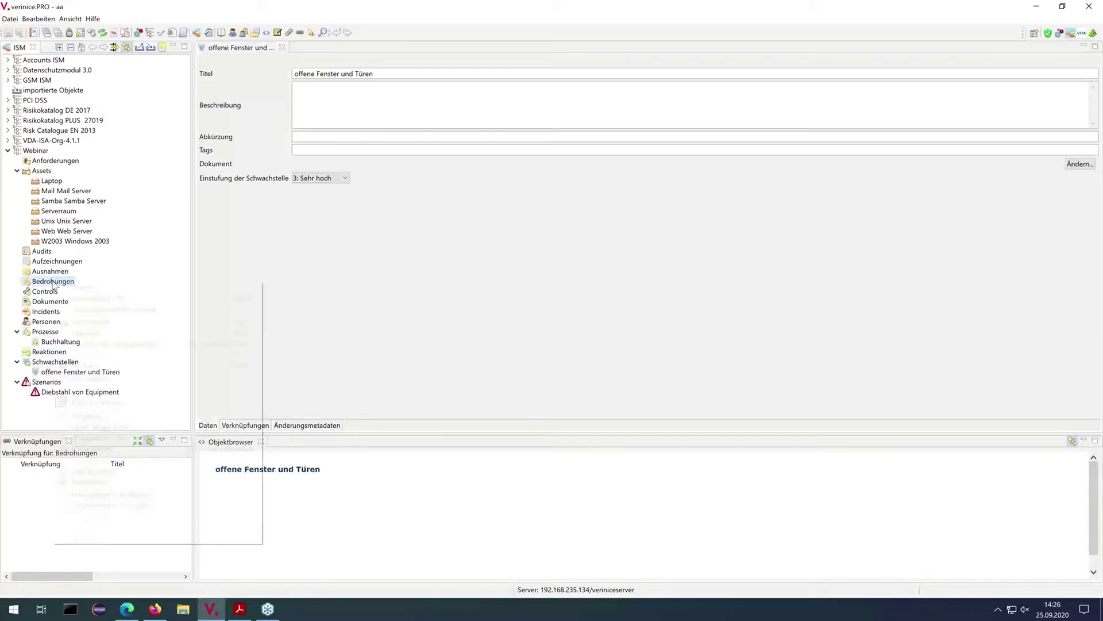
left_click(105, 298)
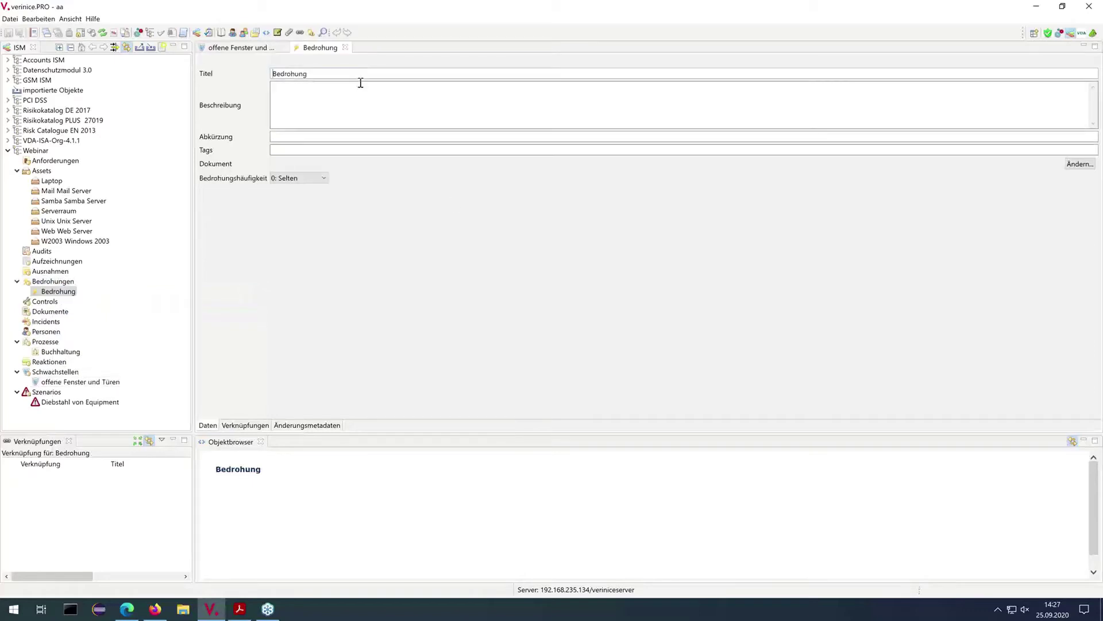
left_click_drag(307, 73, 261, 75)
type("Dieb")
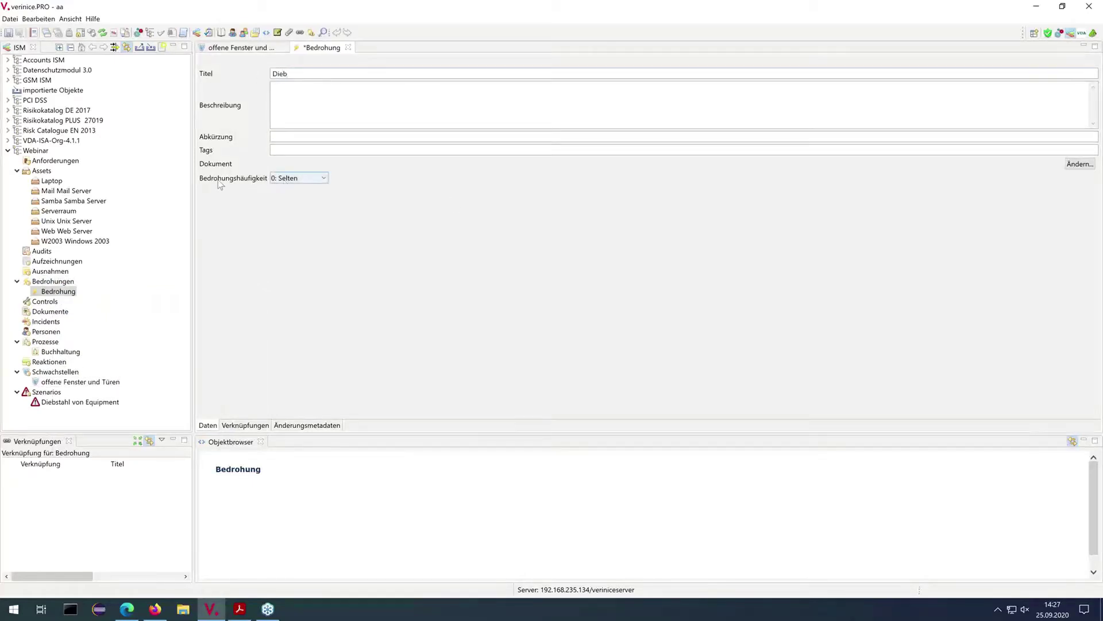
left_click(313, 177)
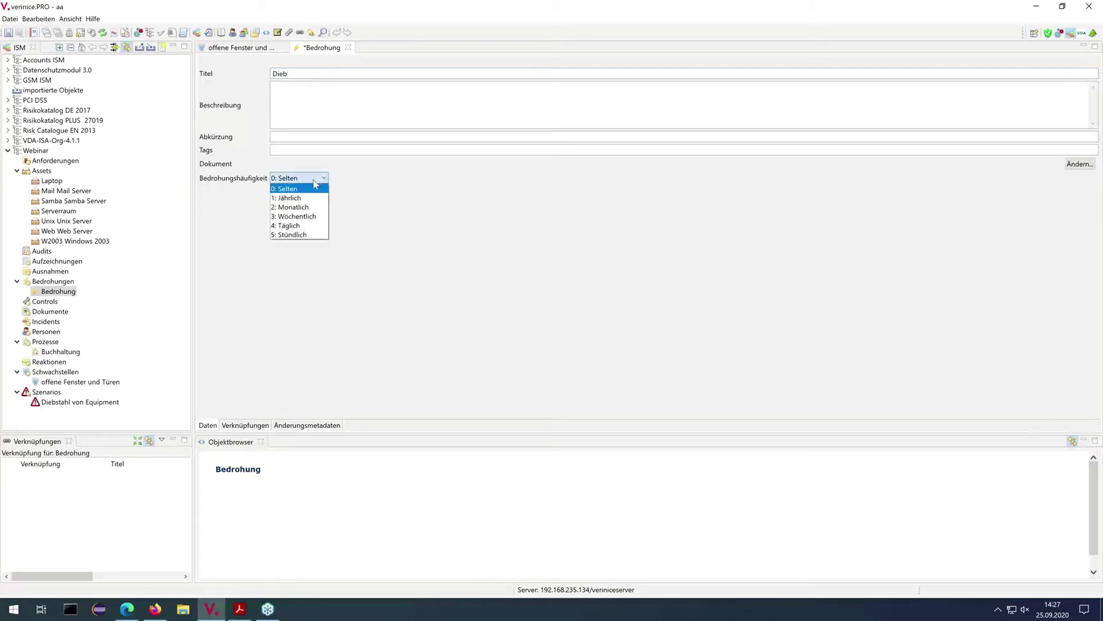
left_click(311, 225)
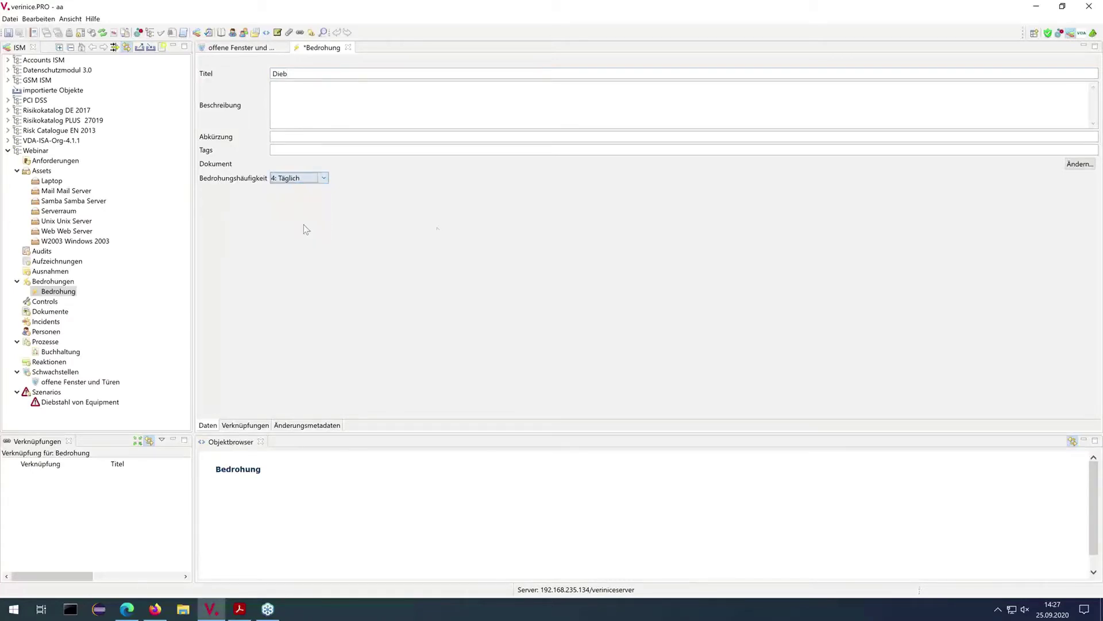
left_click(338, 119)
key("ctrl+s")
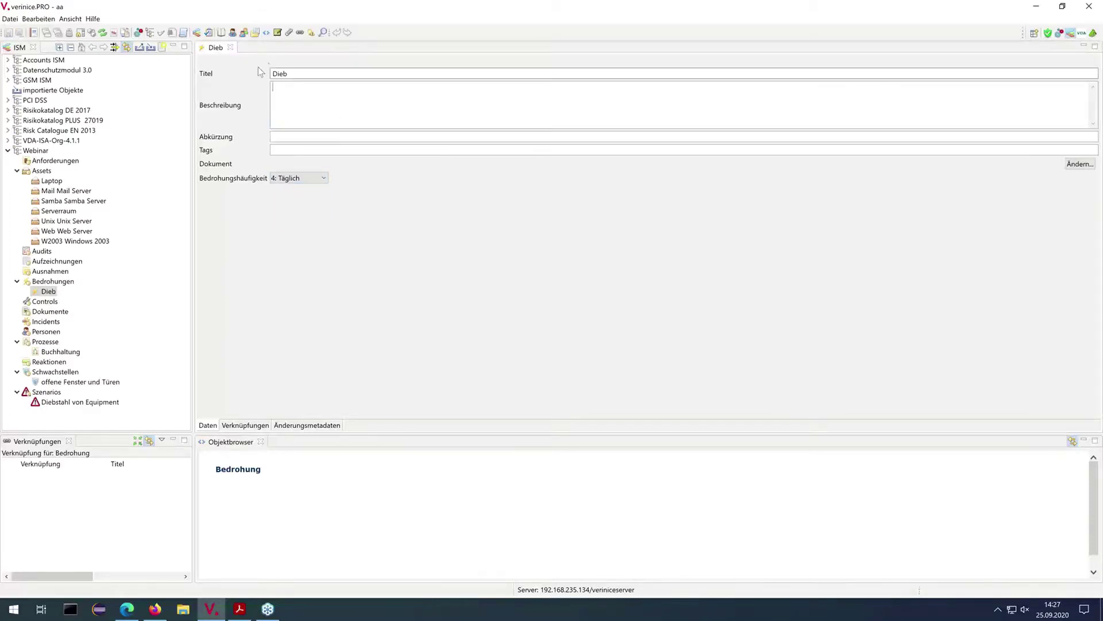
Link the vulnerability "offene Fenster und Türen" and the threat "Dieb" to the scenario "Diebstahl von Equipment", and link that scenario to the Laptop asset
left_click(230, 48)
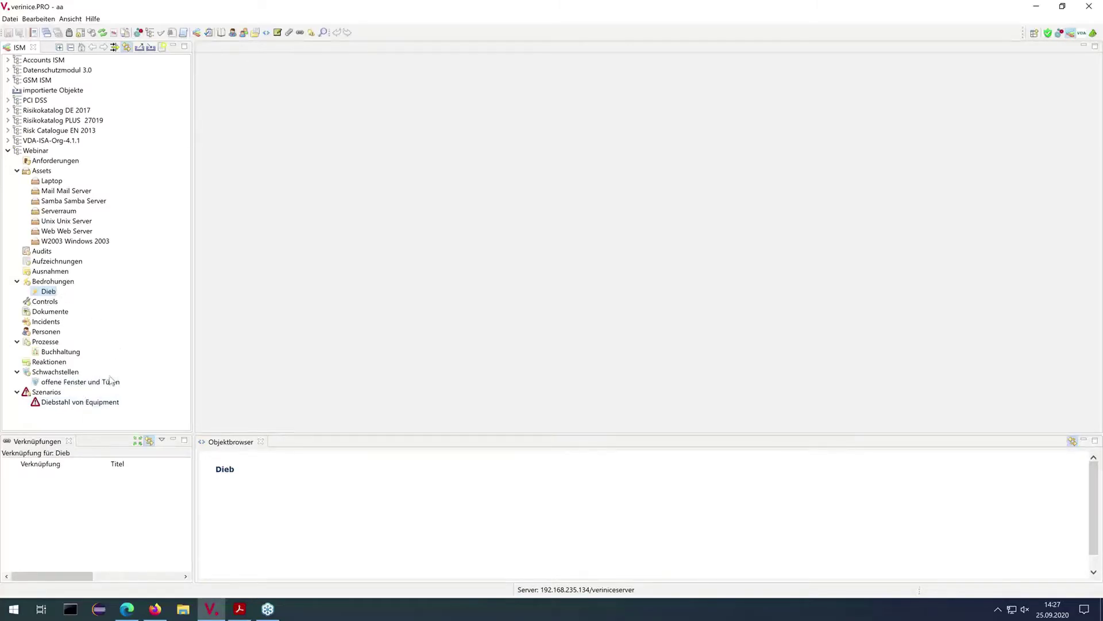
left_click(59, 382)
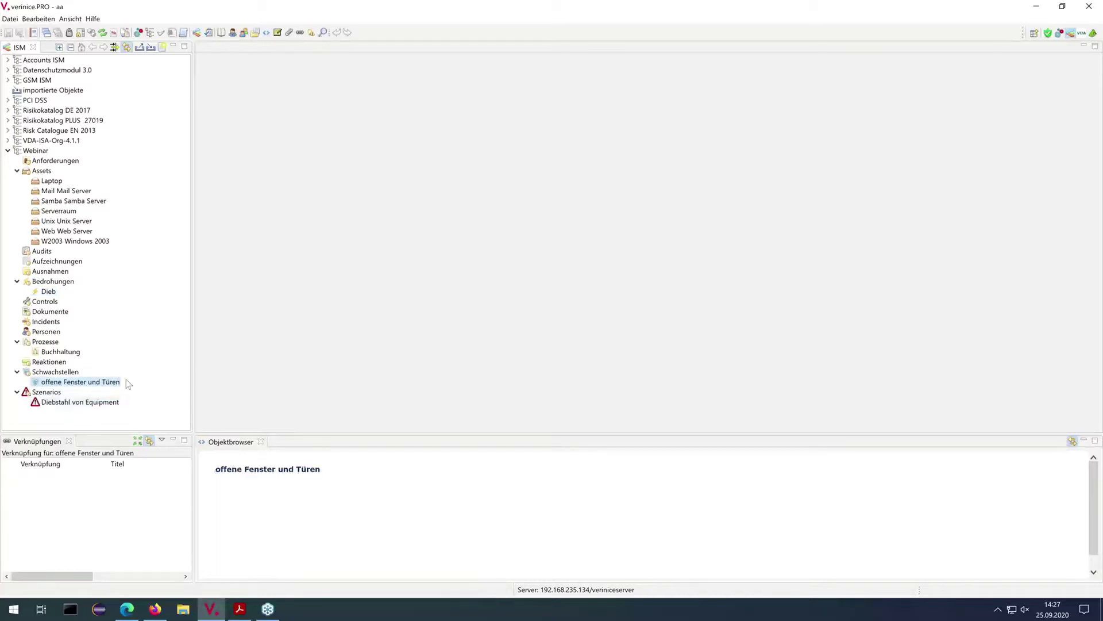
left_click_drag(48, 292, 61, 407)
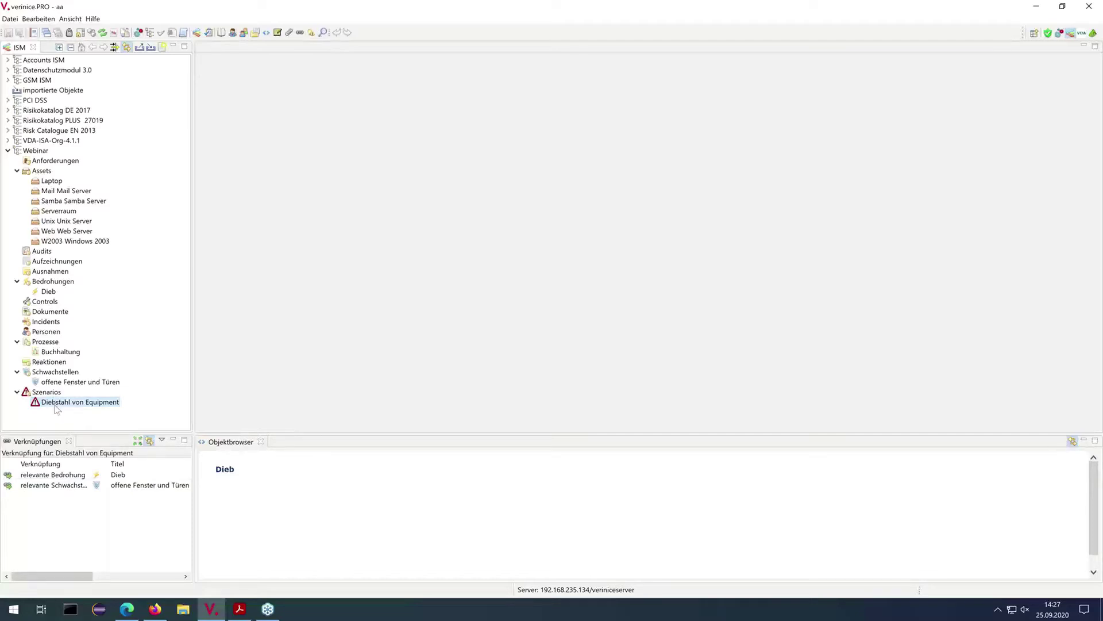
left_click_drag(57, 407, 49, 183)
left_click(49, 182)
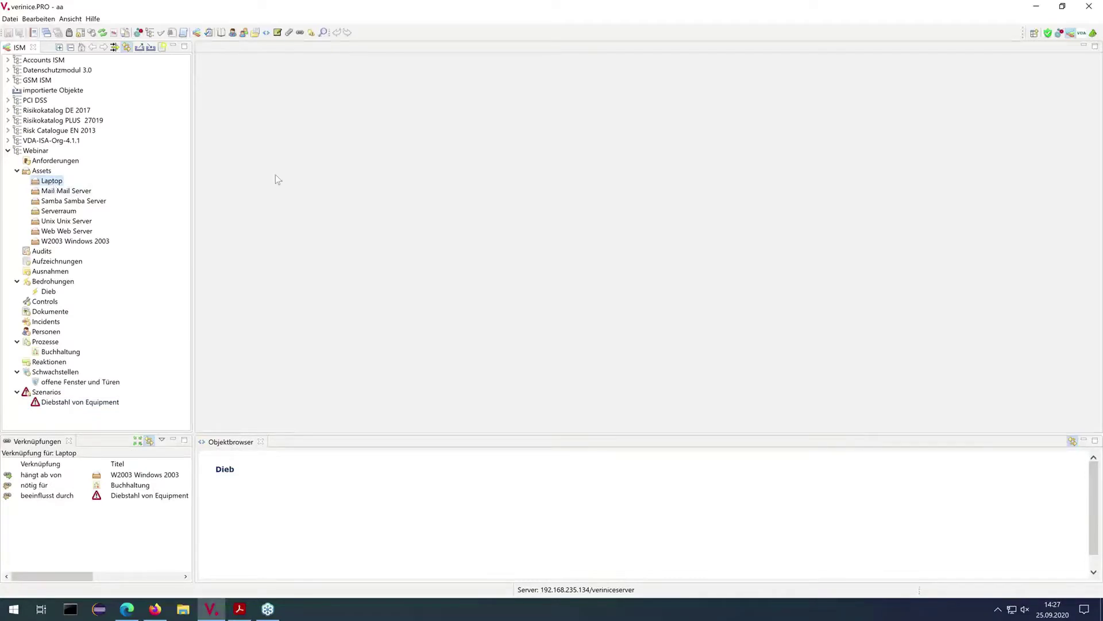
Review the Risikomodell diagram in Adobe Acrobat Reader, return to verinice, and run the ISO/IEC 27005 Risikoanalyse for the Webinar organisation
left_click(240, 609)
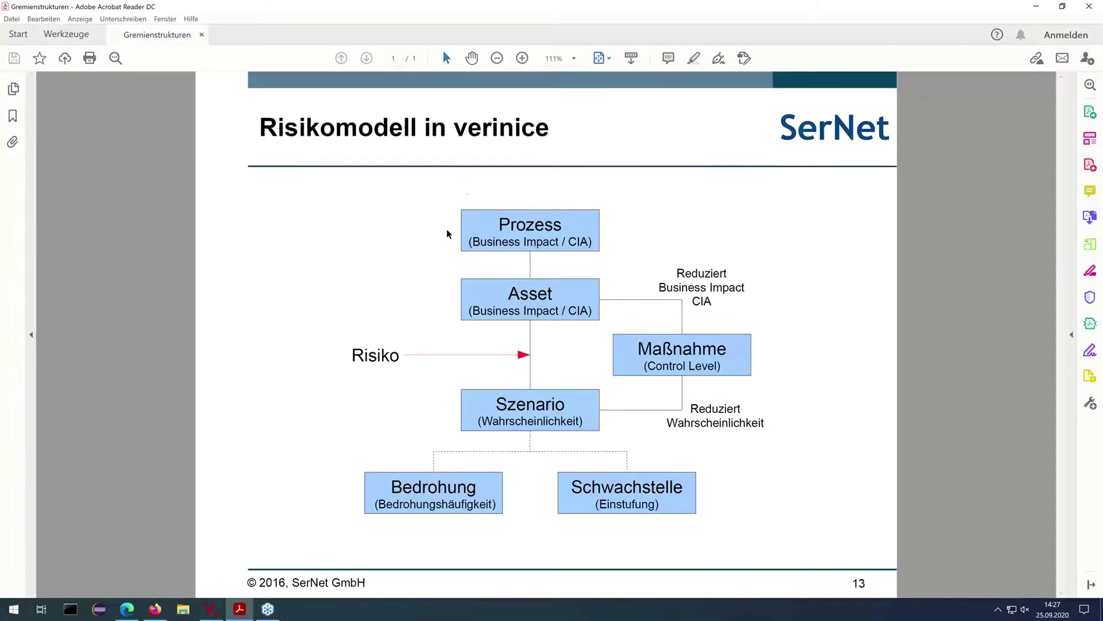
left_click(1035, 6)
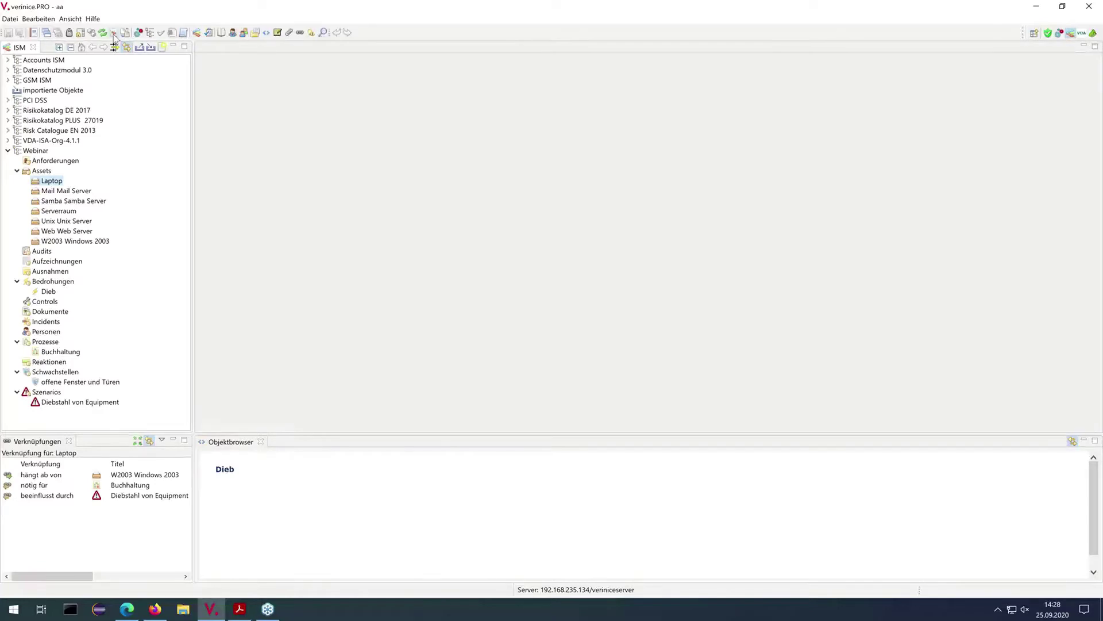
left_click(115, 33)
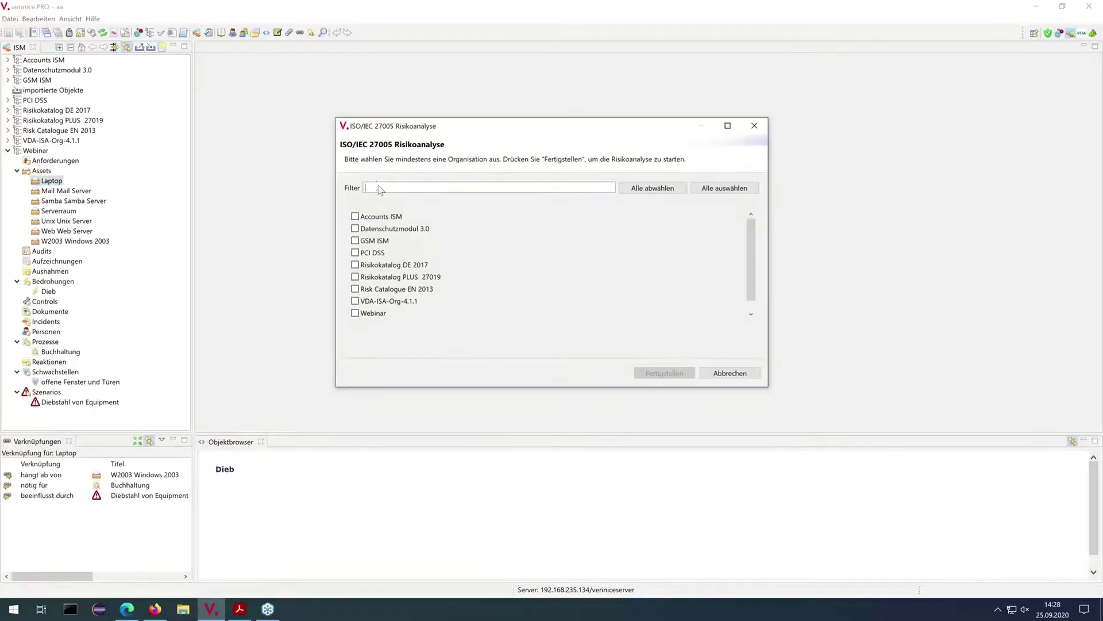
left_click(380, 313)
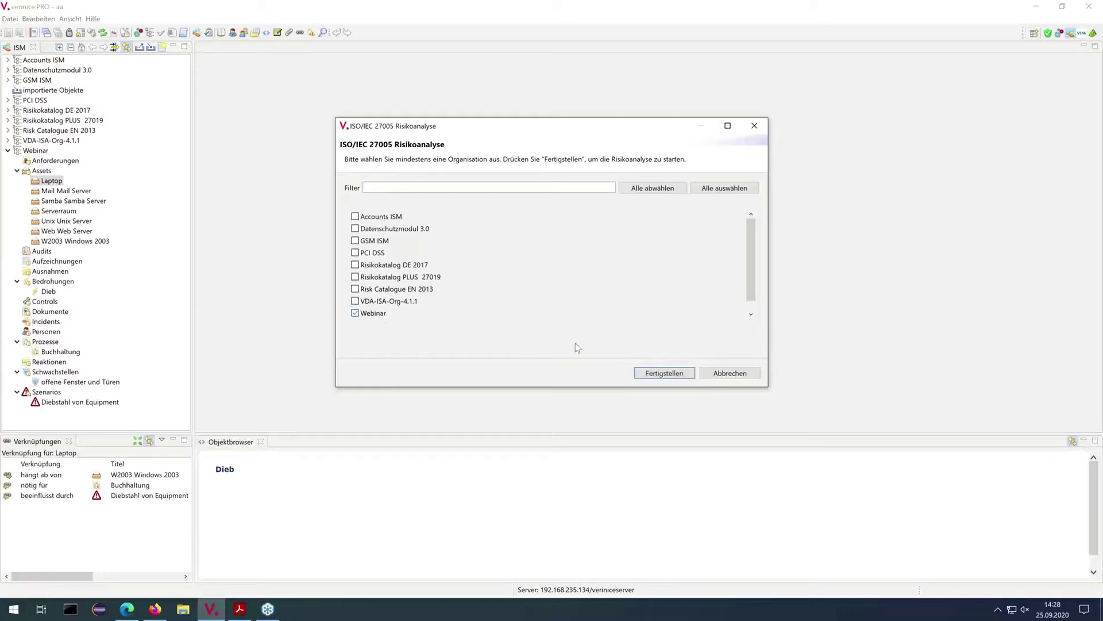
left_click(660, 373)
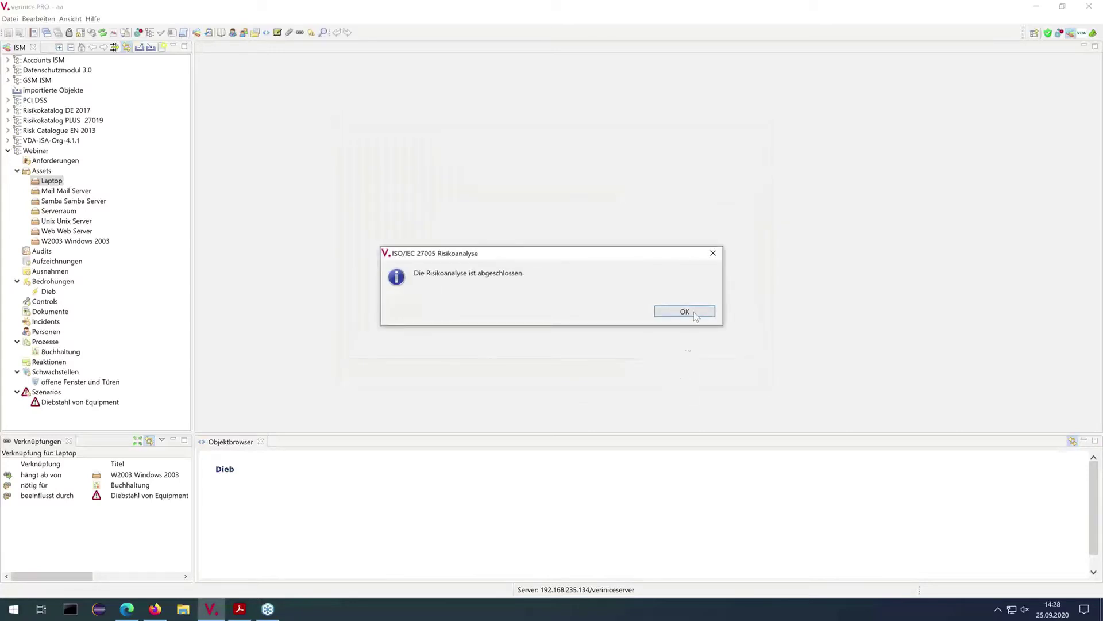
left_click(685, 311)
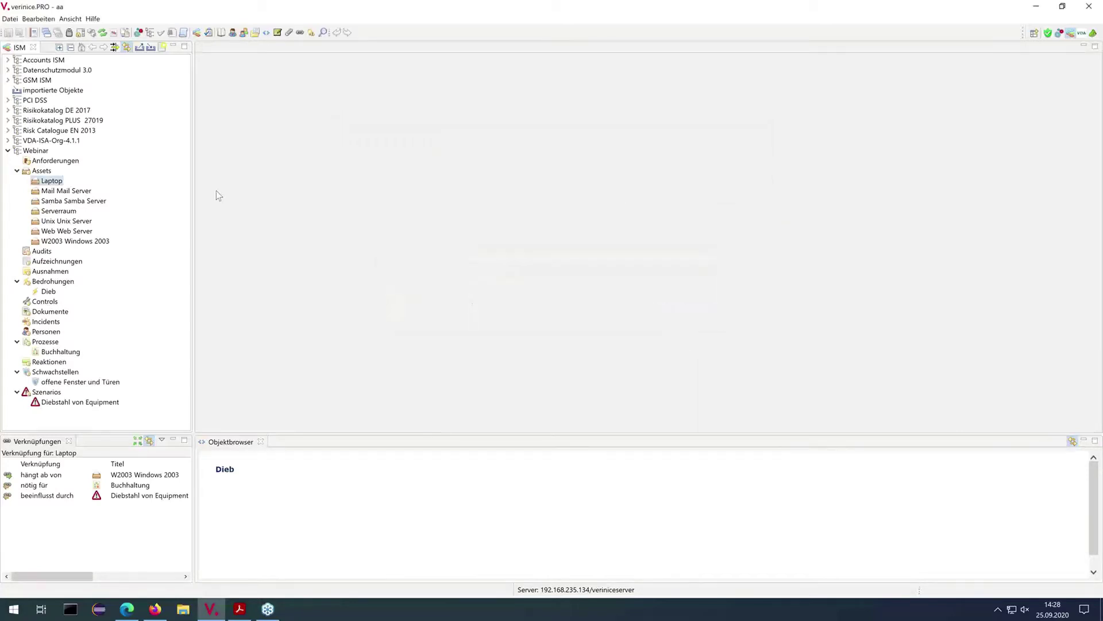
Open the Laptop asset and examine its Risiko Management values for Vertraulichkeit, Integrität and Verfügbarkeit
left_click(51, 181)
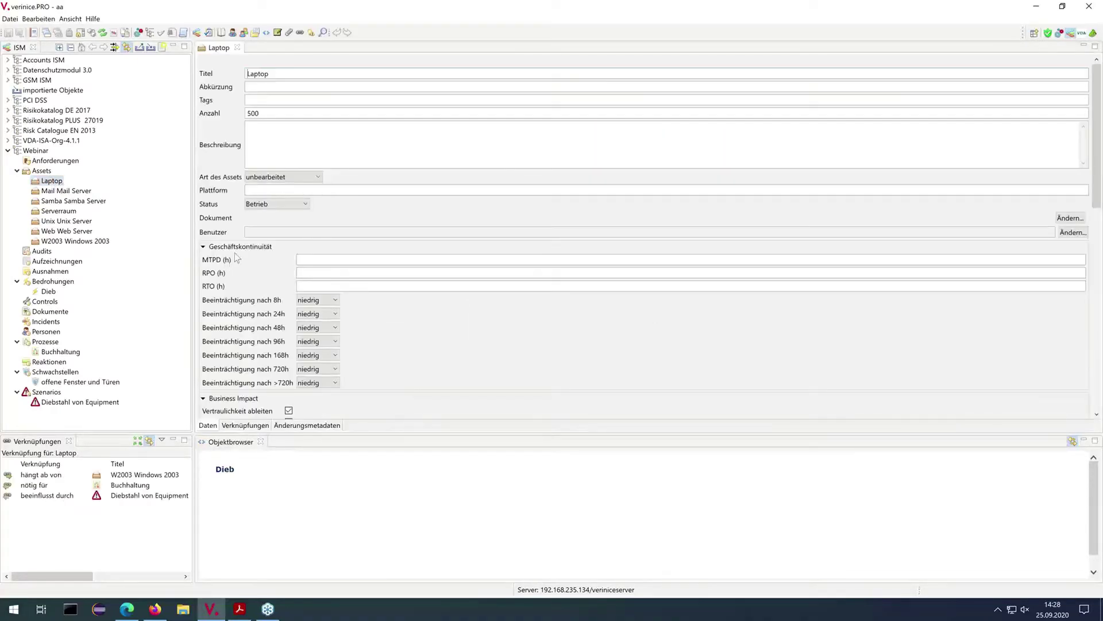
left_click(236, 247)
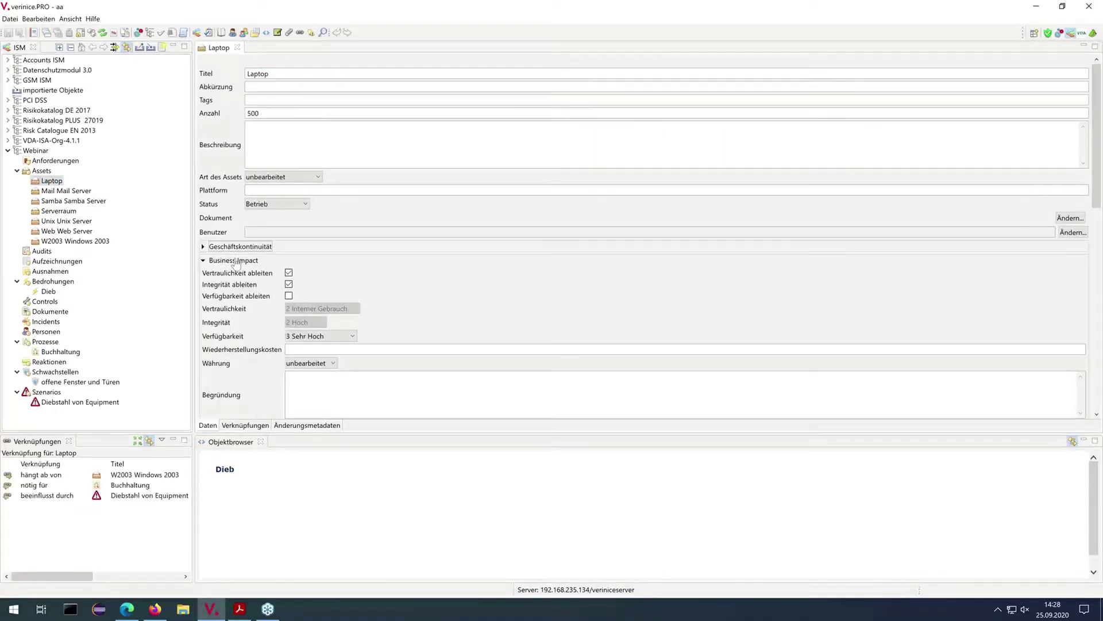
left_click(236, 261)
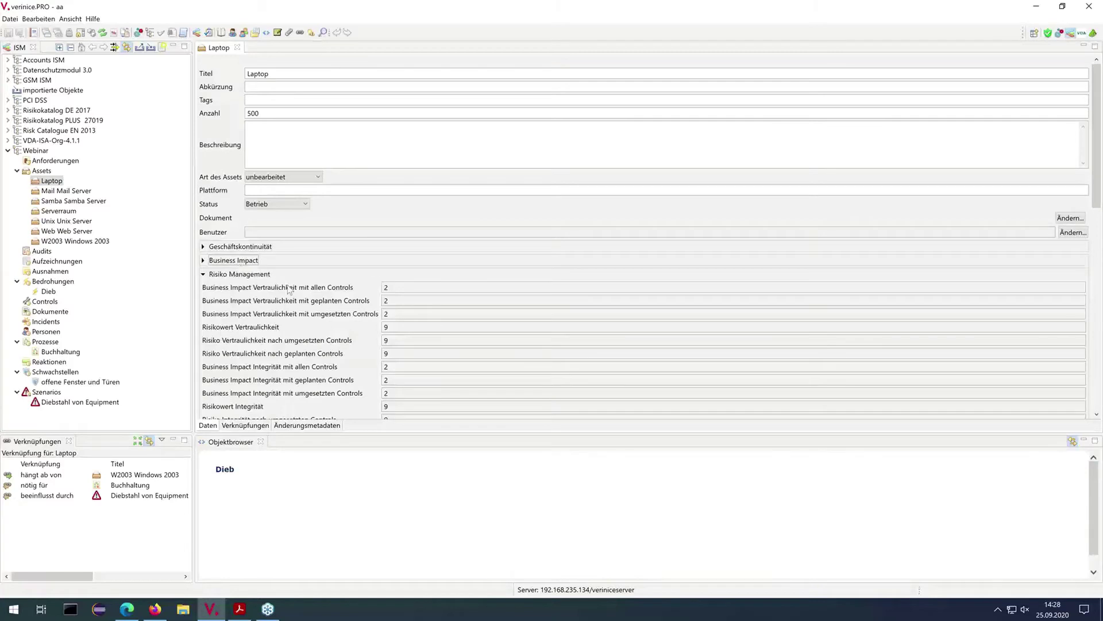
scroll(289, 289, "down", 2)
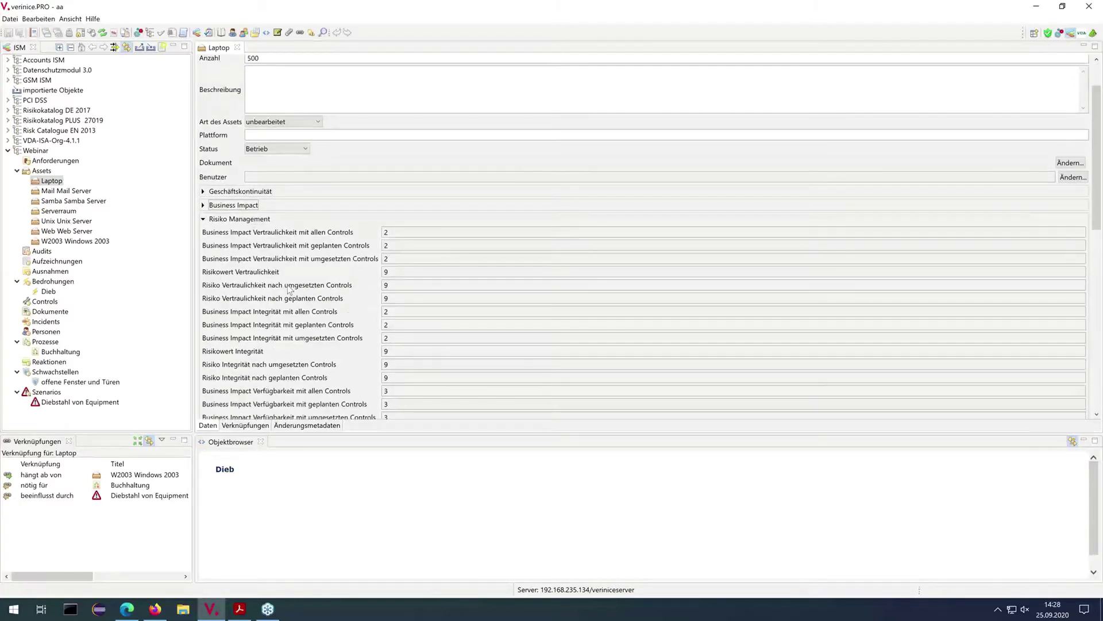
scroll(289, 289, "down", 1)
scroll(289, 289, "down", 1)
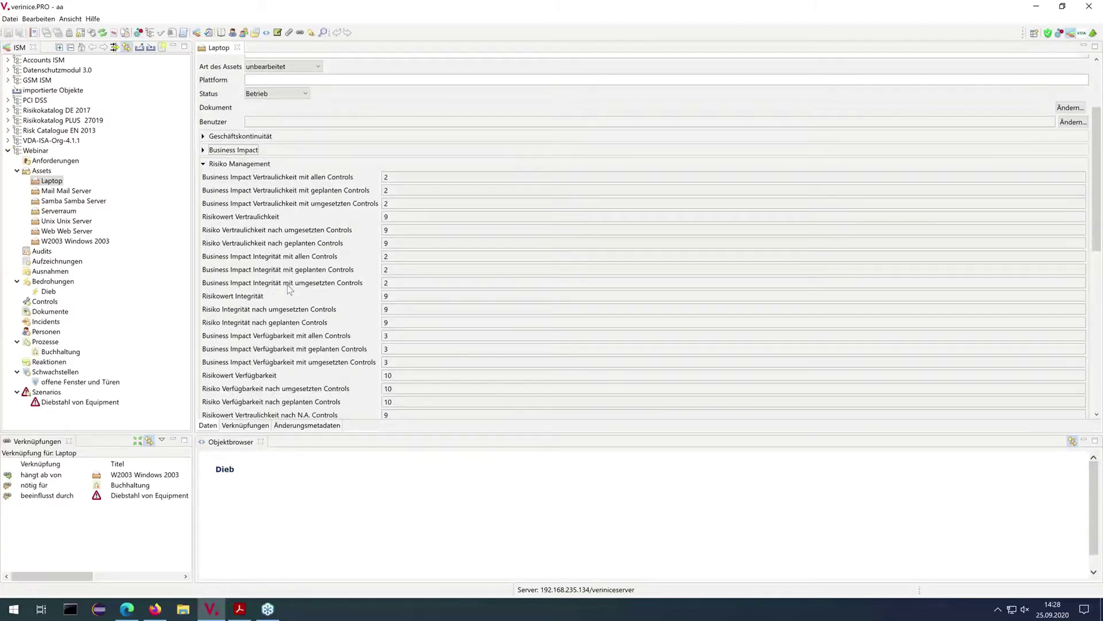
scroll(289, 289, "down", 1)
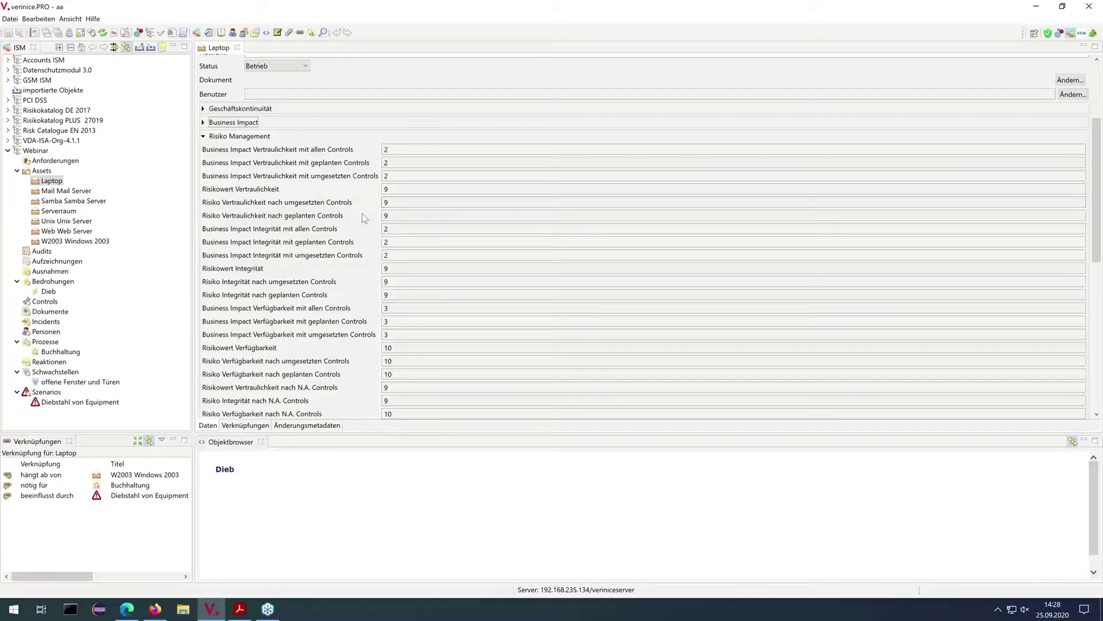
left_click(397, 215)
Compare the Laptop's Business Impact, the frequency of threat "Dieb" and the rating of "offene Fenster und Türen" with the Laptop's risk values
left_click(203, 122)
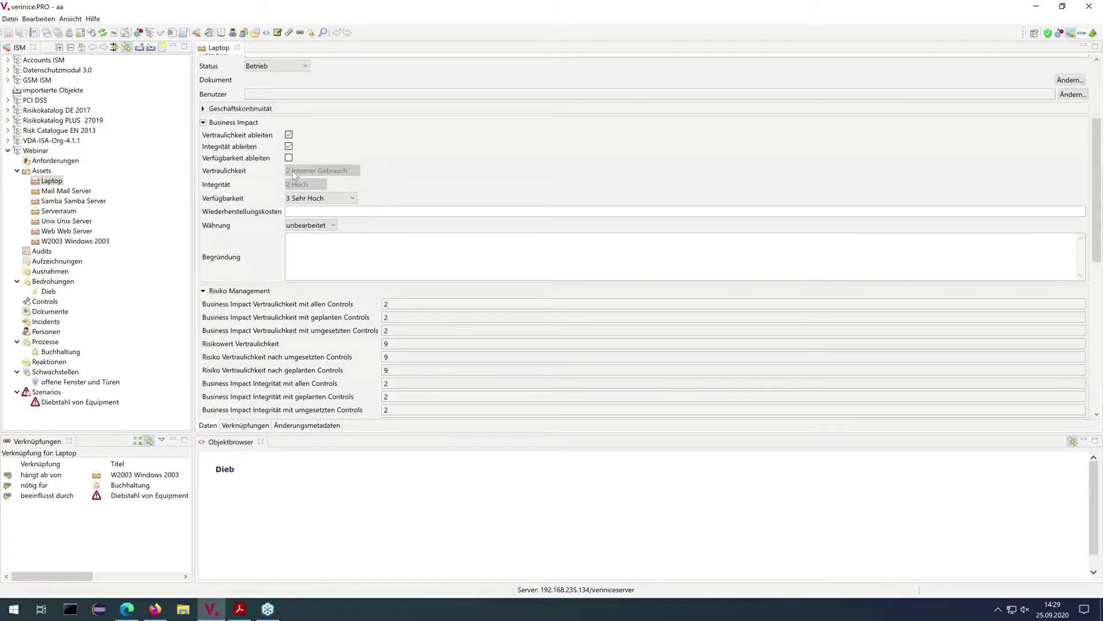
double_click(49, 293)
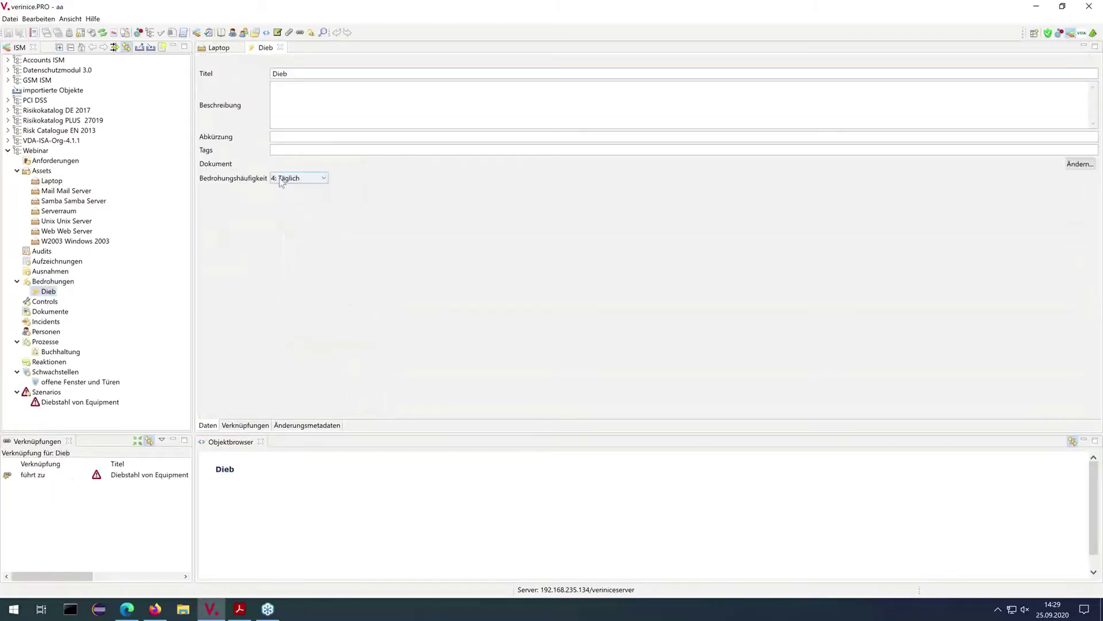
double_click(75, 380)
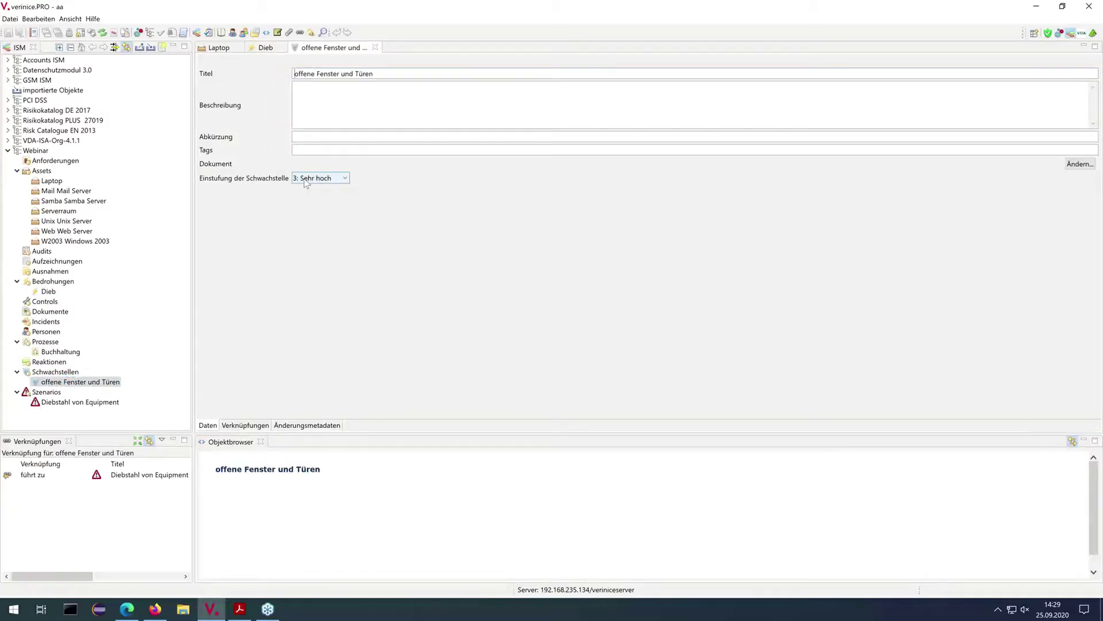
left_click(218, 47)
scroll(314, 325, "down", 2)
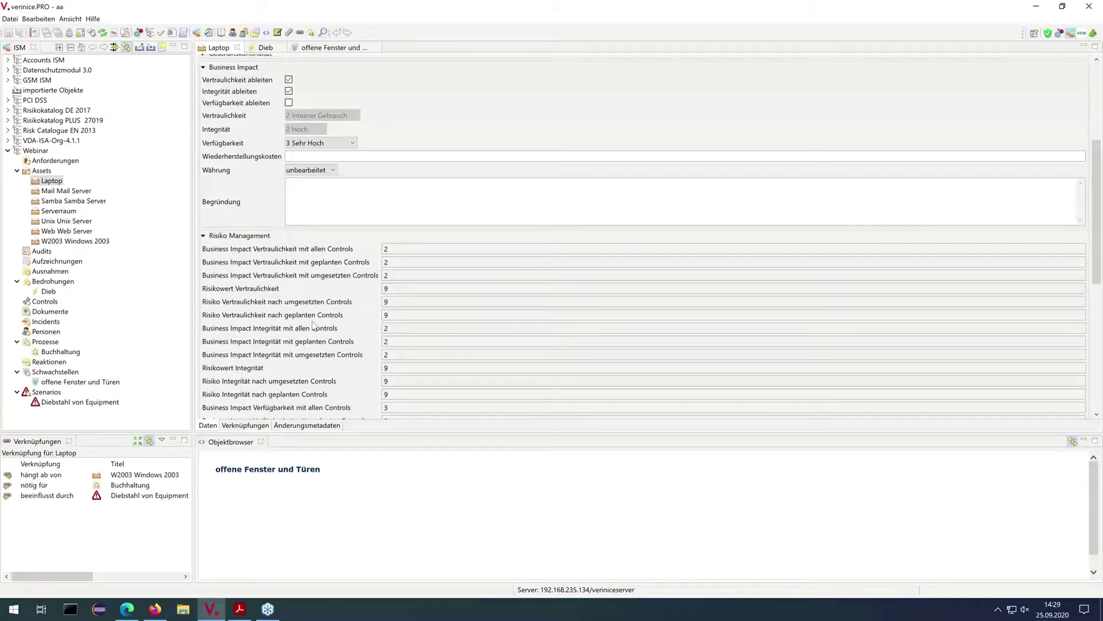
scroll(313, 326, "down", 2)
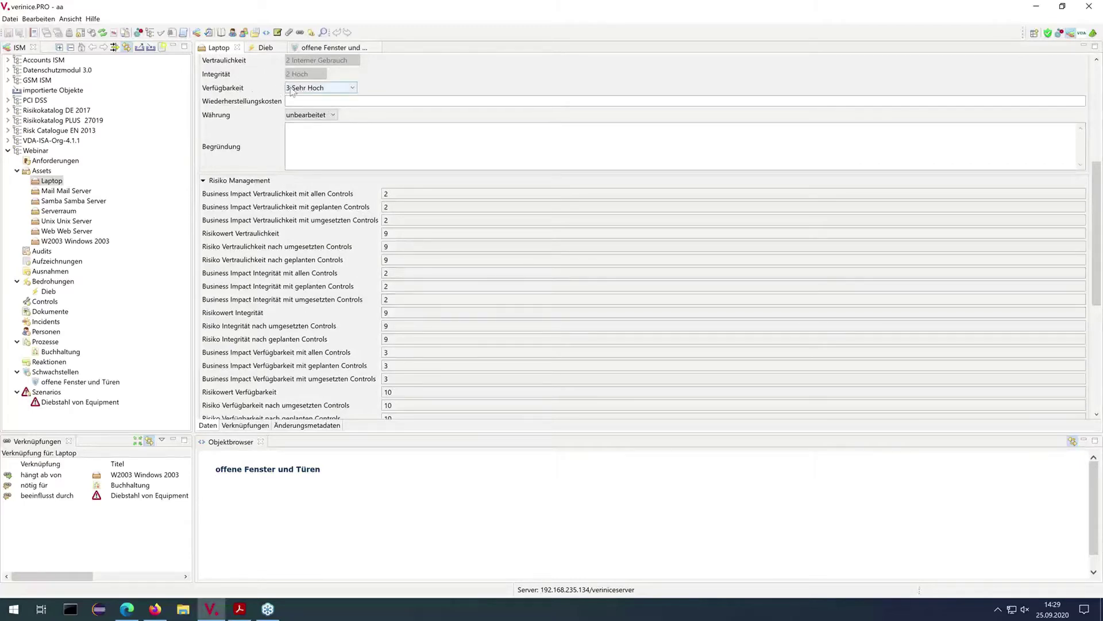
left_click(267, 49)
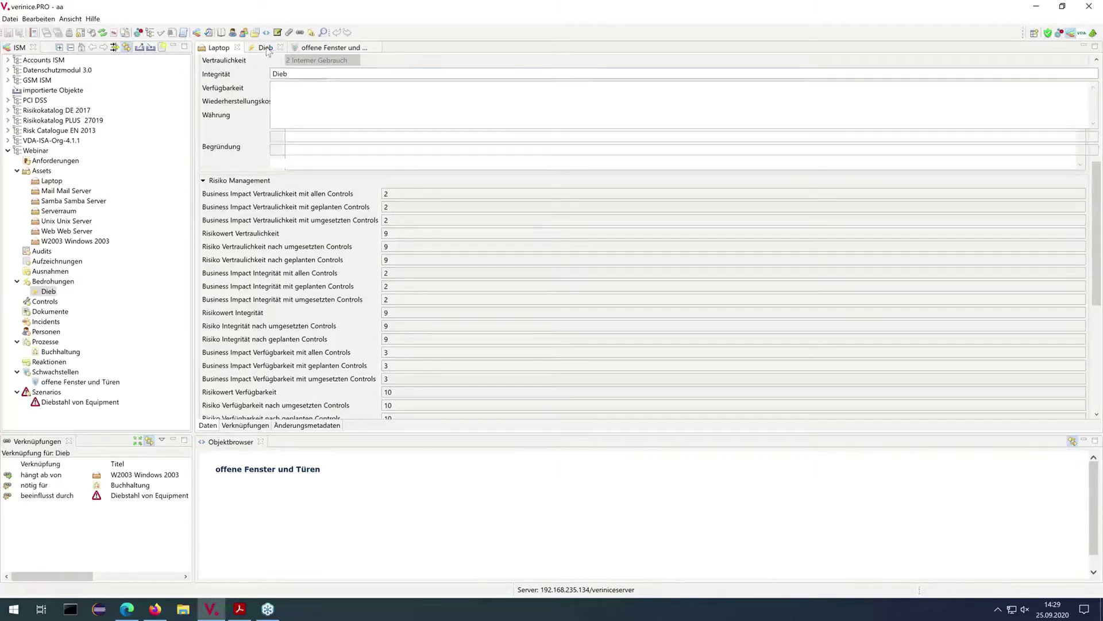
left_click(321, 50)
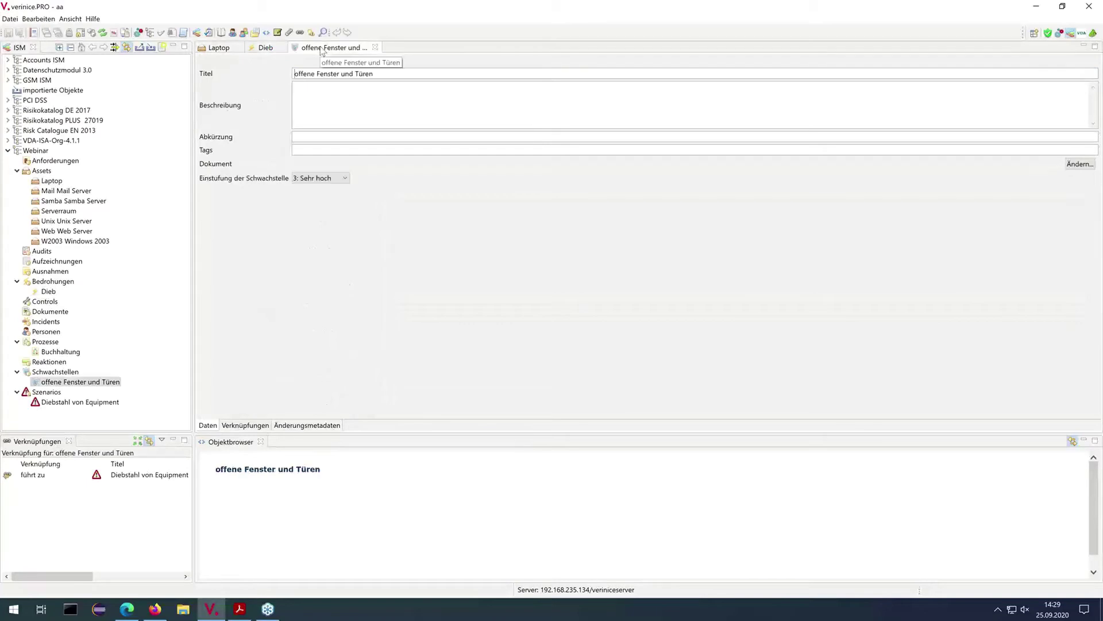
left_click(220, 49)
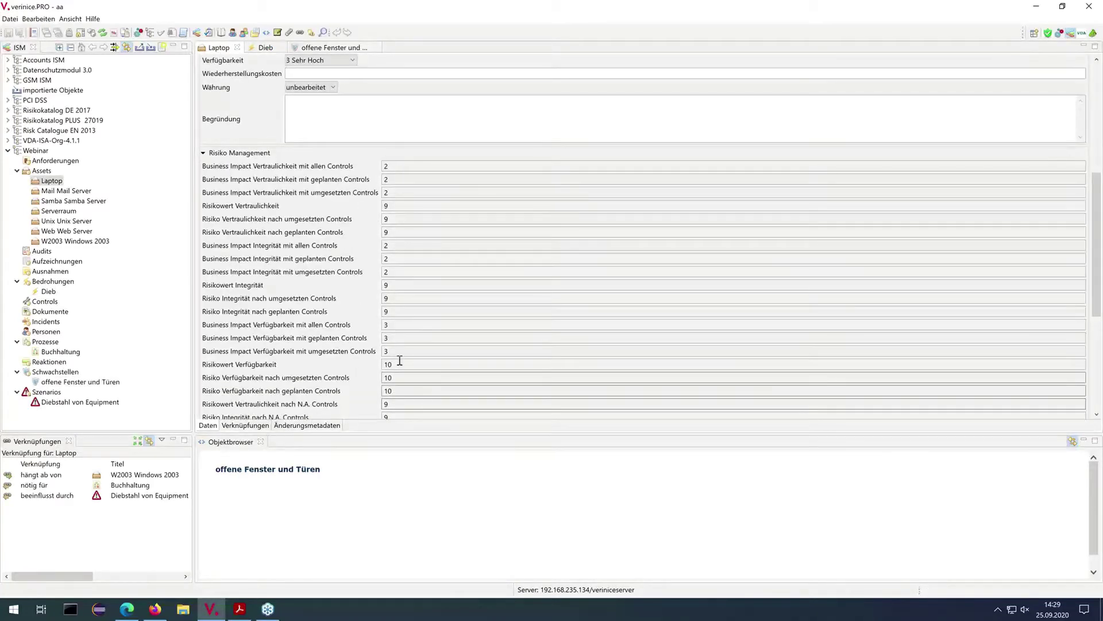
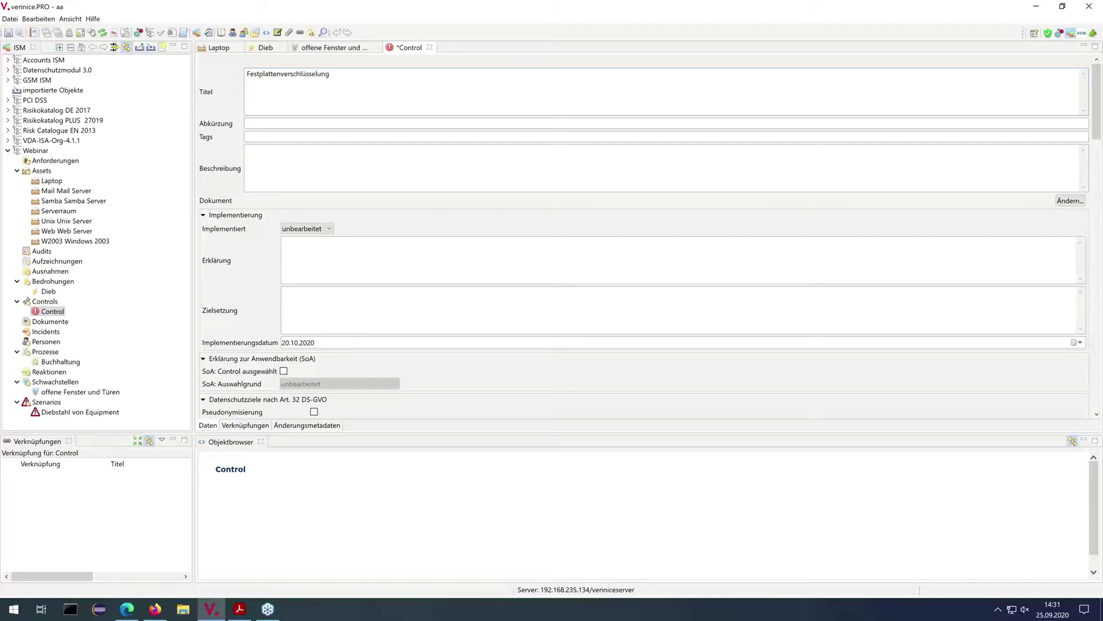
Set the Festplattenverschlüsselung control's Implementiert to Ja and its Auswirkung hinsichtlich Vertraulichkeit to Modifiziert 2 Stufen, save it, and link it to the Laptop asset
left_click(303, 230)
left_click(301, 249)
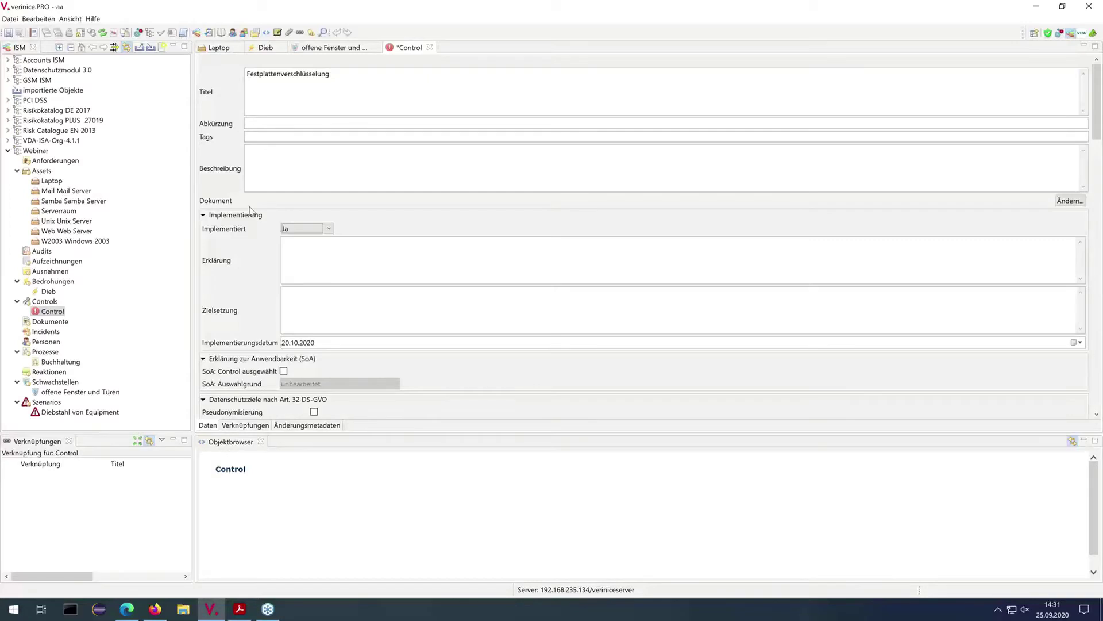
scroll(250, 206, "down", 2)
scroll(249, 206, "down", 3)
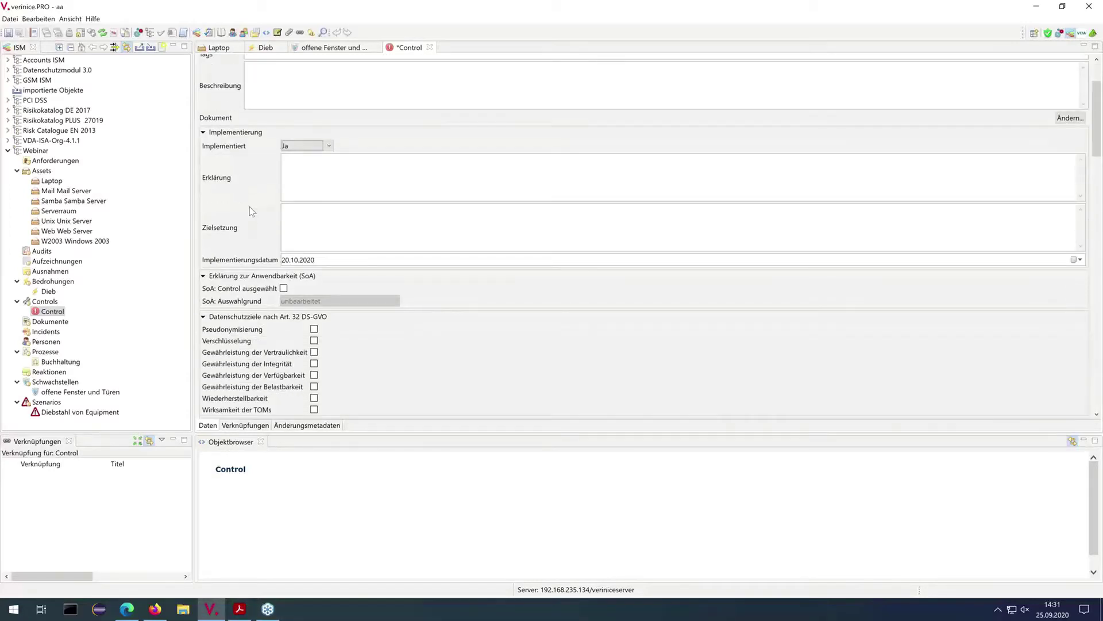
scroll(249, 206, "down", 4)
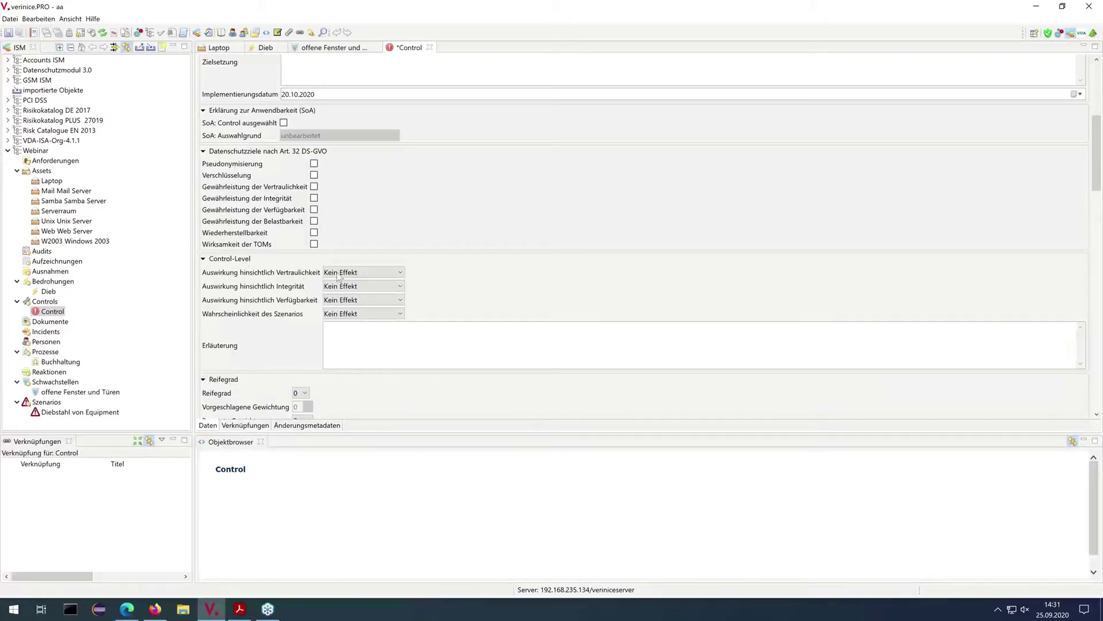
left_click(394, 274)
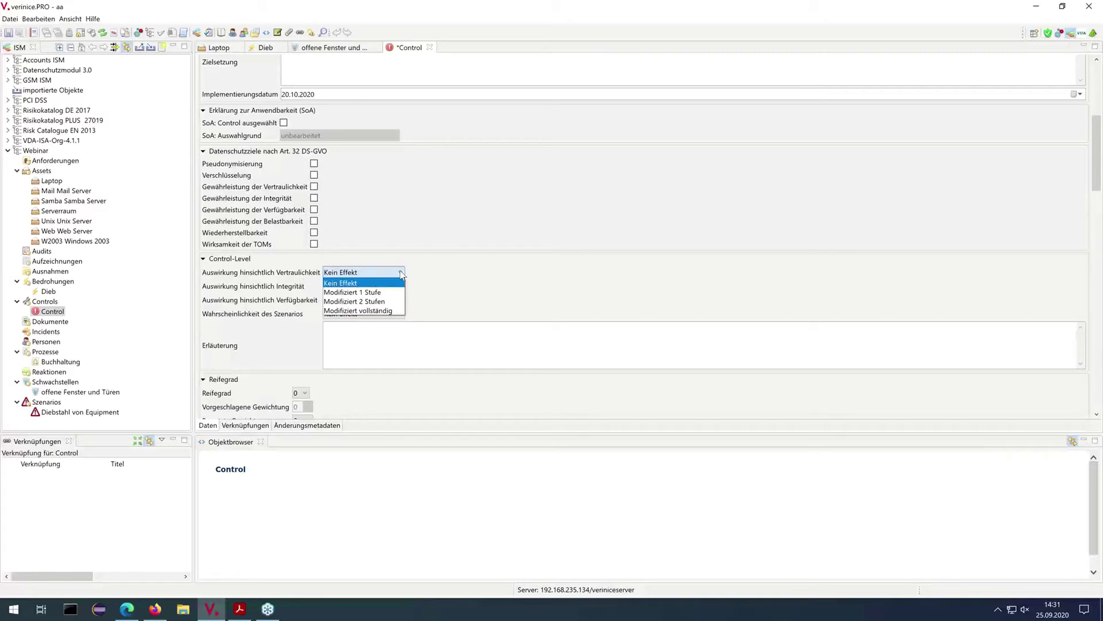
left_click(393, 302)
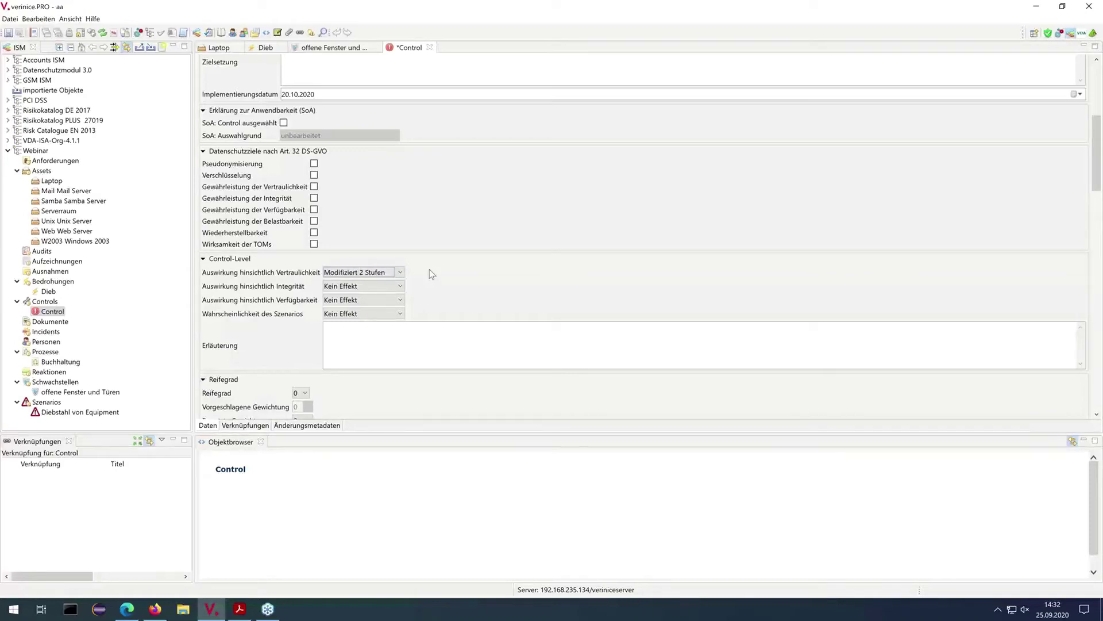
key("ctrl+s")
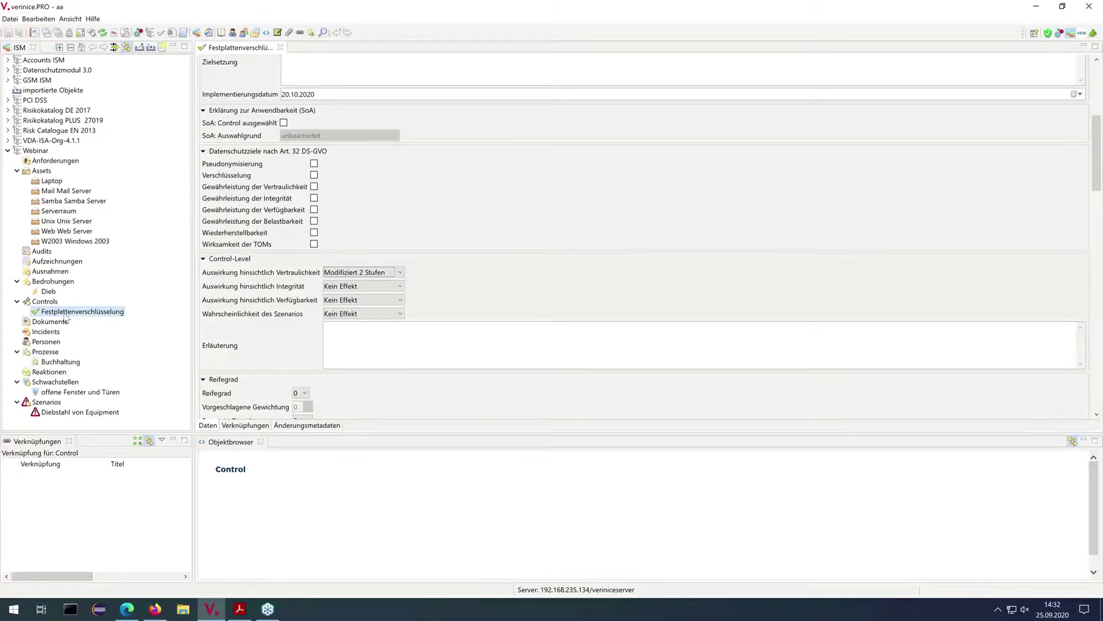
left_click_drag(57, 313, 50, 182)
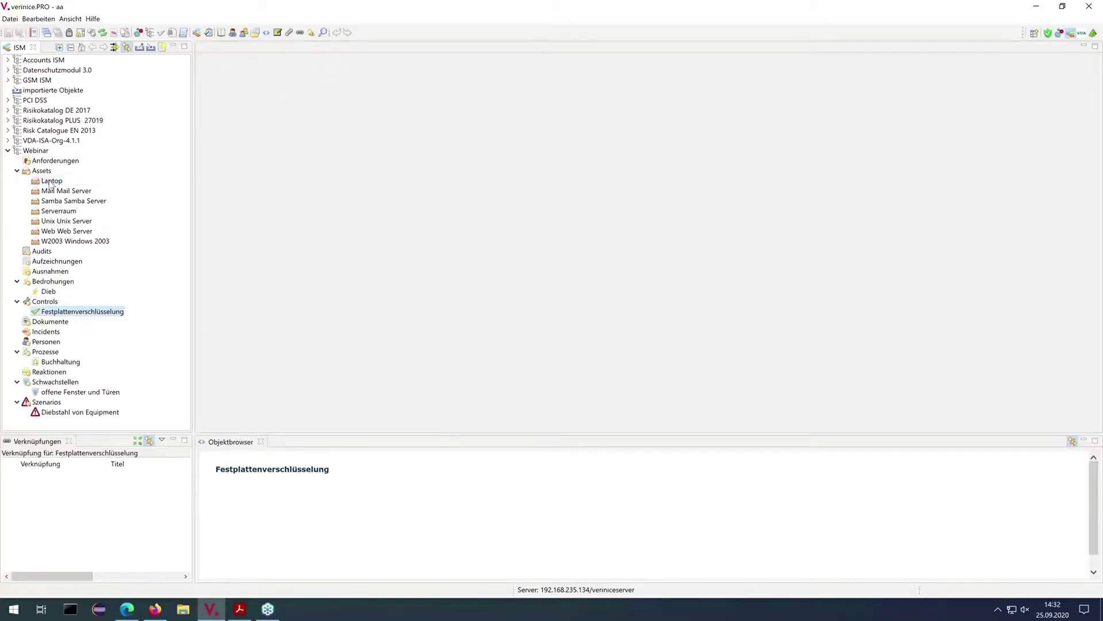
Create a new control in the Webinar Controls group titled "Fenster und Türen schließen" with Implementiert set to Ja
right_click(46, 305)
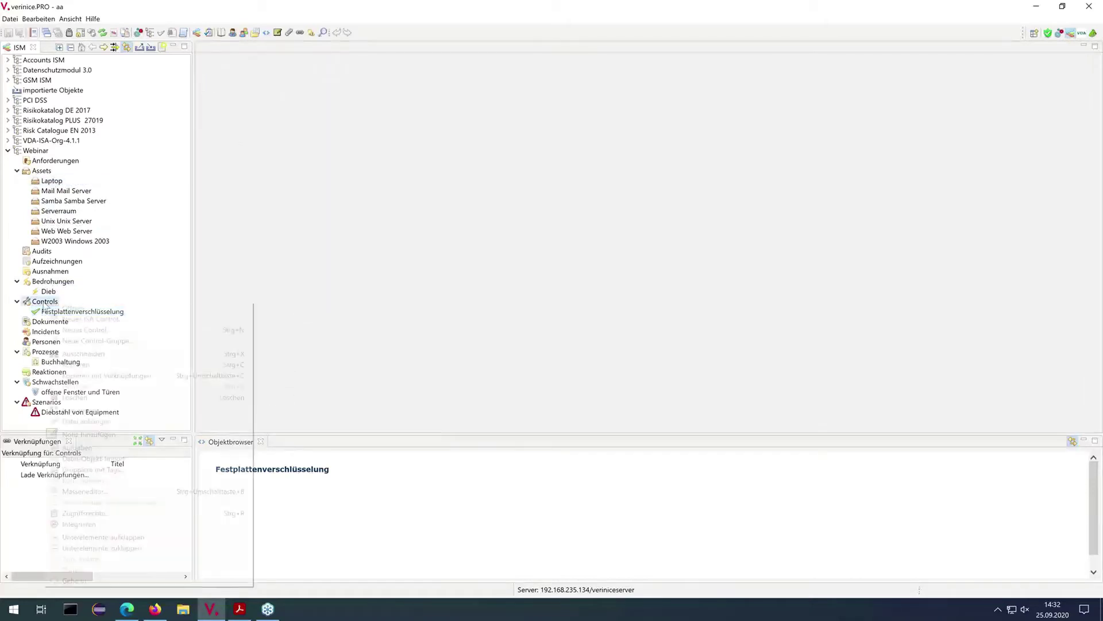
left_click(92, 330)
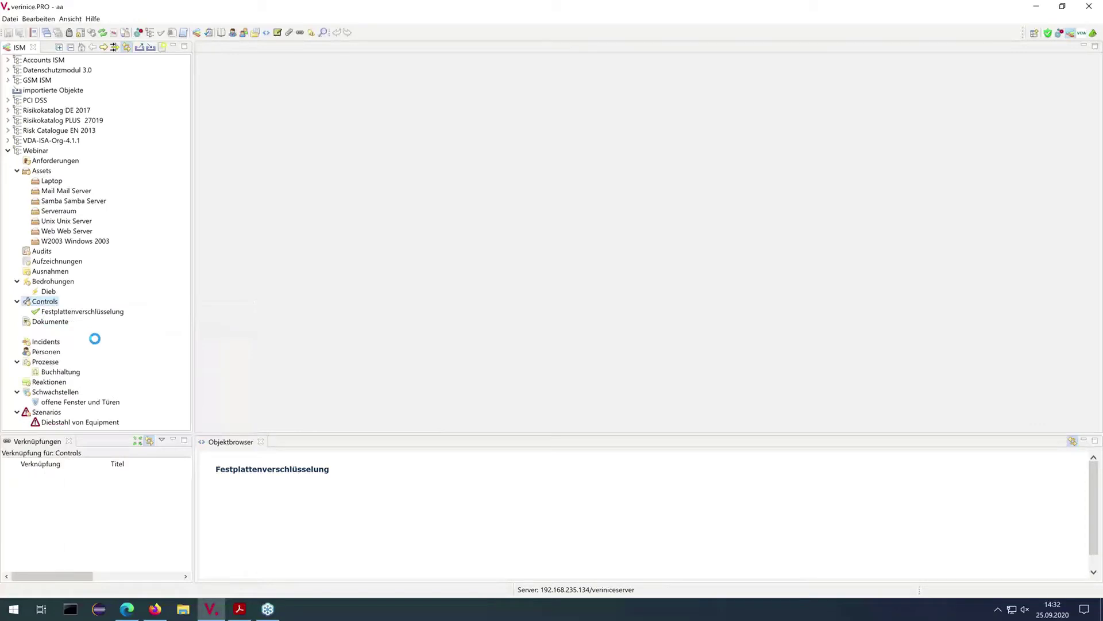
double_click(271, 76)
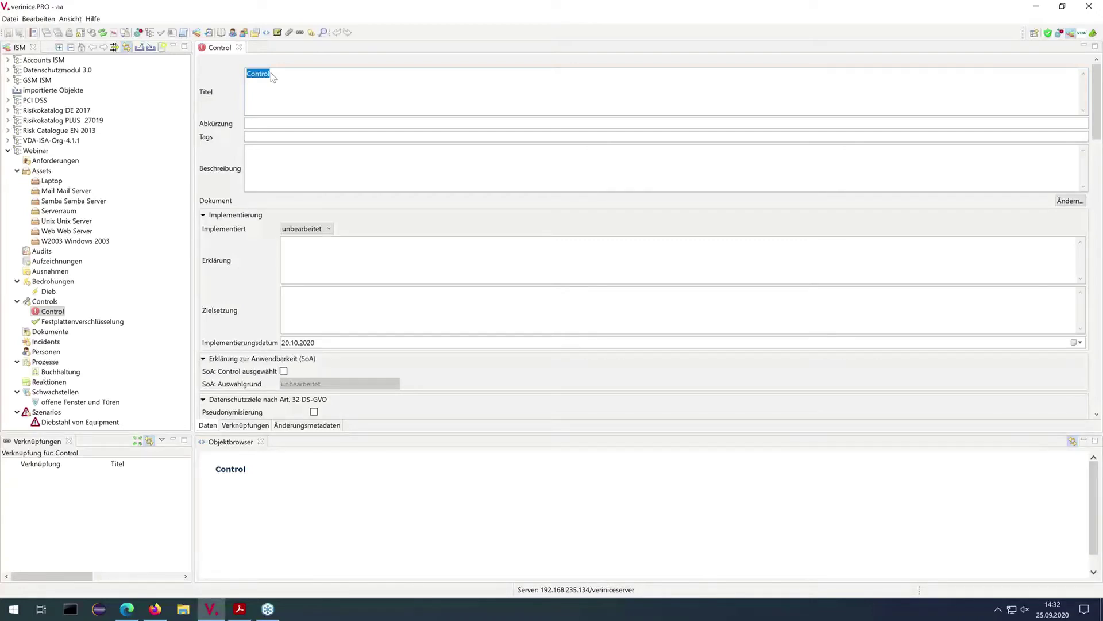
type("Fenster und Türen schließen")
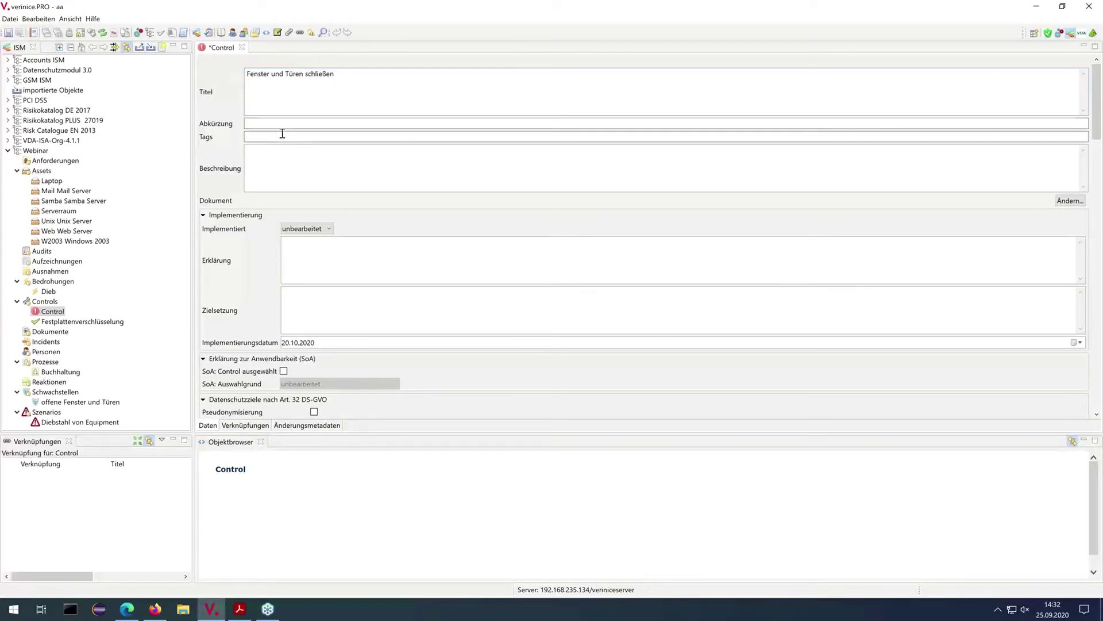
left_click(316, 228)
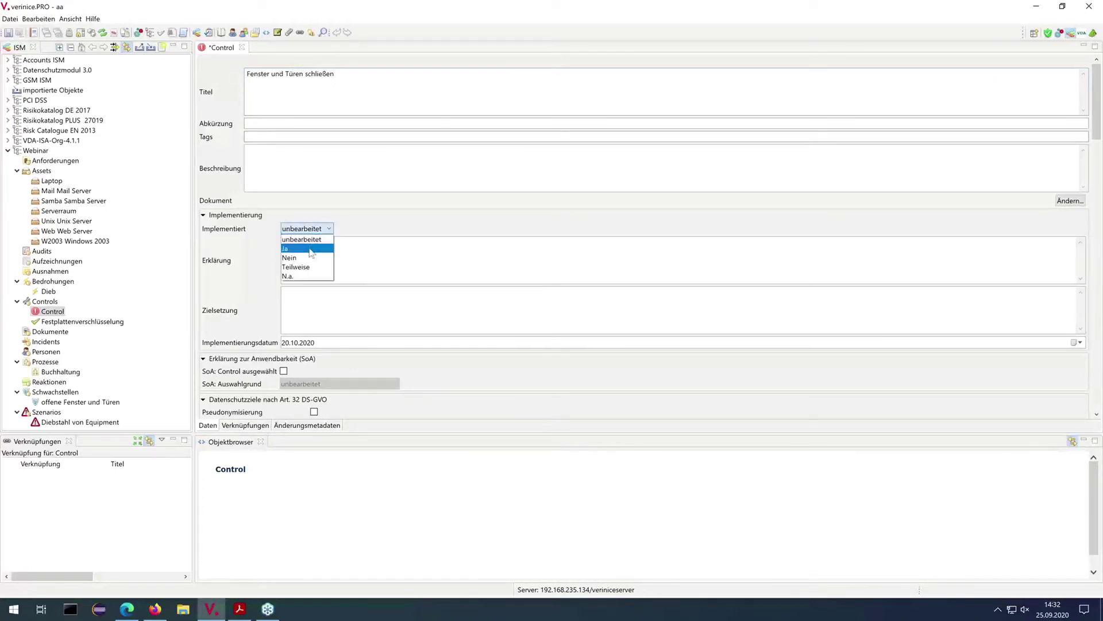
left_click(310, 249)
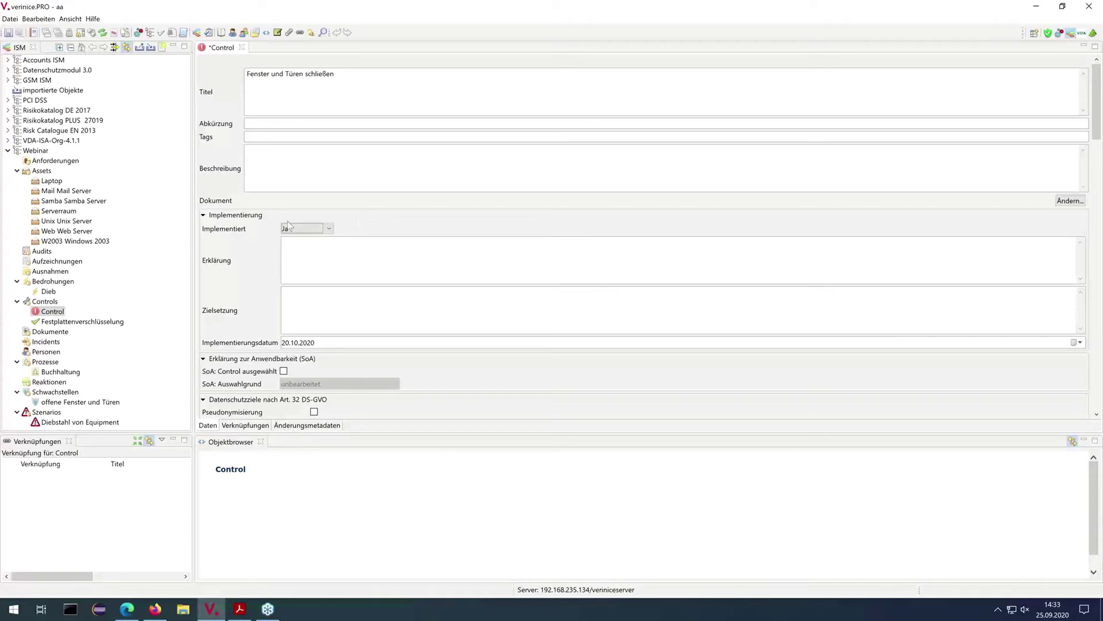
Set the control's Wahrscheinlichkeit des Szenarios to Modifiziert 3 Stufen, save it, and link it to the scenario "Diebstahl von Equipment"
scroll(236, 231, "down", 3)
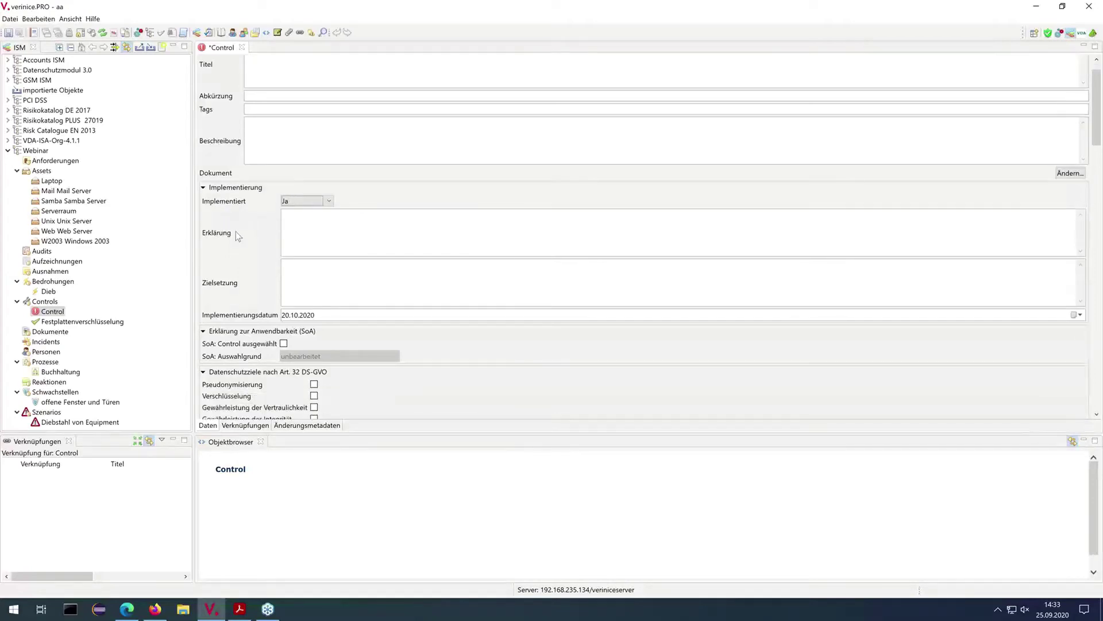
scroll(235, 231, "down", 1)
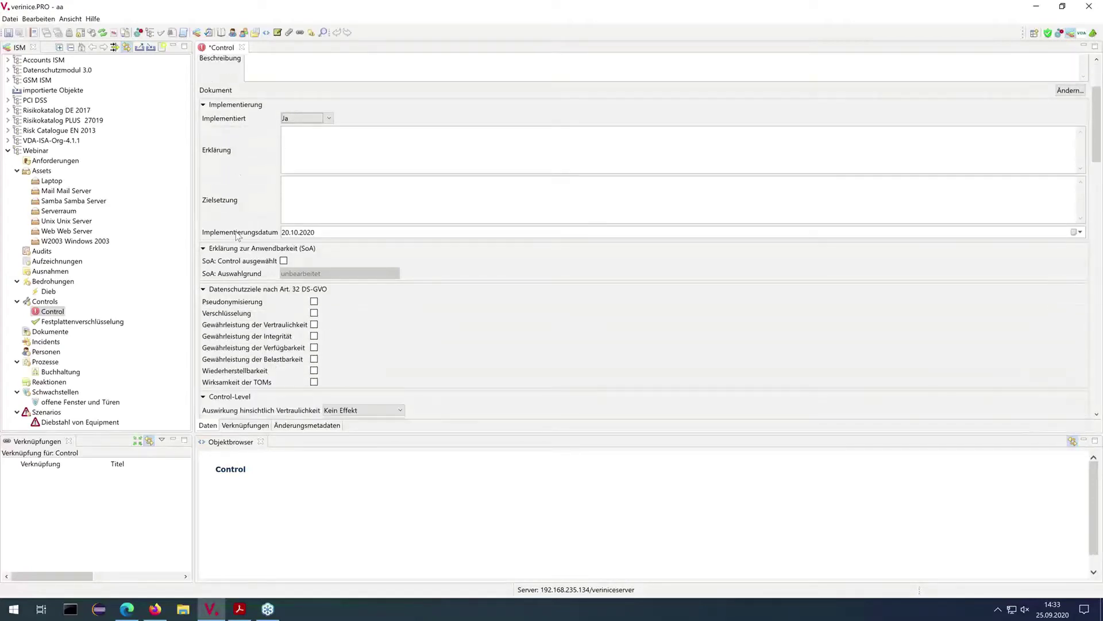
scroll(236, 233, "down", 3)
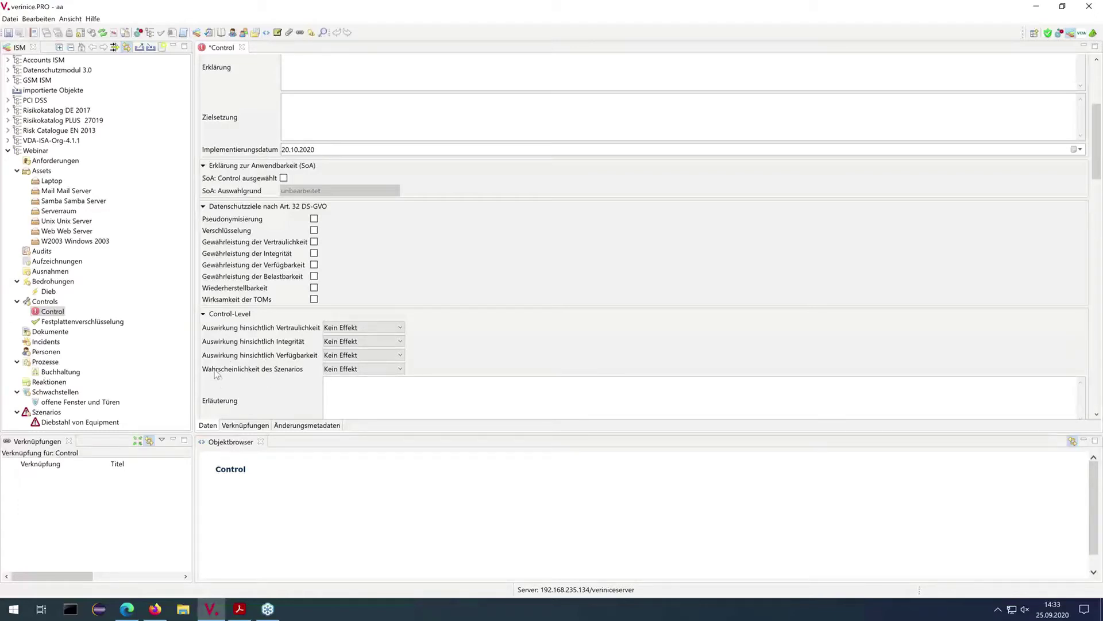
left_click(378, 368)
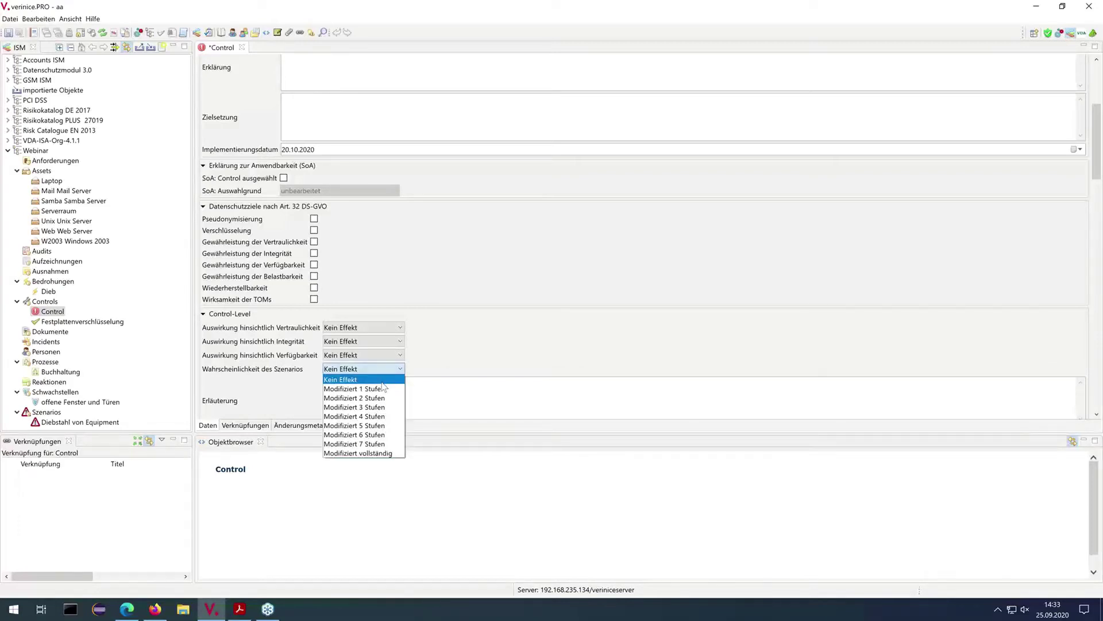
left_click(374, 407)
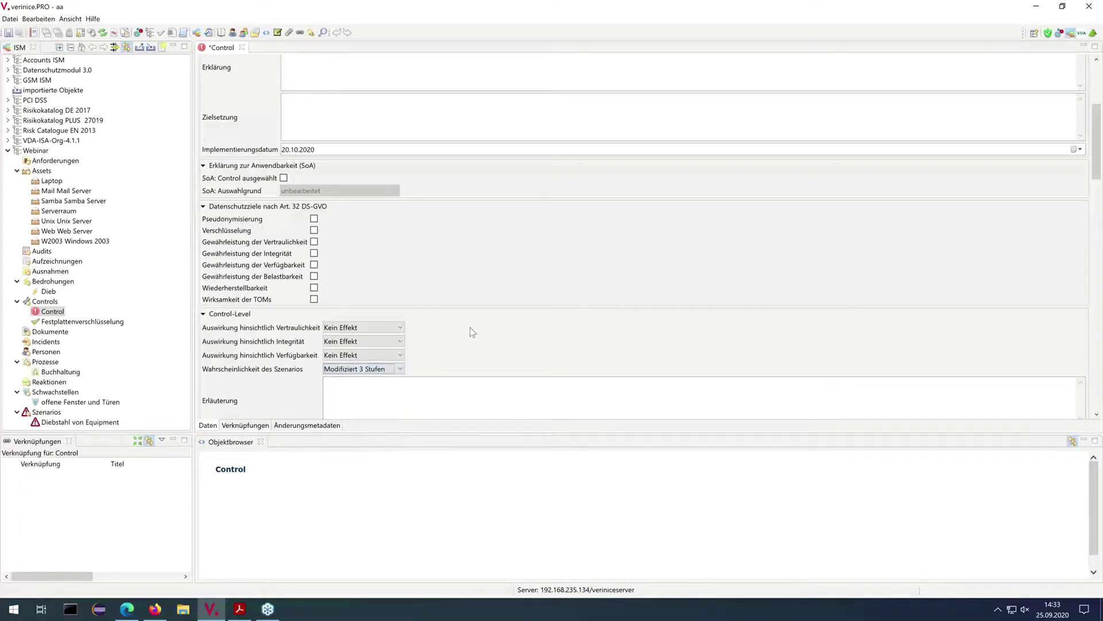
key("ctrl+s")
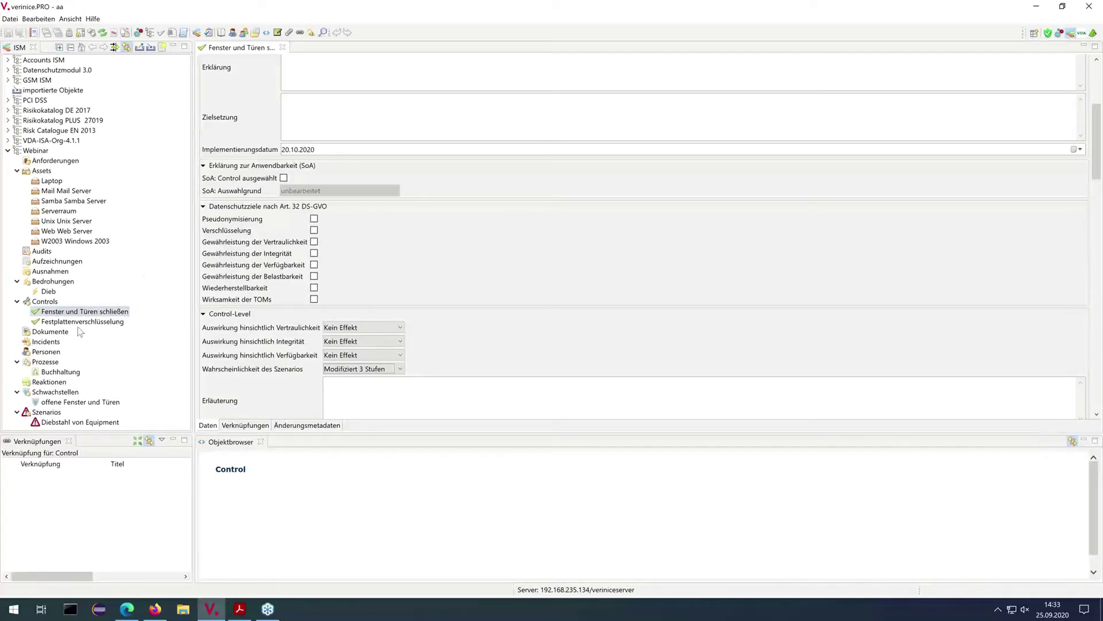
left_click_drag(96, 314, 86, 426)
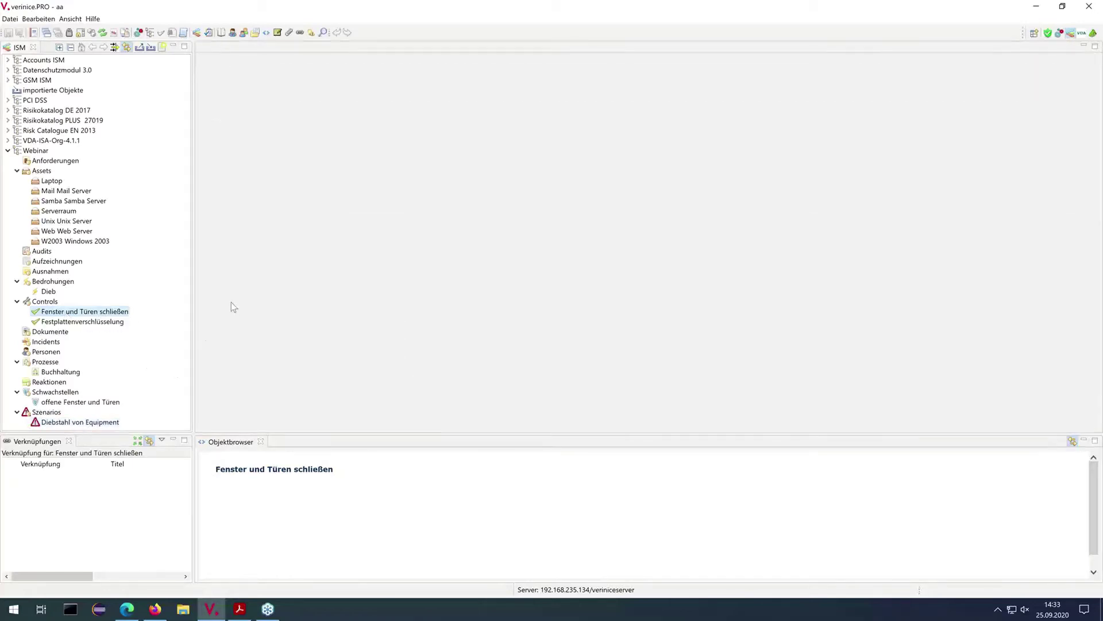
left_click(90, 422)
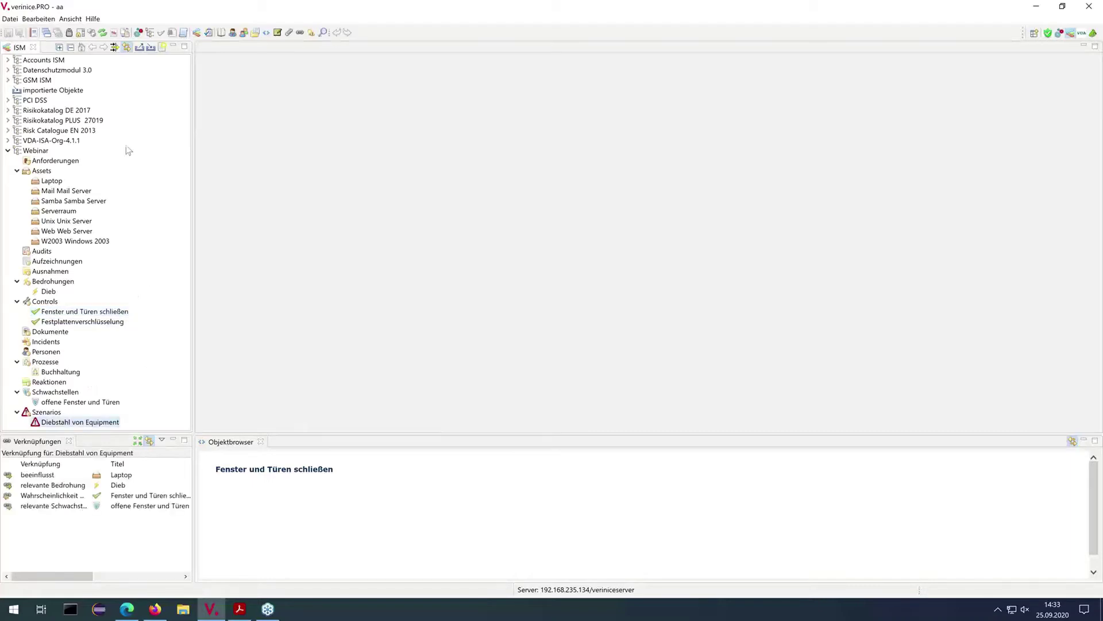
Run the ISO/IEC 27005 Risikoanalyse again for the Webinar organisation
left_click(115, 34)
left_click(363, 313)
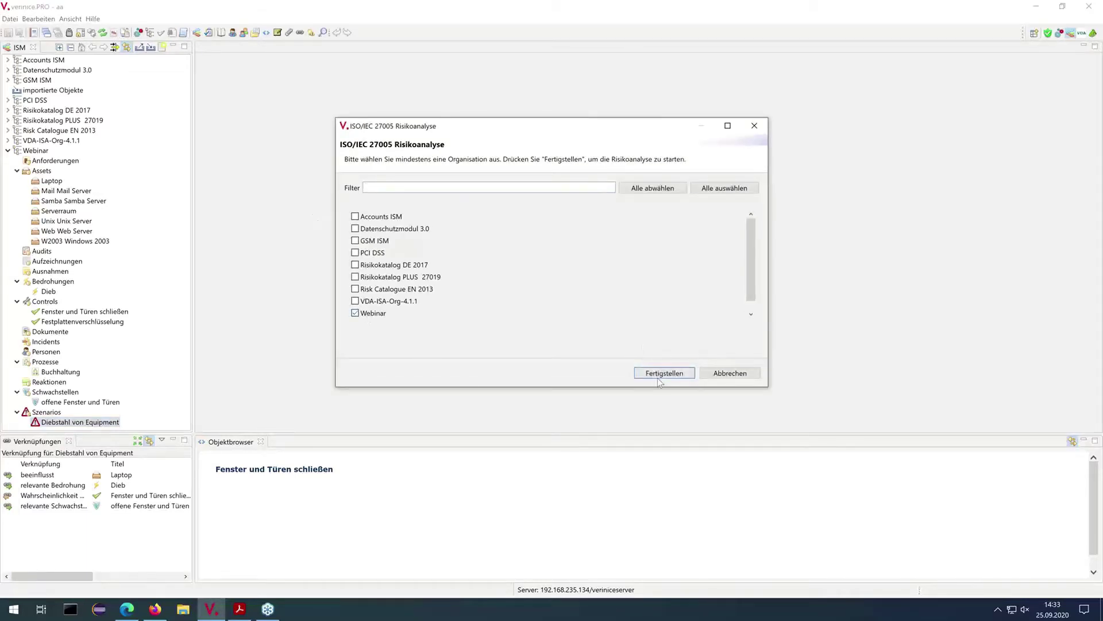
left_click(657, 375)
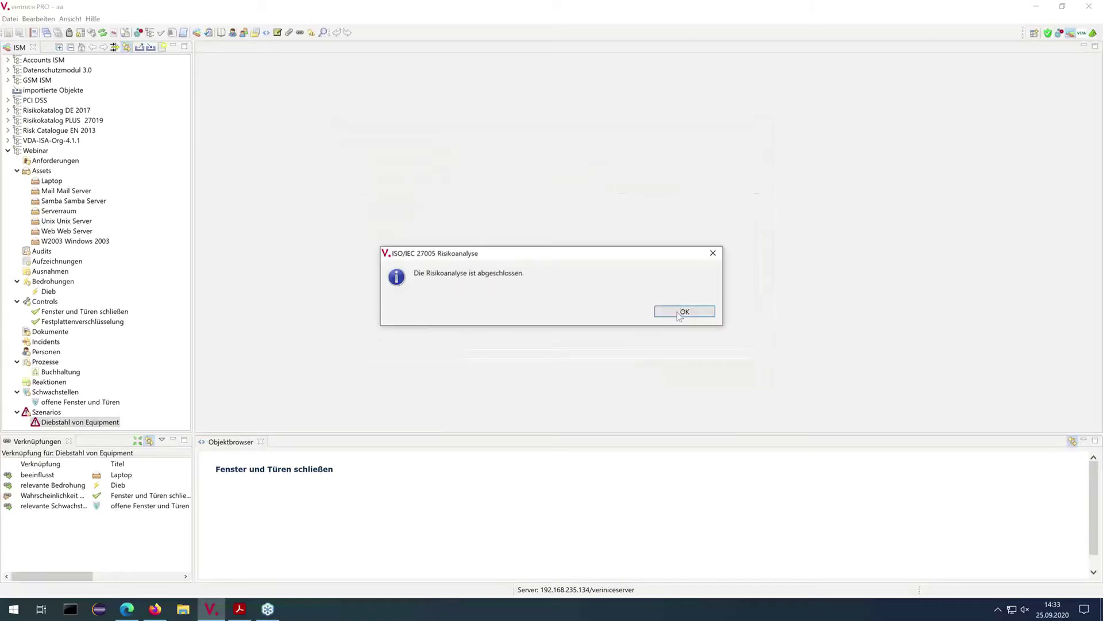
left_click(677, 311)
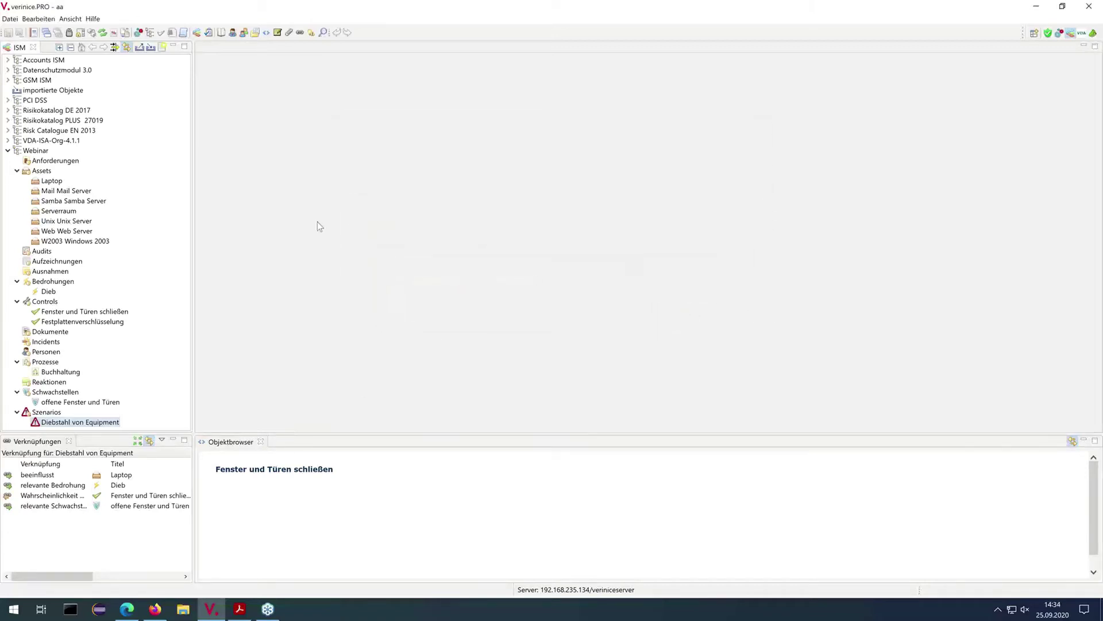
Open the Laptop asset and examine its Risiko Management values before and after implemented controls for Vertraulichkeit, Integrität and Verfügbarkeit
left_click(53, 180)
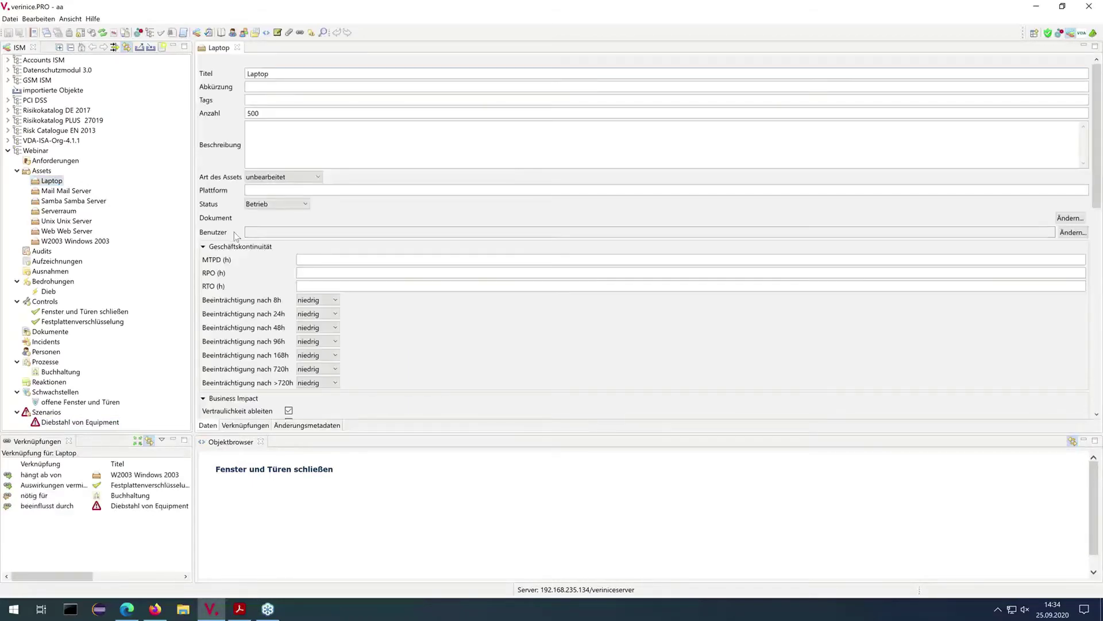
left_click(235, 248)
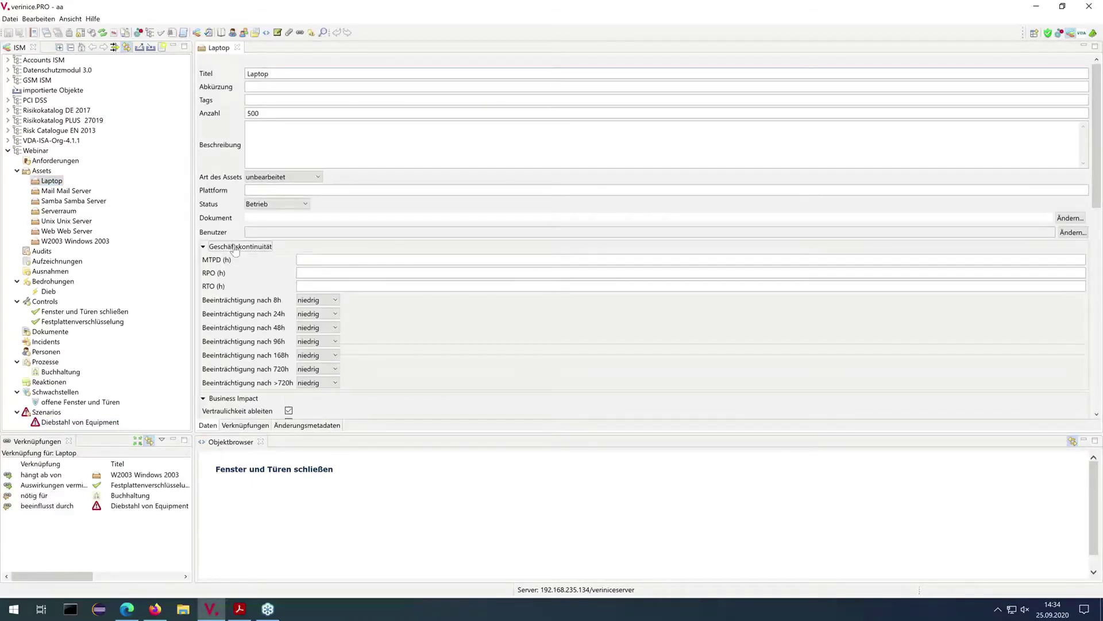
left_click(231, 261)
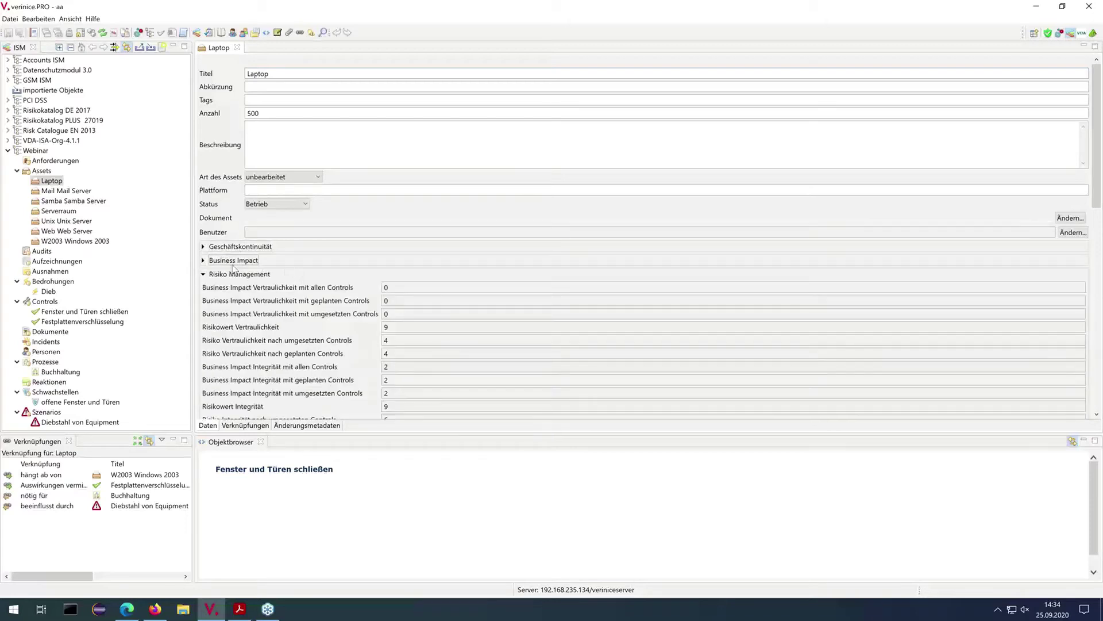
scroll(306, 310, "down", 1)
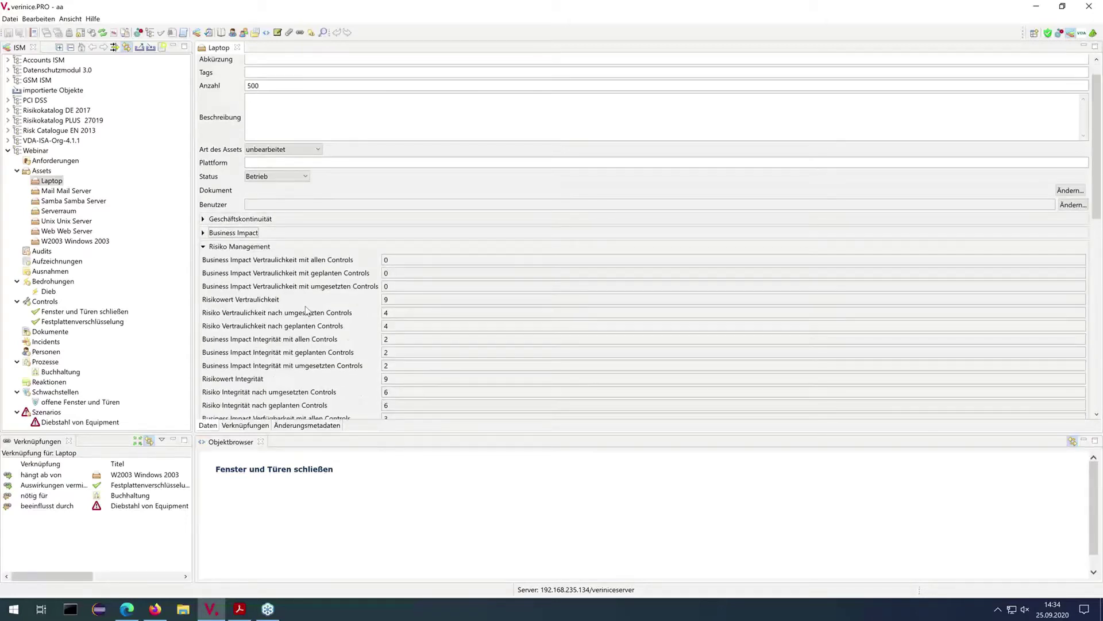
scroll(307, 311, "down", 1)
scroll(307, 310, "down", 1)
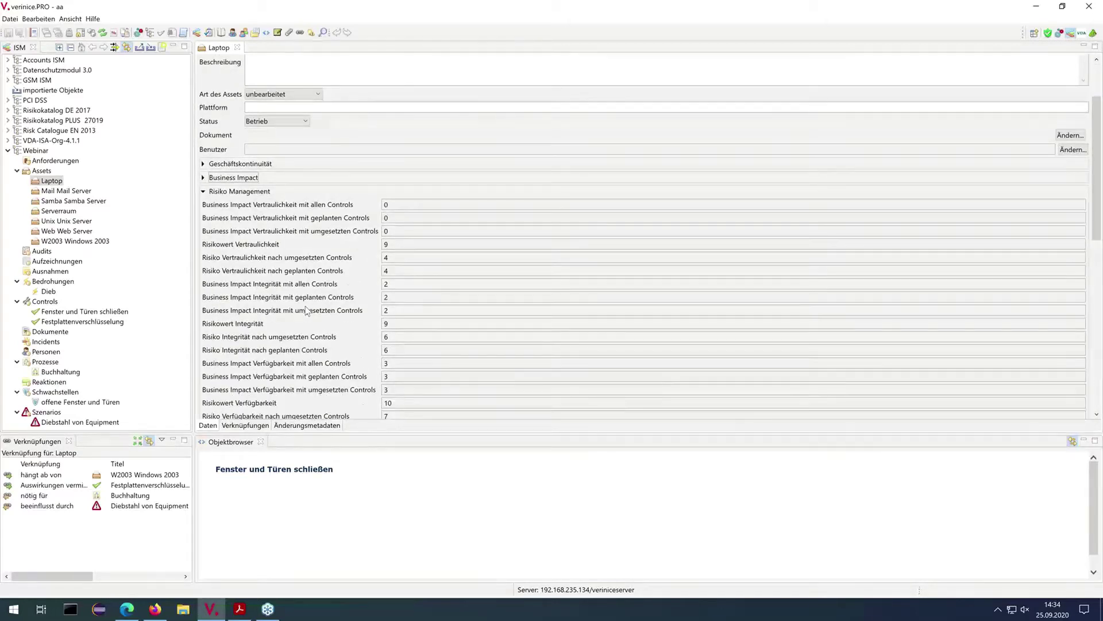
scroll(307, 311, "down", 1)
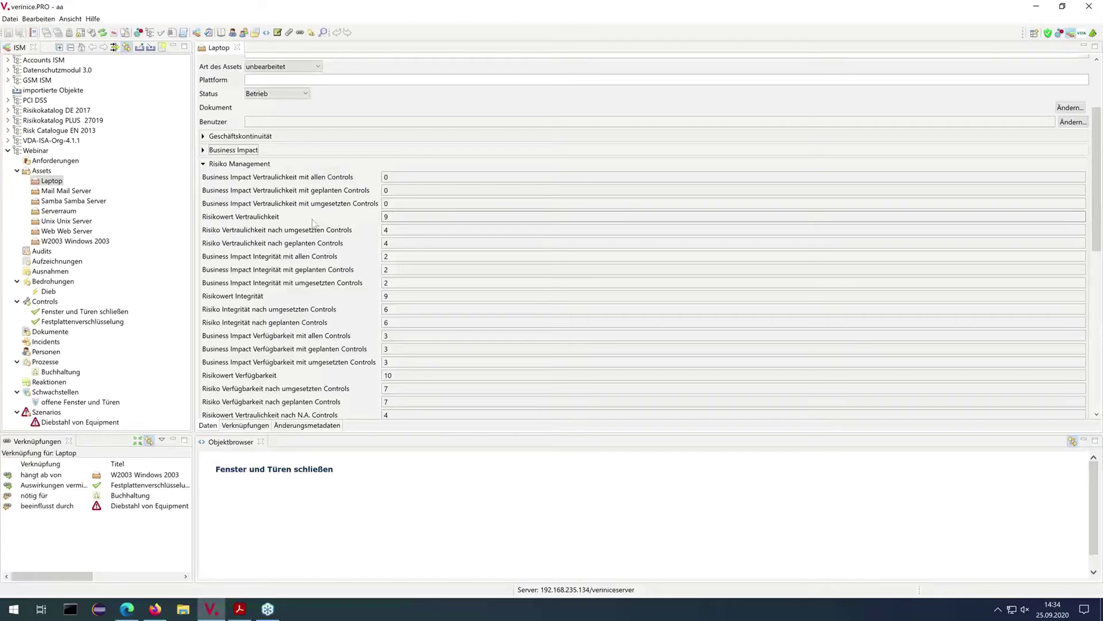
left_click(393, 229)
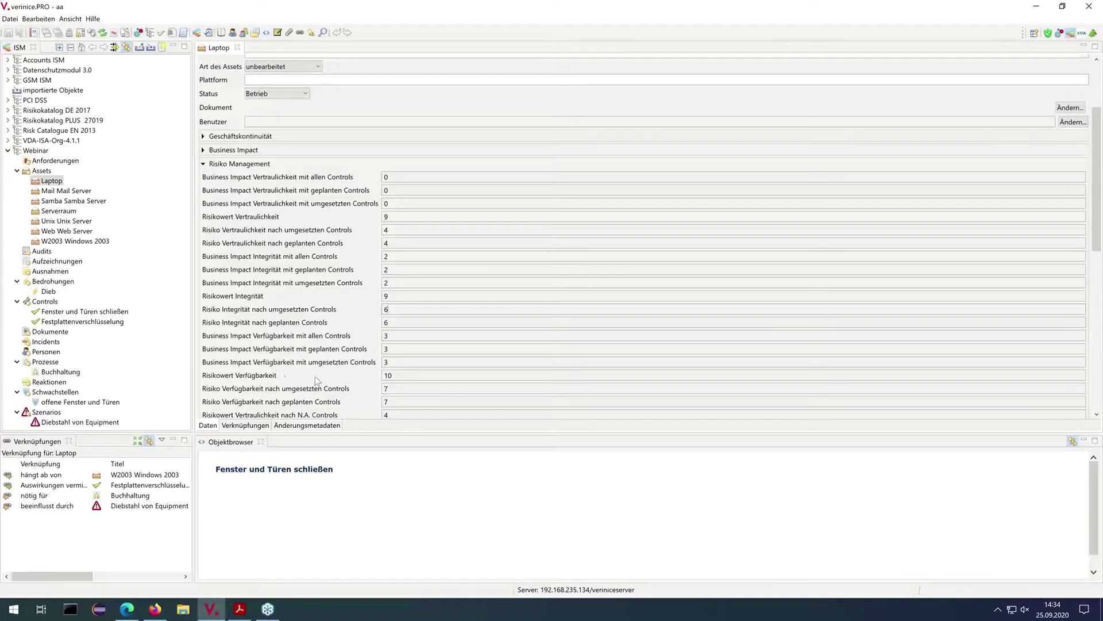
left_click(403, 375)
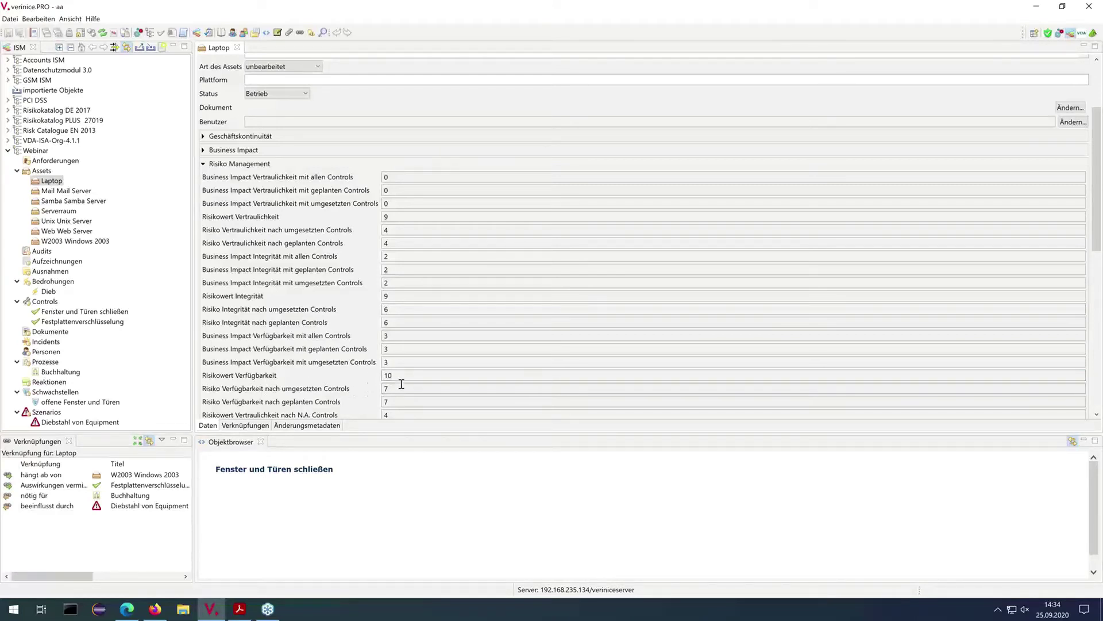
left_click(401, 389)
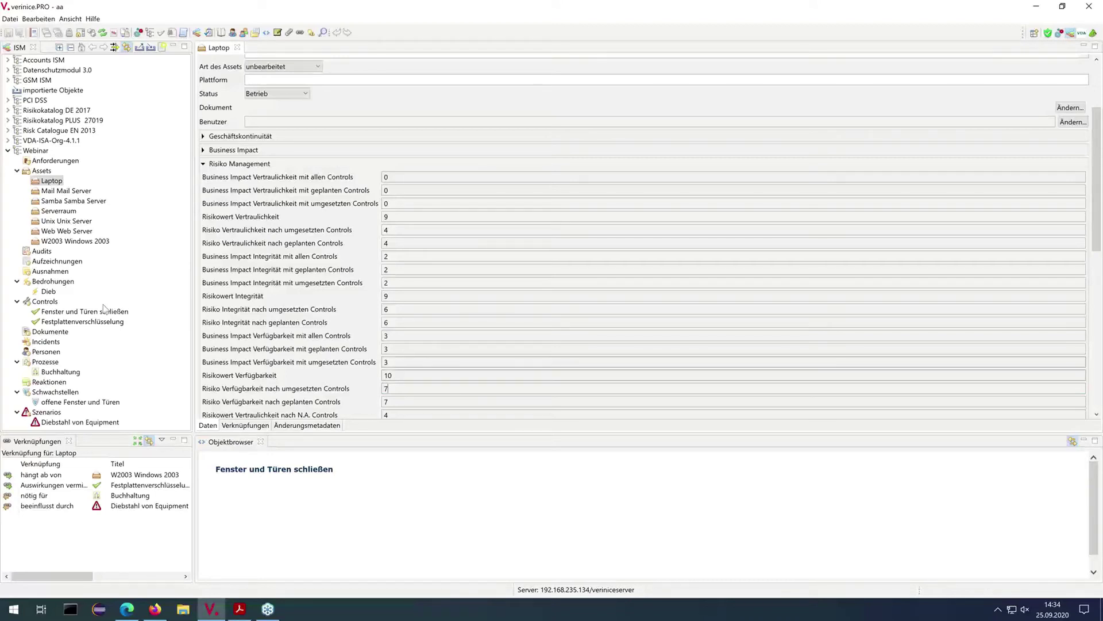
Compare the Control-Level settings of "Fenster und Türen schließen" and "Festplattenverschlüsselung" with the Laptop's Vertraulichkeit risk values after implemented and planned controls
left_click(73, 311)
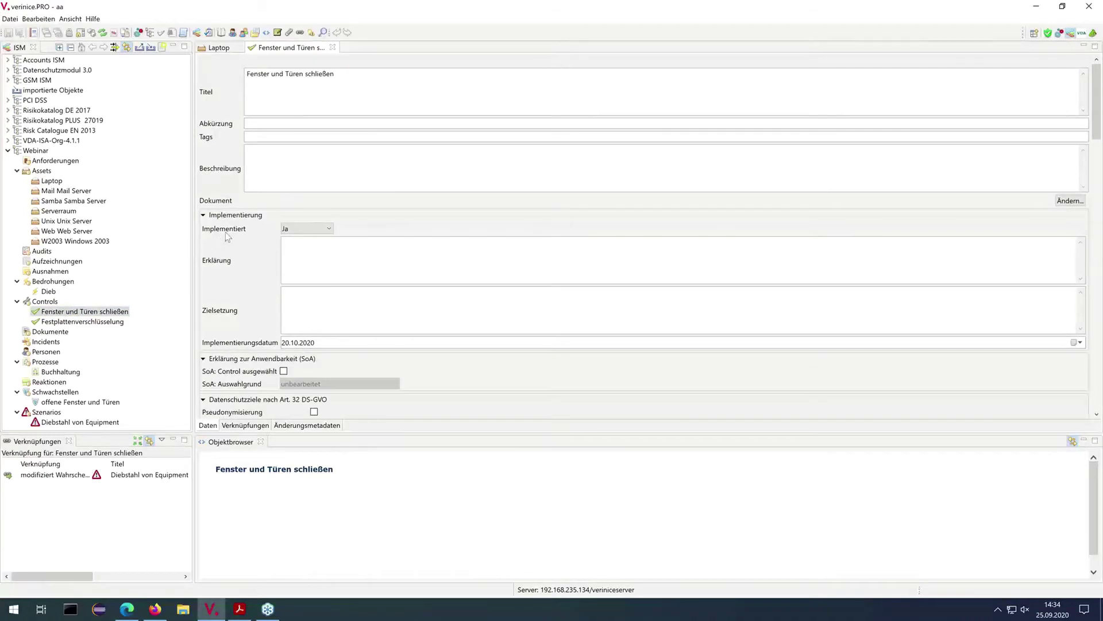
scroll(226, 233, "down", 6)
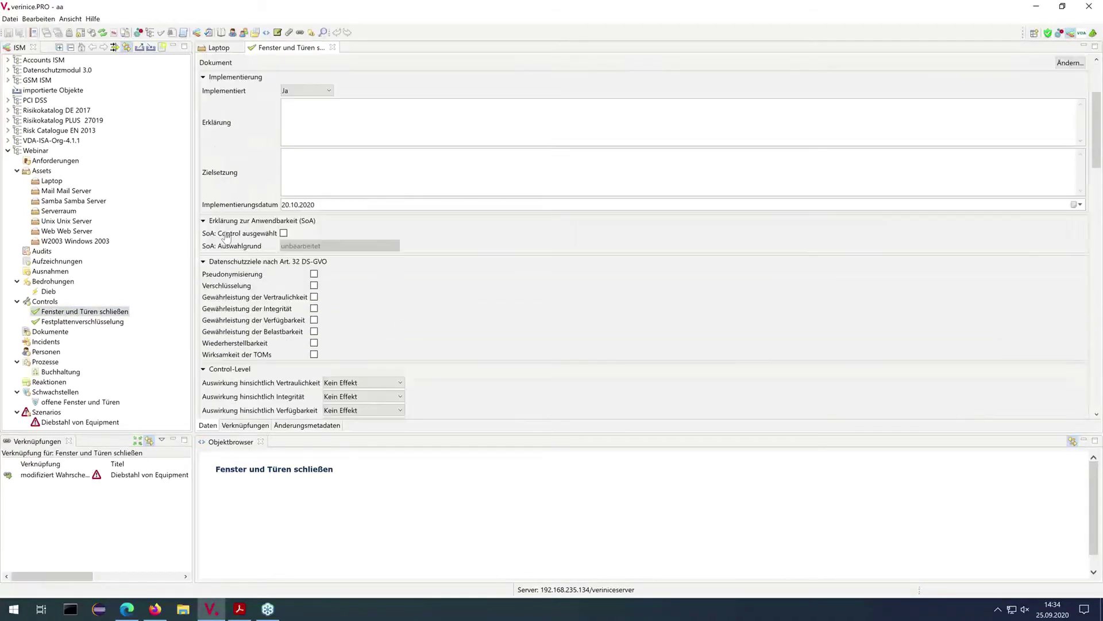
scroll(226, 236, "down", 2)
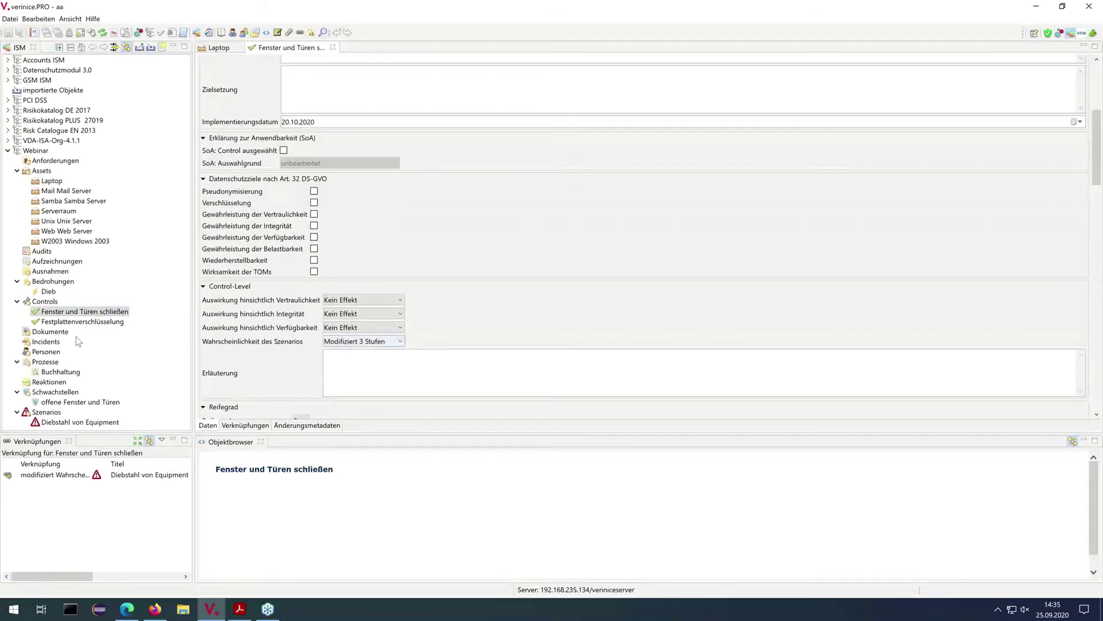
left_click(76, 321)
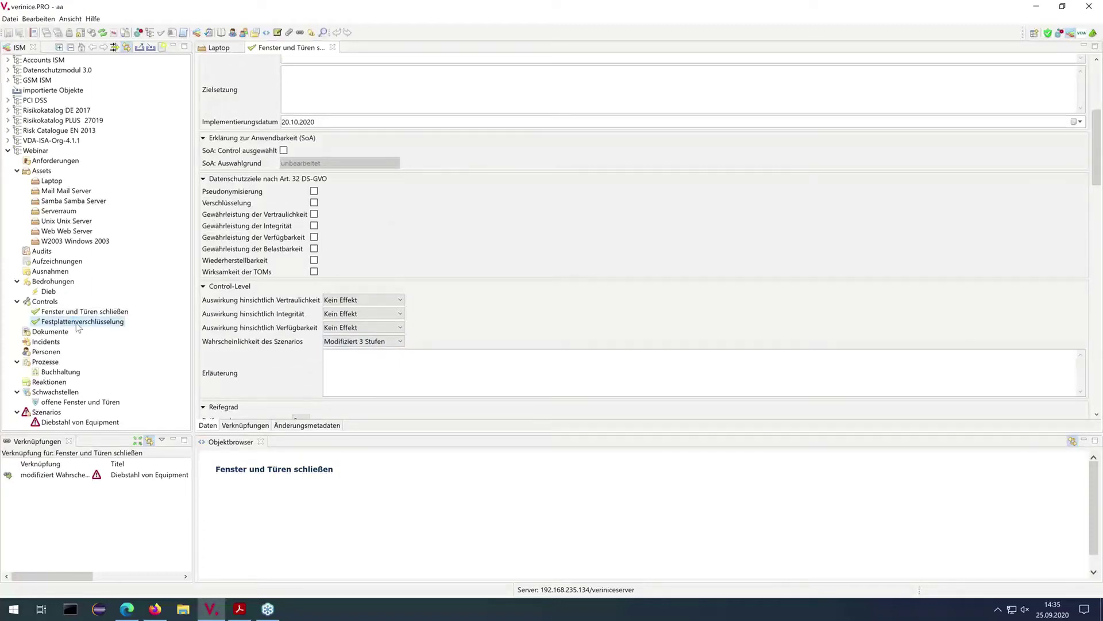
scroll(244, 307, "down", 5)
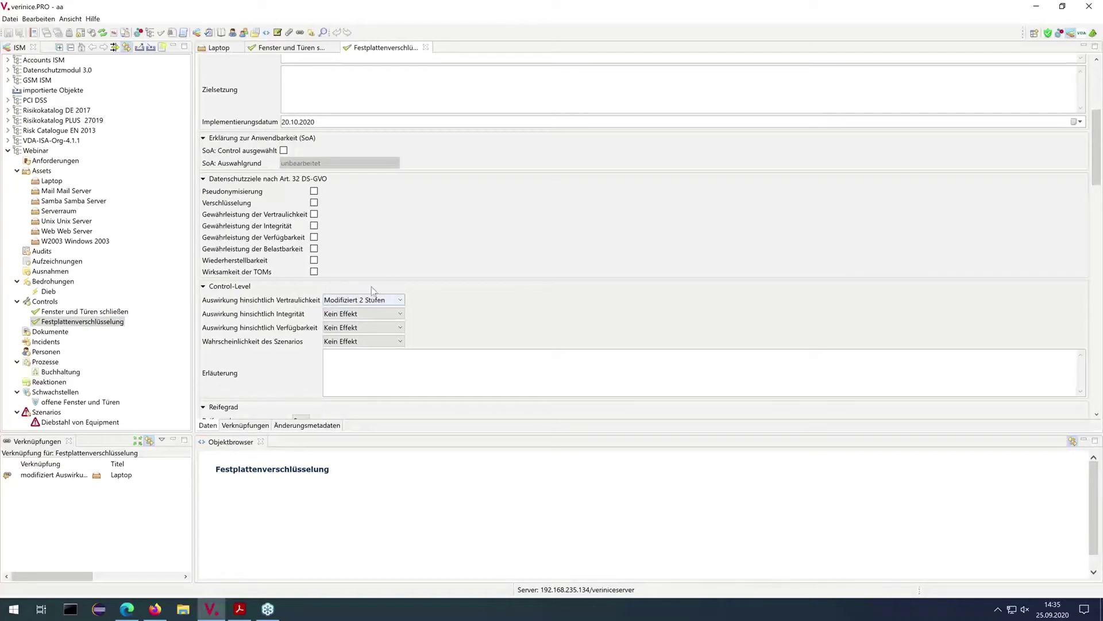
key("ctrl+Page_Down")
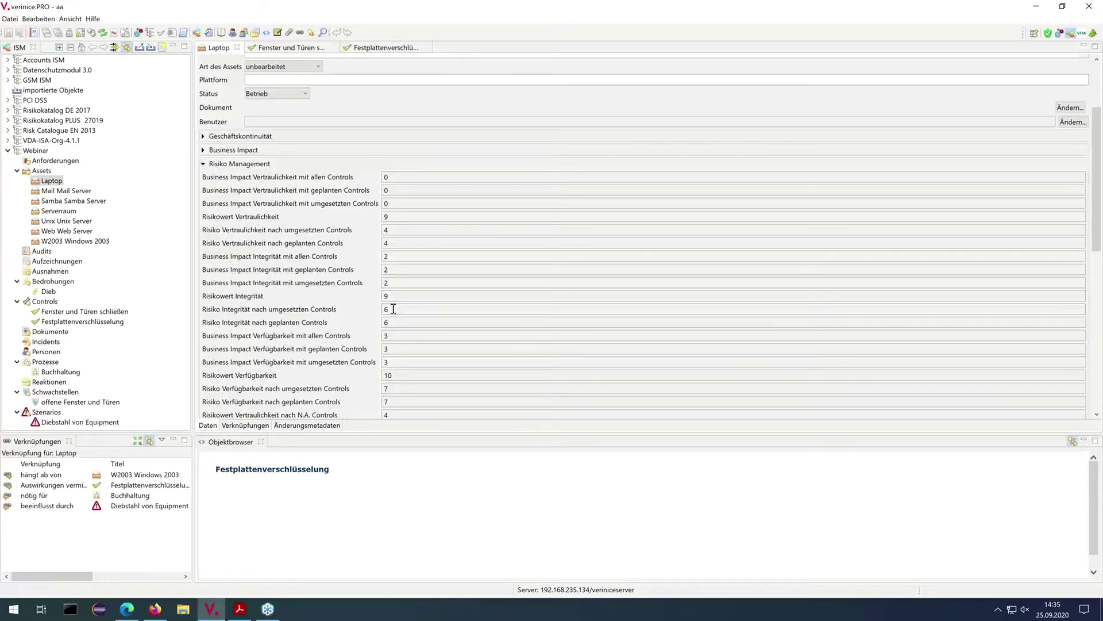
left_click(393, 217)
left_click(394, 229)
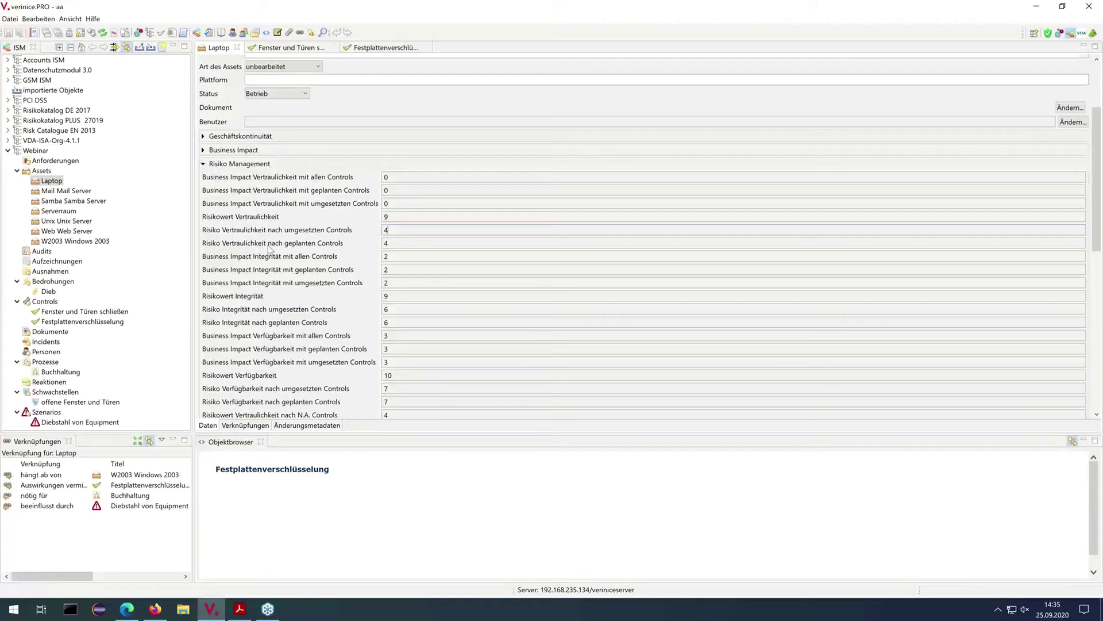
double_click(388, 242)
left_click(402, 243)
Set up a new report from the template "ISM-ISO: Liste der Assets (en)" with the Geltungsbereich Webinar
left_click(14, 21)
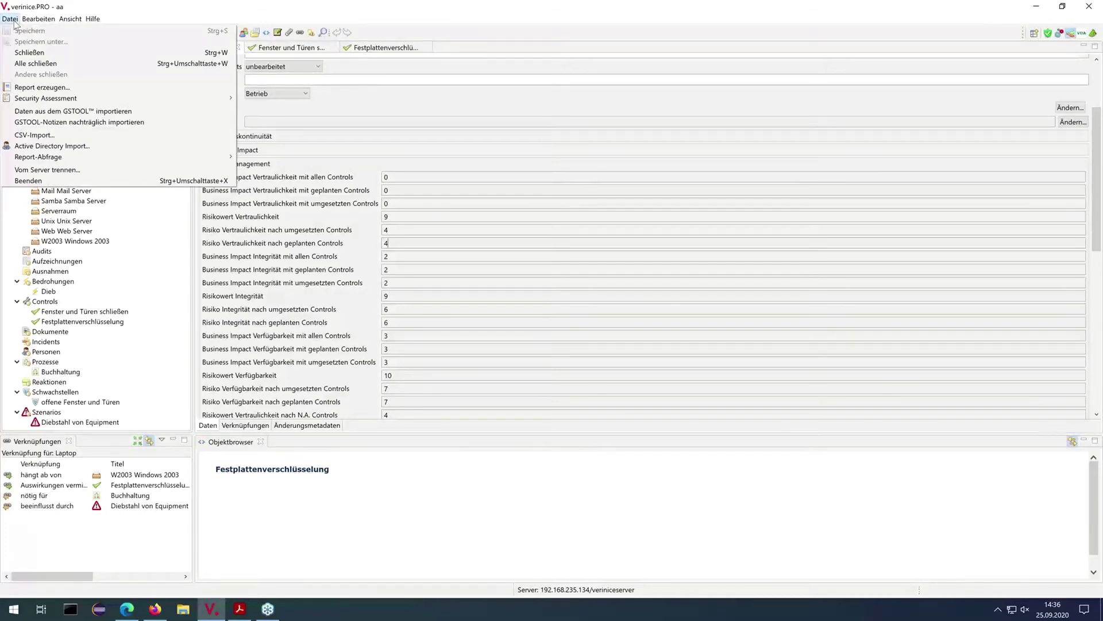
left_click(52, 88)
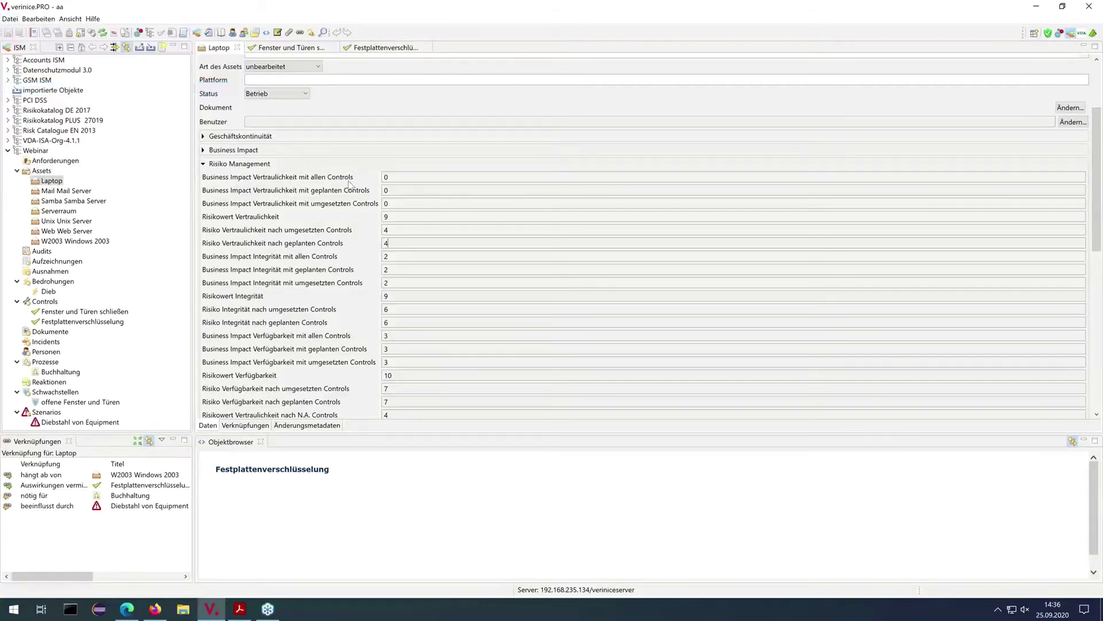
left_click(545, 227)
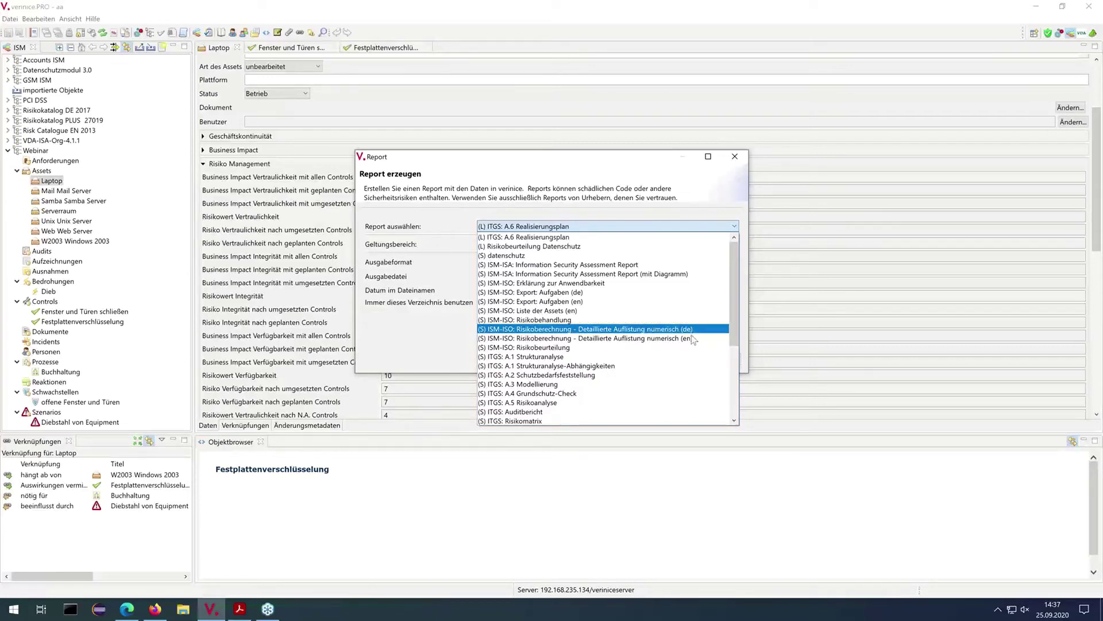
left_click(573, 311)
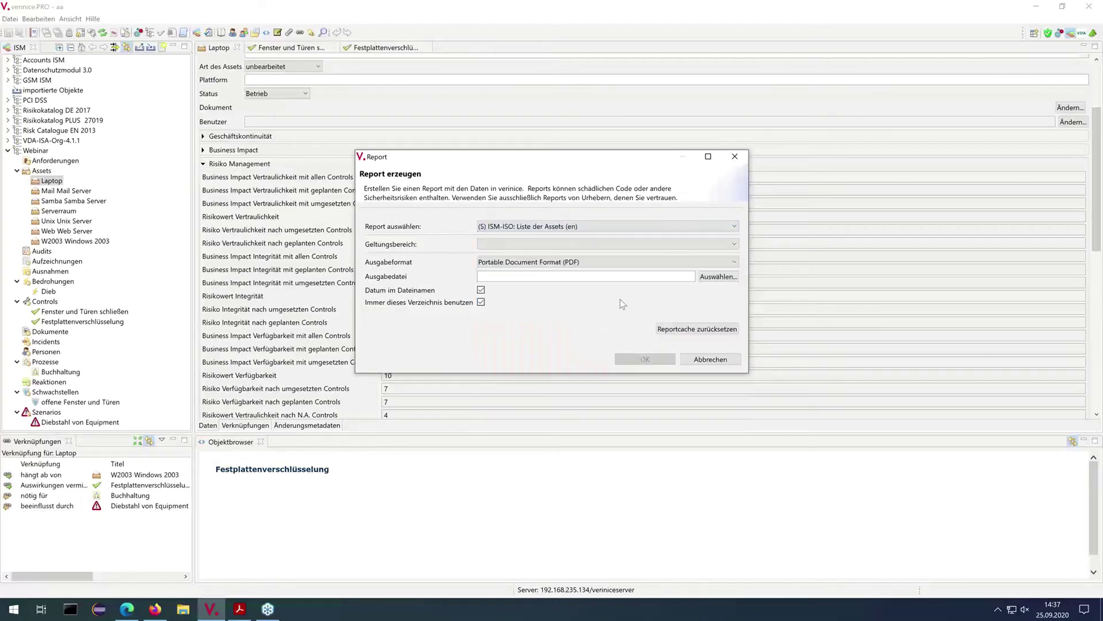
left_click(615, 243)
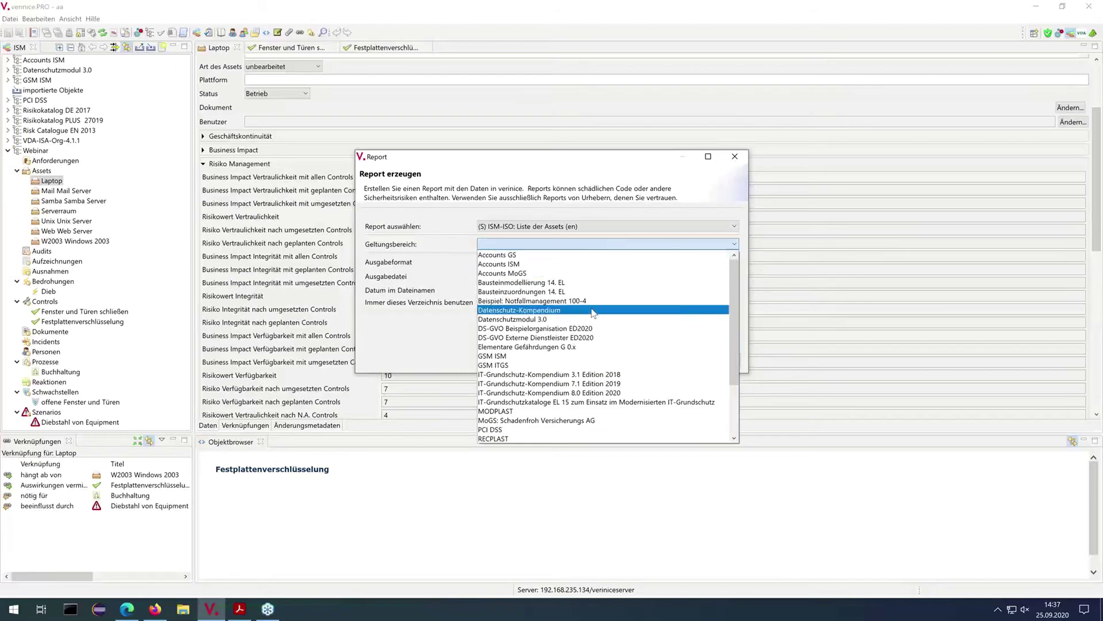
scroll(594, 313, "down", 3)
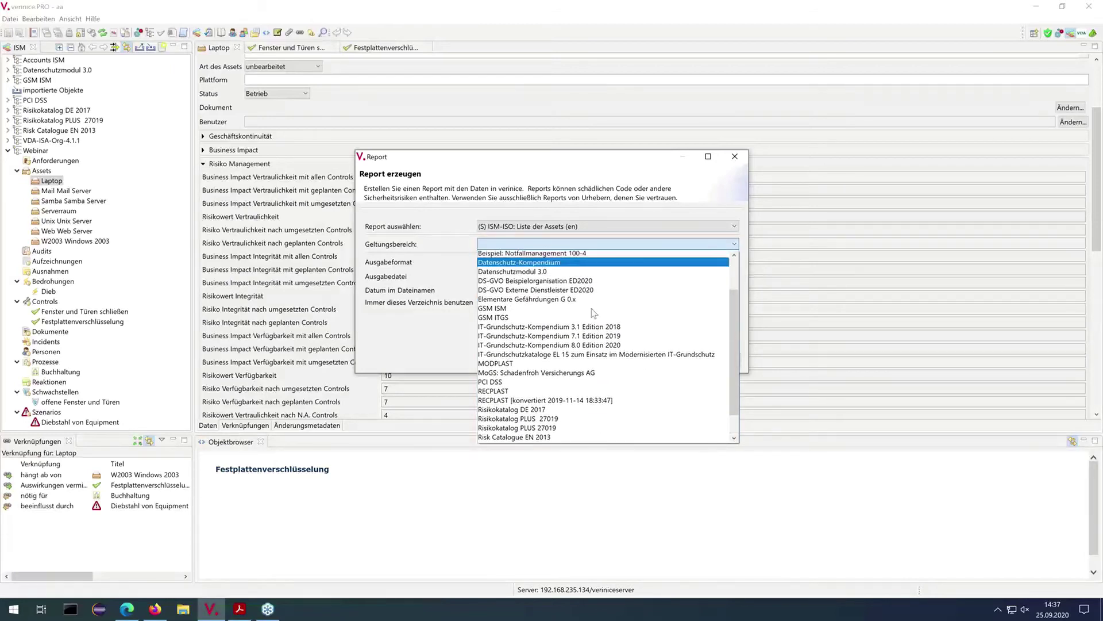
scroll(650, 401, "down", 1)
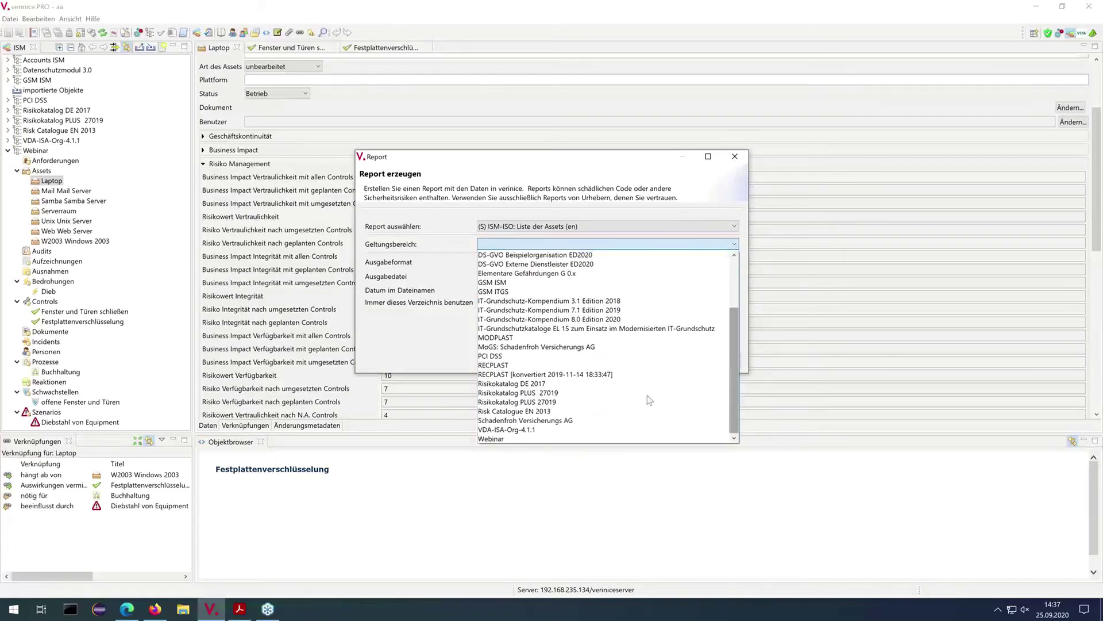
left_click(546, 440)
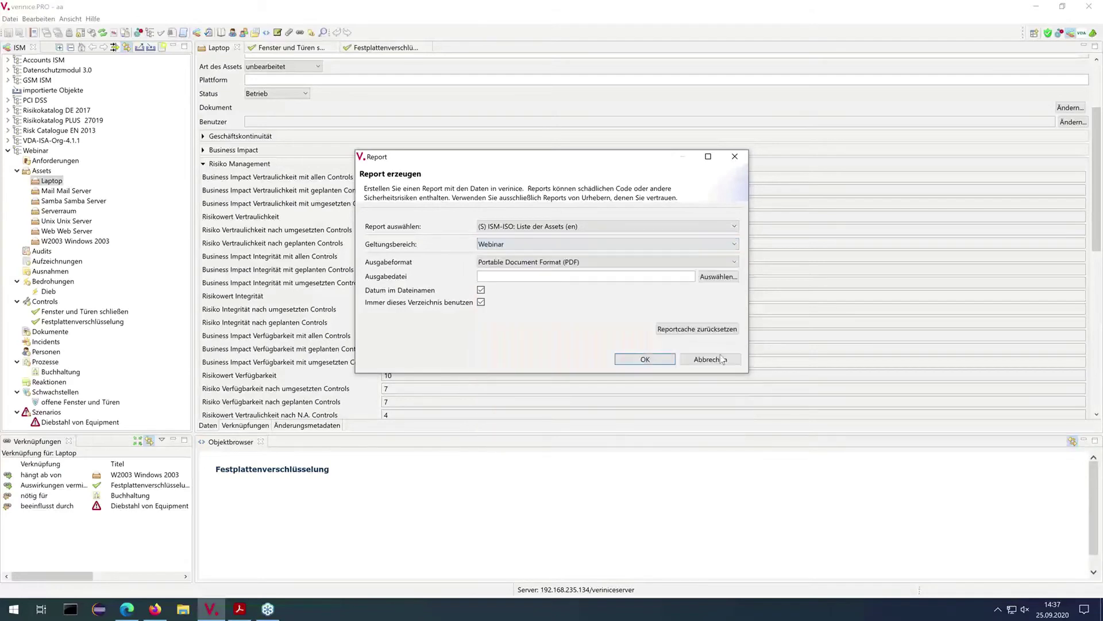
Keep PDF as the Ausgabeformat, choose an output file on the Desktop with the suggested name, and cancel the report generation
left_click(594, 262)
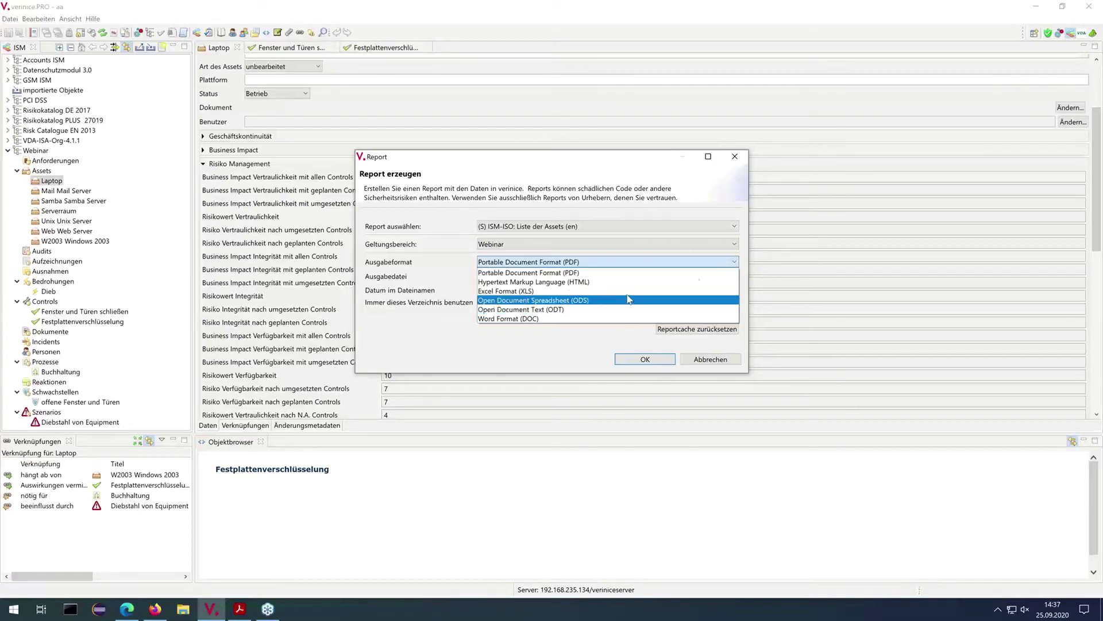
left_click(745, 259)
left_click(715, 279)
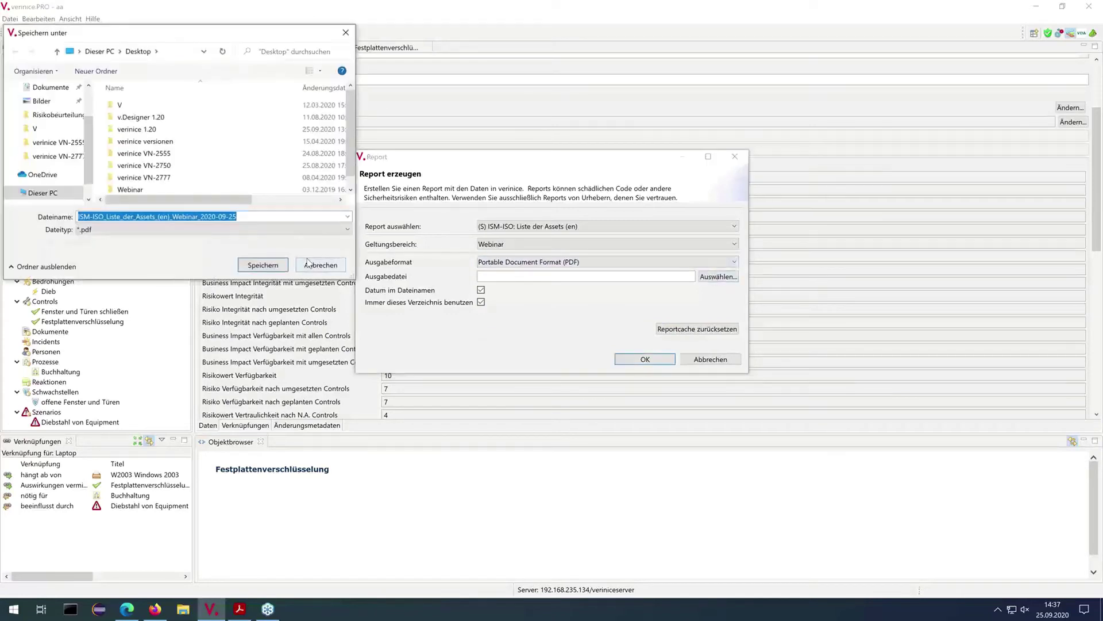
left_click(284, 268)
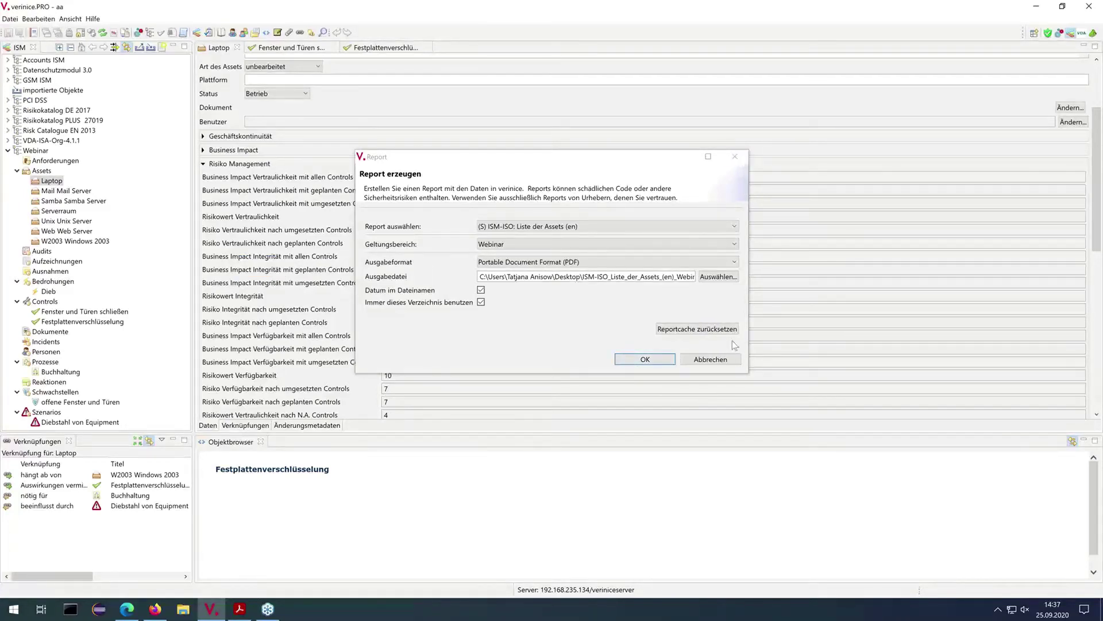
left_click_drag(710, 359, 864, 275)
key("Escape")
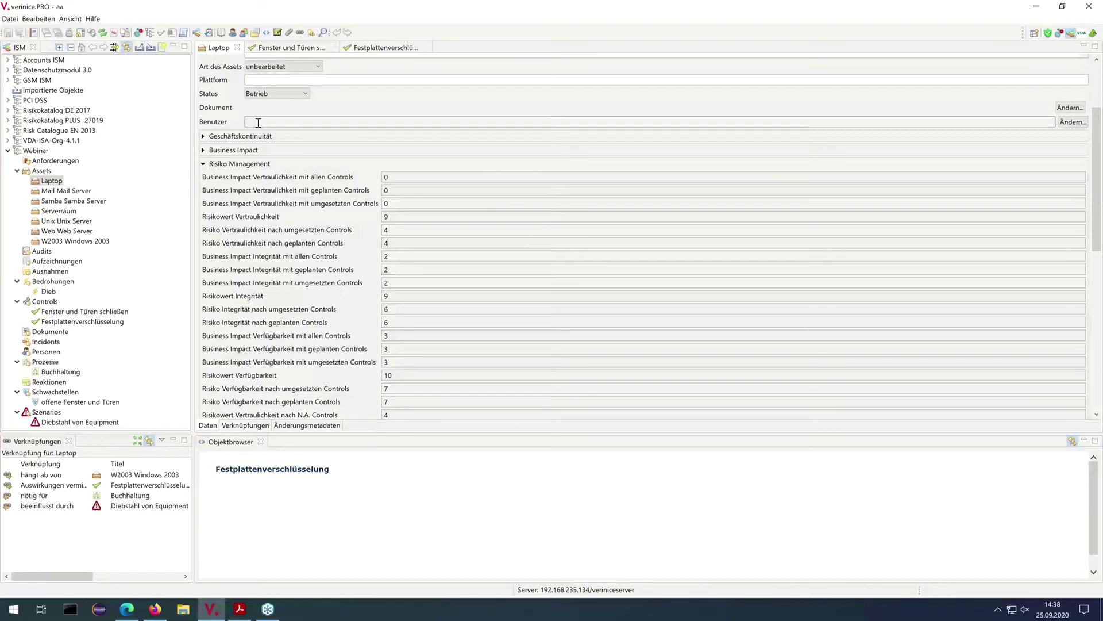
Close the open editors for Laptop, "Fenster und Türen schließen" and "Festplattenverschlüsselung"
left_click(237, 48)
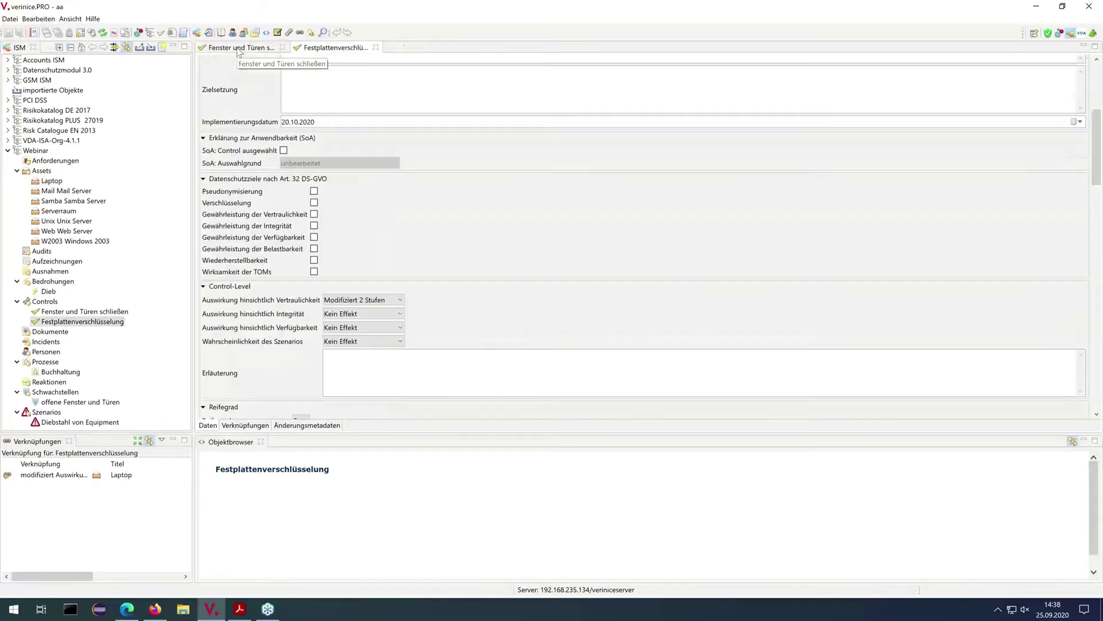
left_click(283, 47)
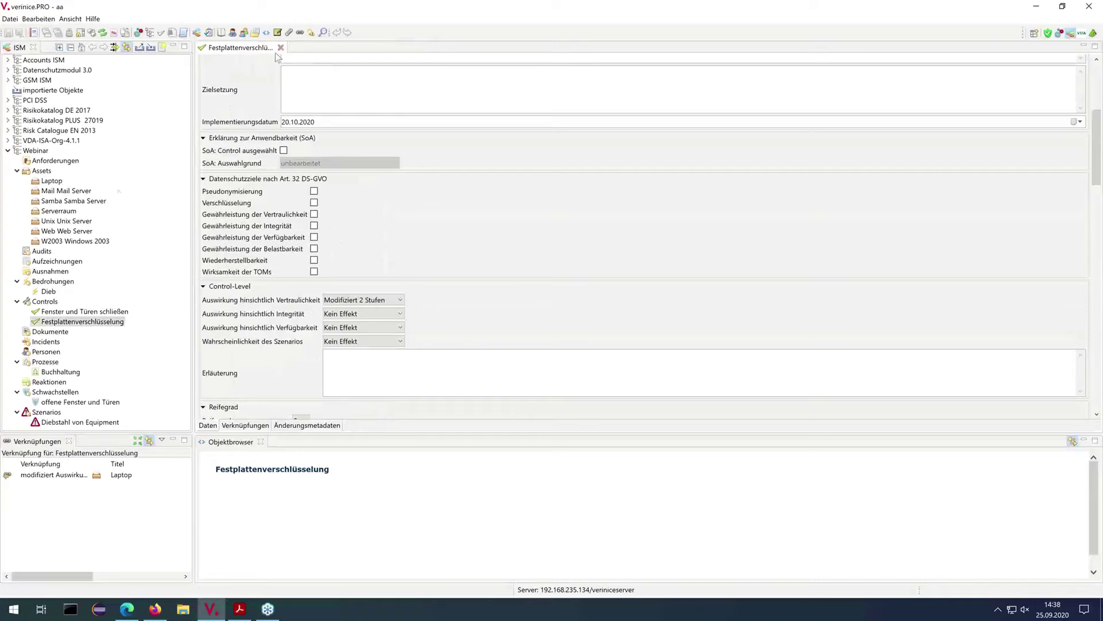
left_click(280, 47)
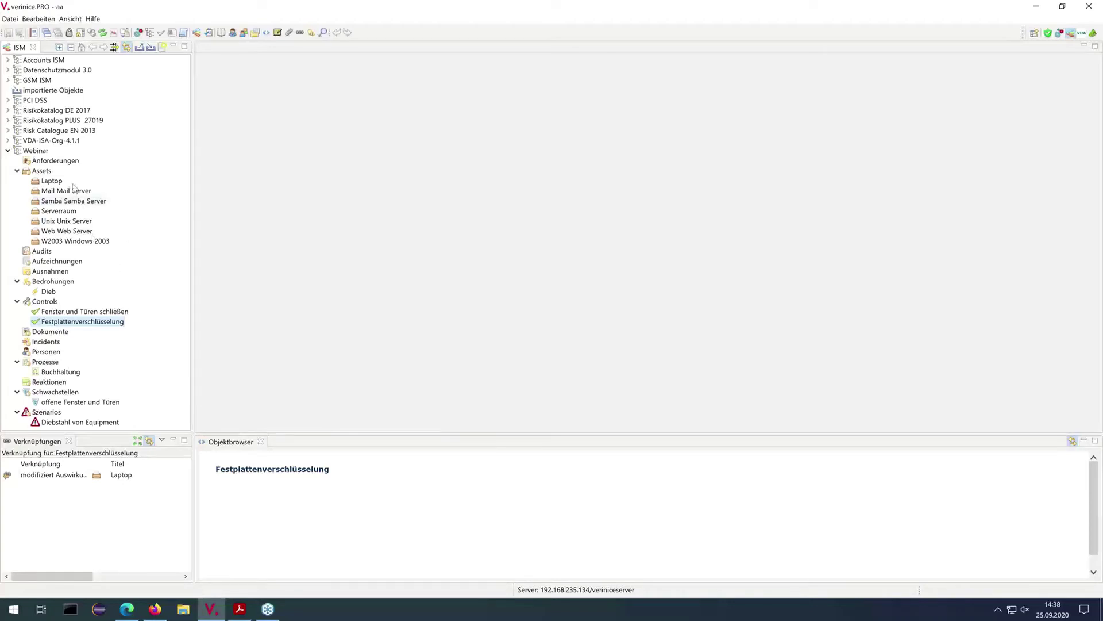
Add a Dokument link named "doku" with the link doku.com to the Laptop asset and save it
left_click(51, 182)
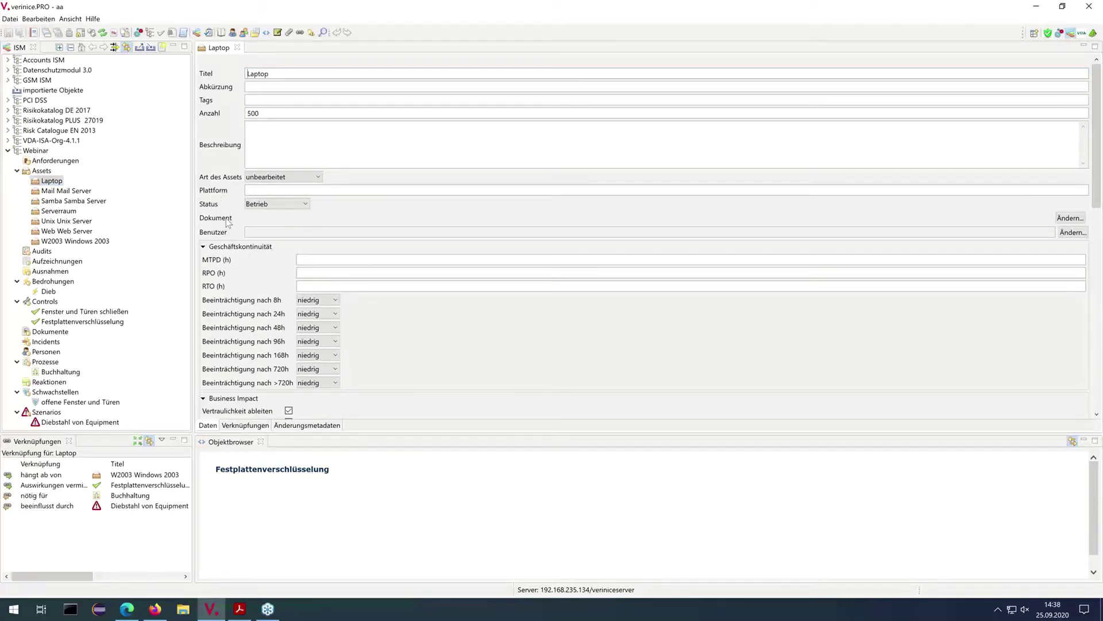
left_click(1071, 217)
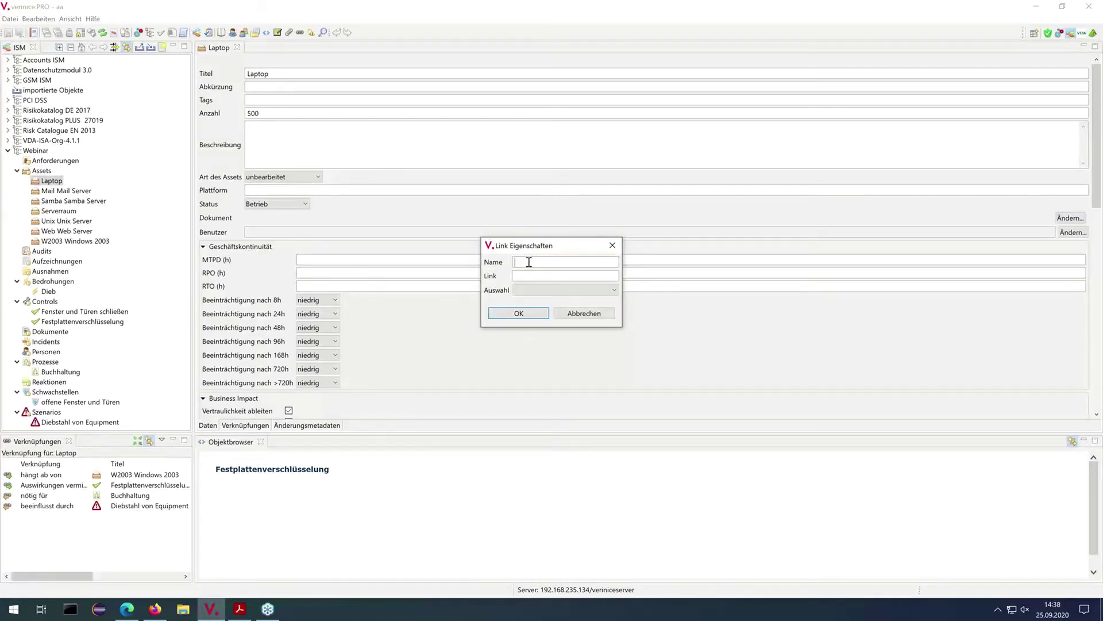
type("doku")
key("Tab")
type("doku.com")
left_click(535, 314)
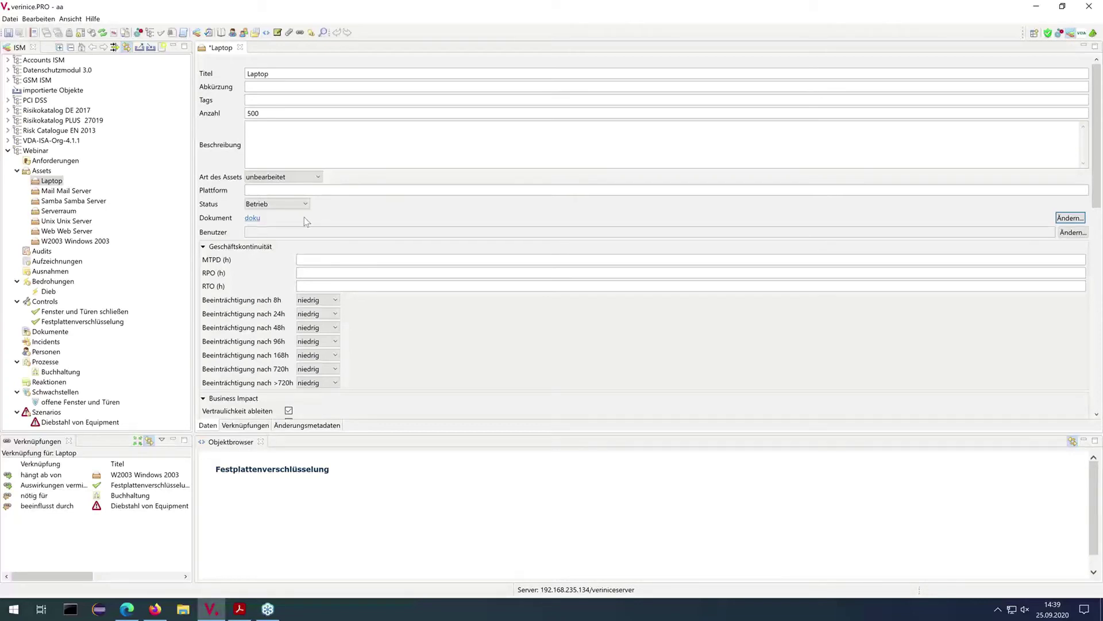
key("ctrl+s")
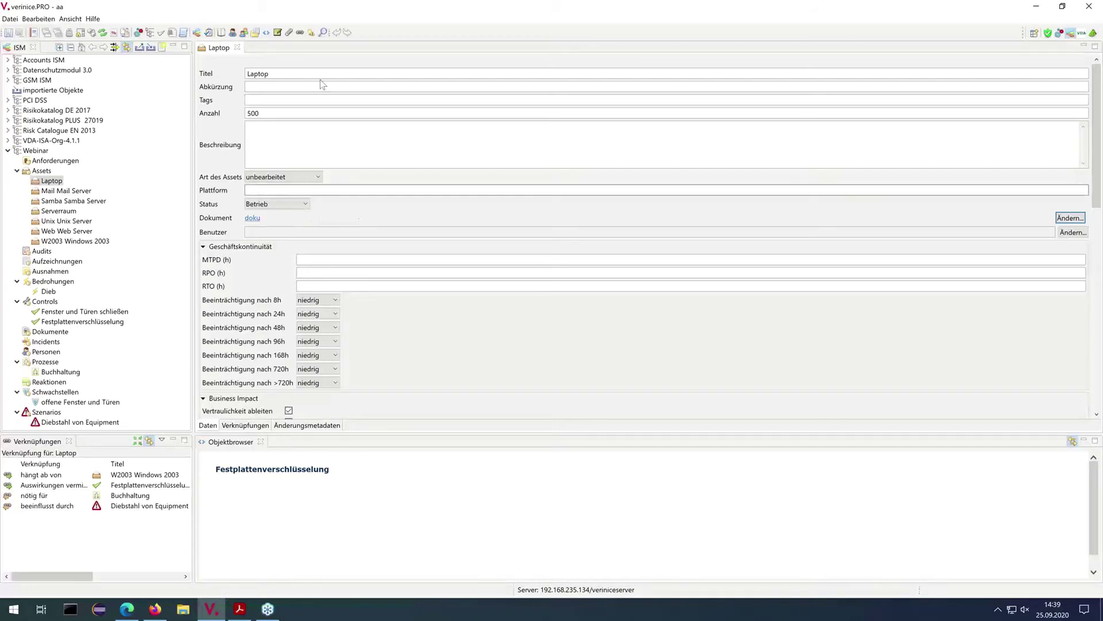
Show the Laptop's Dateien in an enlarged view and attach the PDF "Hallo Welt" from the Desktop
left_click(289, 33)
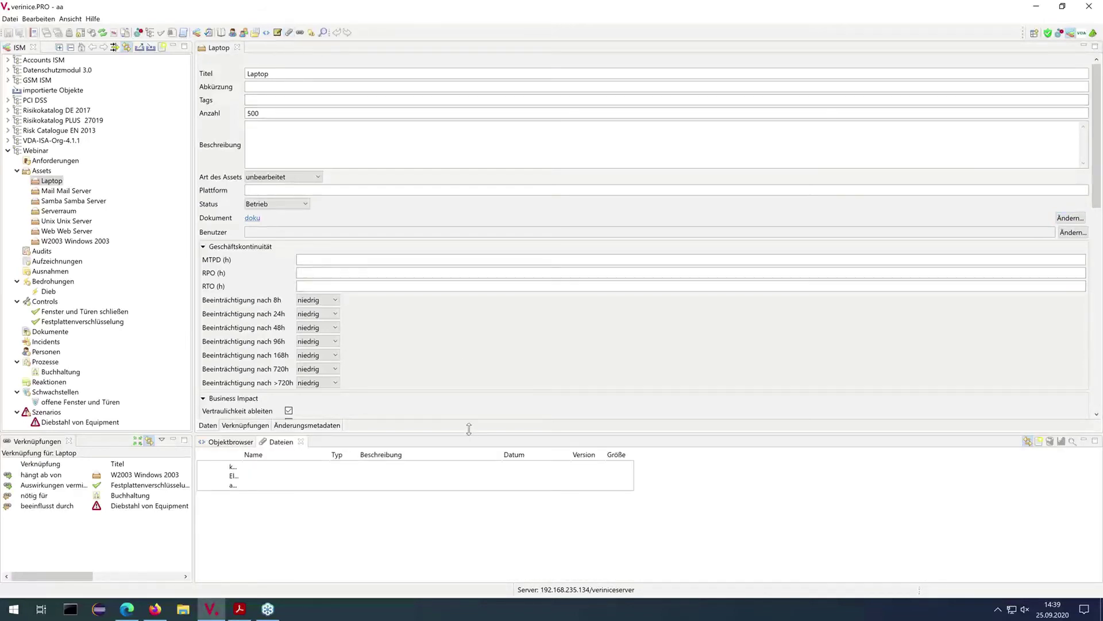
left_click_drag(467, 381, 470, 349)
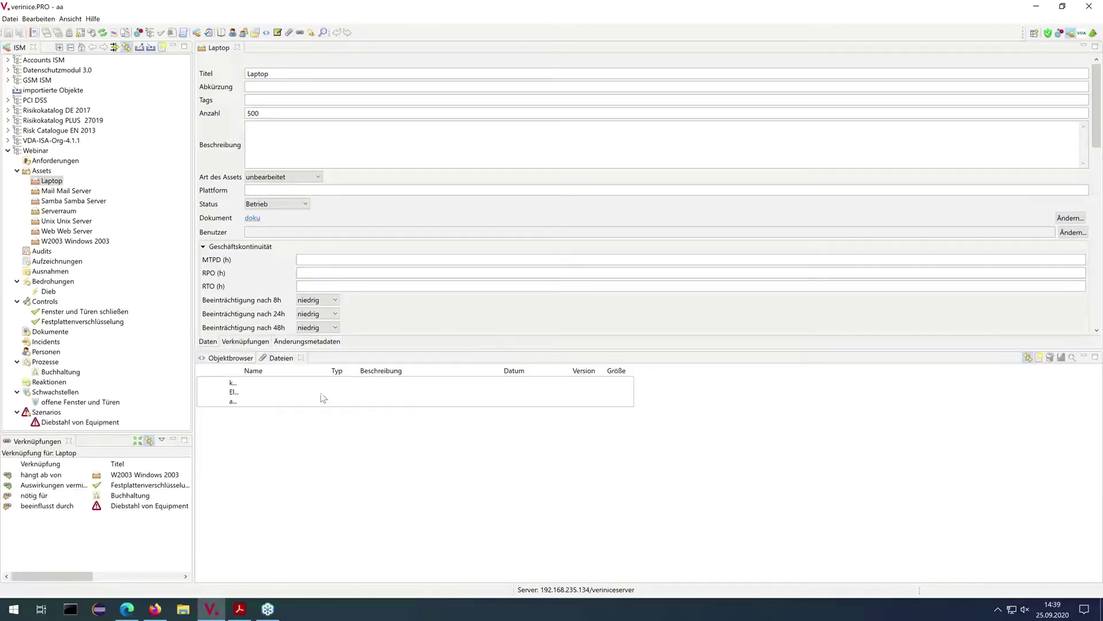
left_click(1037, 360)
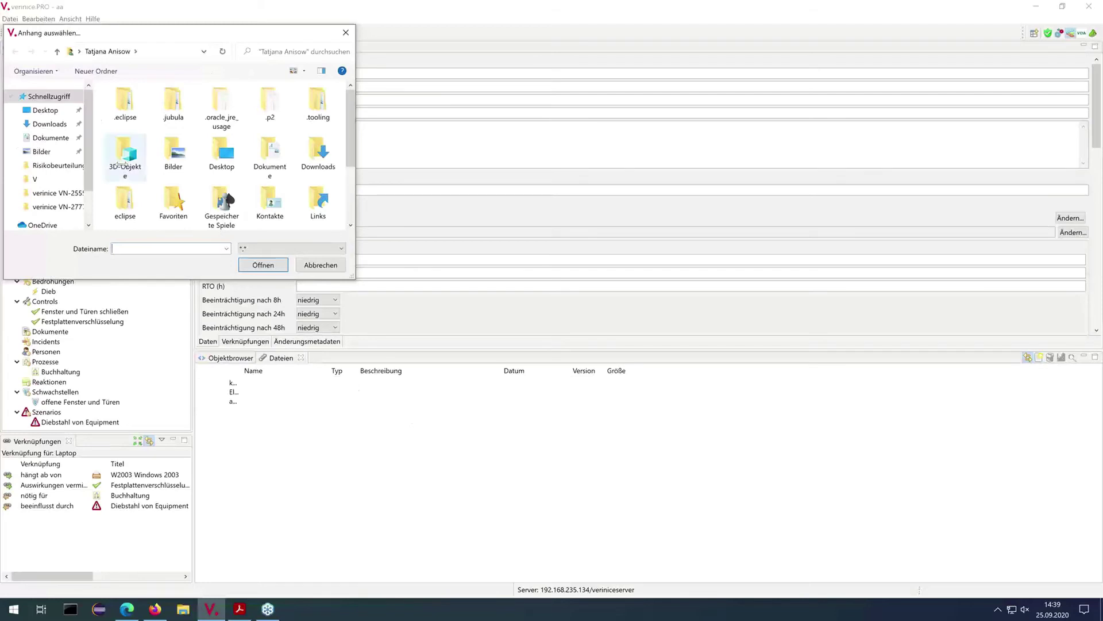
left_click(45, 110)
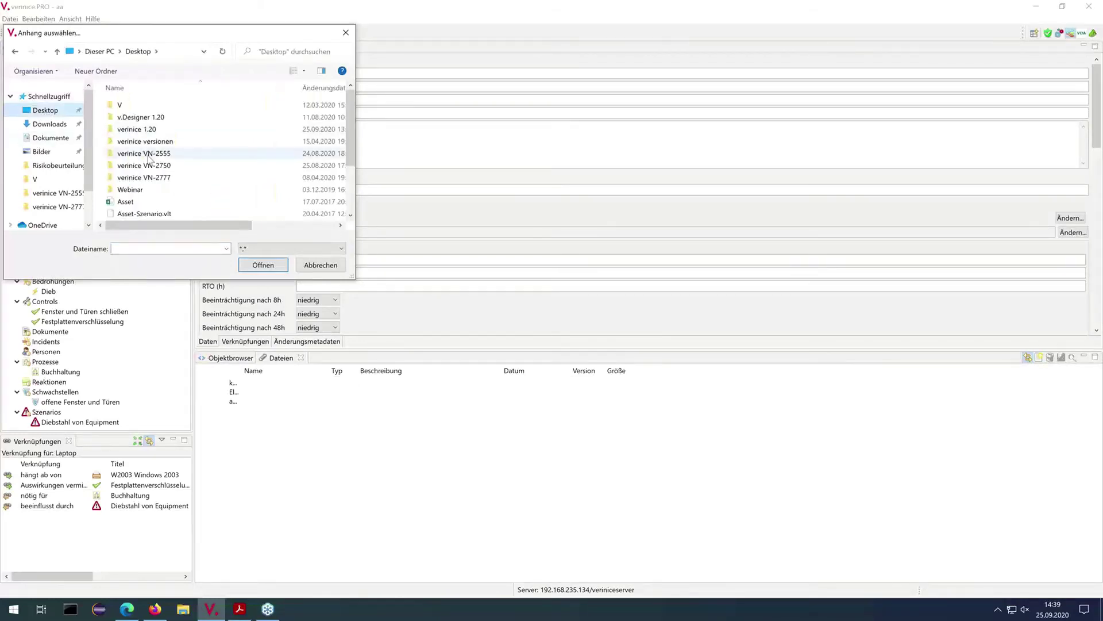
scroll(150, 160, "down", 2)
left_click(145, 188)
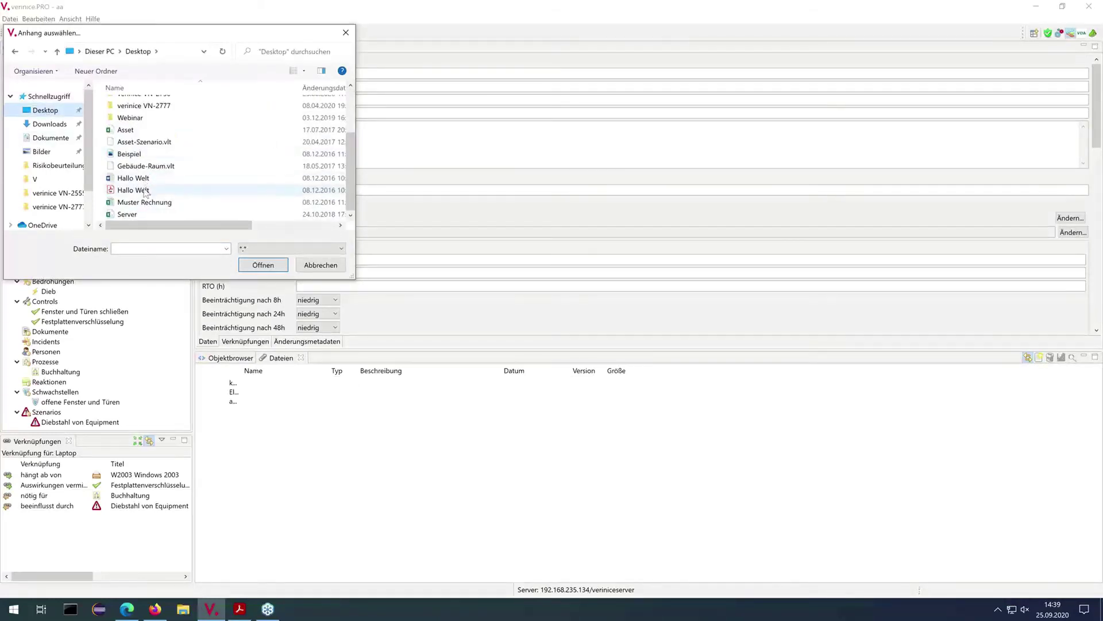
left_click(264, 265)
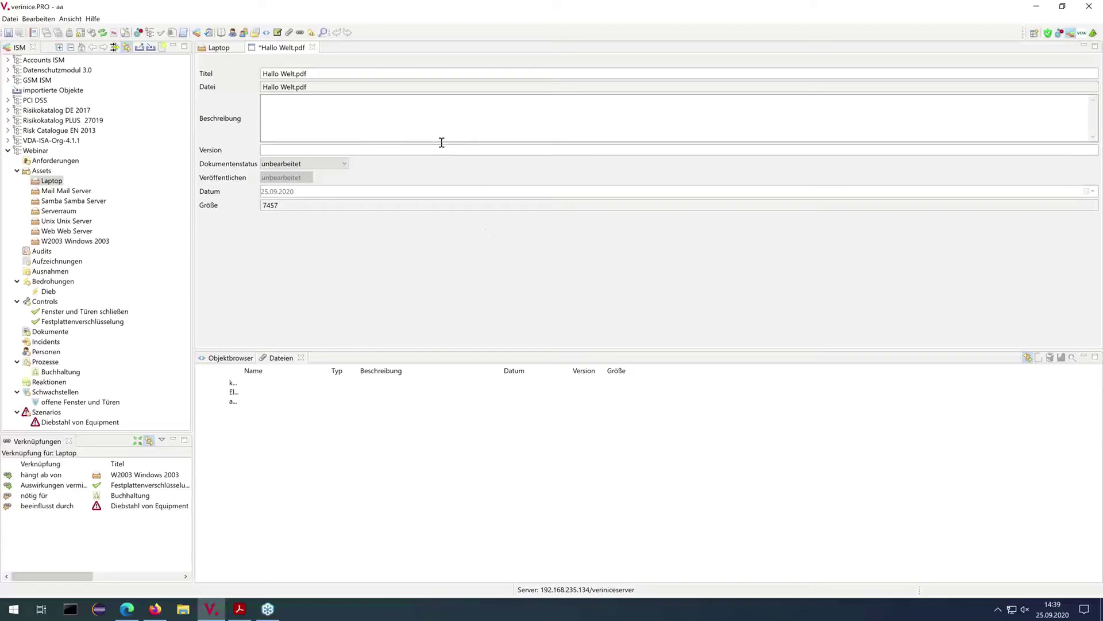
Set the attachment Hallo Welt.pdf to Version 1.0 and Dokumentenstatus Entwurf, and save it
left_click(294, 119)
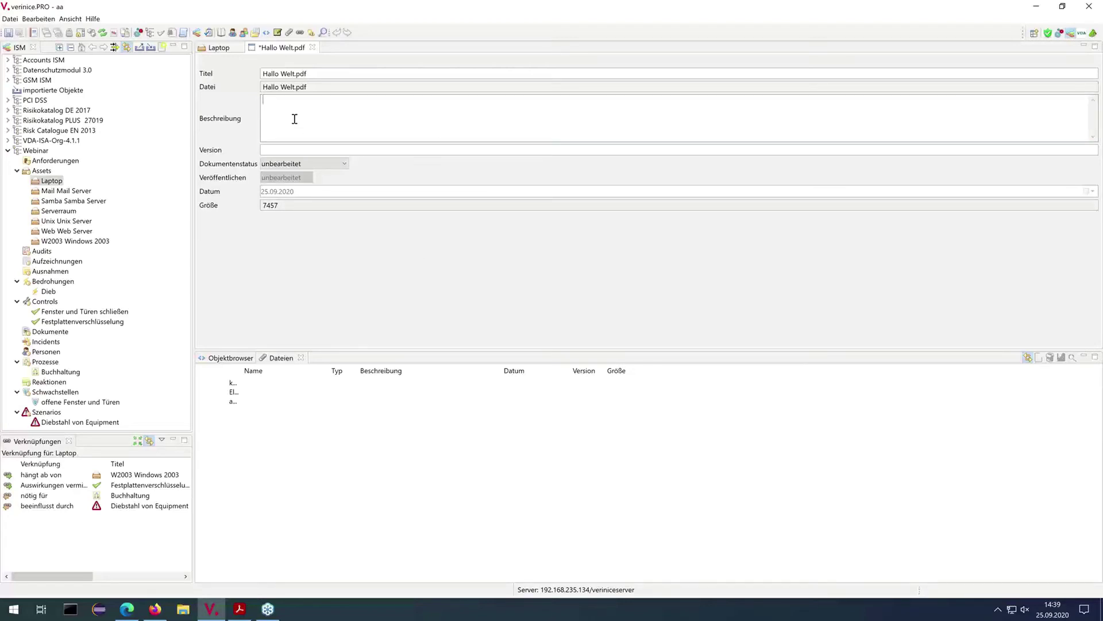
left_click(292, 151)
type("1.0")
left_click(310, 164)
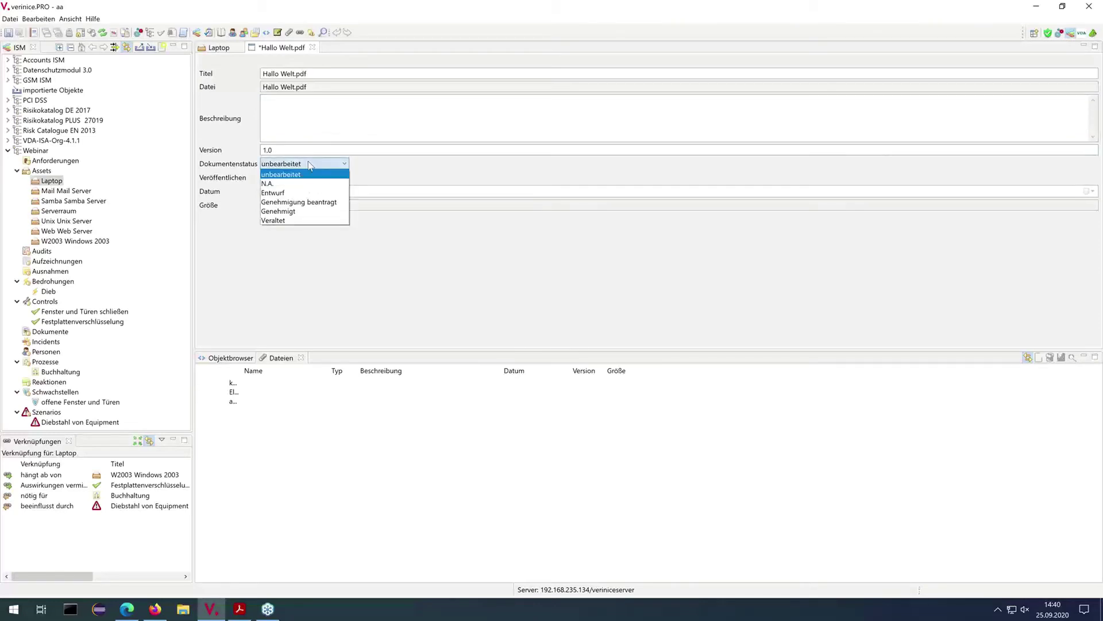
left_click(312, 193)
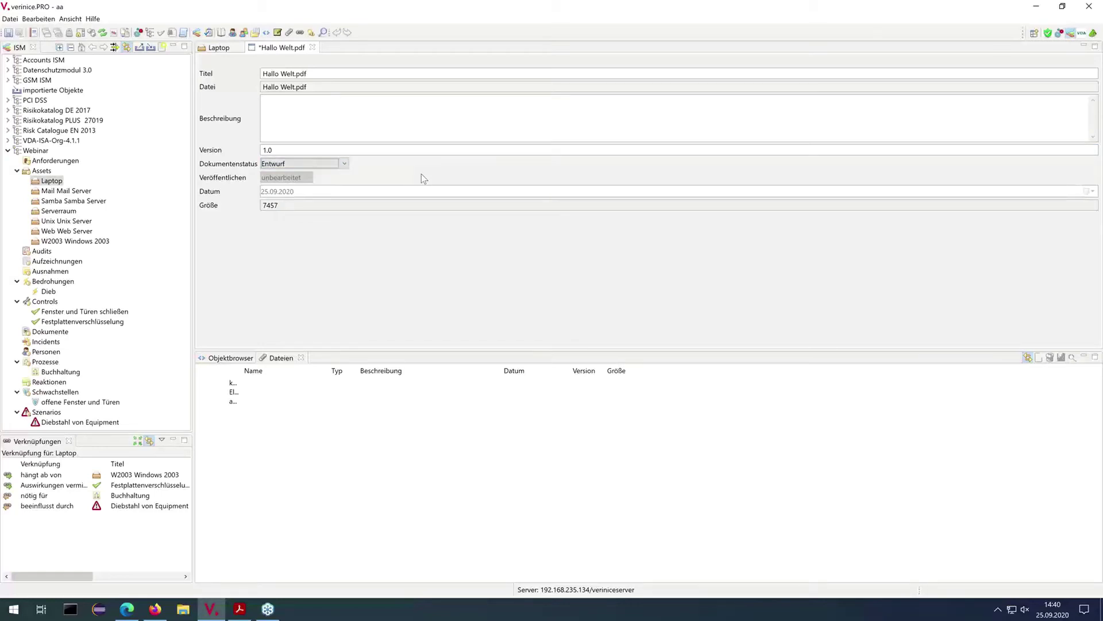
key("ctrl+s")
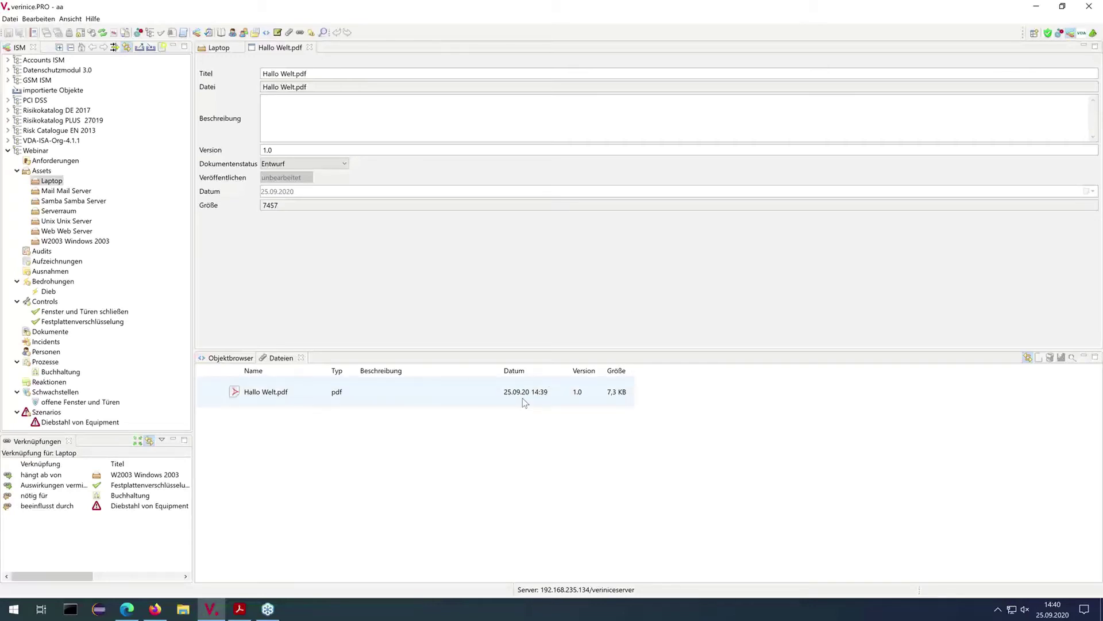
Close the Dateien view and the editors for Hallo Welt.pdf and Laptop
left_click(482, 284)
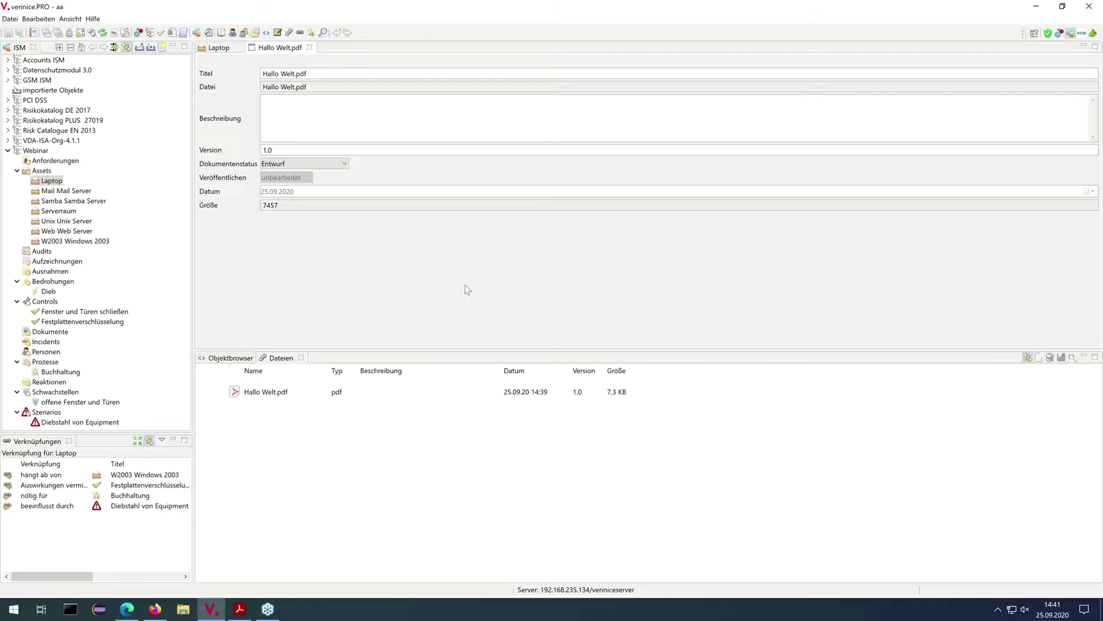
left_click(300, 358)
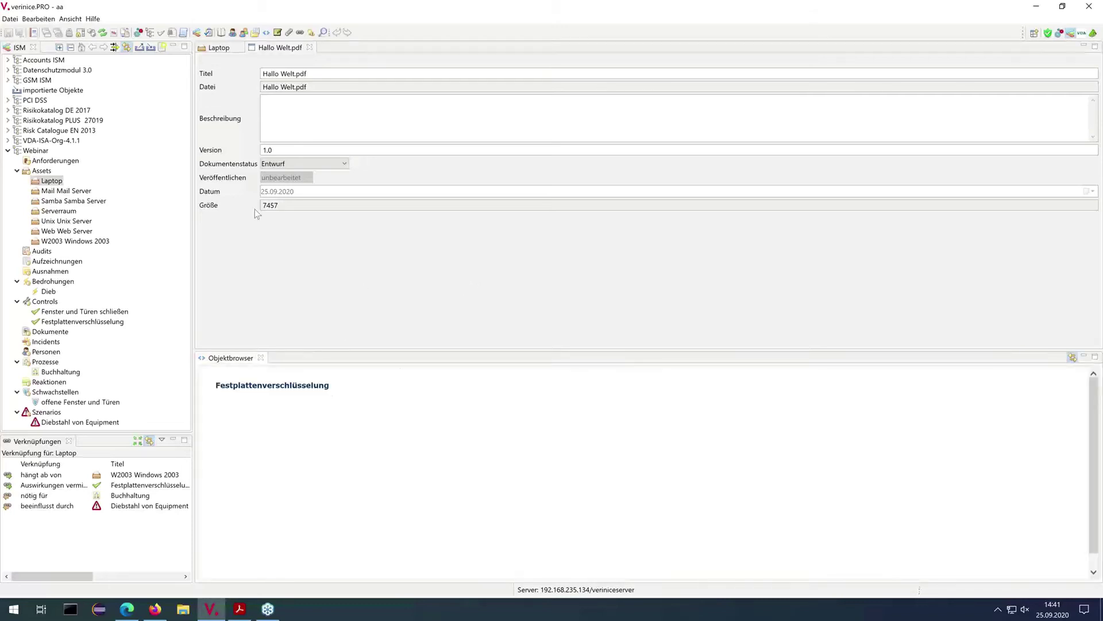
left_click(310, 48)
left_click(240, 48)
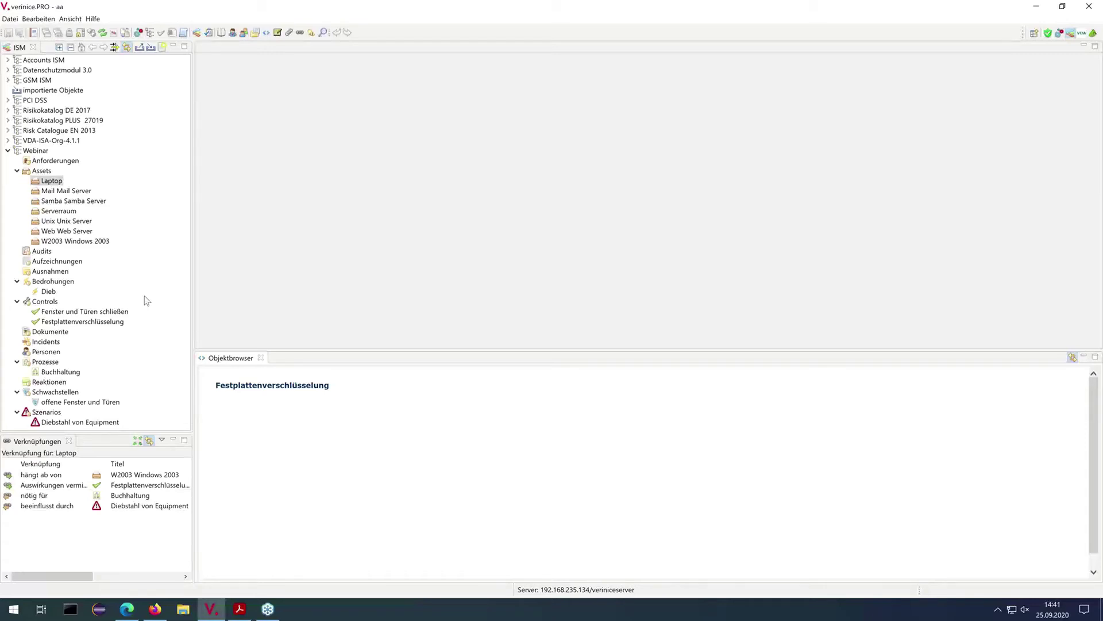
Start a task for the controls Fenster und Türen schließen and Festplattenverschlüsselung, titled "bitte umsetzen", described "mit Nachweisen", with Freigabeprozess activated
left_click(92, 314)
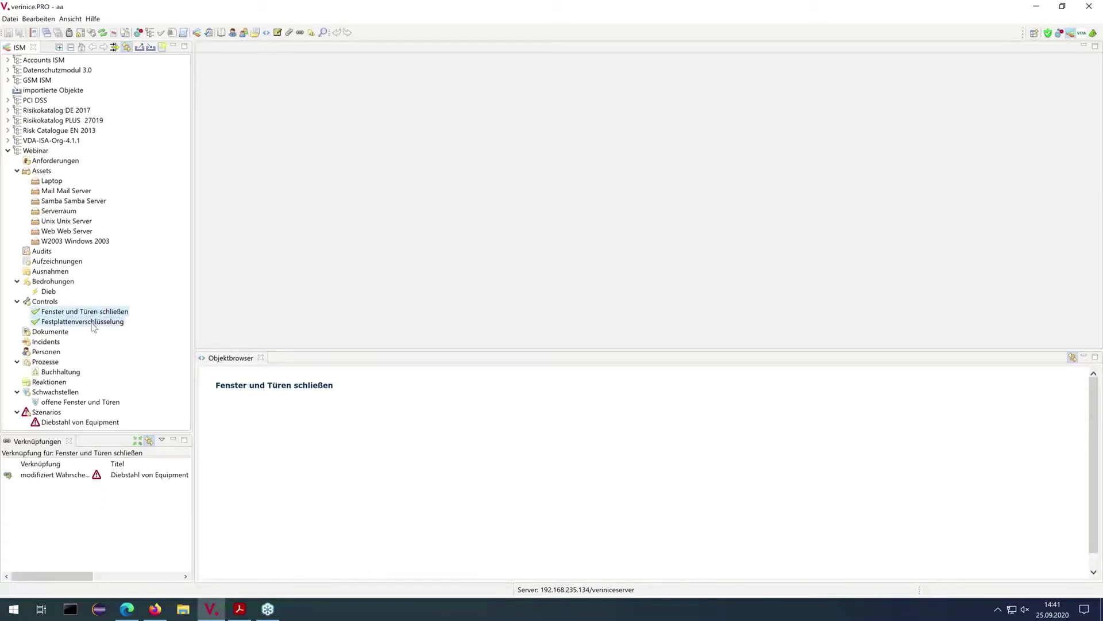
right_click(74, 316)
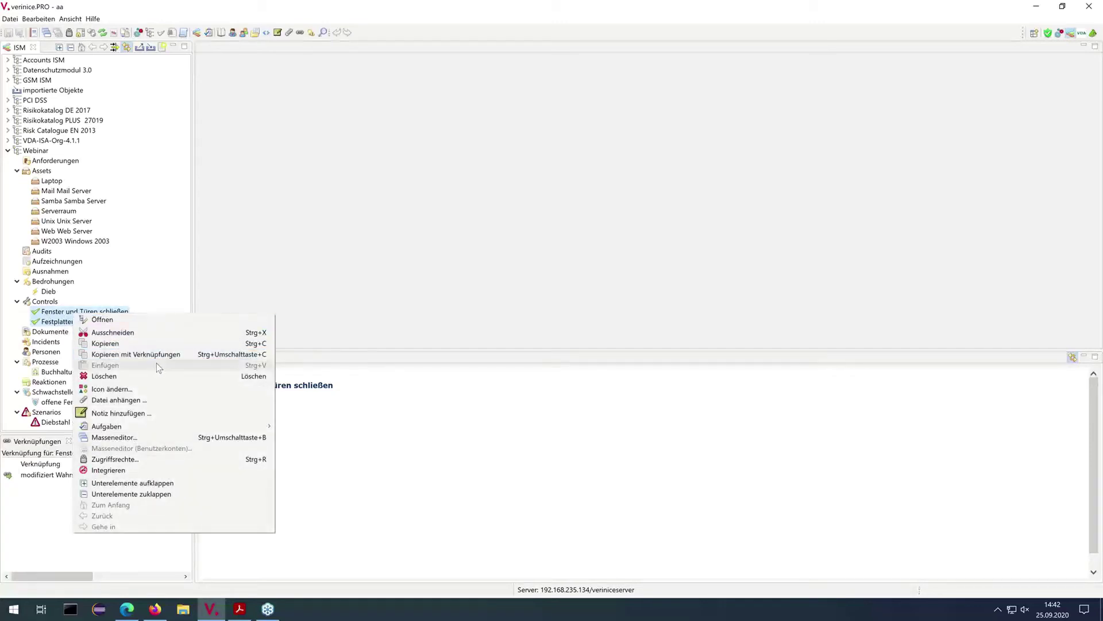
mouse_move(198, 428)
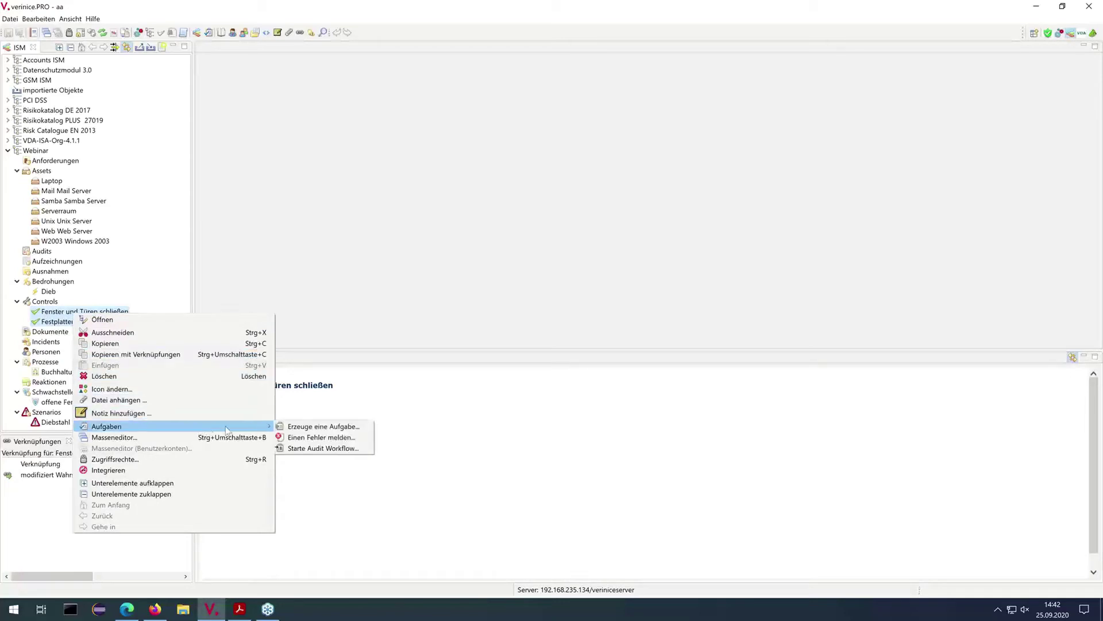
left_click(316, 432)
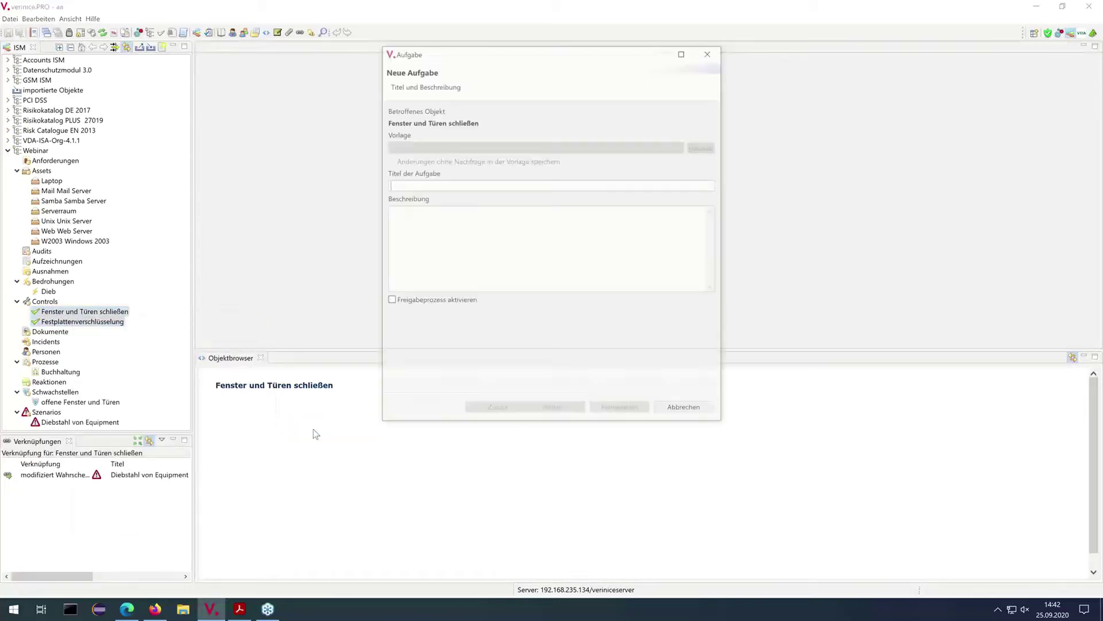
left_click(469, 185)
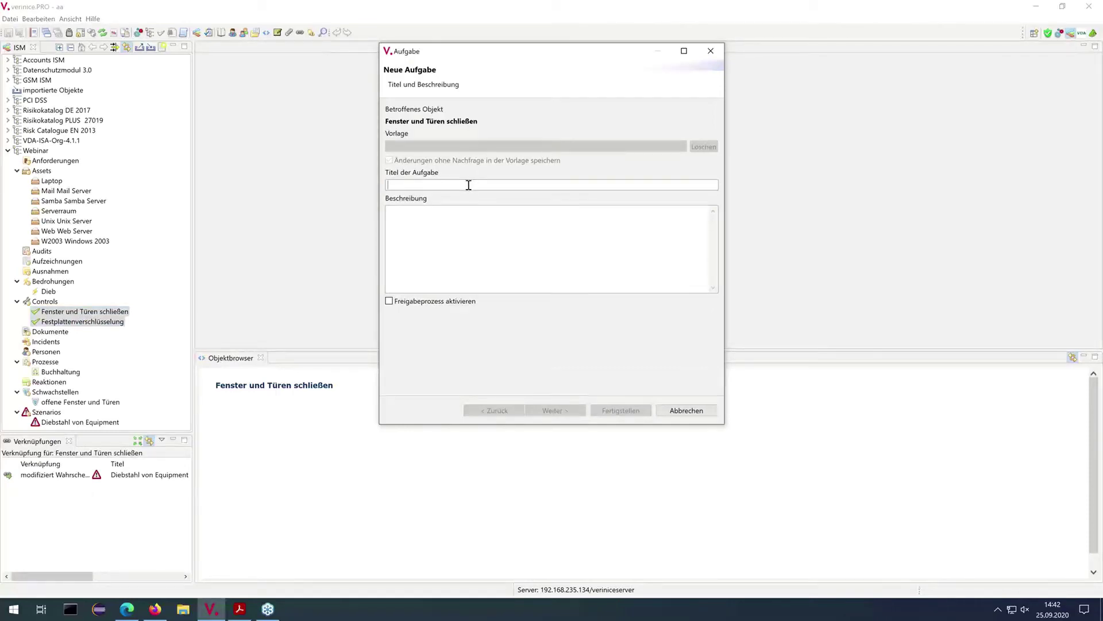
type("bitte")
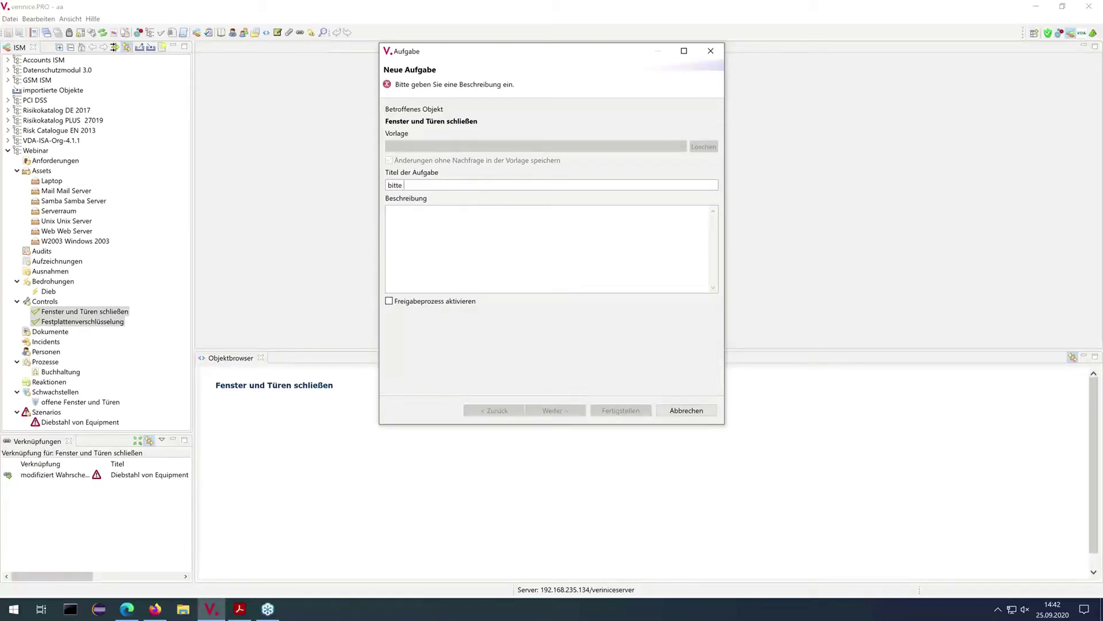
type(" umsetzen")
left_click(389, 210)
type("mit Nachweisen")
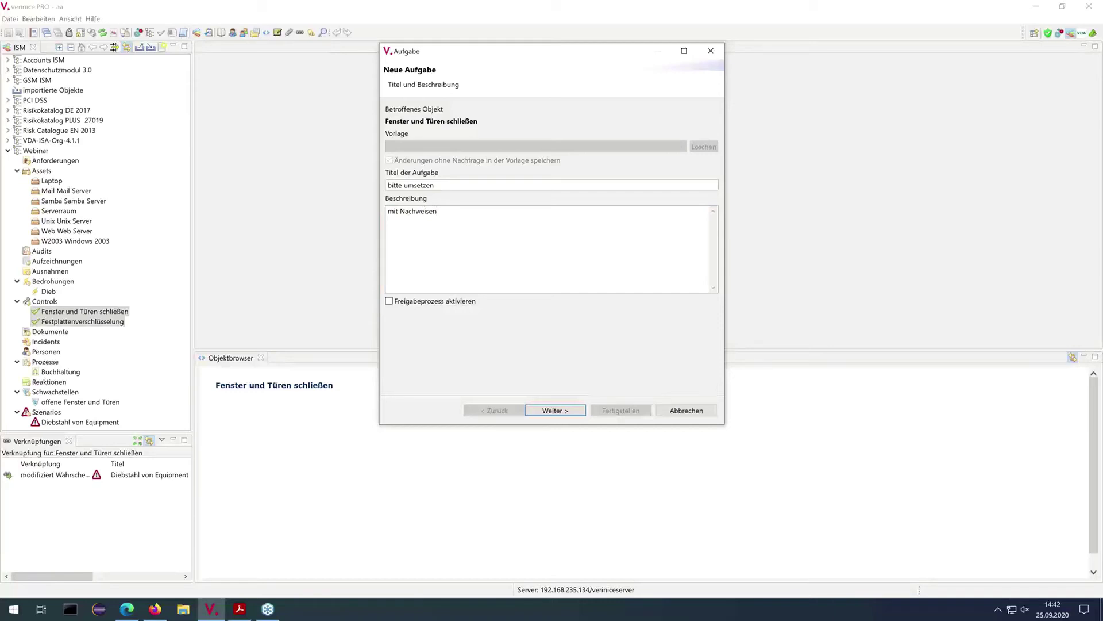
left_click(418, 304)
left_click(553, 410)
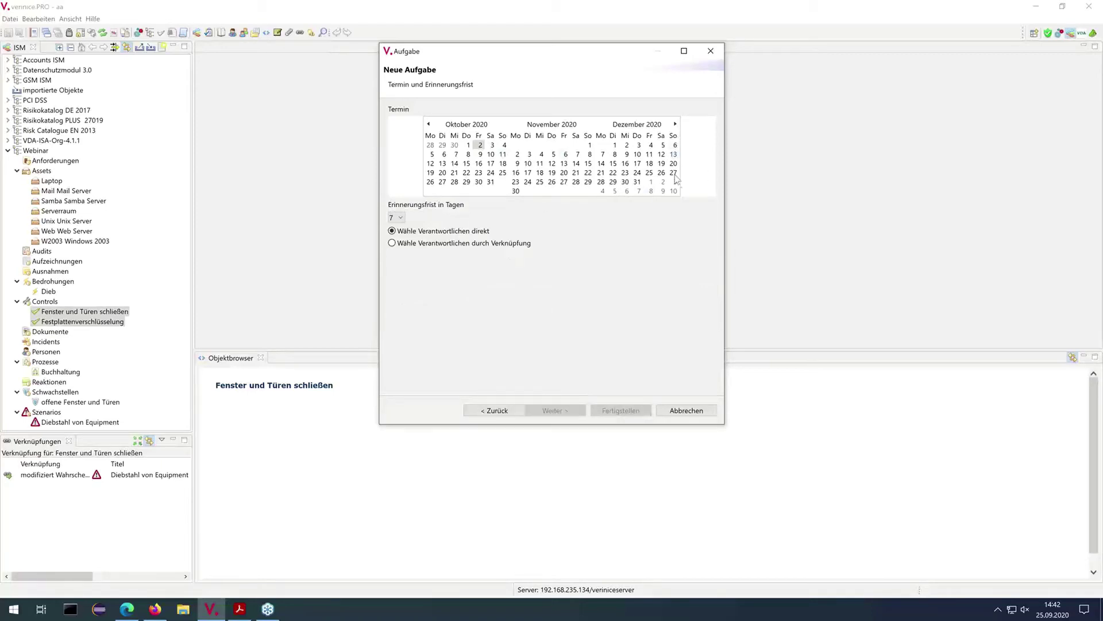
Set the task's Termin to 31.12.2020 and directly choose the second Accounts ISM person as responsible
left_click(637, 182)
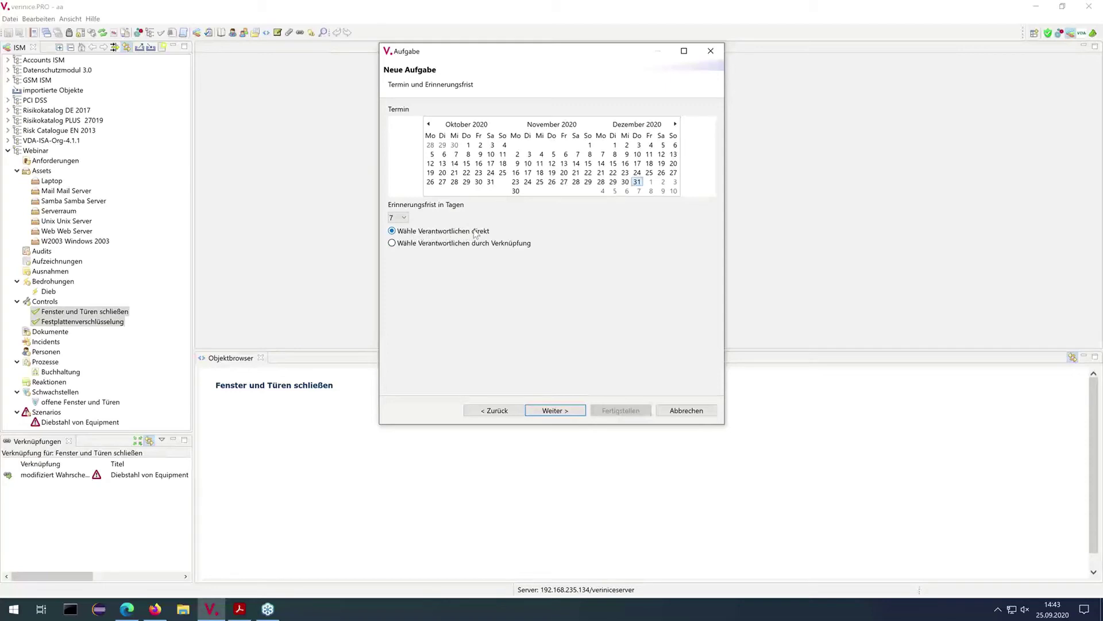
left_click(555, 410)
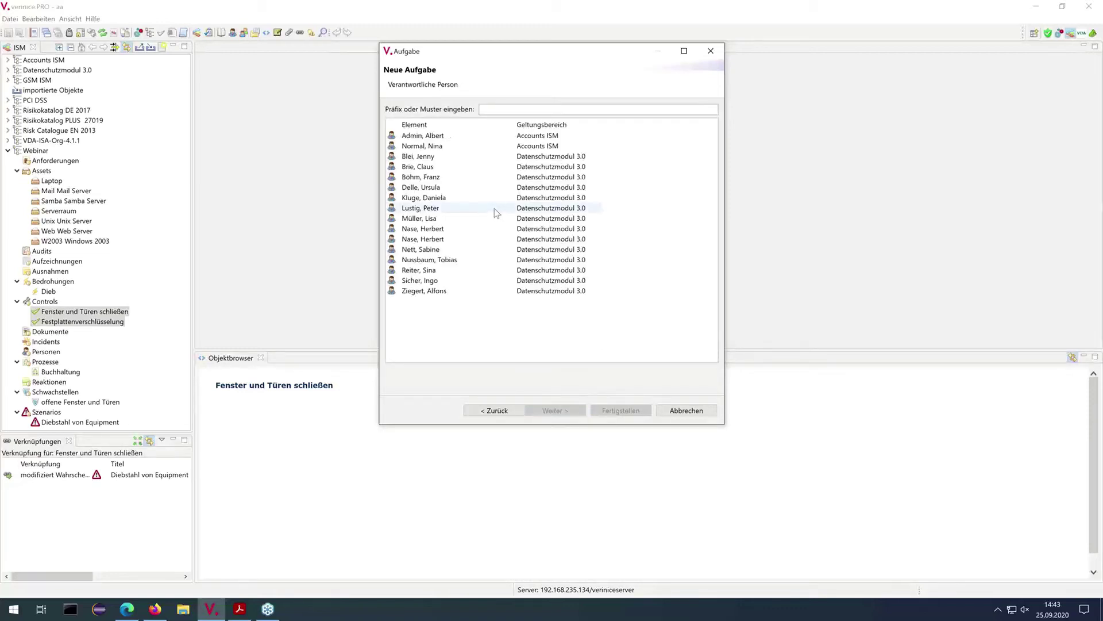
left_click(472, 147)
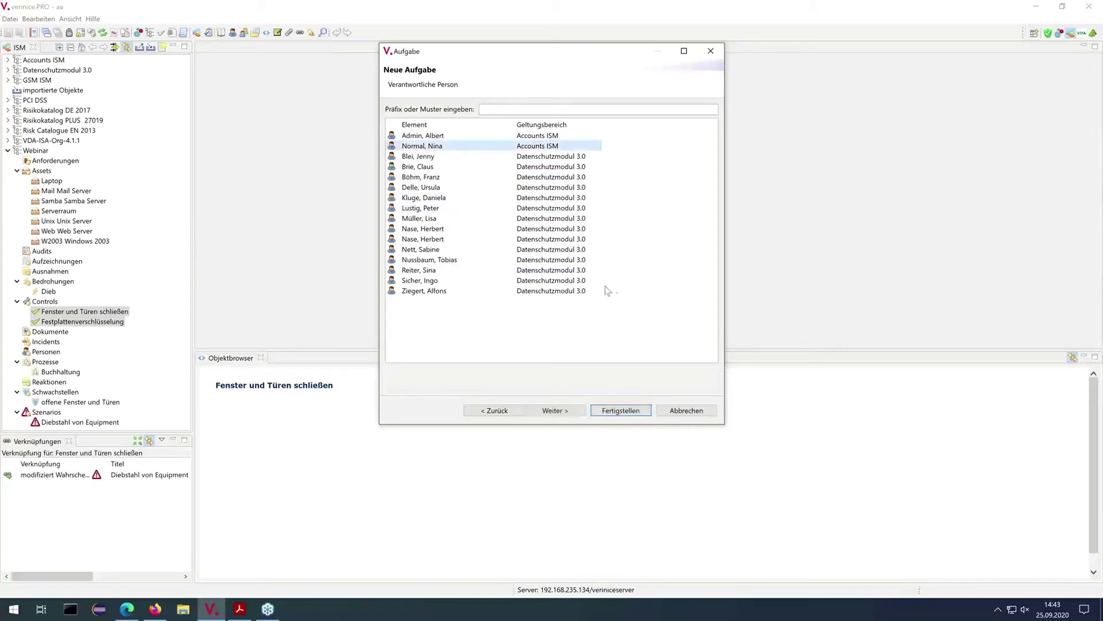
left_click(551, 412)
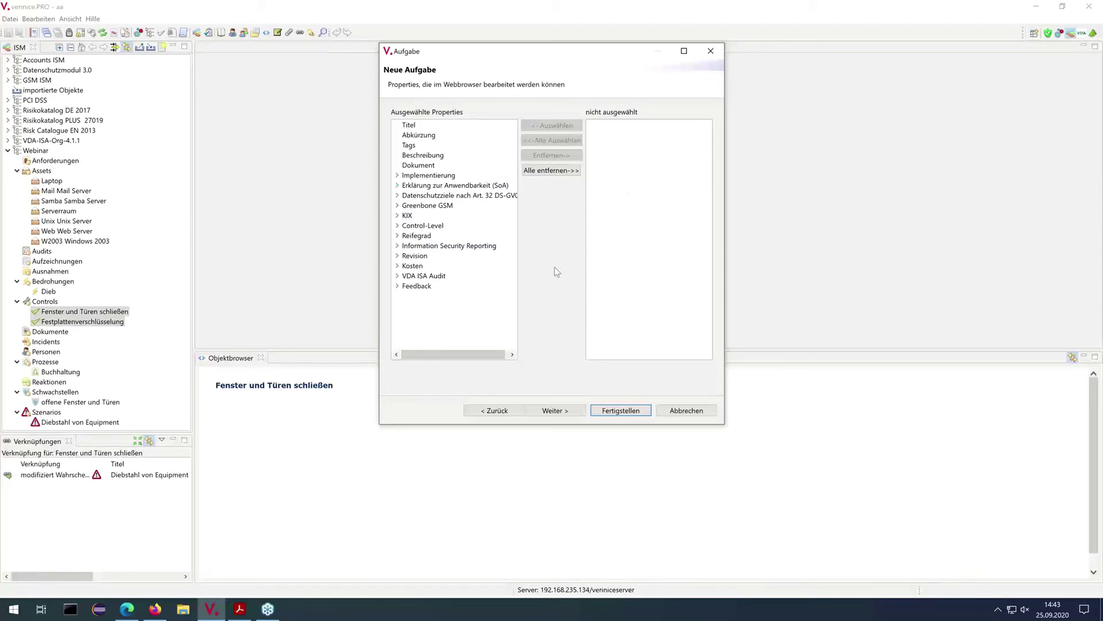
Exclude the Kosten properties from web browser editing, review the task summary, and cancel the new task
left_click(417, 266)
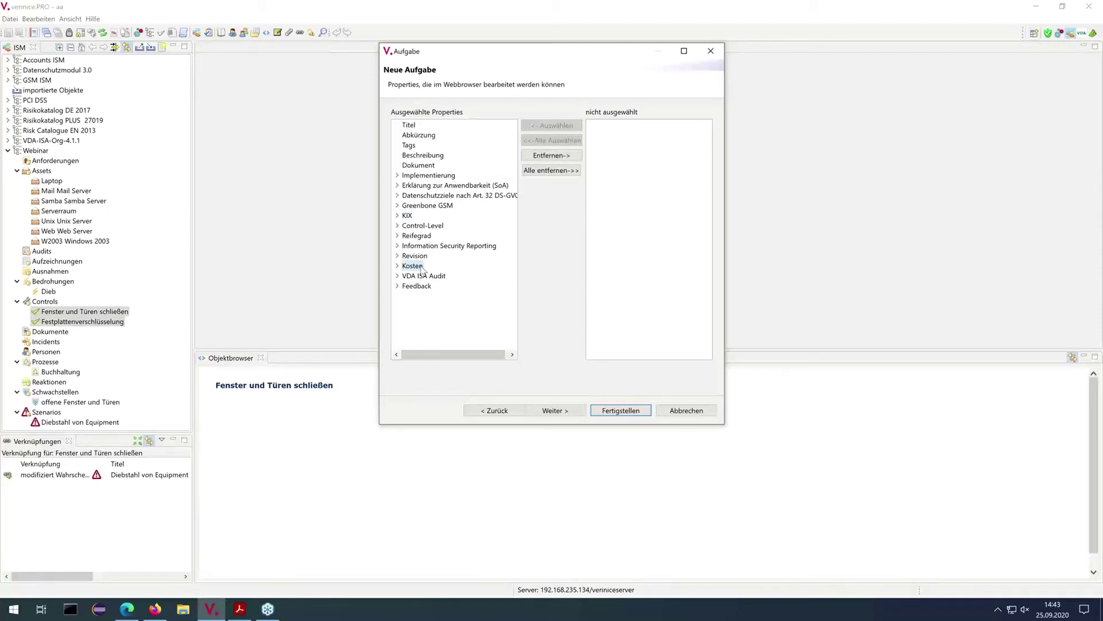
left_click(550, 154)
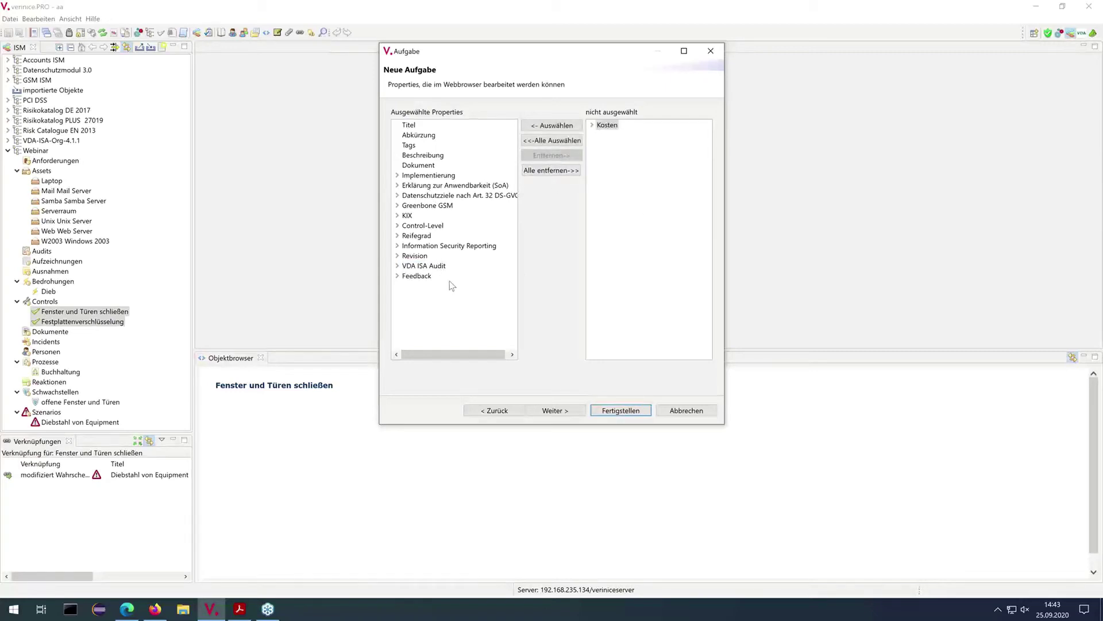
left_click(592, 125)
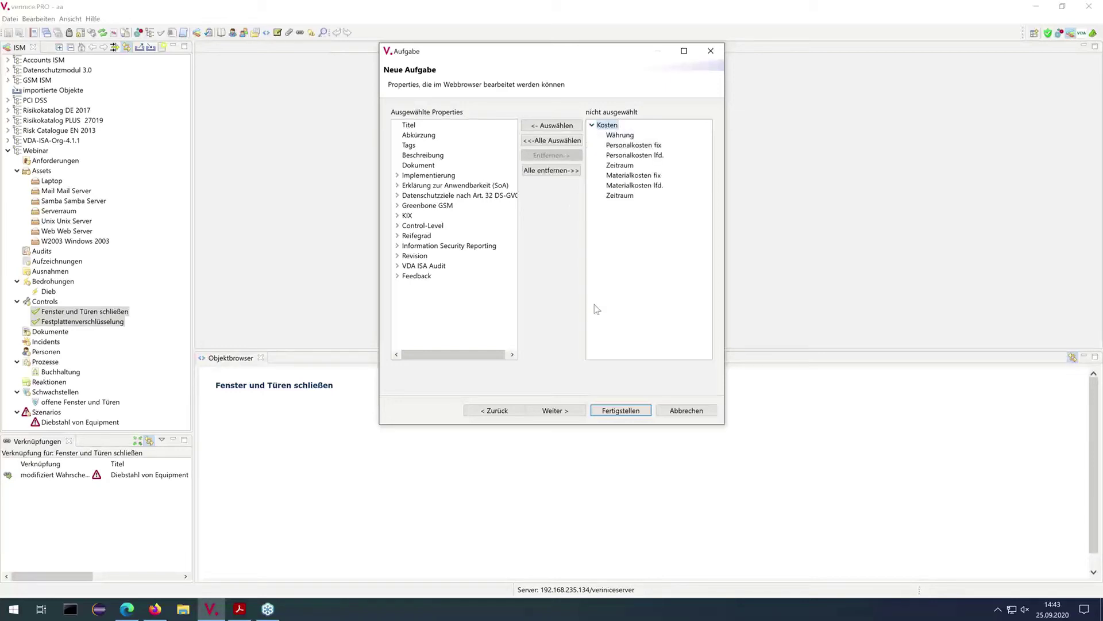
left_click(566, 411)
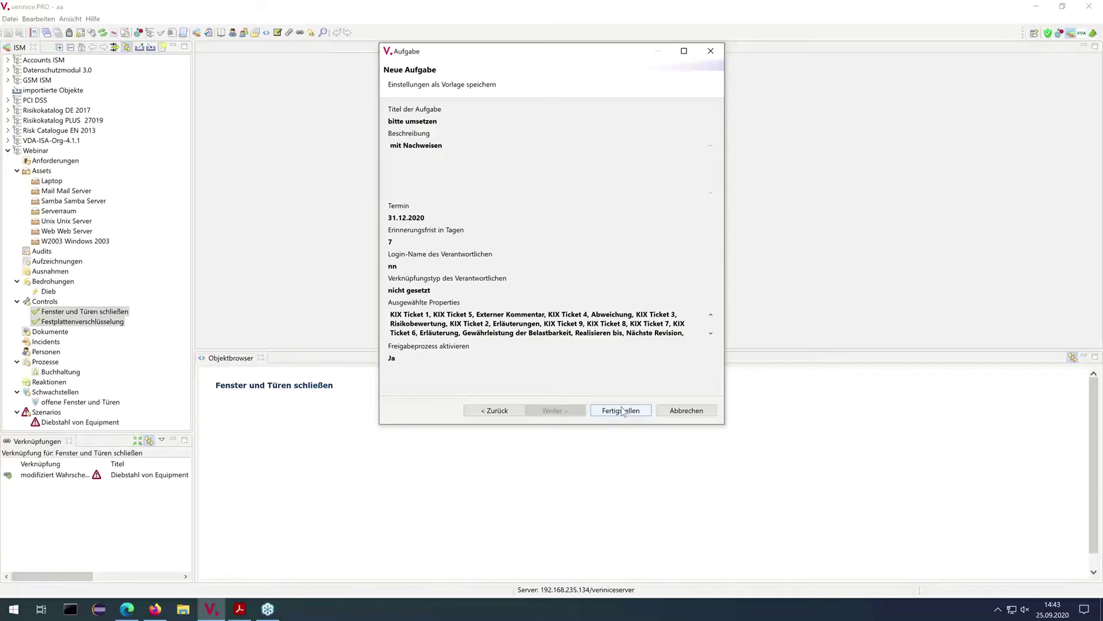
left_click(687, 410)
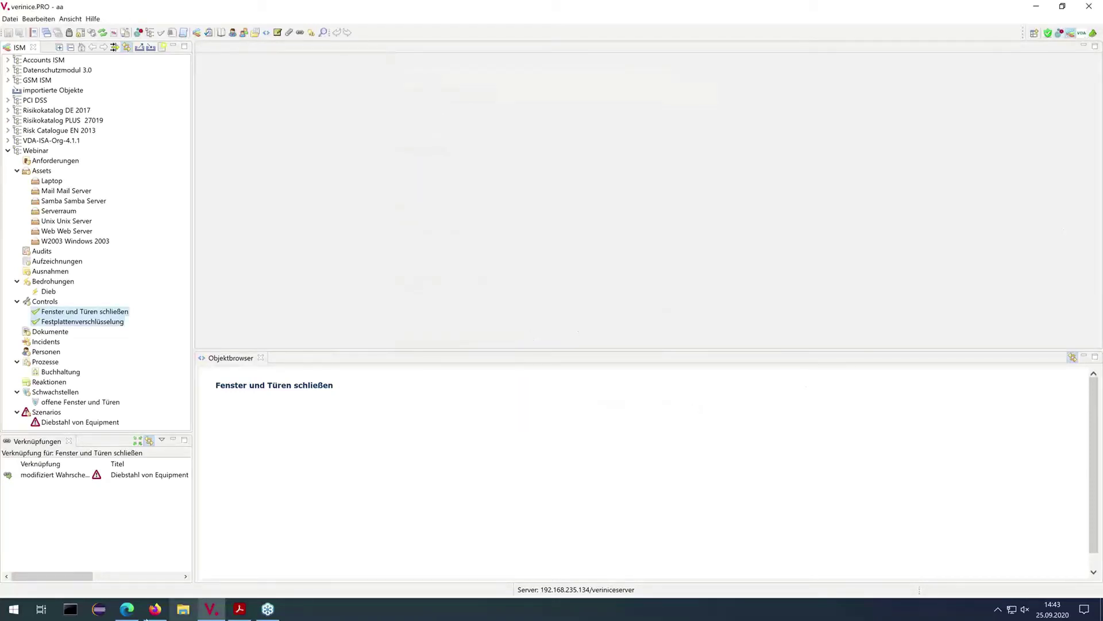
Switch to Firefox, dismiss the update notice, and log in to the verinice web frontend as nn with the account password
left_click(155, 609)
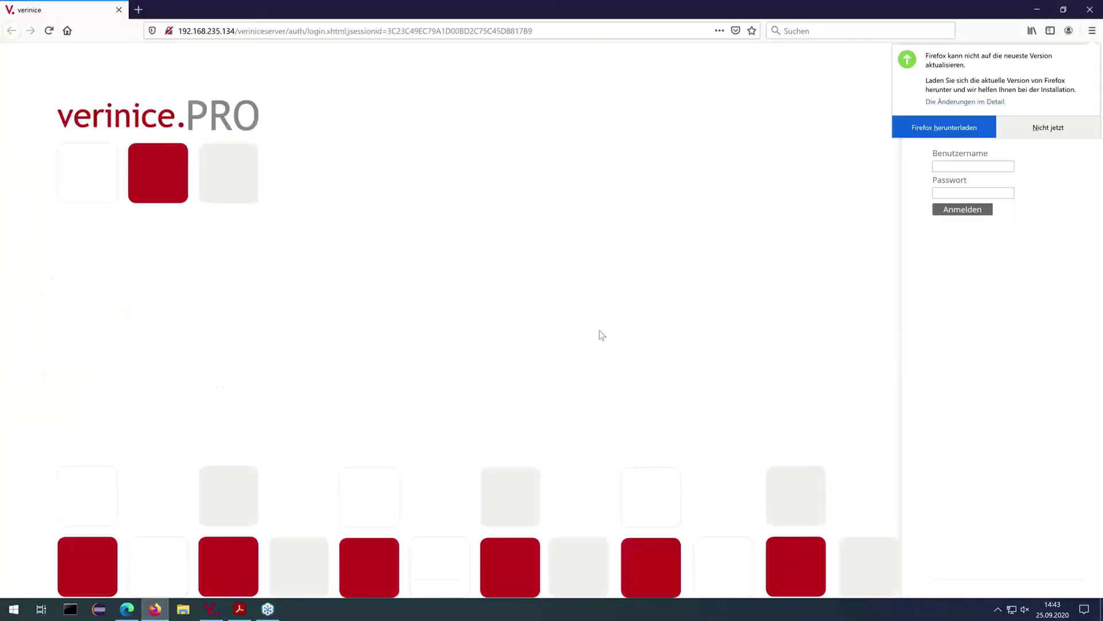
left_click(1051, 130)
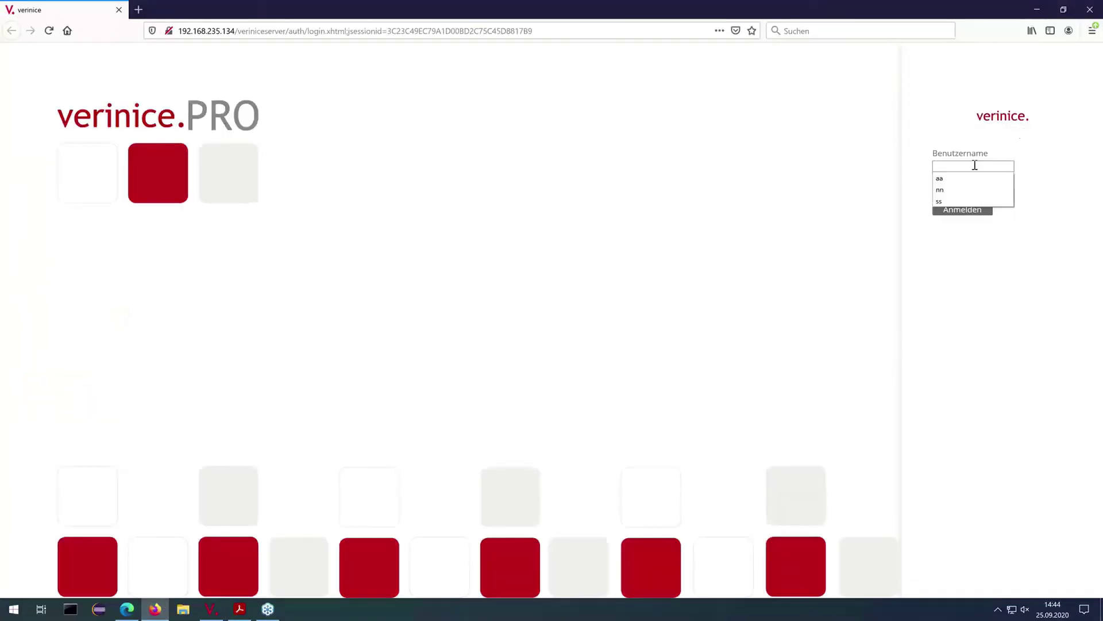
type("nn")
key("Tab")
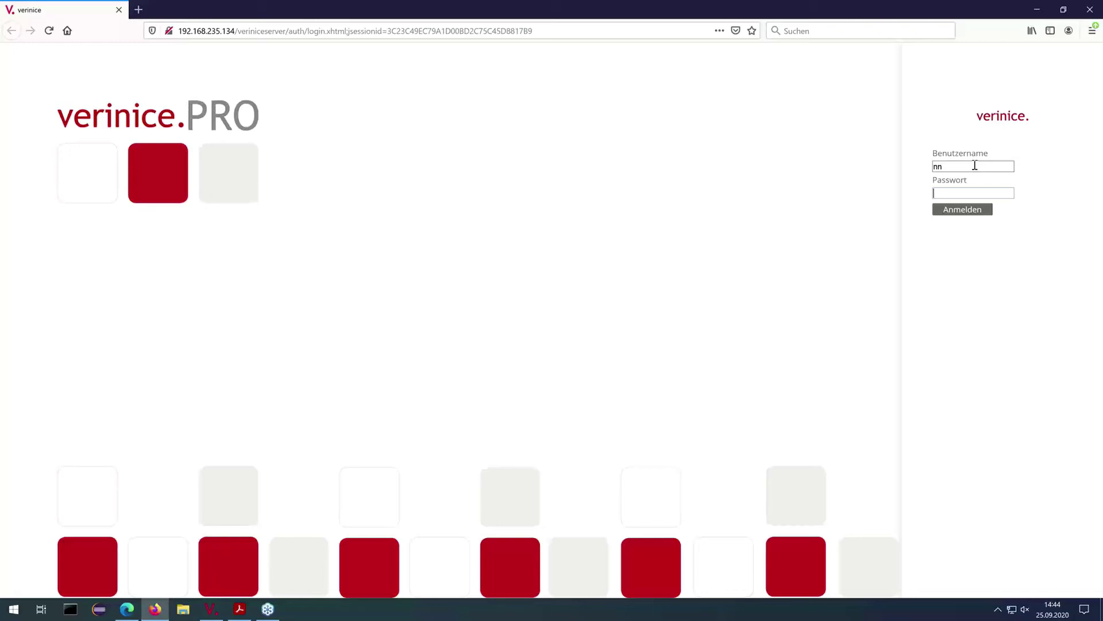
key("Tab")
type("******")
key("Return")
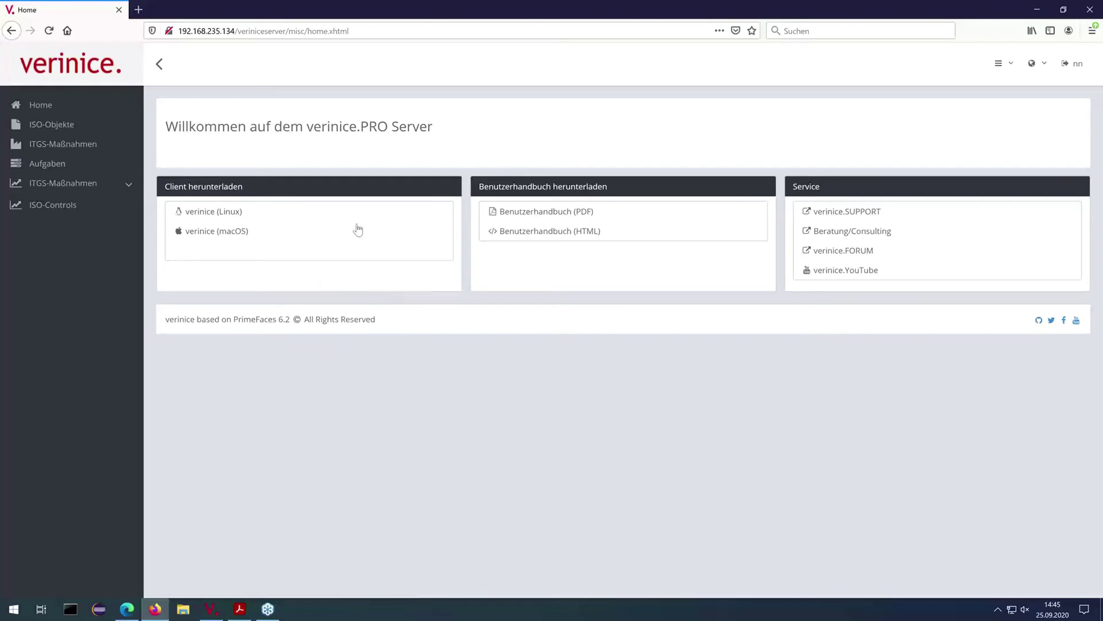
Open the Aufgaben task for control 18.1.1, show its Implementierung section, and highlight the task instruction
left_click(58, 168)
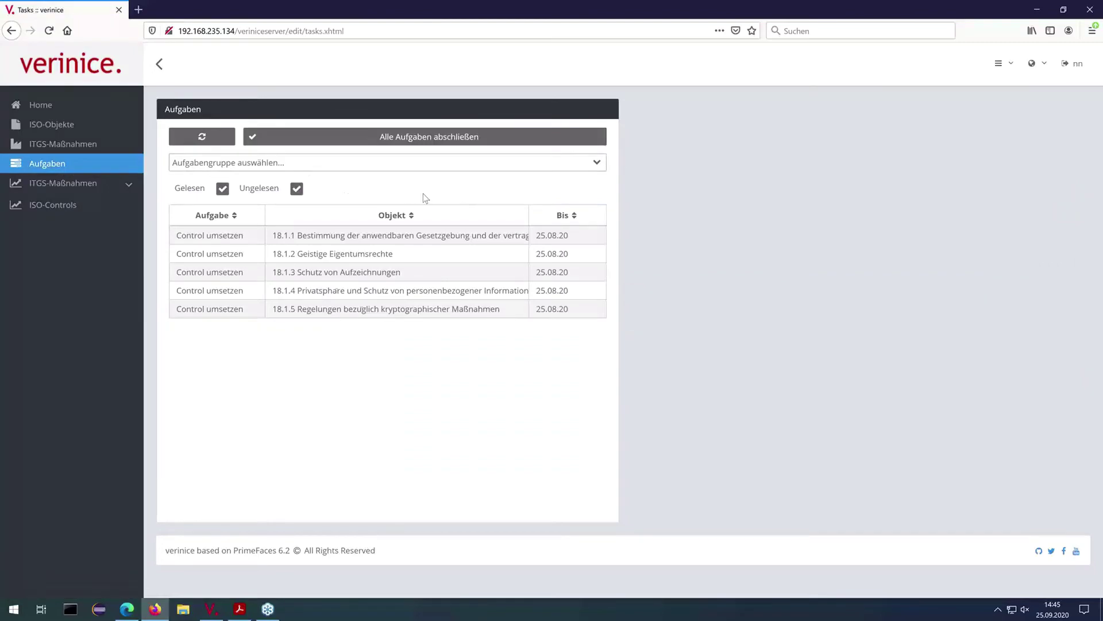
left_click(431, 236)
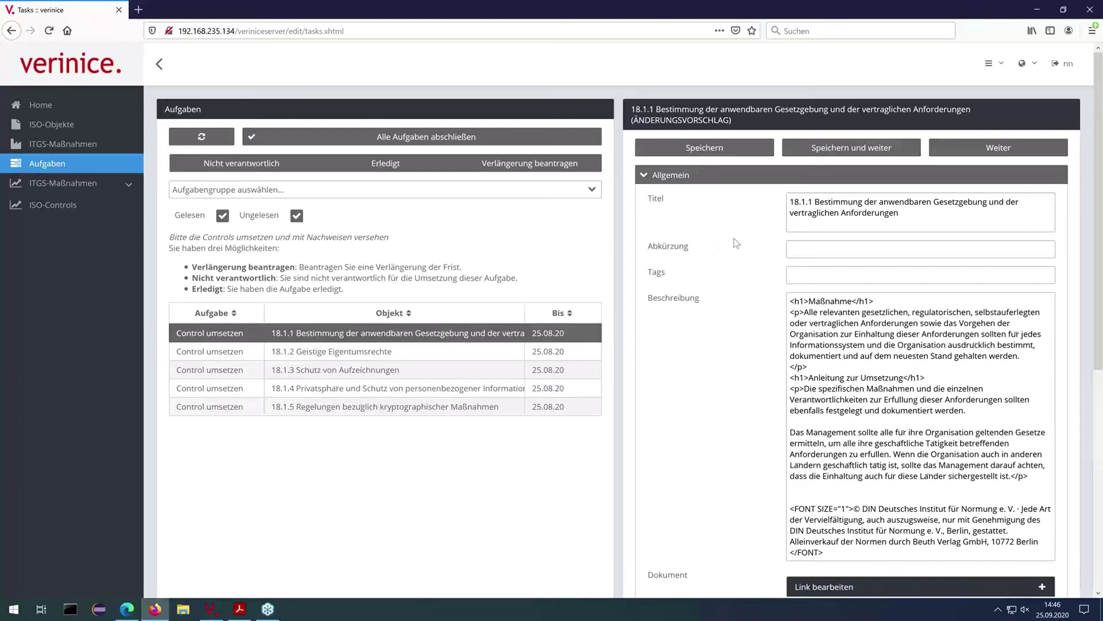
left_click(670, 176)
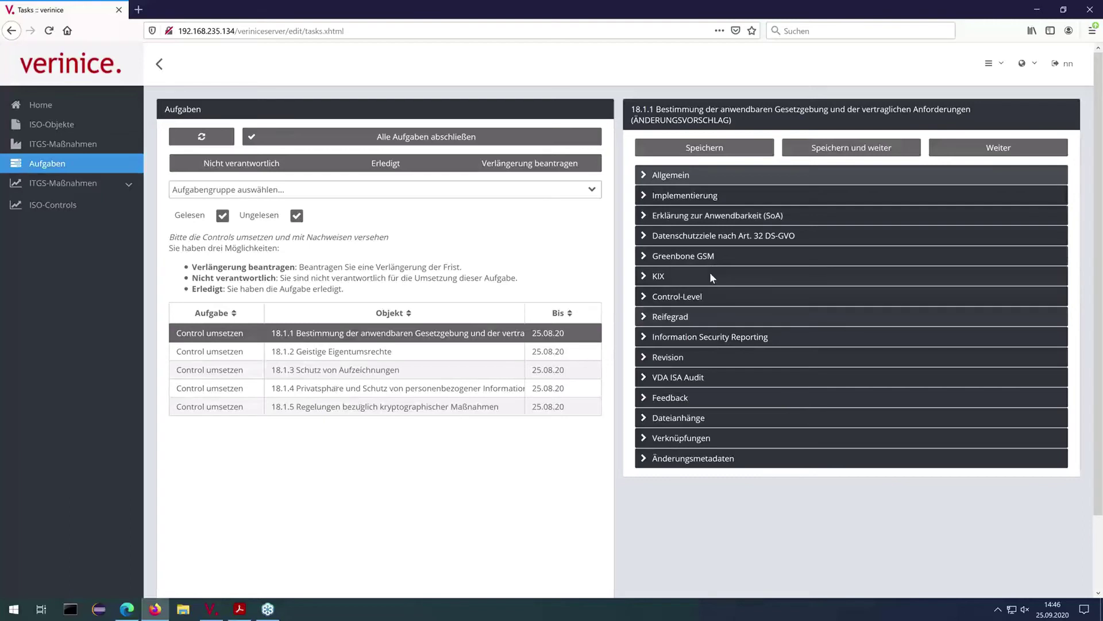
left_click(693, 197)
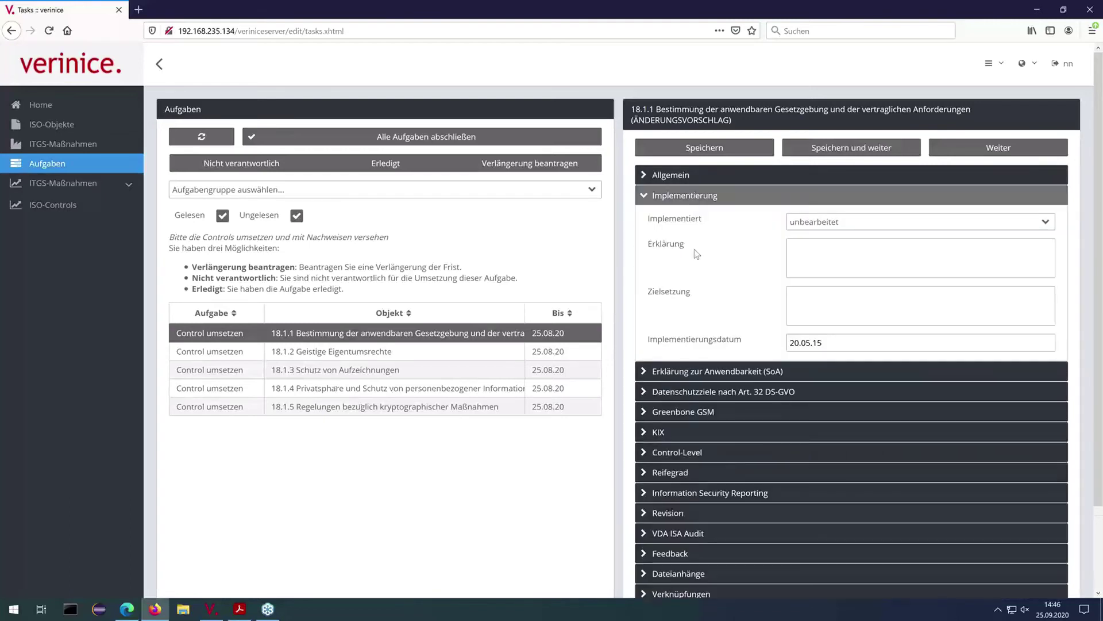
left_click_drag(168, 235, 386, 244)
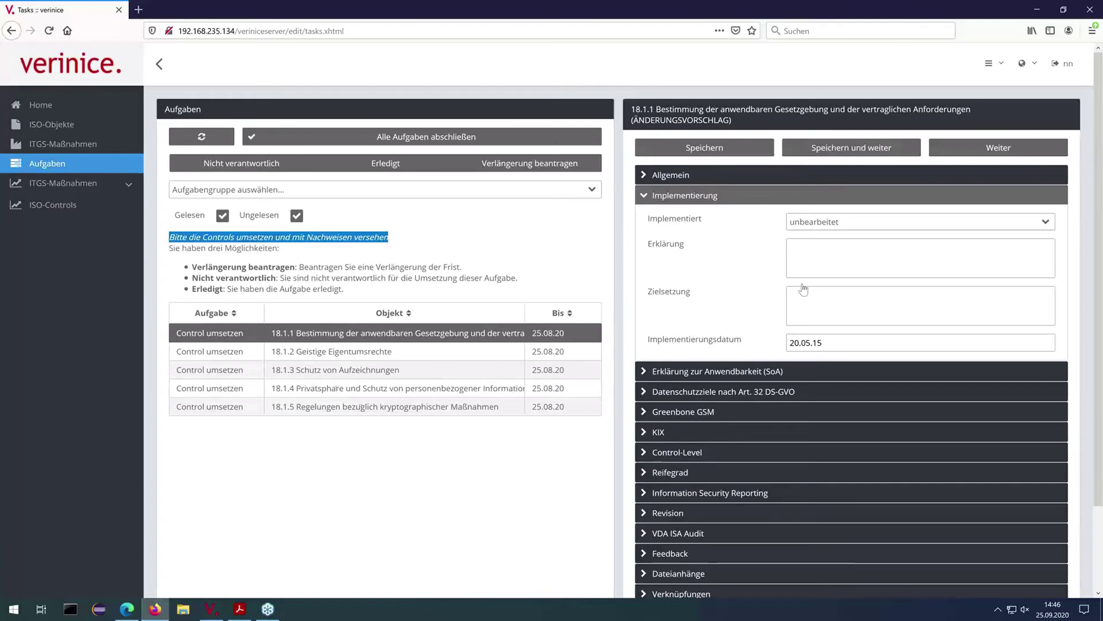
Set Implementiert to Ja for control 18.1.1 and enter "hab ich" as the Erklärung
left_click(796, 221)
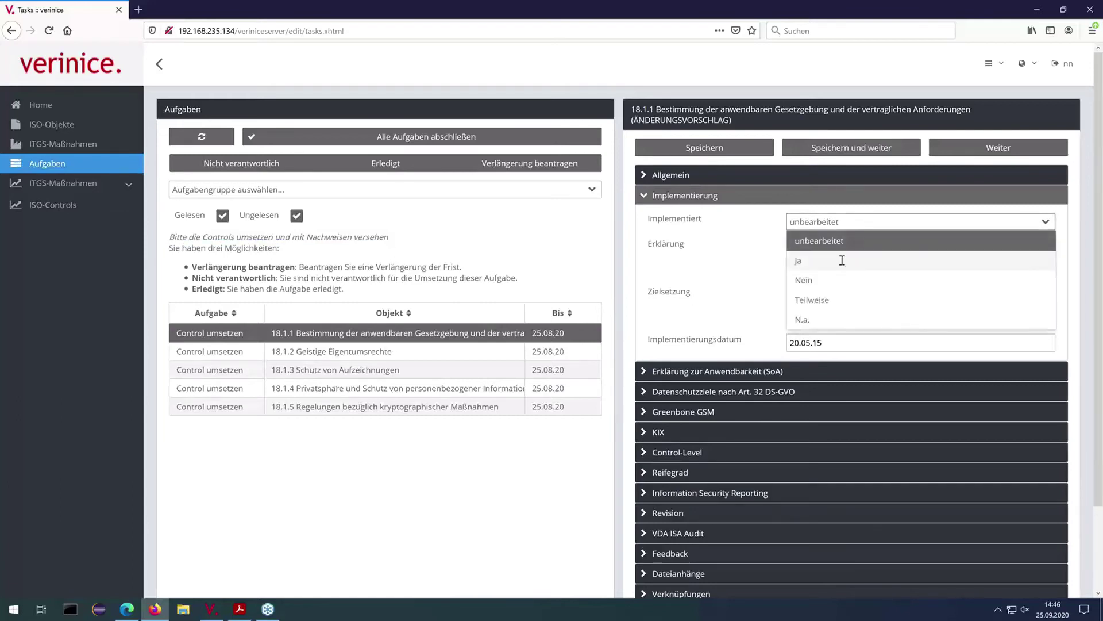
left_click(837, 259)
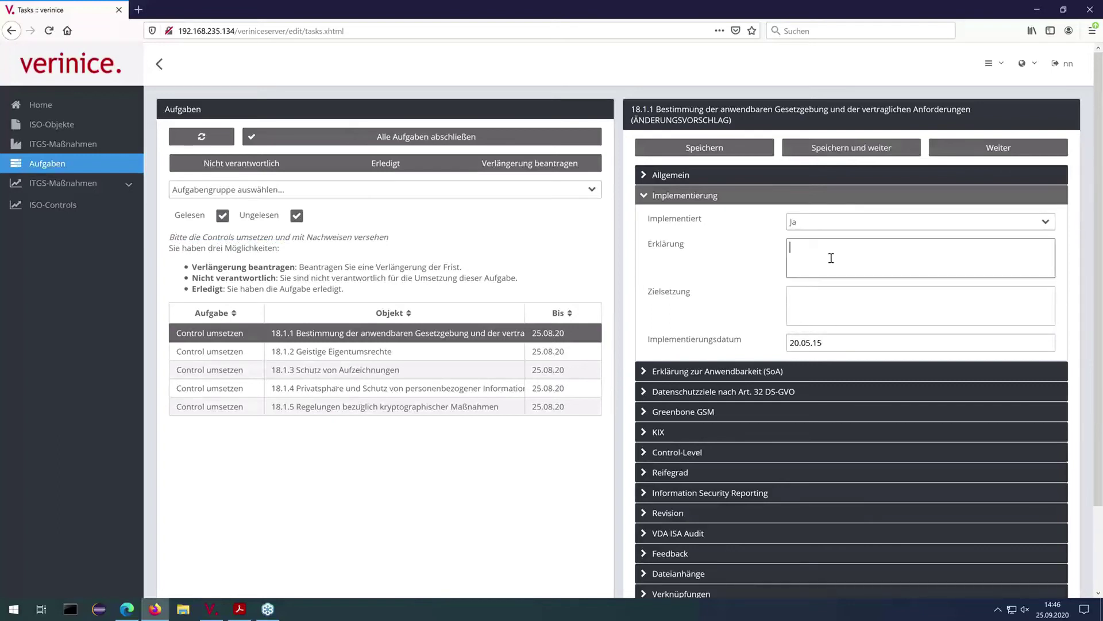
type("hab ich")
Expand the Dateianhänge section of control 18.1.1 to view its file attachment options
scroll(713, 297, "down", 2)
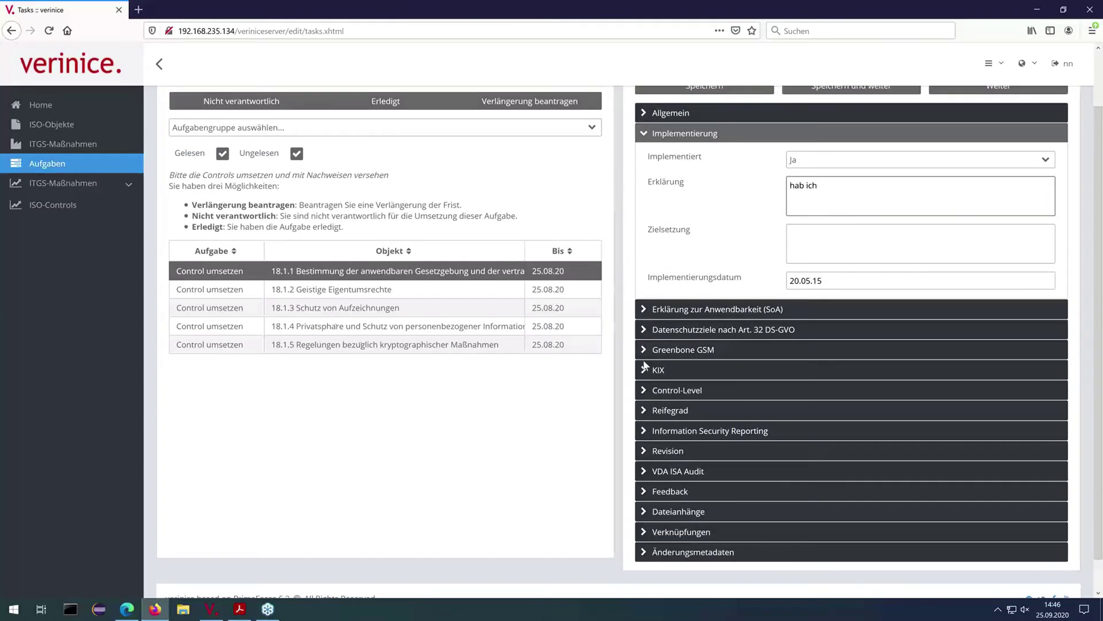
left_click(690, 511)
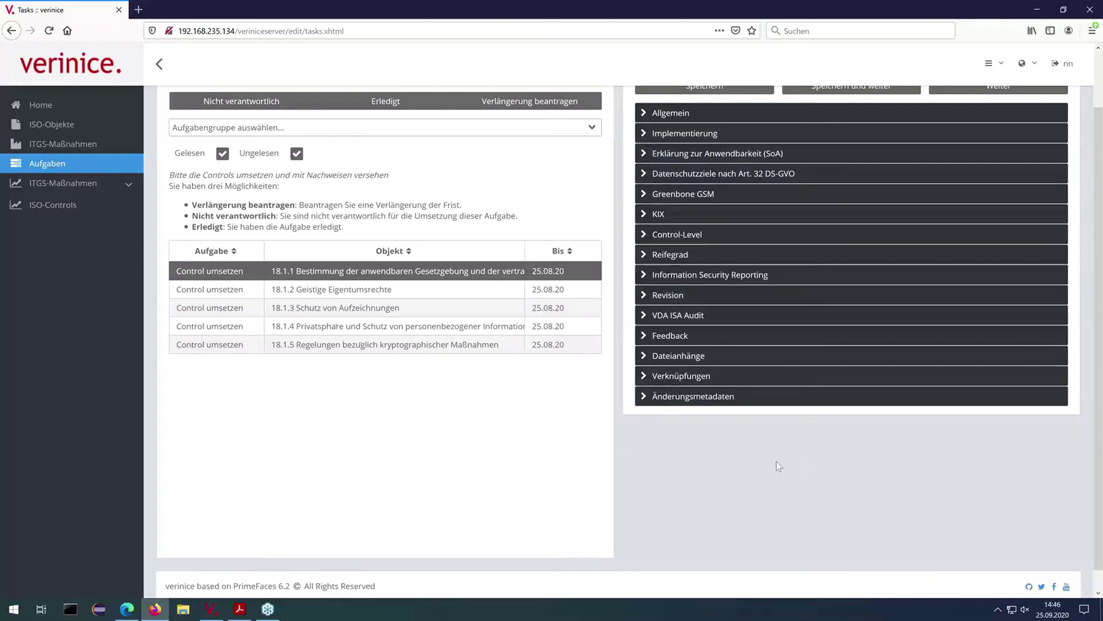
left_click(644, 356)
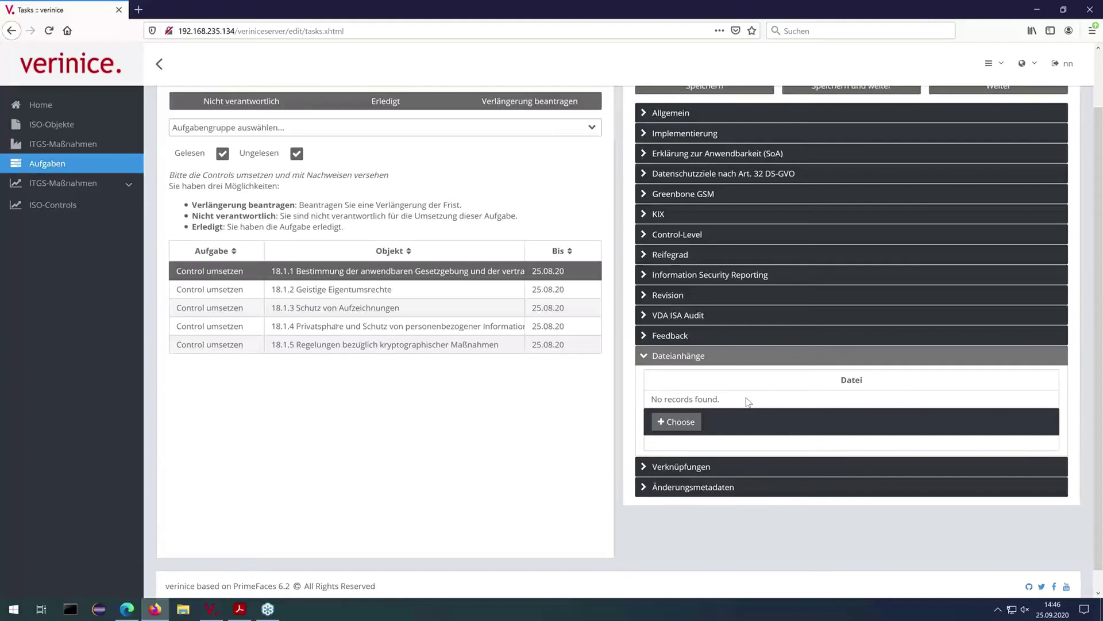
scroll(748, 401, "up", 2)
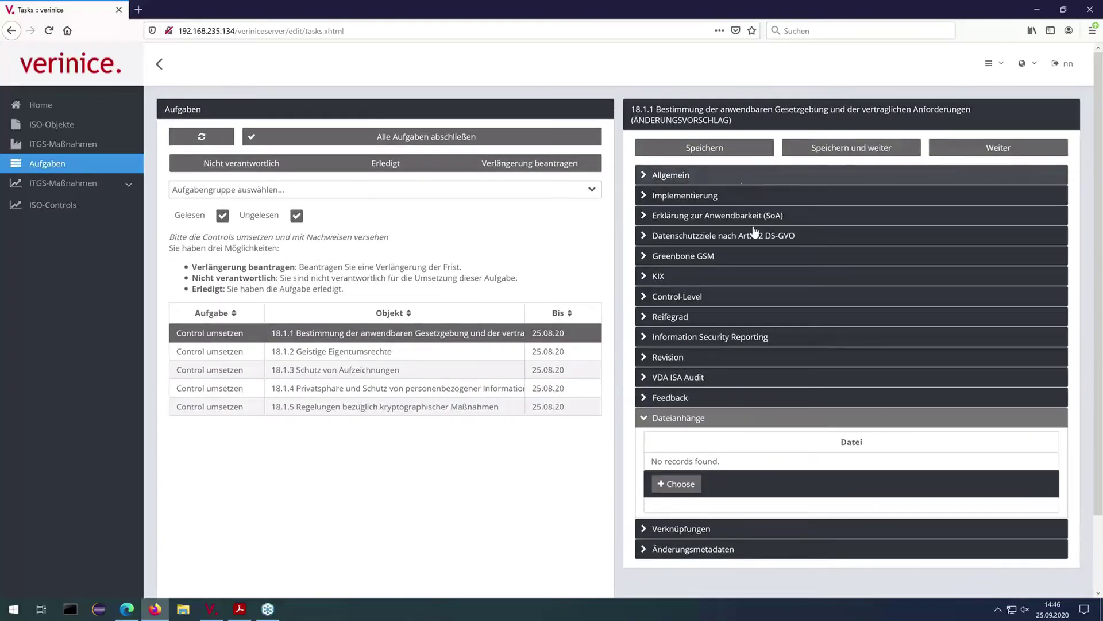
Save the 18.1.1 task and mark it as Erledigt, and open the task for 18.1.2 Geistige Eigentumsrechte
left_click(711, 150)
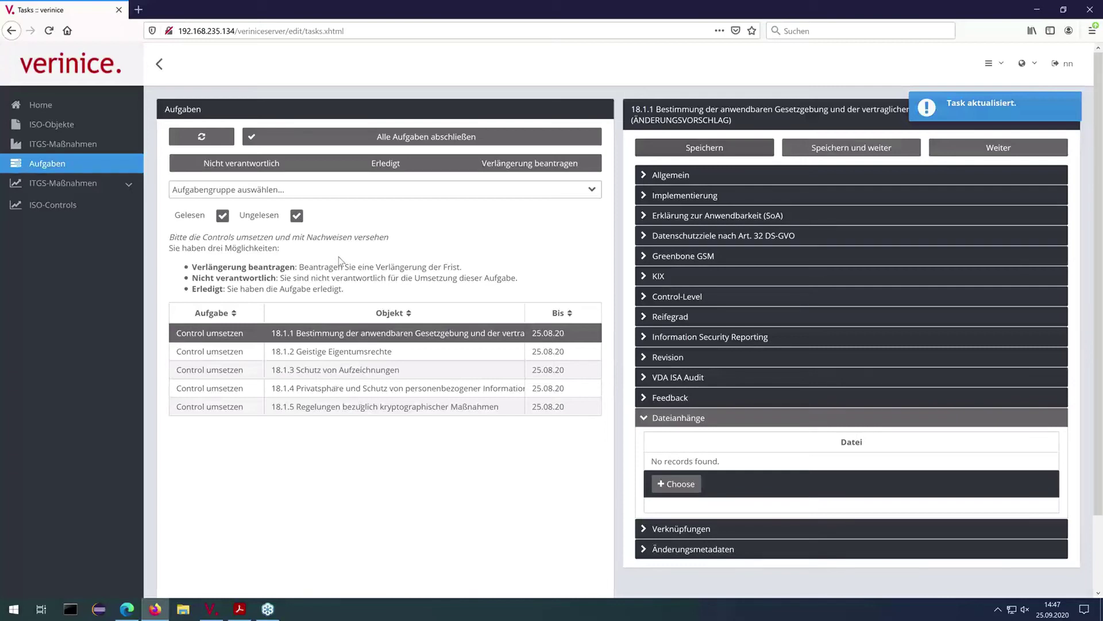
left_click(384, 166)
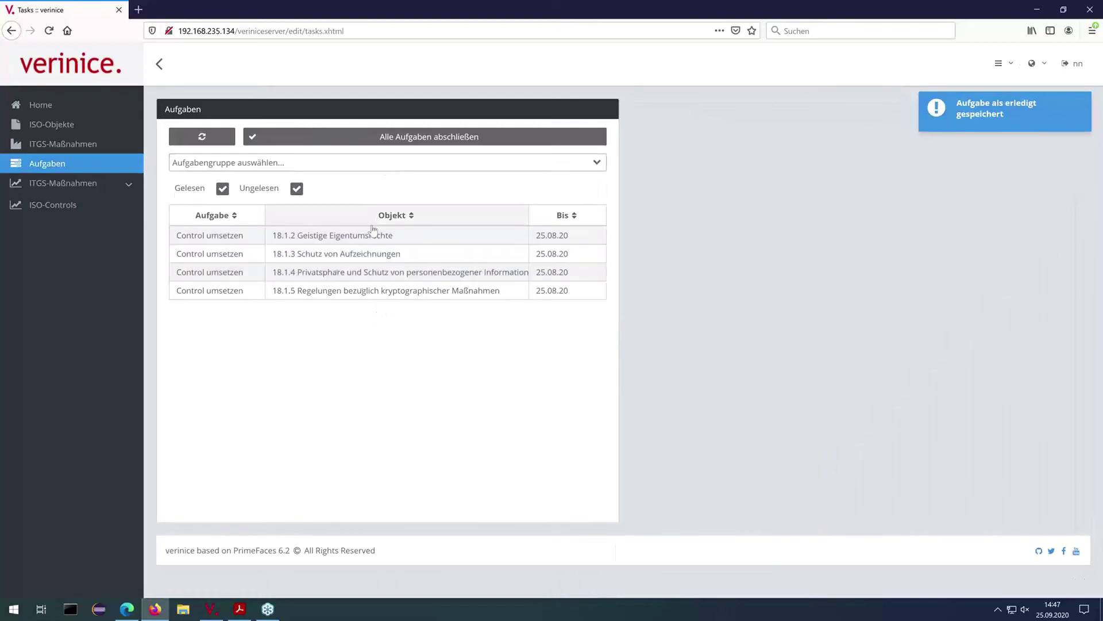
left_click(387, 239)
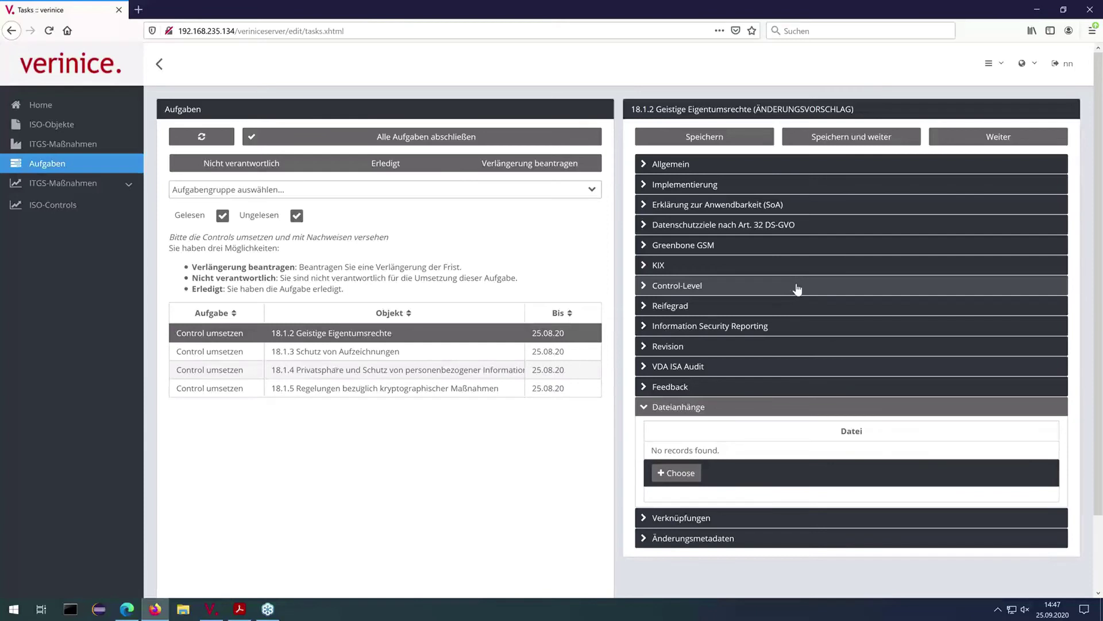
Mark the 18.1.2 Geistige Eigentumsrechte task as Nicht verantwortlich and open the task for 18.1.3 Schutz von Aufzeichnungen
left_click(236, 165)
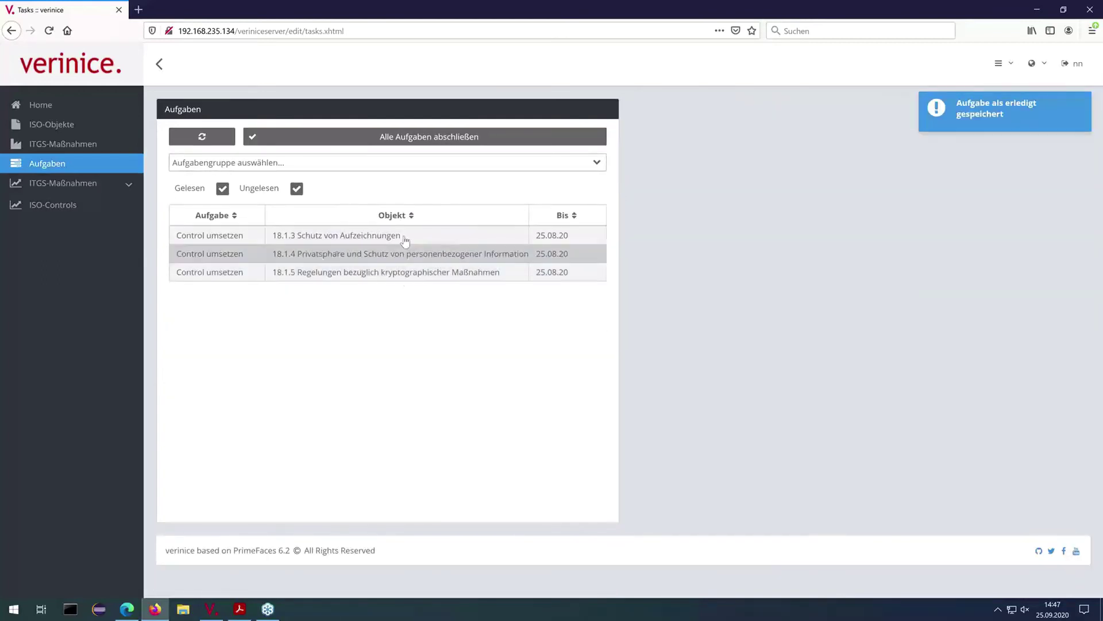
left_click(368, 240)
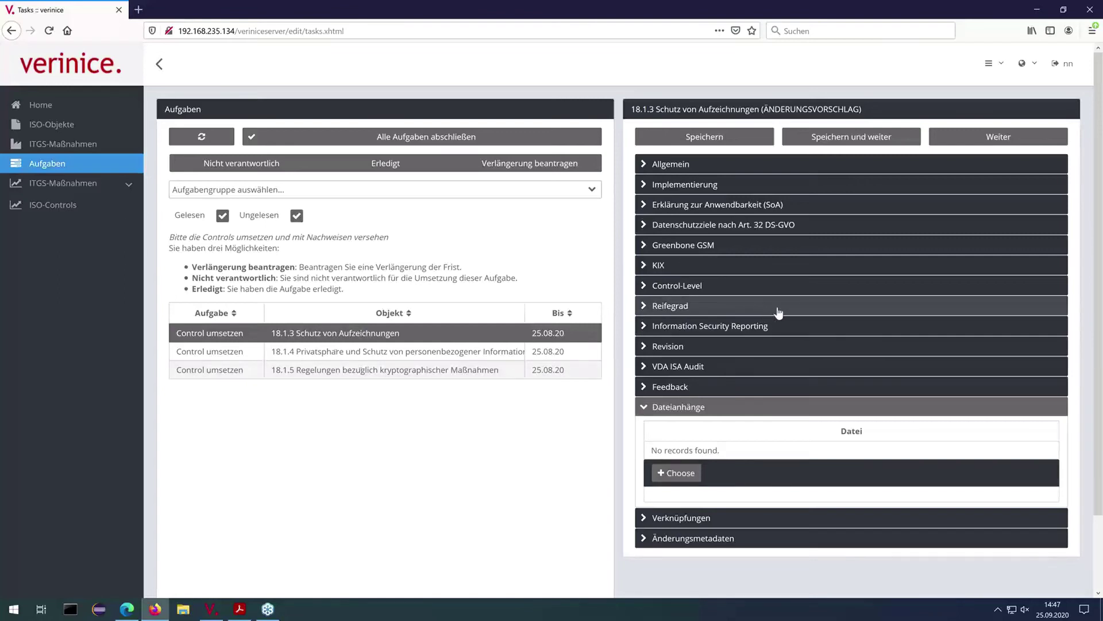
Request a deadline extension for the 18.1.3 task with the justification "bitte bitte - 20.12.2055"
left_click(545, 167)
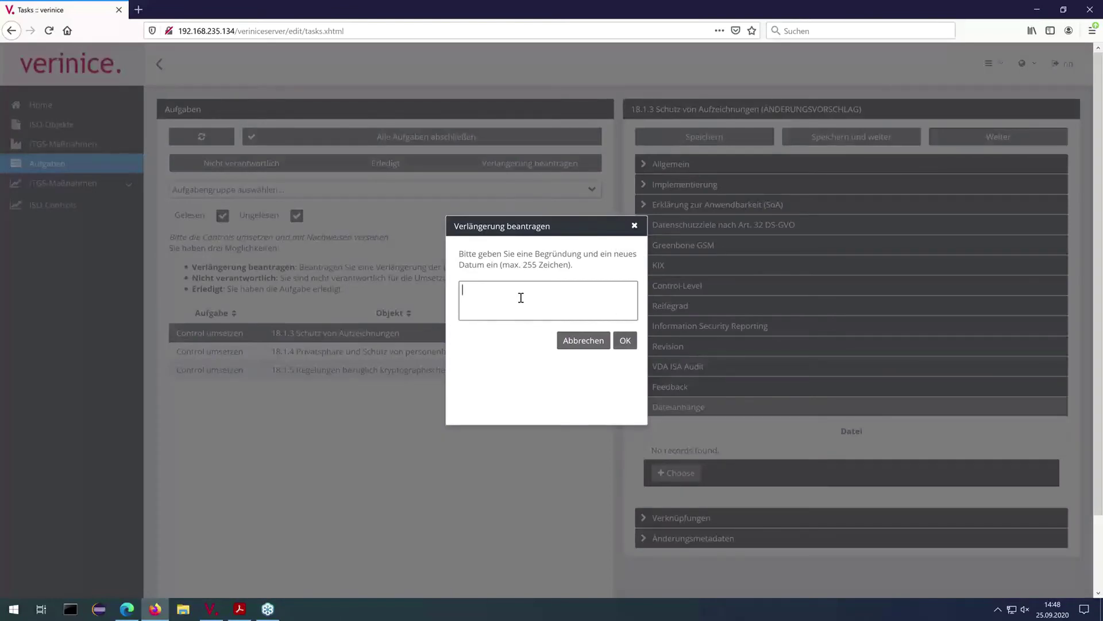
type("bitte bitte - 20.12.2055")
left_click(625, 342)
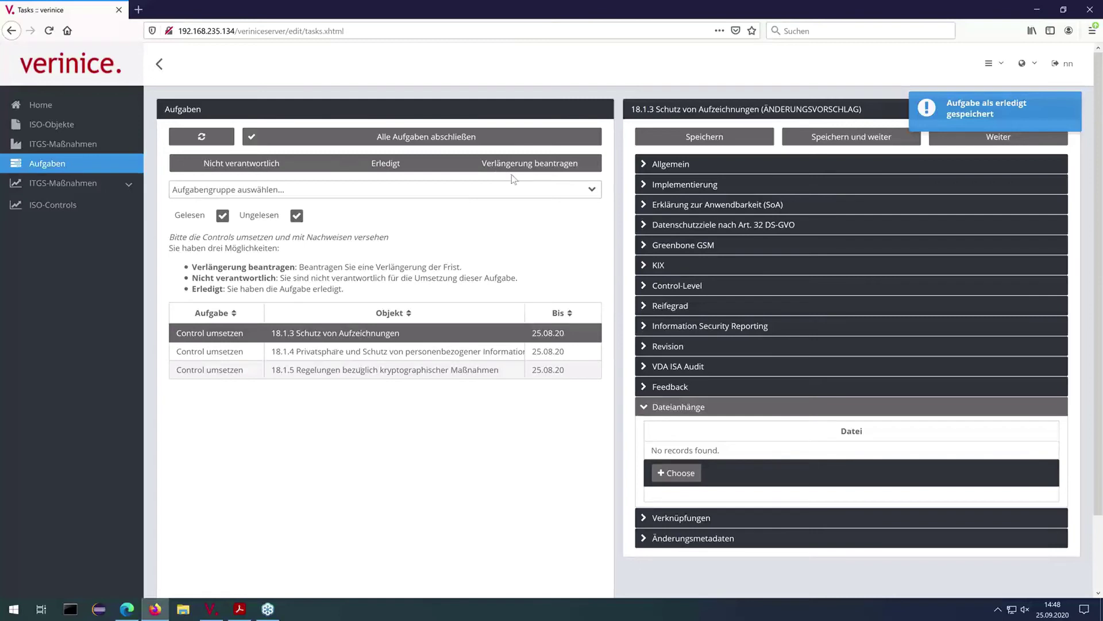
mouse_move(972, 69)
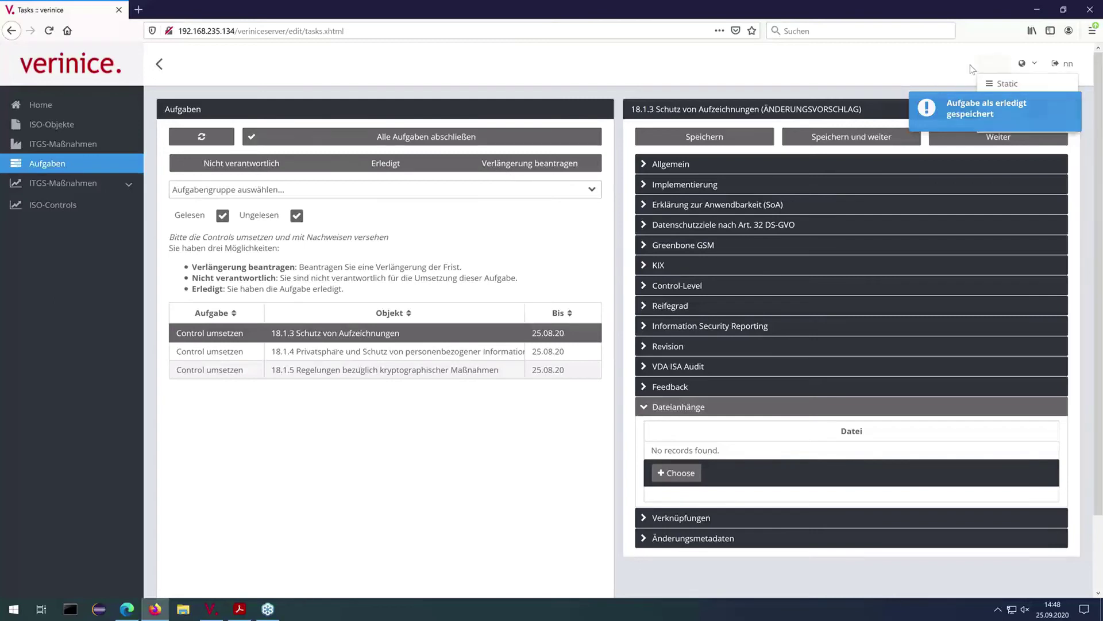
Switch to the verinice.PRO client, open the Aufgaben view, and enlarge it to show the returned tasks
left_click(1036, 11)
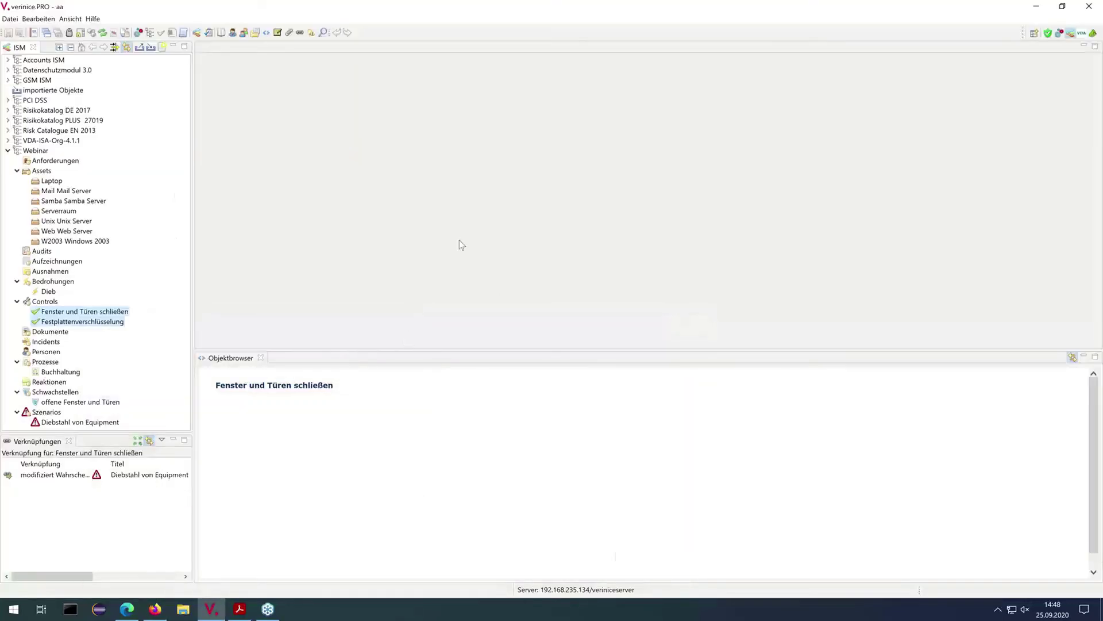
left_click(87, 314)
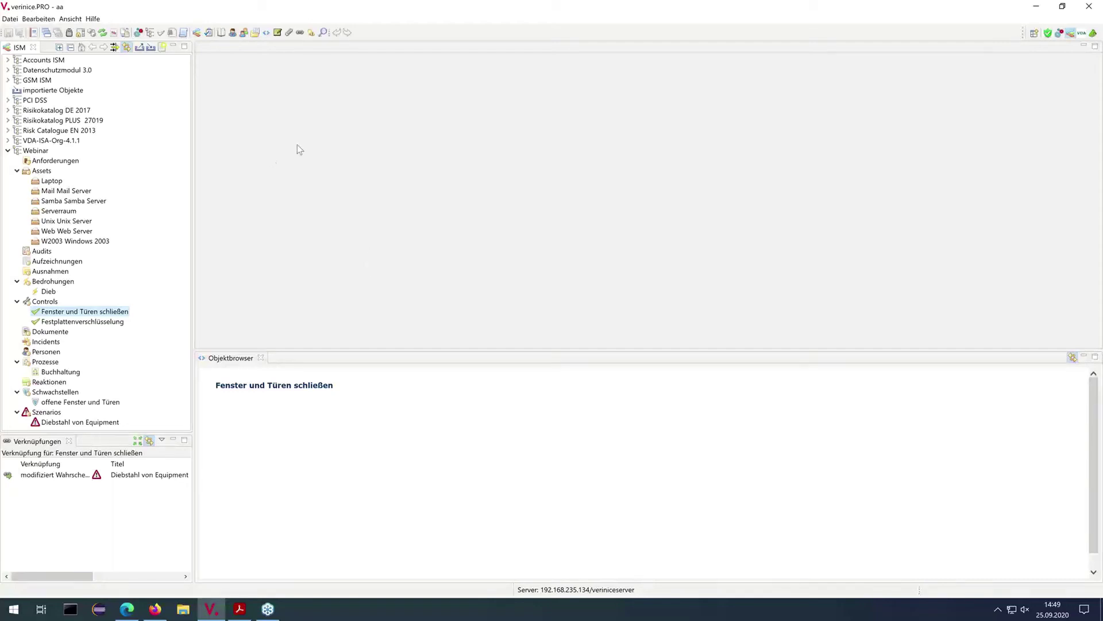
left_click(208, 33)
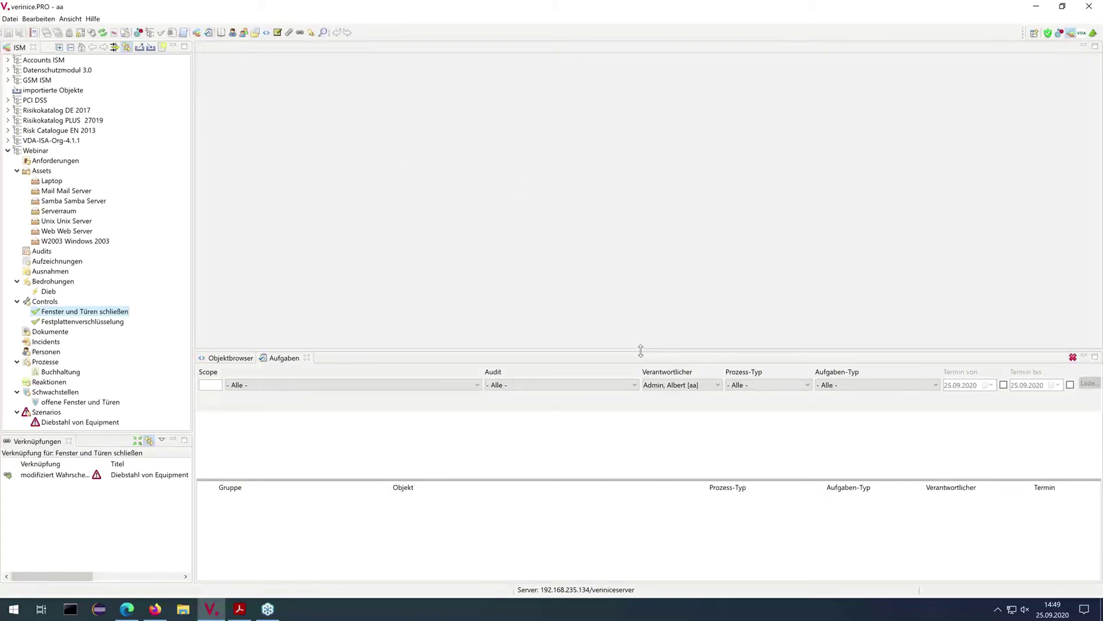
left_click_drag(640, 348, 648, 219)
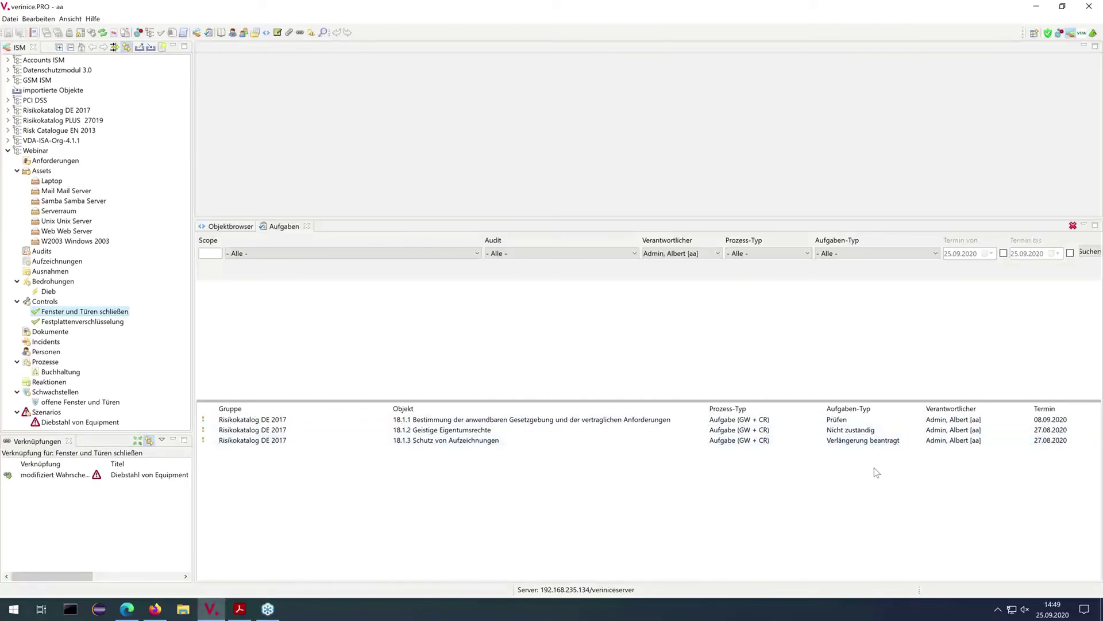
Examine the justification of the 18.1.3 extension request and the calendar for changing its due date, leaving the date unchanged
left_click(871, 446)
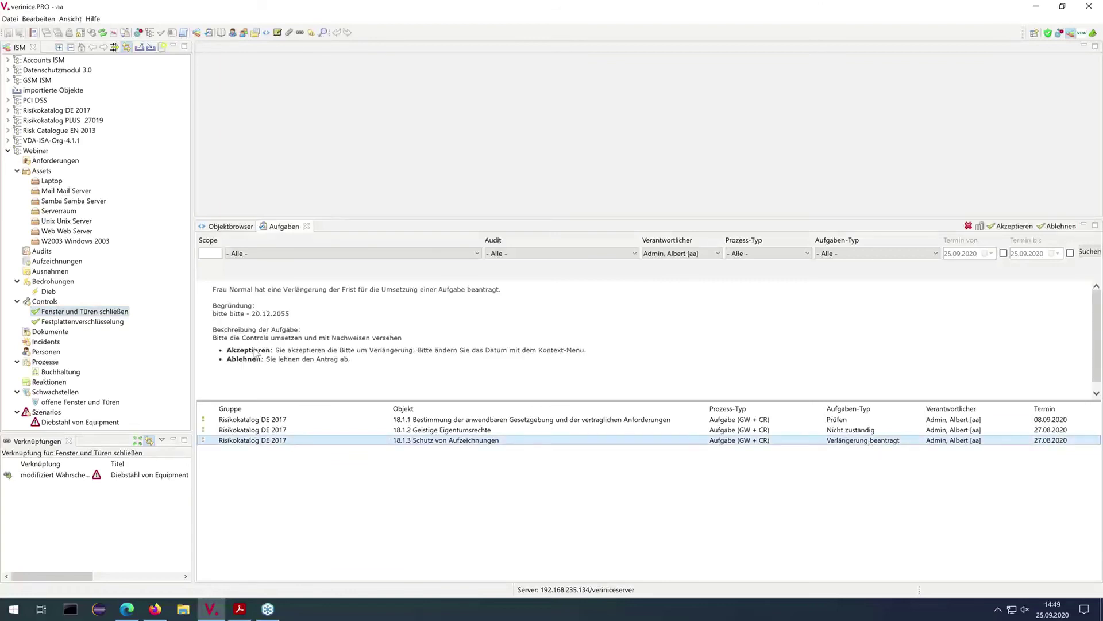
left_click_drag(213, 313, 293, 320)
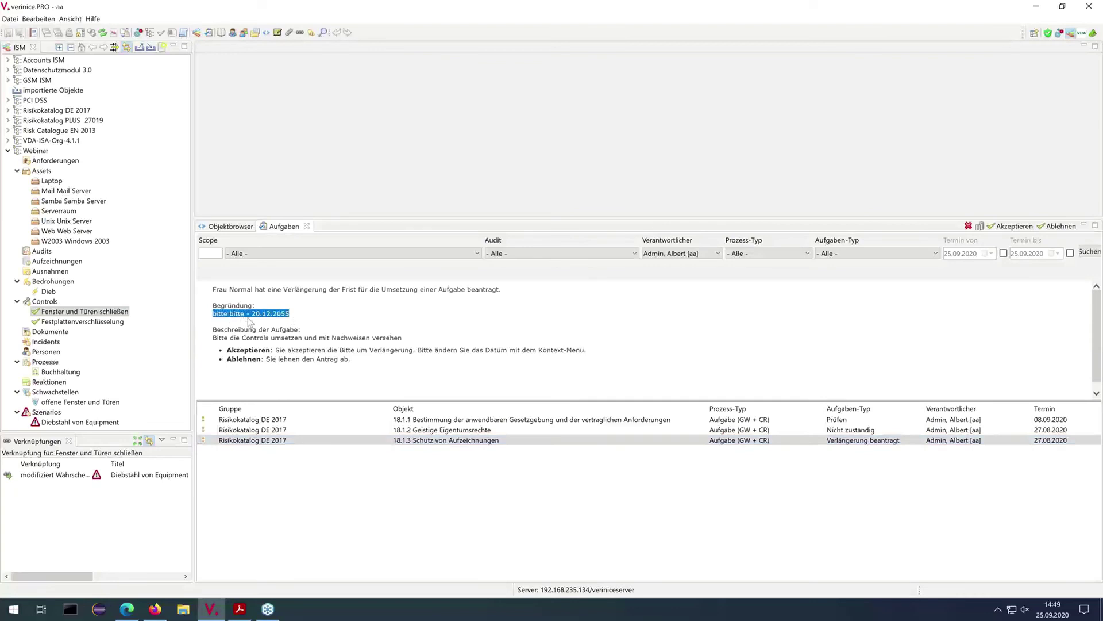
left_click(301, 314)
left_click(854, 442)
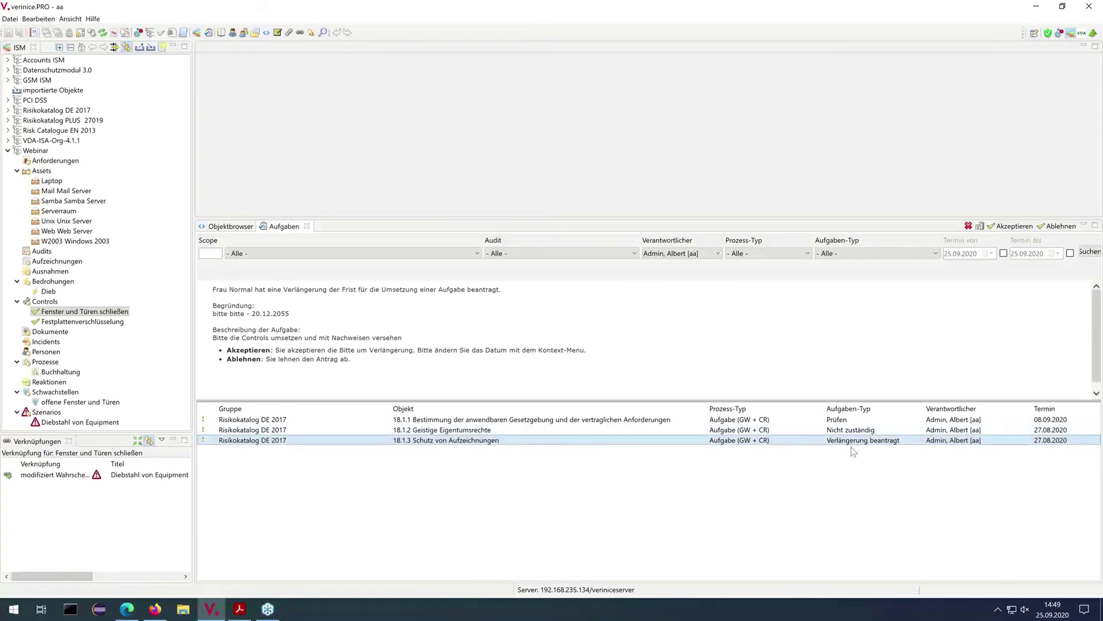
right_click(855, 444)
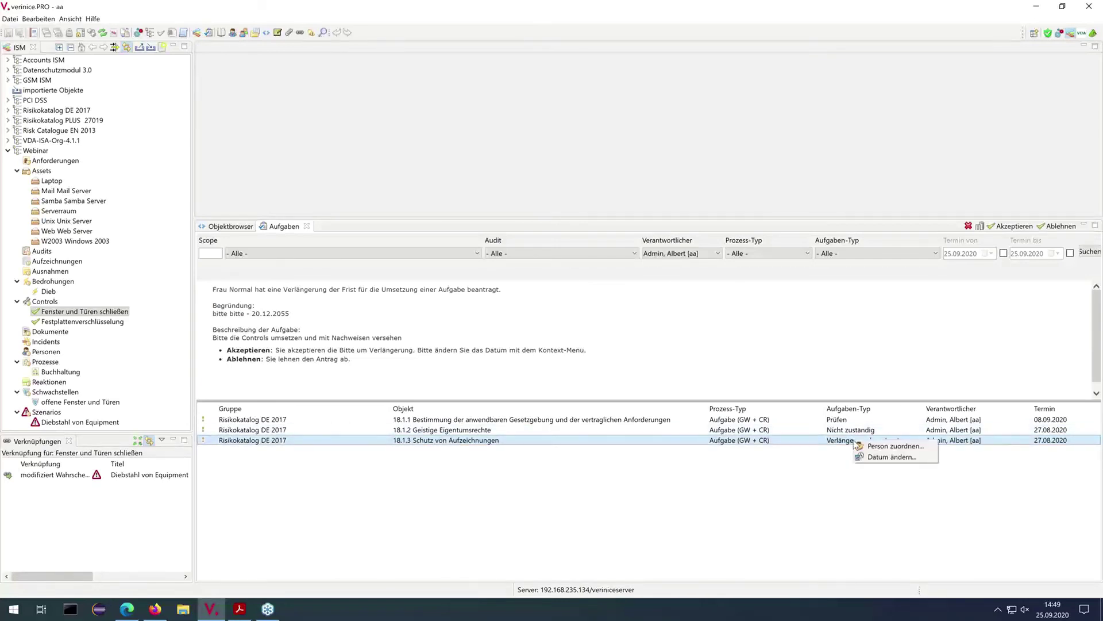
left_click(892, 457)
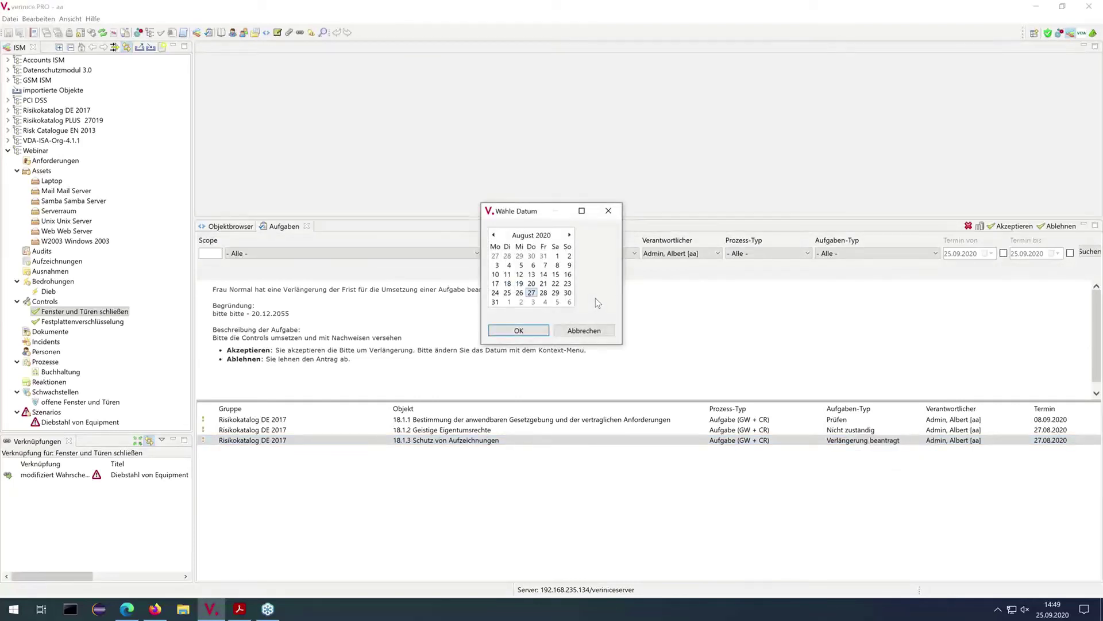
left_click(609, 212)
View the Nicht zuständig task for 18.1.2 and the list of persons available for reassignment, without assigning anyone
left_click(869, 431)
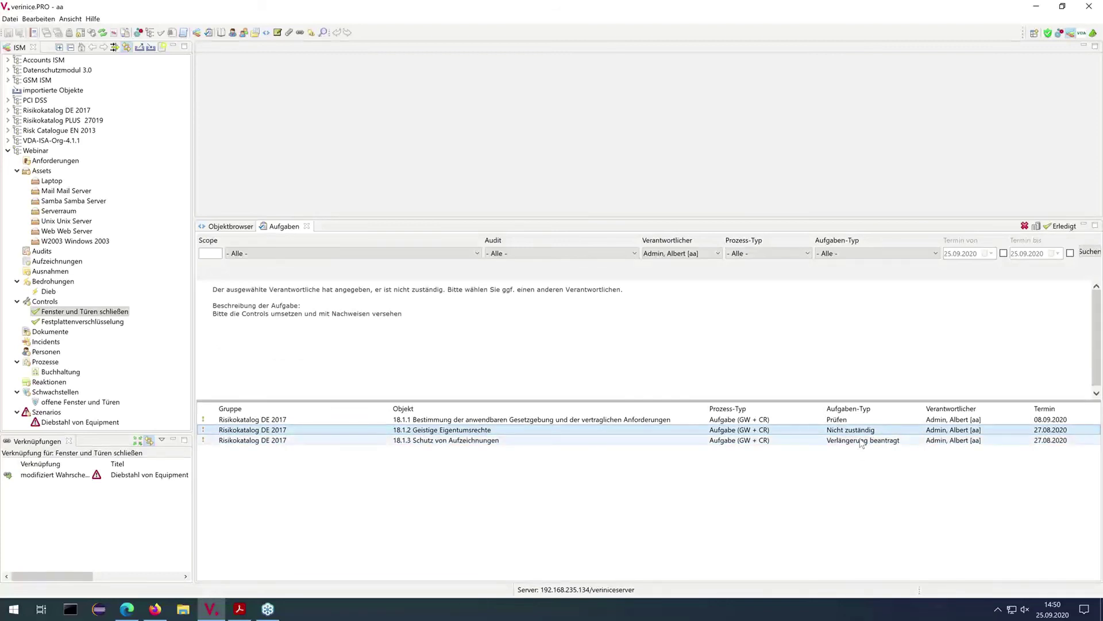
right_click(860, 433)
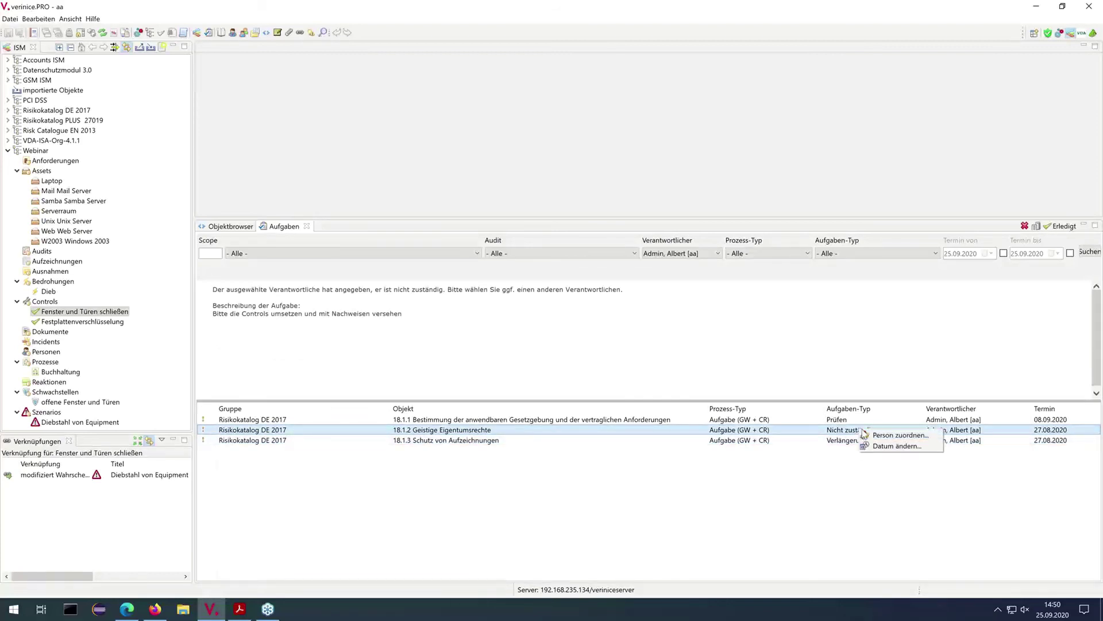
left_click(907, 437)
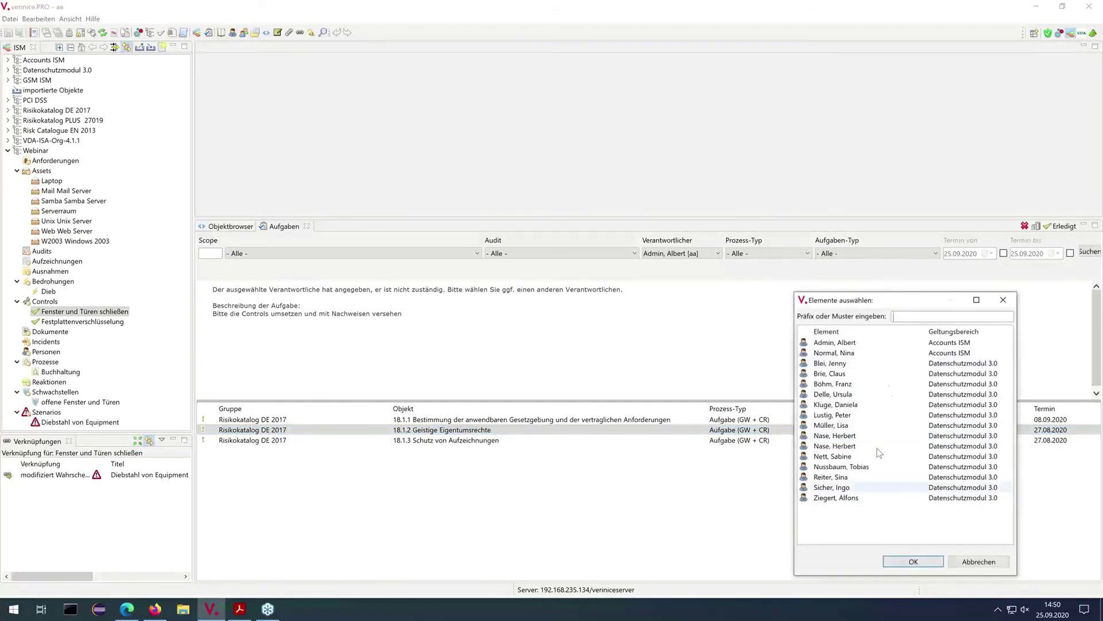
left_click(977, 560)
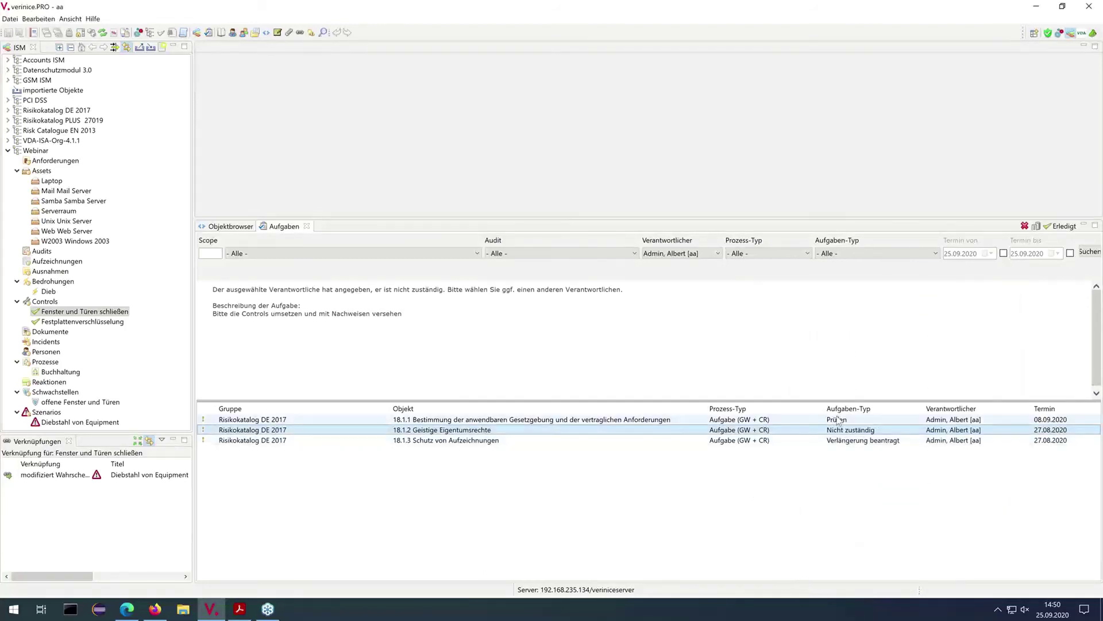
Compare the old and new field values submitted in the Prüfen task for control 18.1.1
left_click(837, 420)
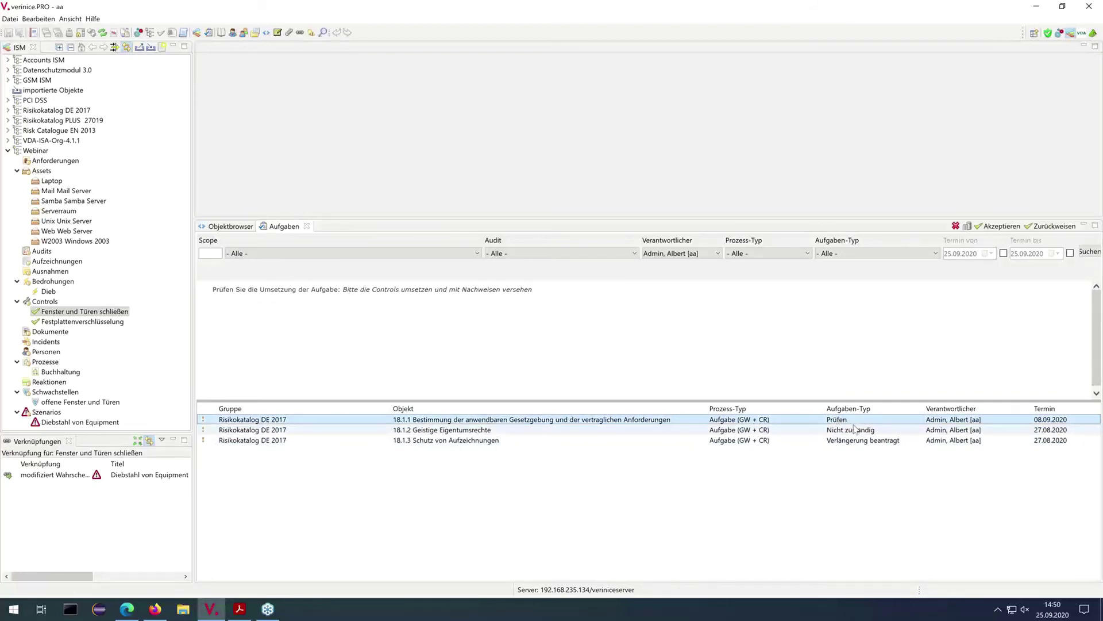
left_click(967, 227)
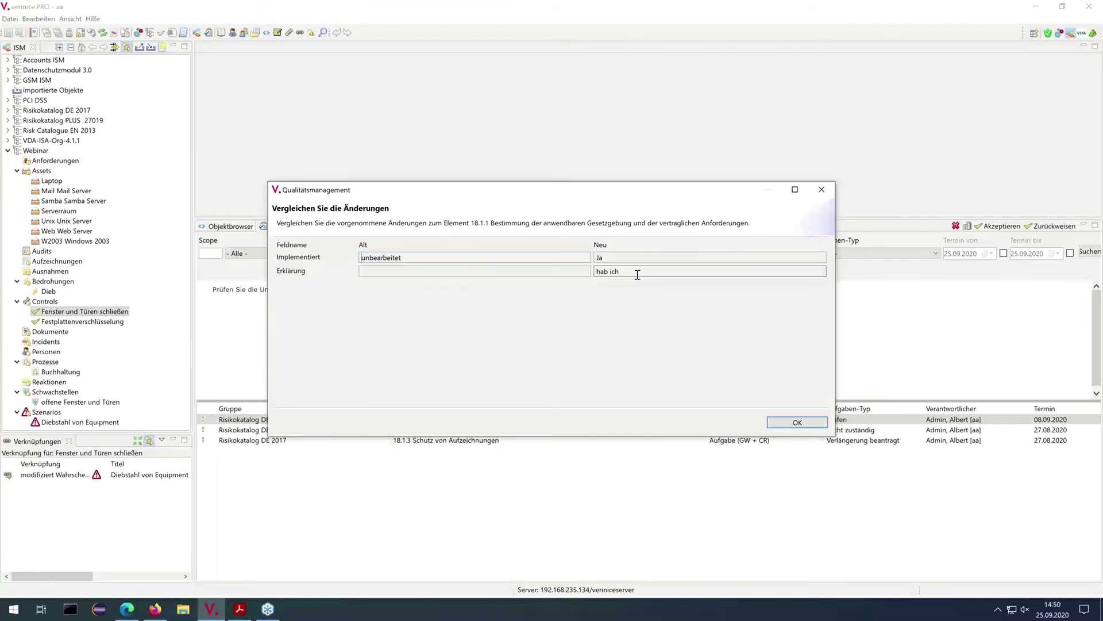
left_click(789, 423)
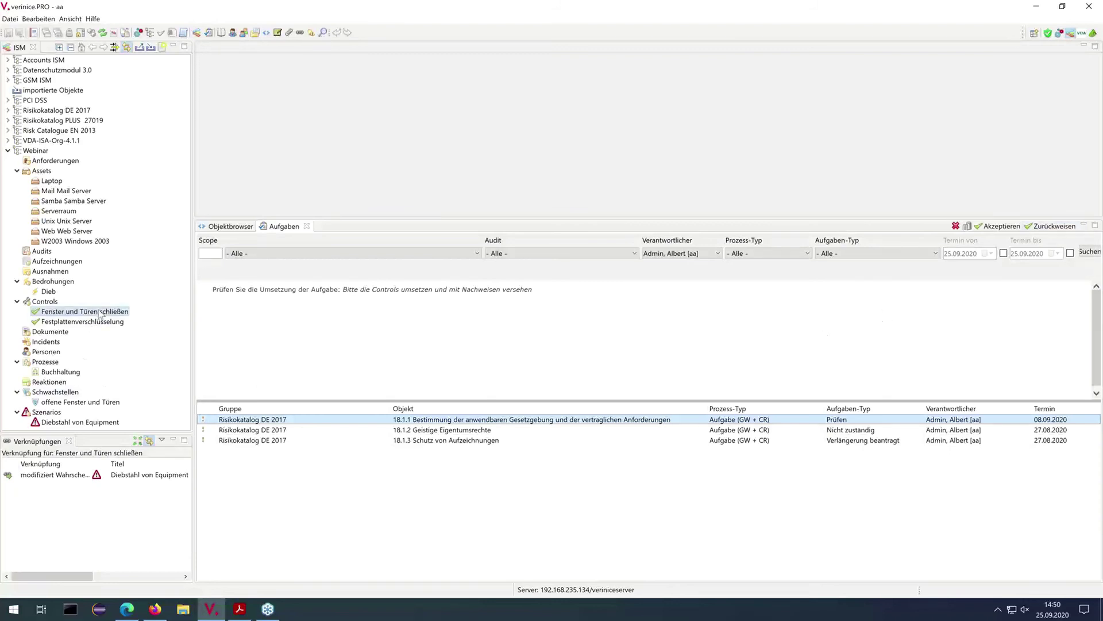
View the new-task options for the control Fenster und Türen schließen without creating a task, and reselect the 18.1.1 Prüfen task
right_click(99, 313)
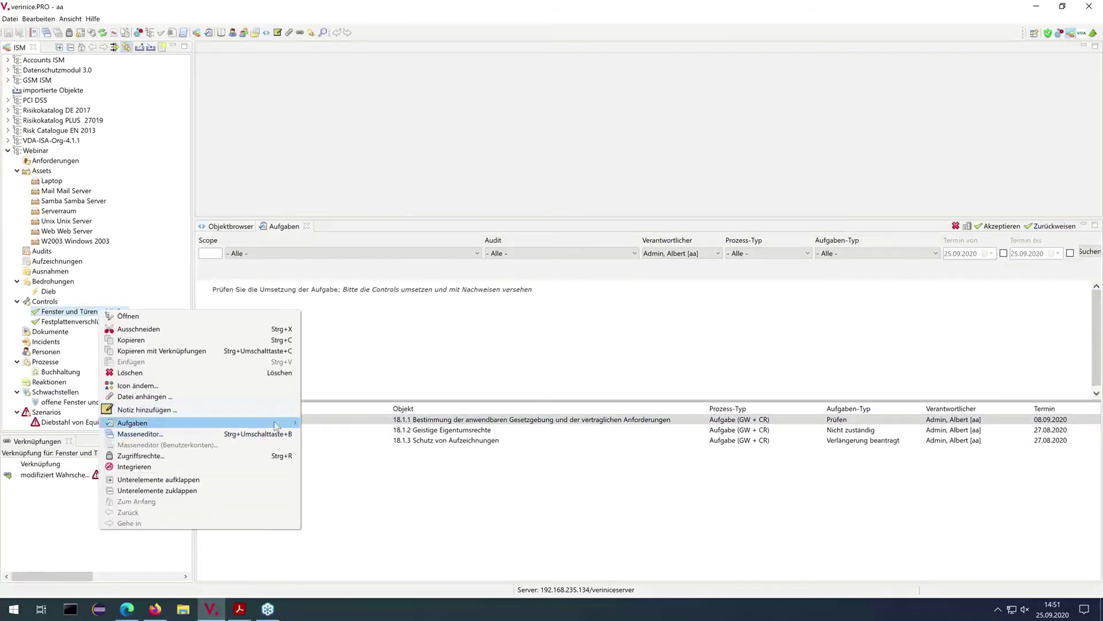
mouse_move(285, 423)
left_click(346, 423)
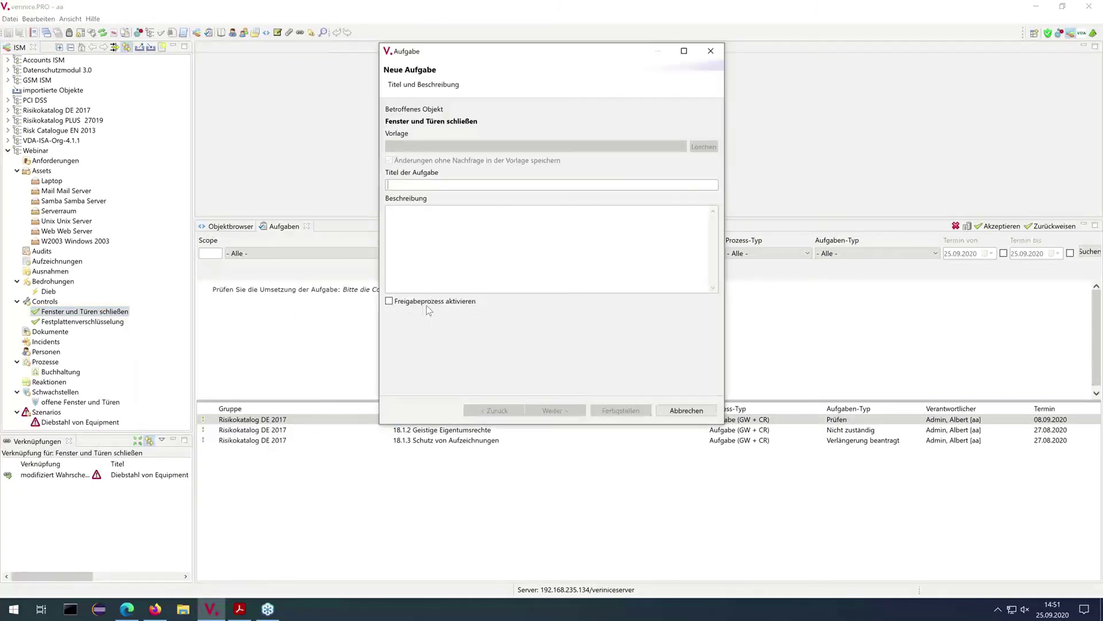
left_click(707, 409)
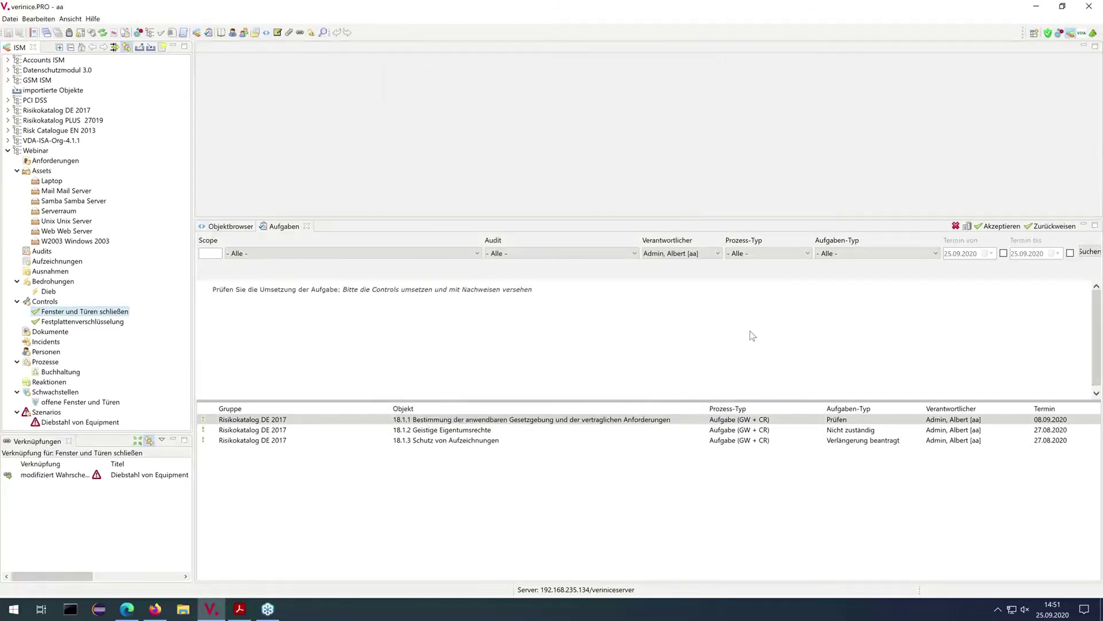
left_click(868, 420)
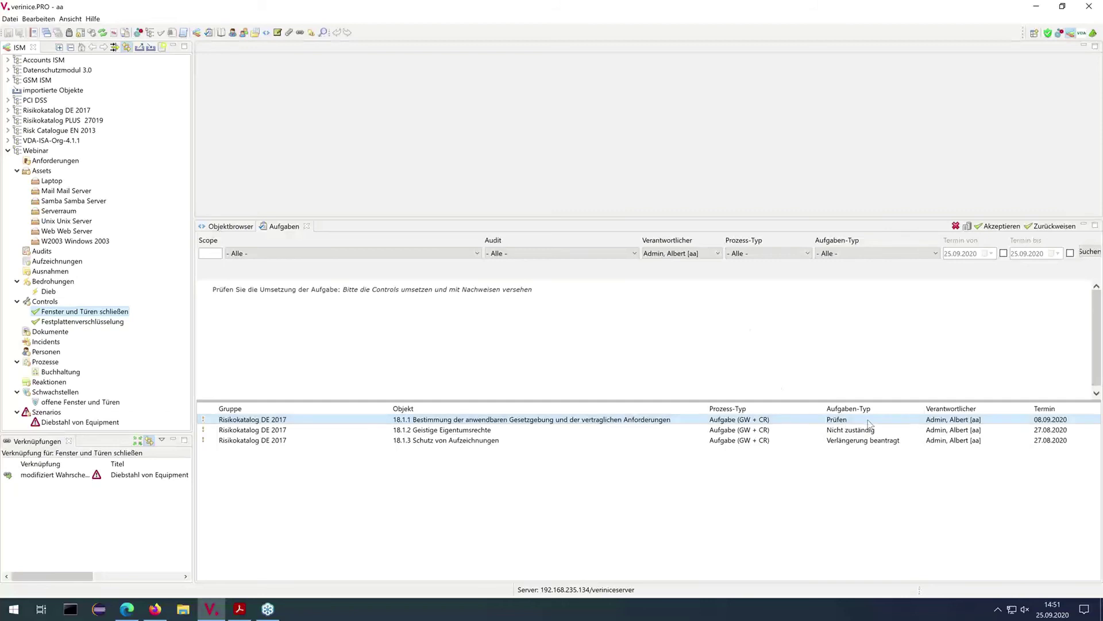
left_click(862, 422)
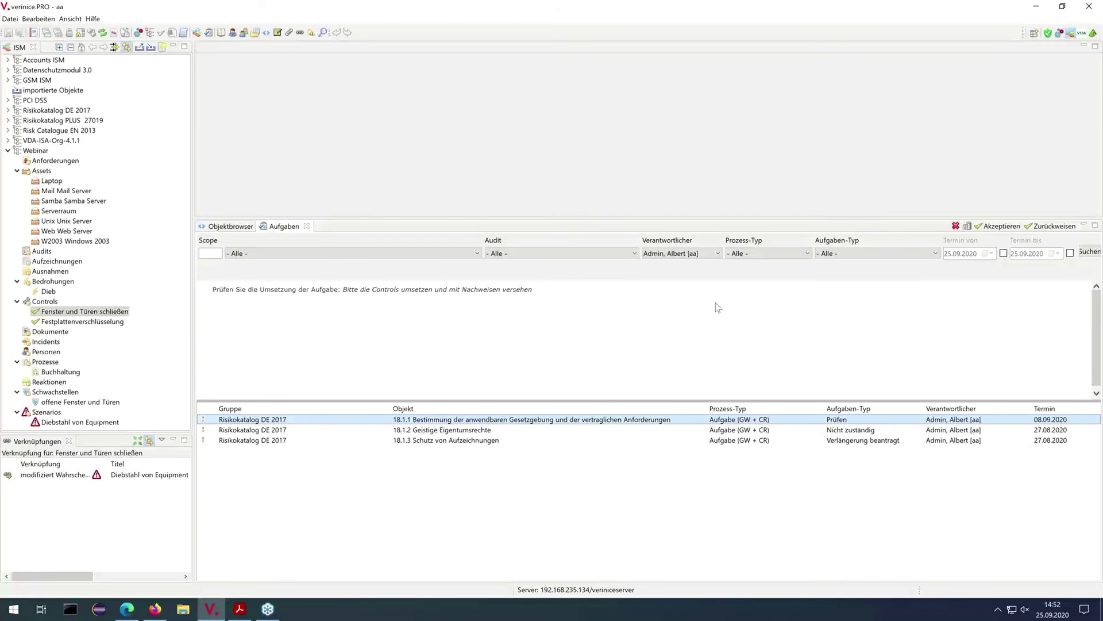
Filter the task list by Verantwortlicher to the tasks of user nn
left_click(716, 254)
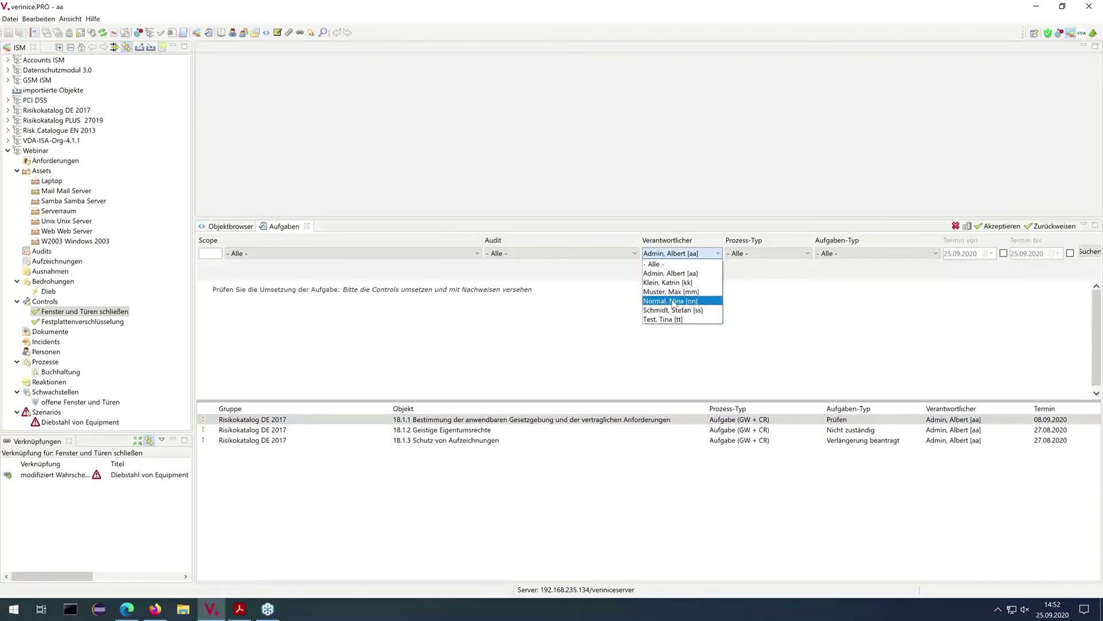
left_click(701, 303)
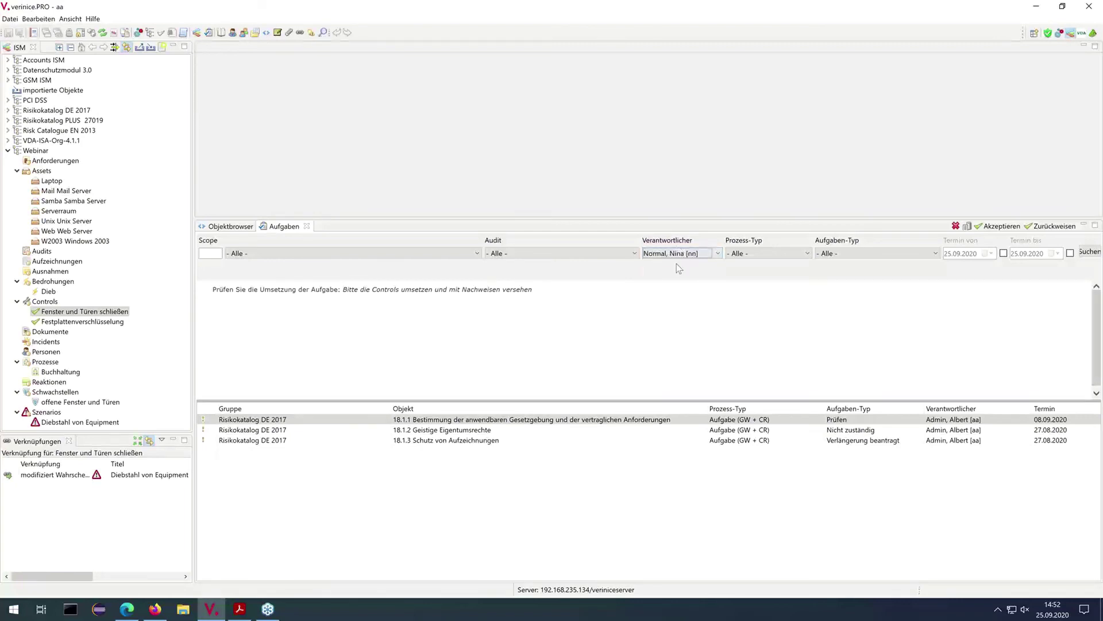
left_click(1090, 252)
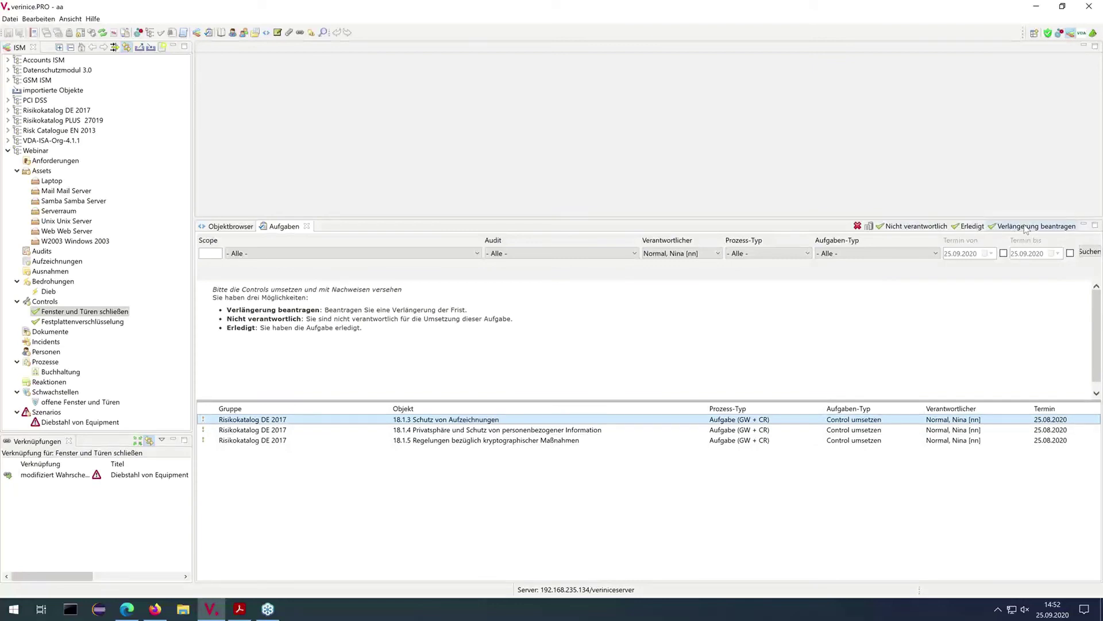
Open control 18.1.4 from the task list, set Implementiert to Ja, and save it as a change proposal
left_click(509, 432)
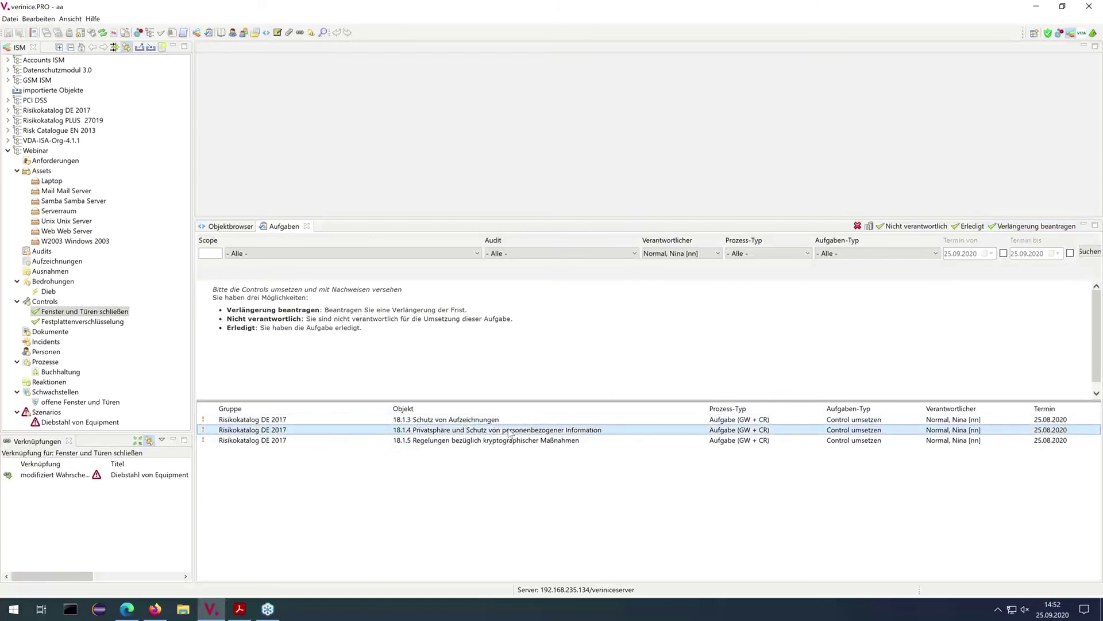
double_click(509, 430)
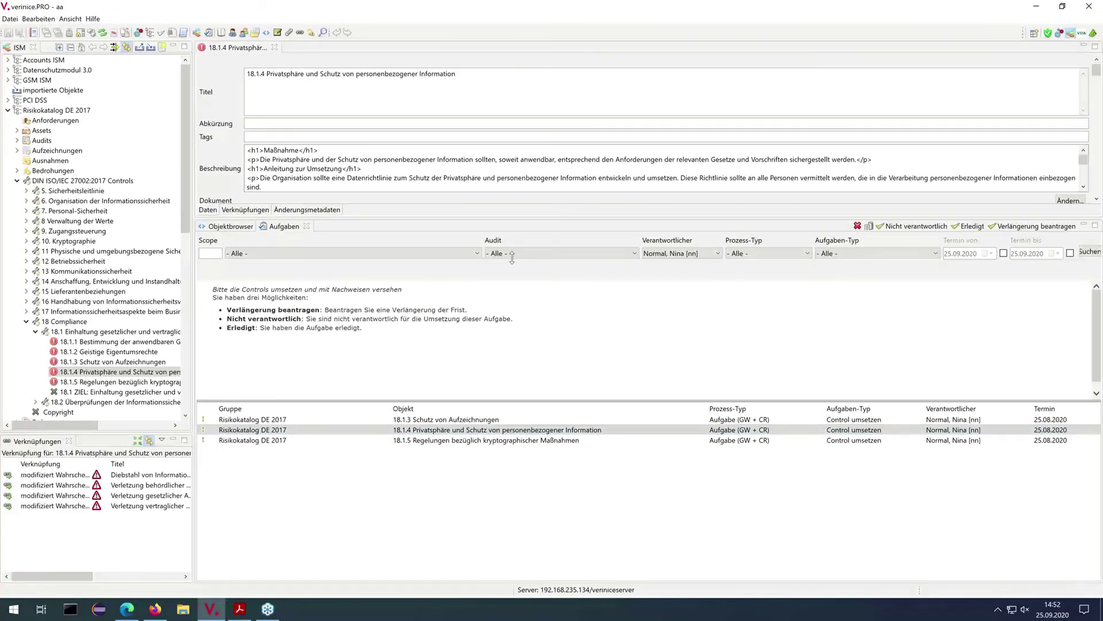
left_click(329, 229)
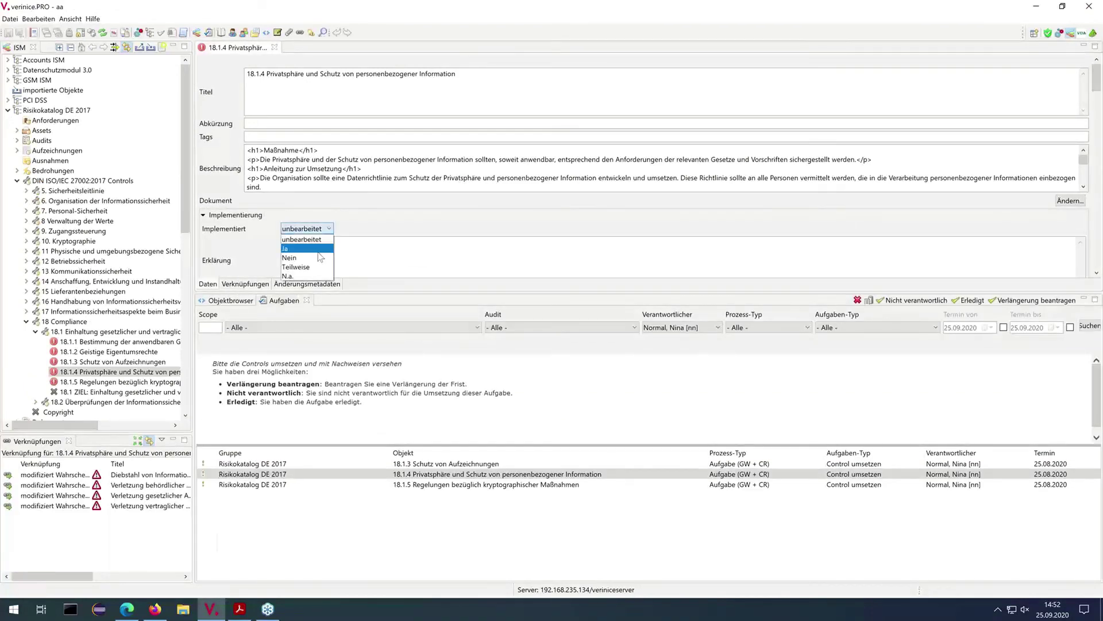
left_click(320, 253)
key("ctrl+s")
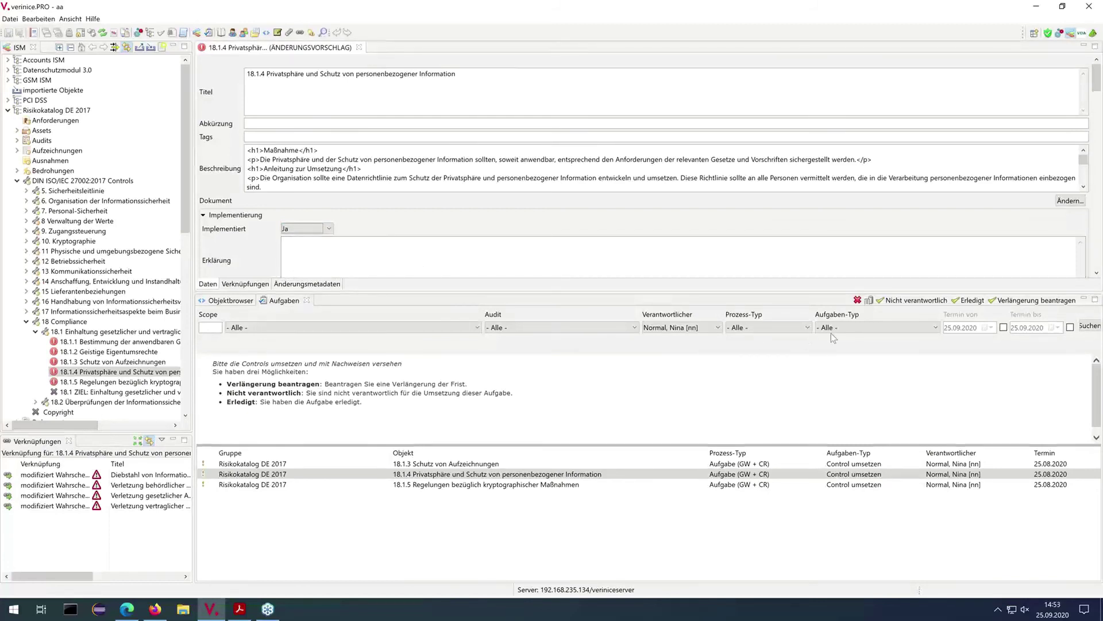
left_click(582, 476)
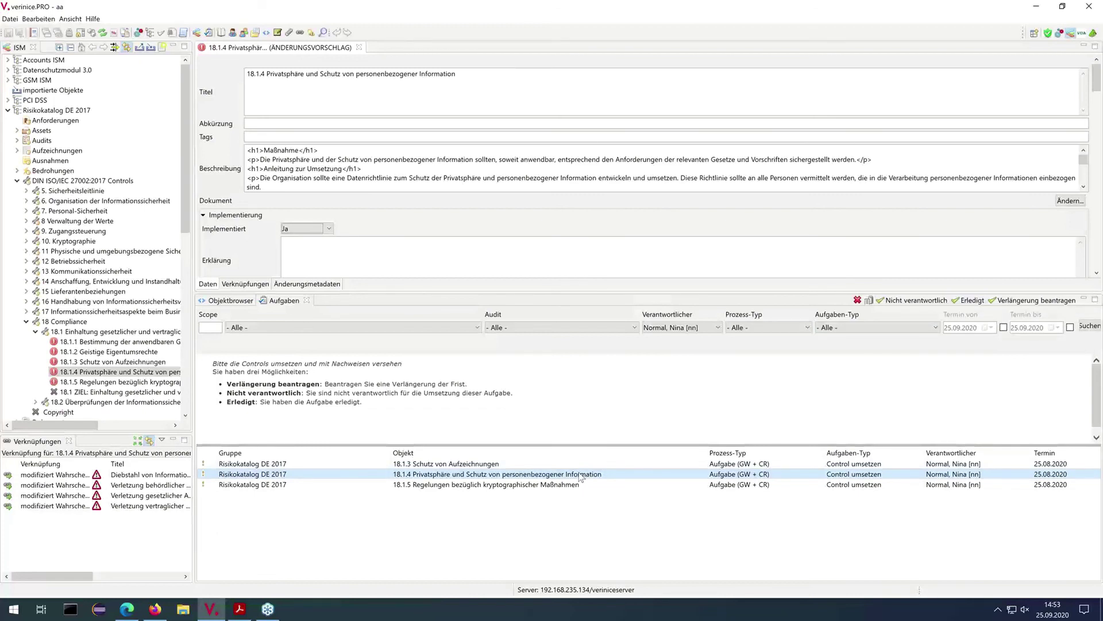
left_click(651, 375)
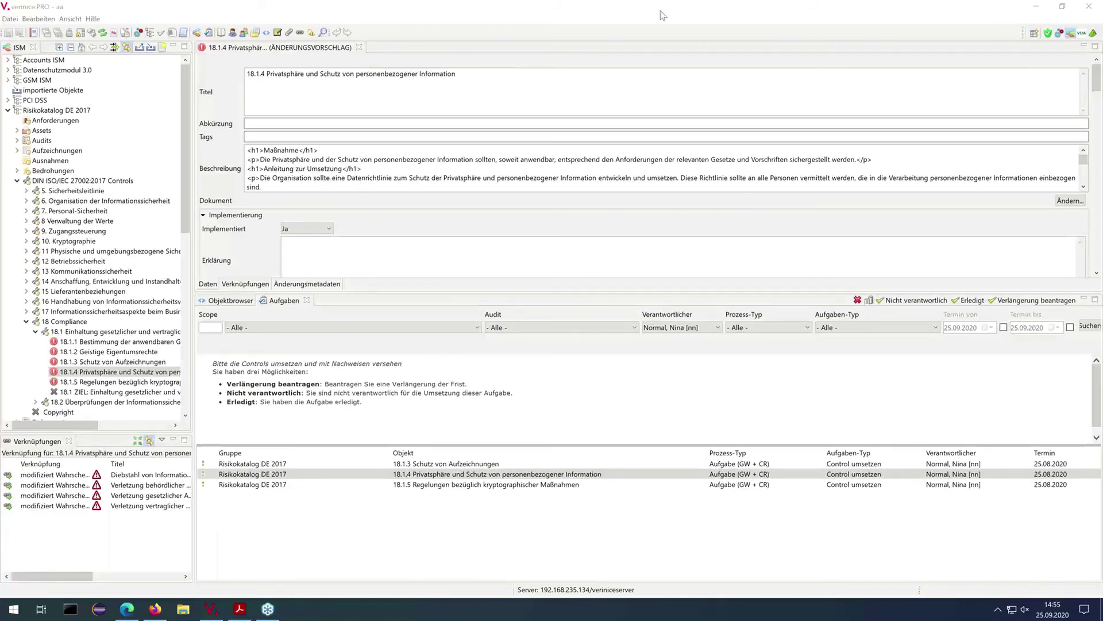
Start generating a report, choosing (S) ISM-ISO: Risikobehandlung as the report and Webinar as its Geltungsbereich
left_click(14, 20)
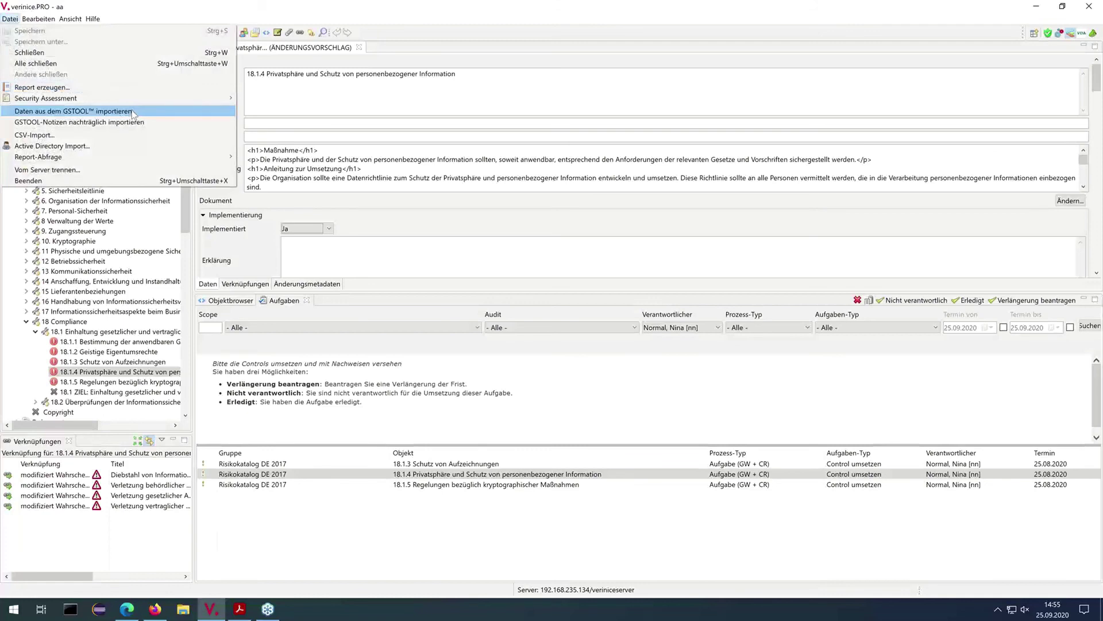
left_click(31, 87)
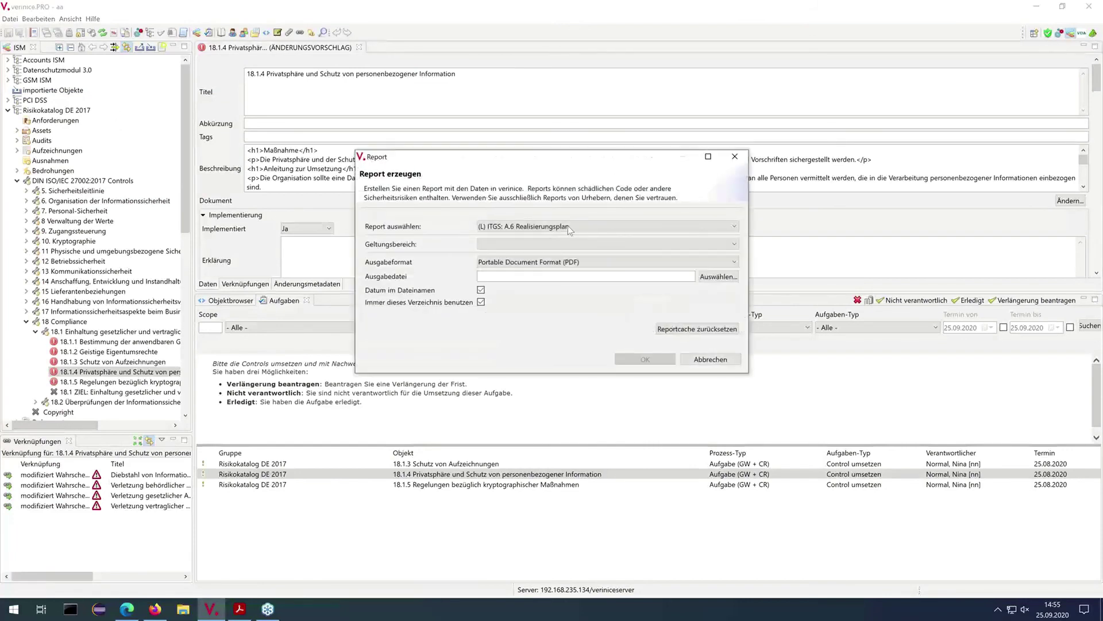
left_click(571, 230)
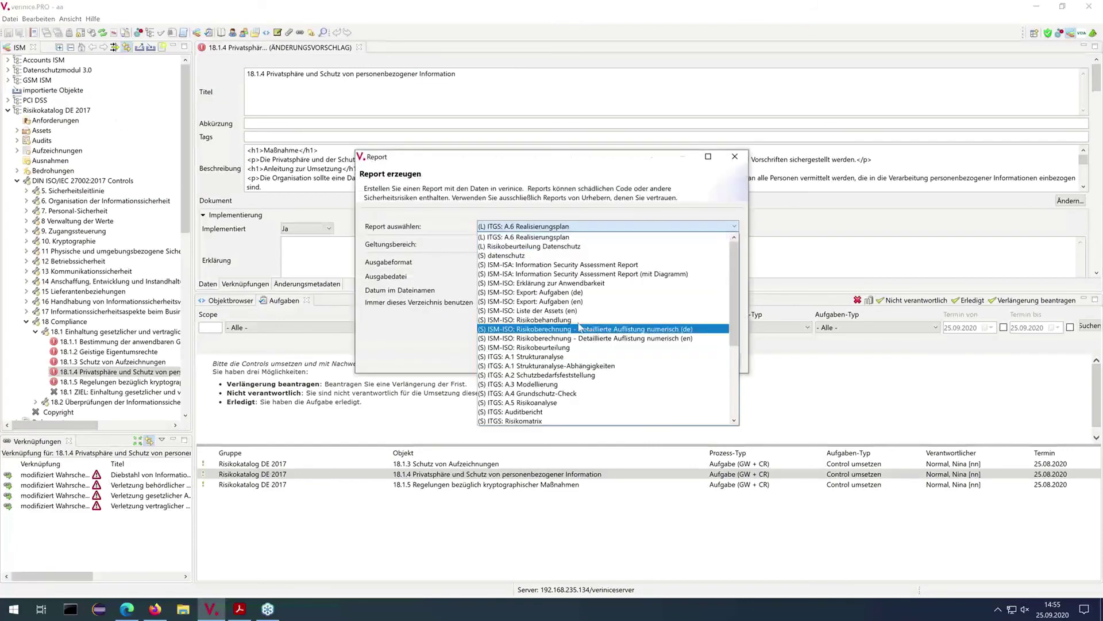
left_click(550, 321)
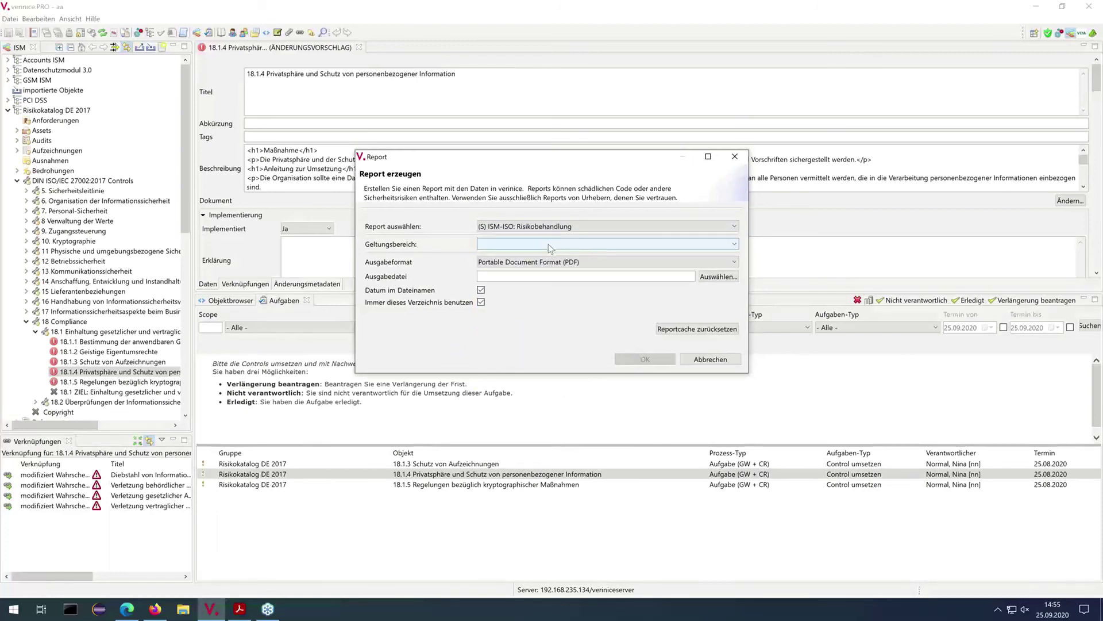
left_click(547, 243)
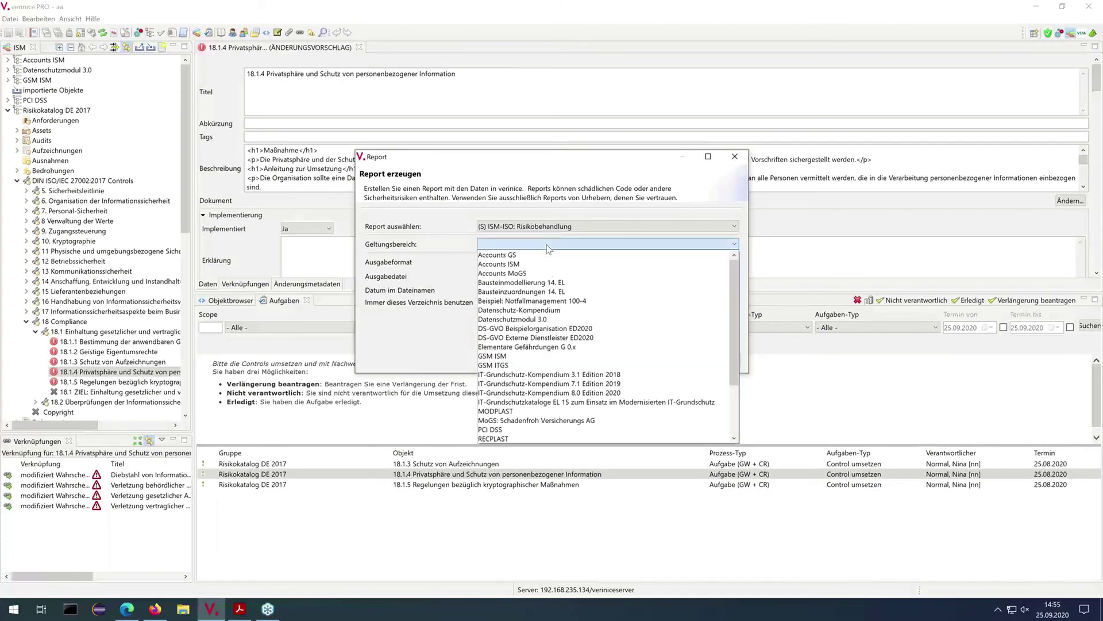
scroll(553, 346, "down", 2)
scroll(553, 346, "down", 2)
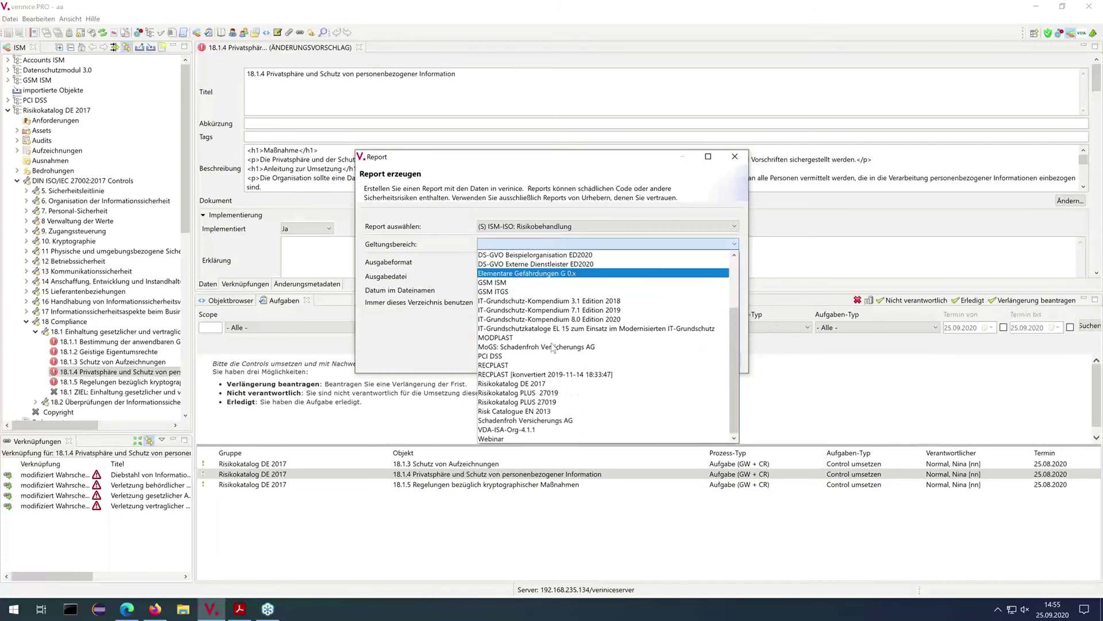
left_click(556, 438)
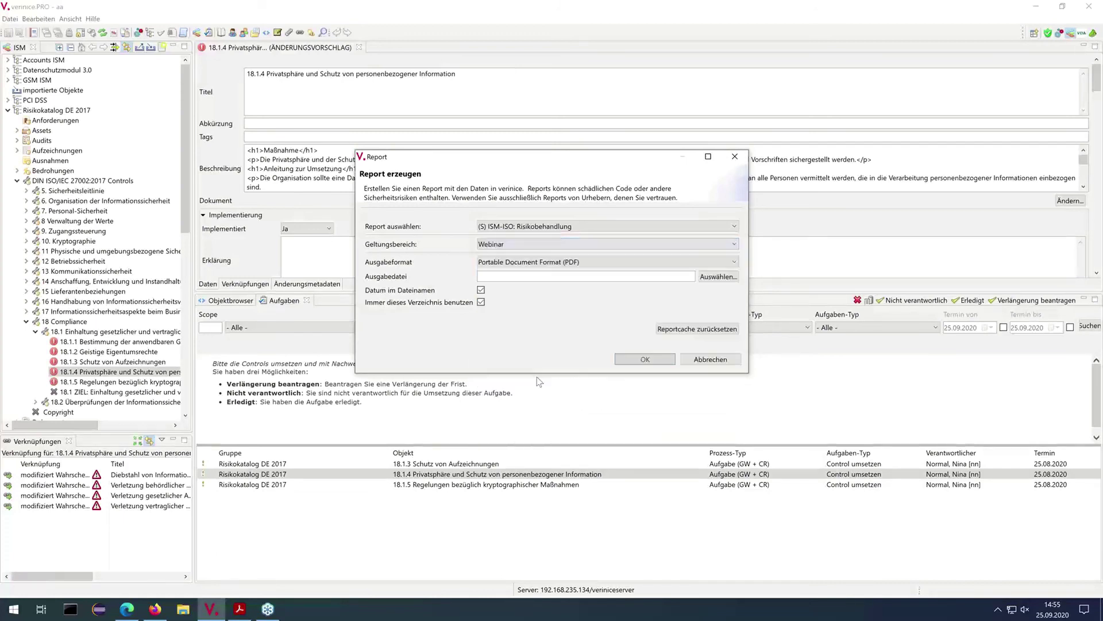
Reset the report cache, generate the report as the PDF ISM-ISO_Risikobehandlung_Webinar_2020-09-25 on the Desktop, and open it
left_click(704, 278)
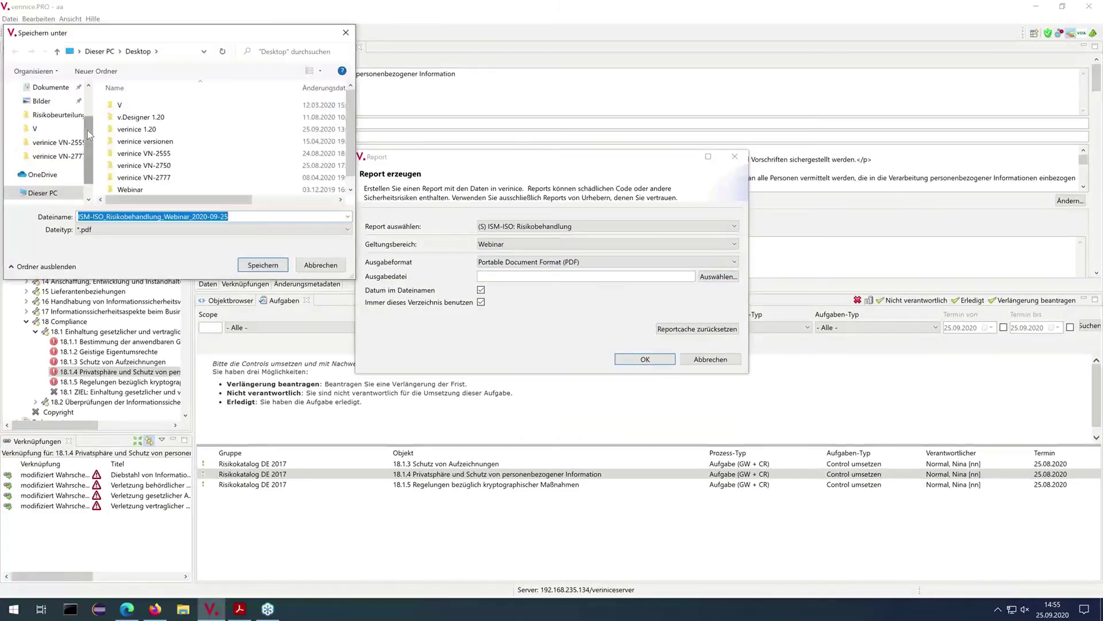
left_click(256, 266)
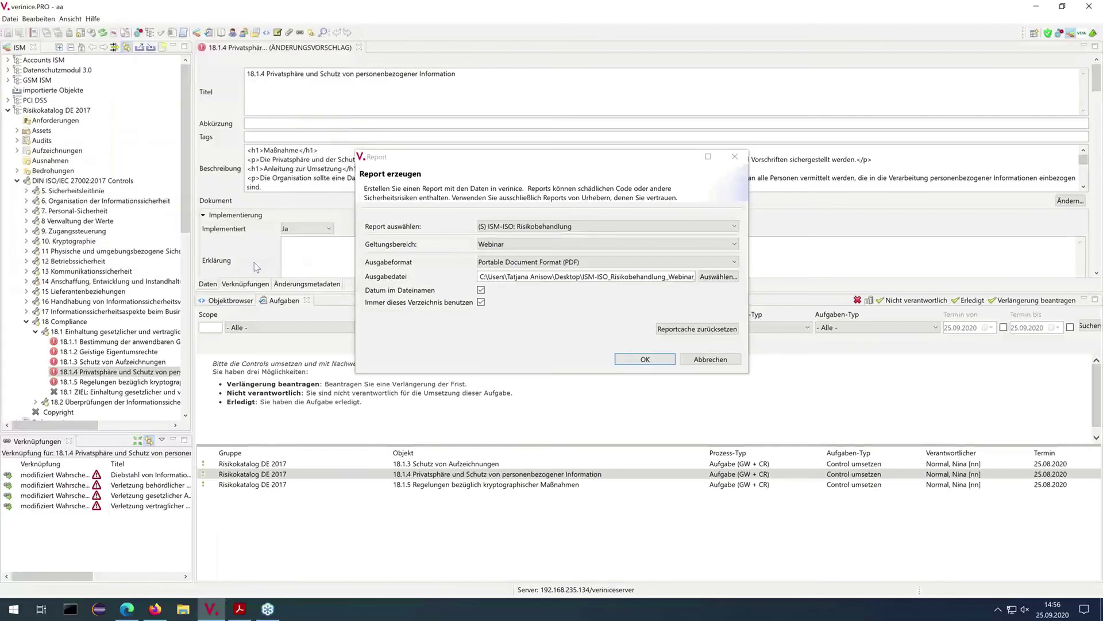
left_click(690, 330)
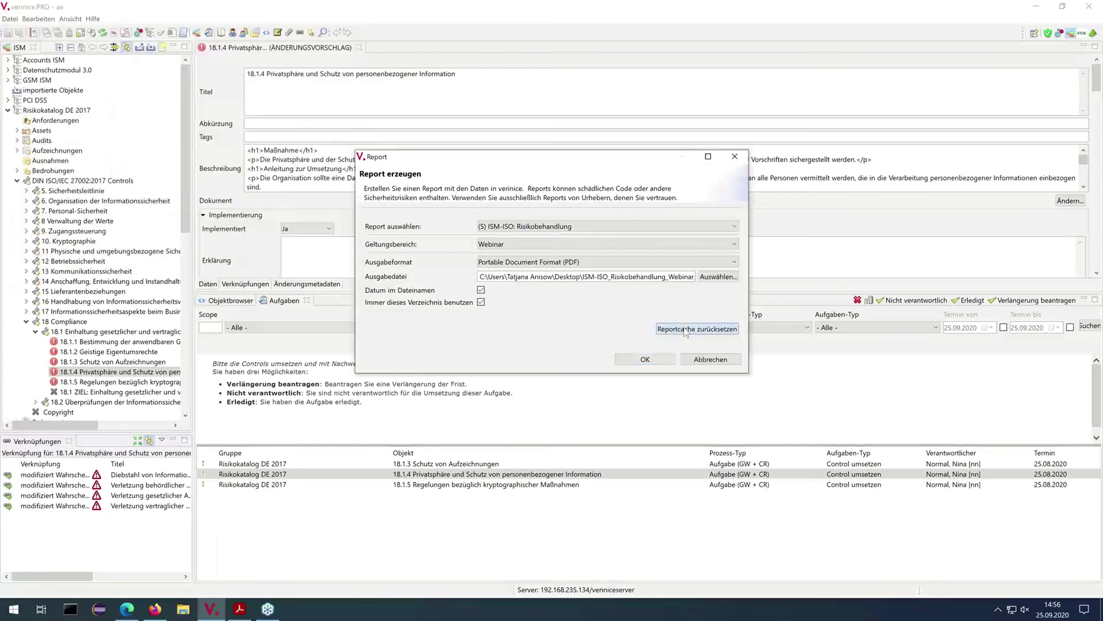
left_click(619, 274)
left_click(657, 360)
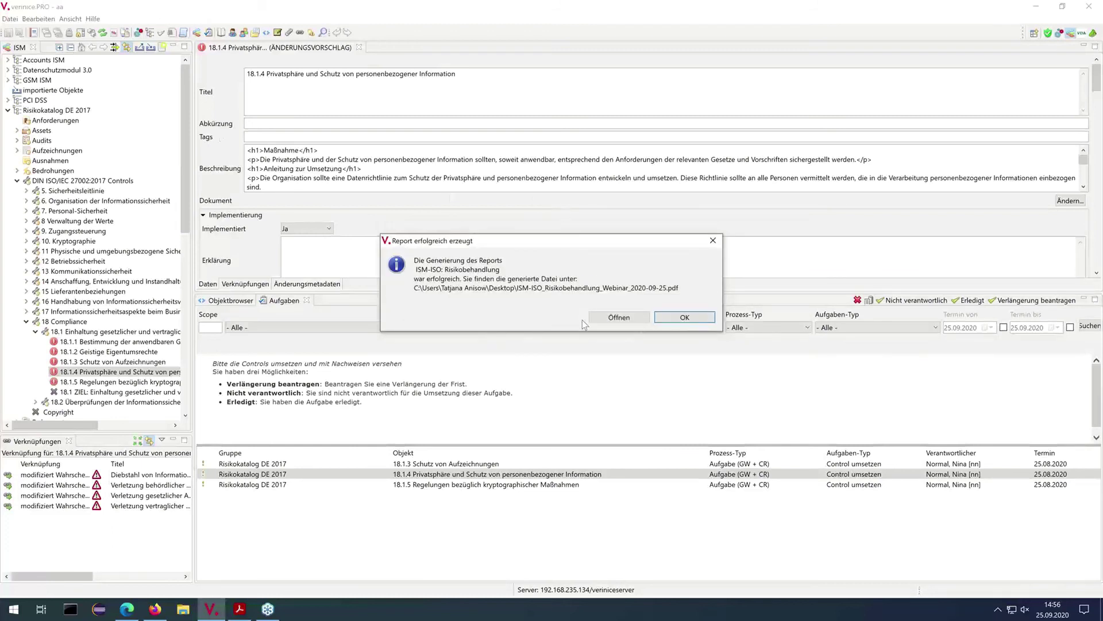
left_click(616, 317)
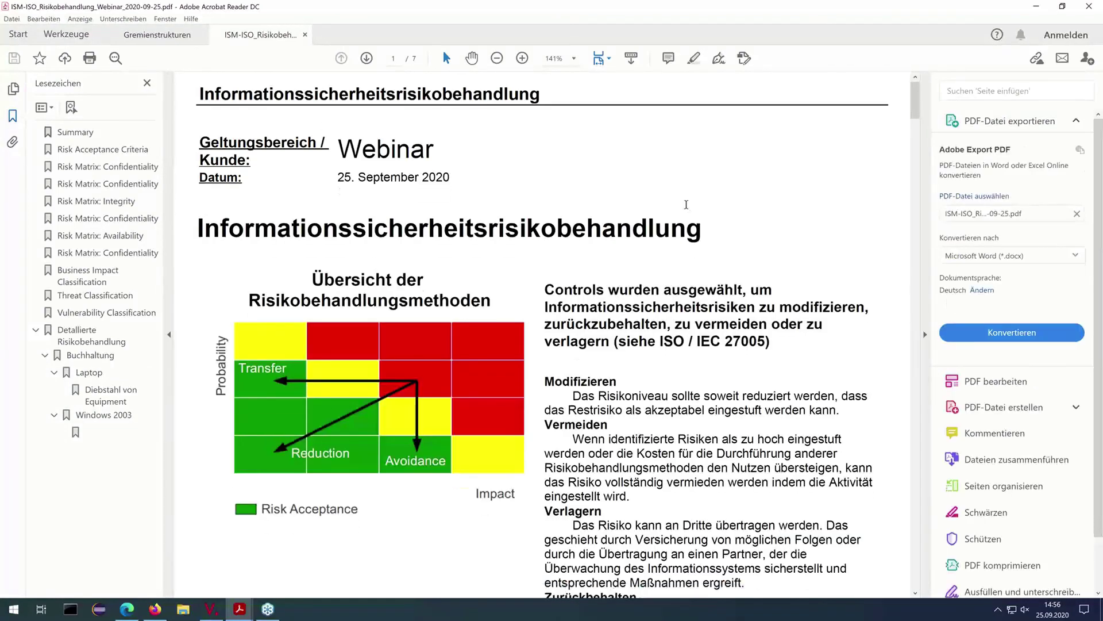
Examine the report's risk treatment methods, acceptance criteria, and risk matrices for confidentiality, integrity and availability
scroll(686, 205, "down", 1)
scroll(686, 205, "down", 5)
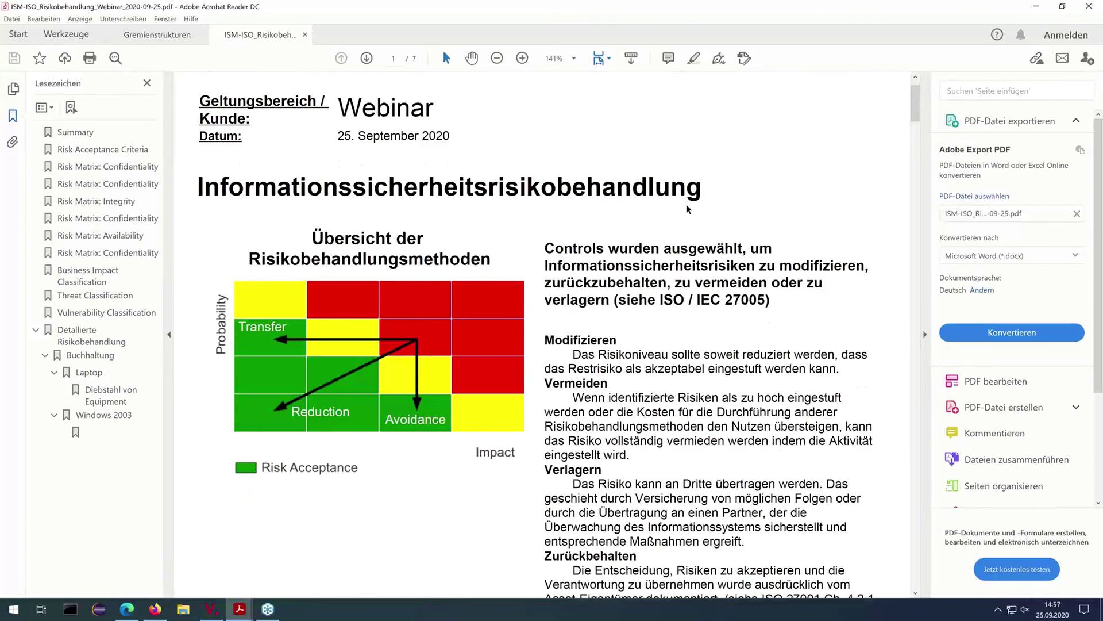
scroll(686, 204, "down", 3)
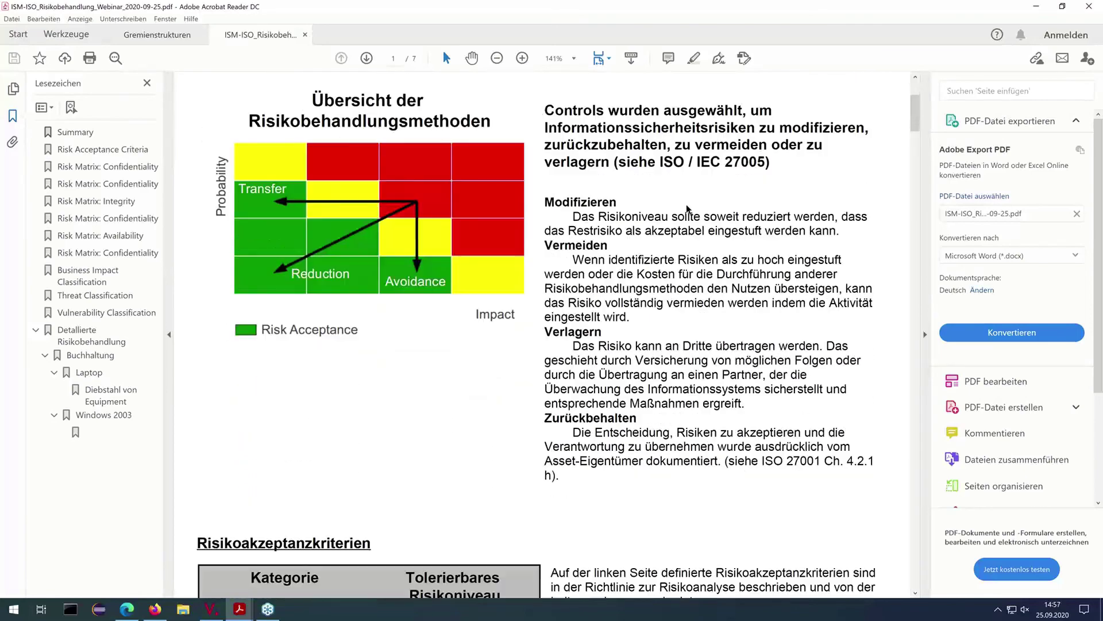
scroll(687, 204, "down", 7)
scroll(686, 204, "down", 15)
scroll(687, 209, "down", 5)
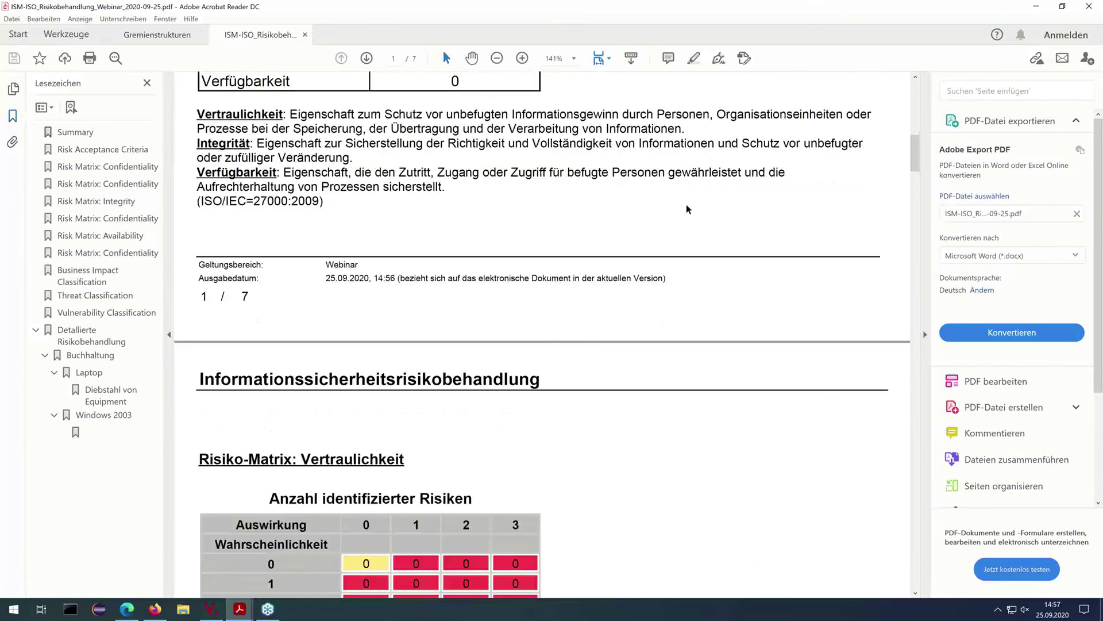
scroll(687, 208, "down", 11)
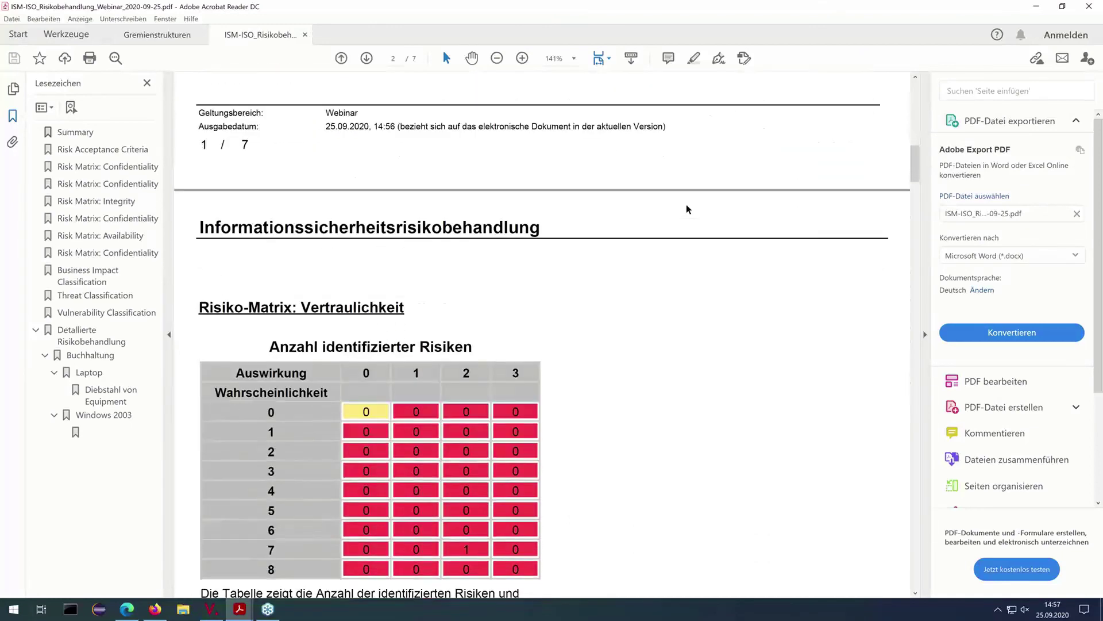
scroll(687, 208, "down", 2)
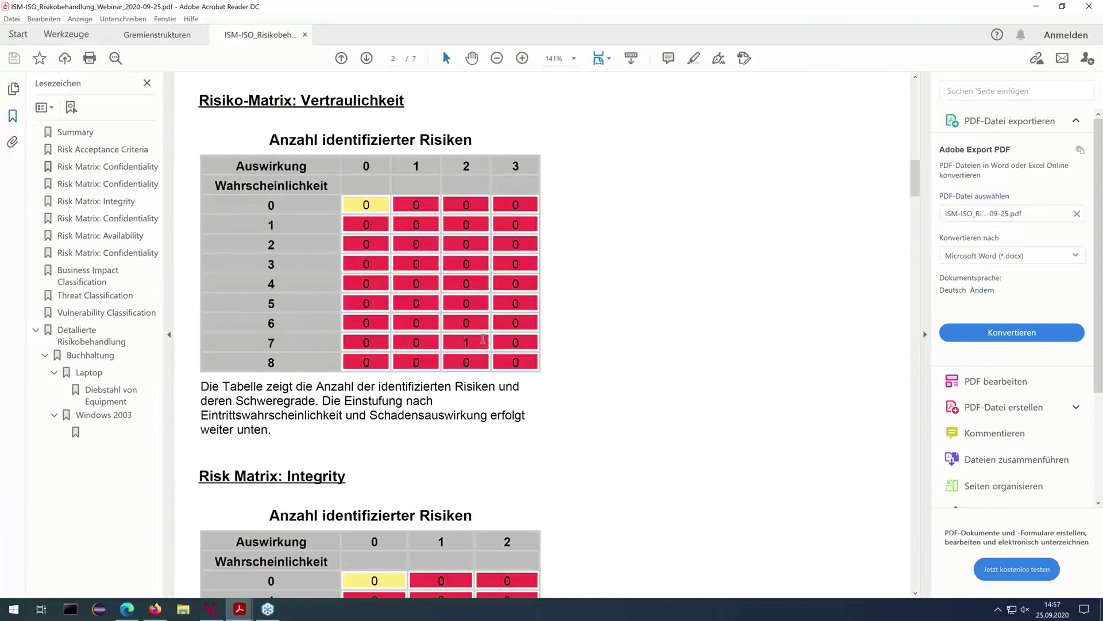
scroll(471, 345, "down", 1)
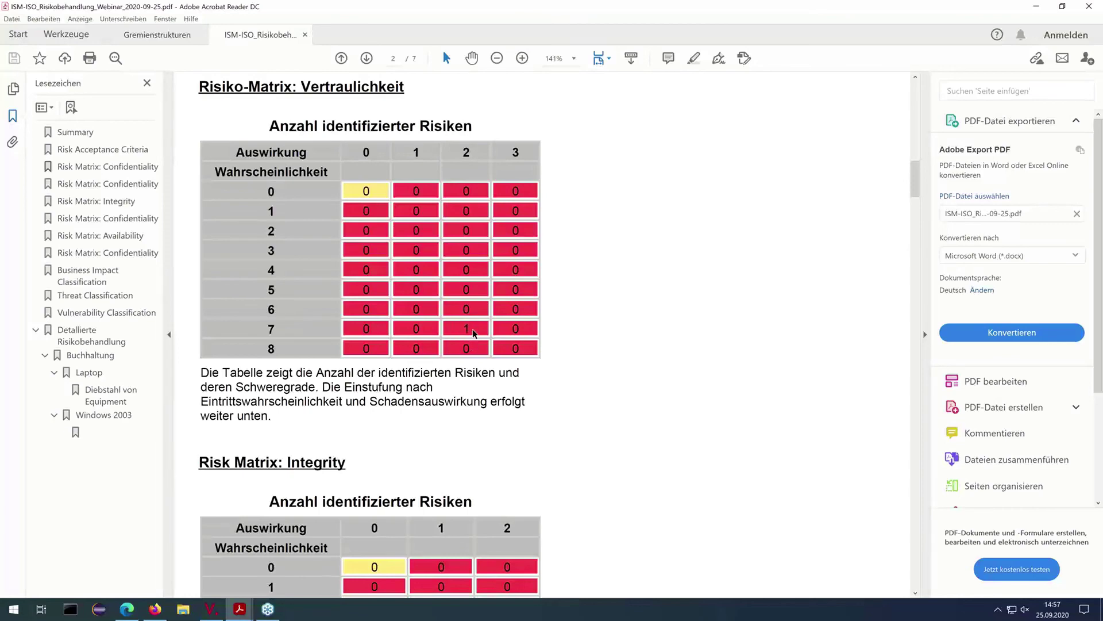
scroll(589, 329, "down", 5)
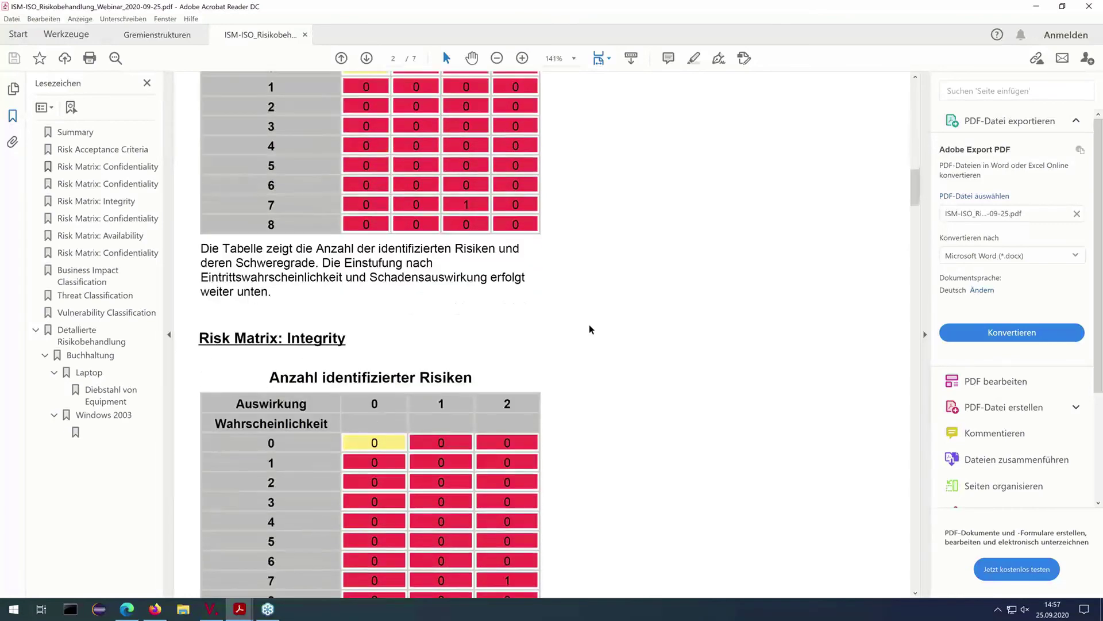
scroll(590, 329, "down", 3)
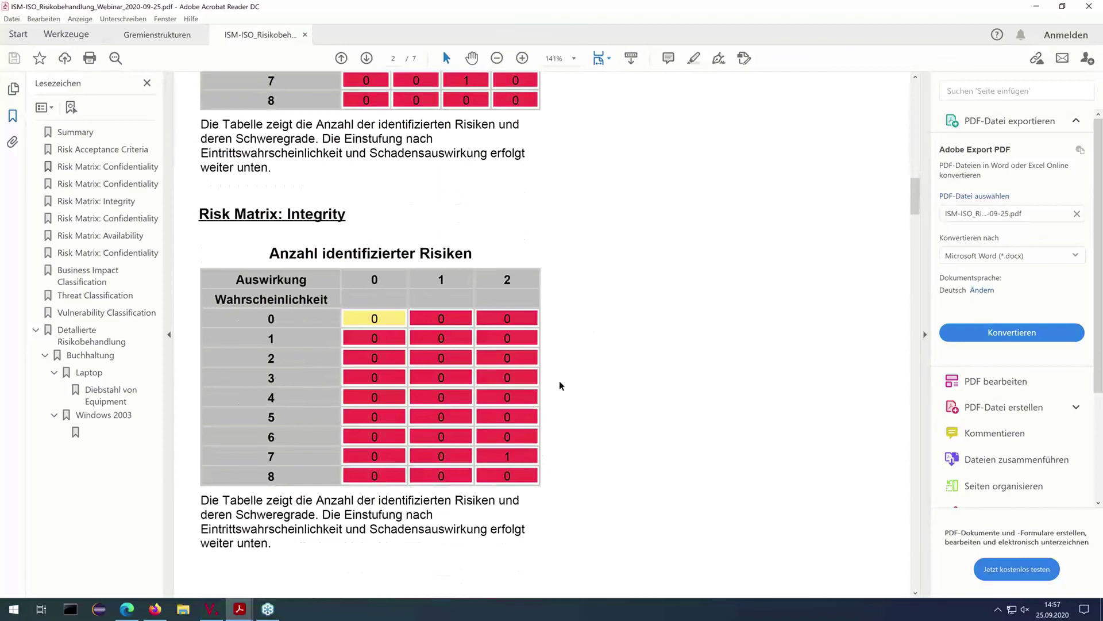
scroll(560, 382, "down", 10)
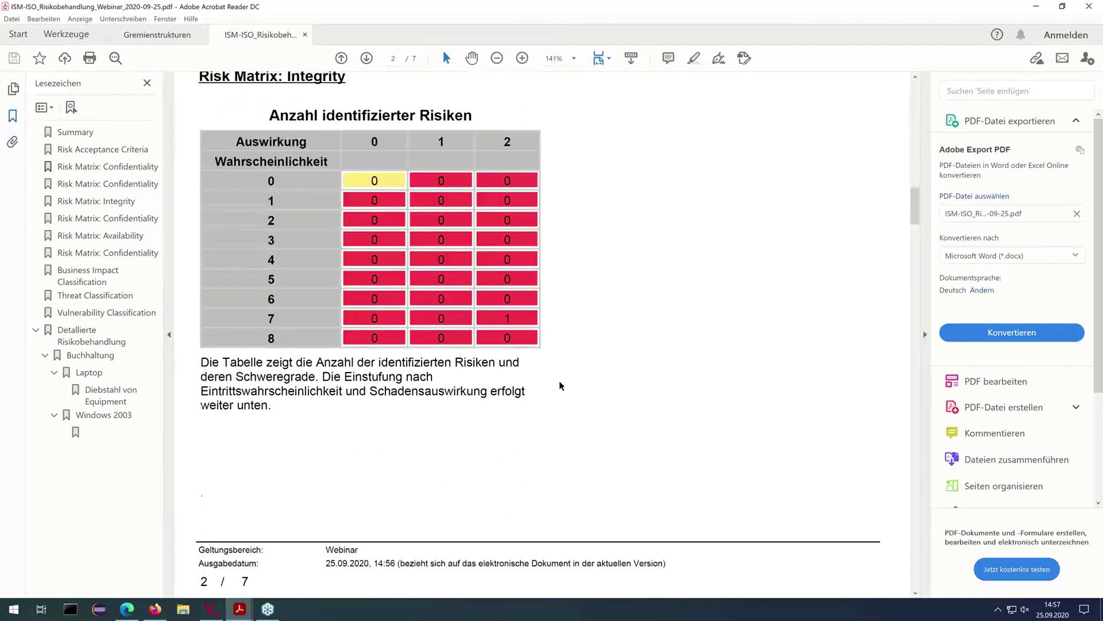
scroll(560, 384, "down", 12)
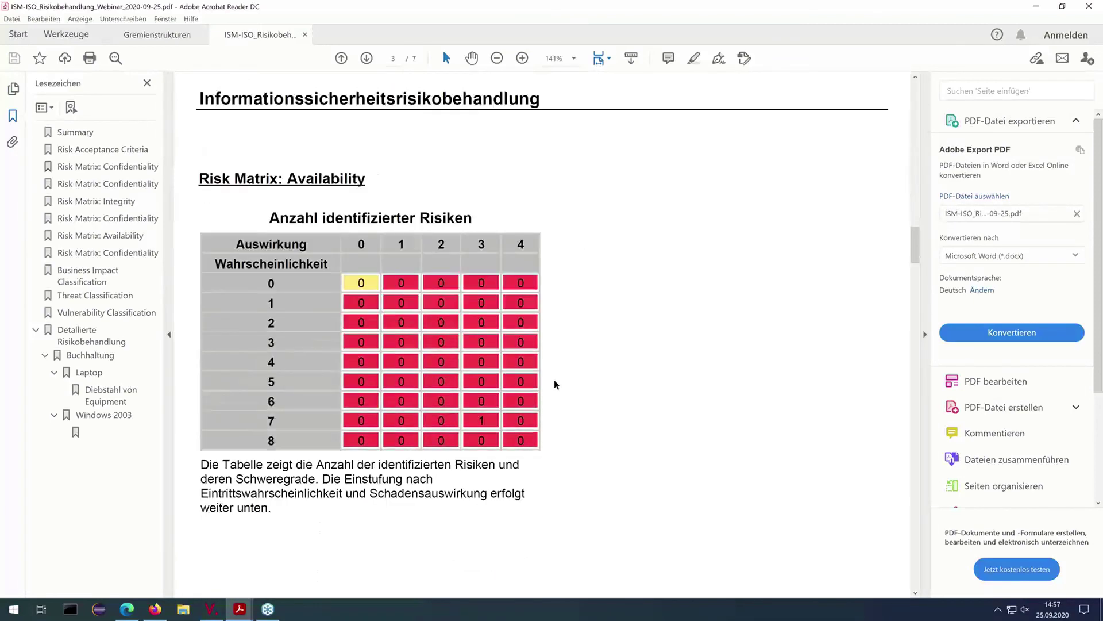
scroll(602, 369, "down", 15)
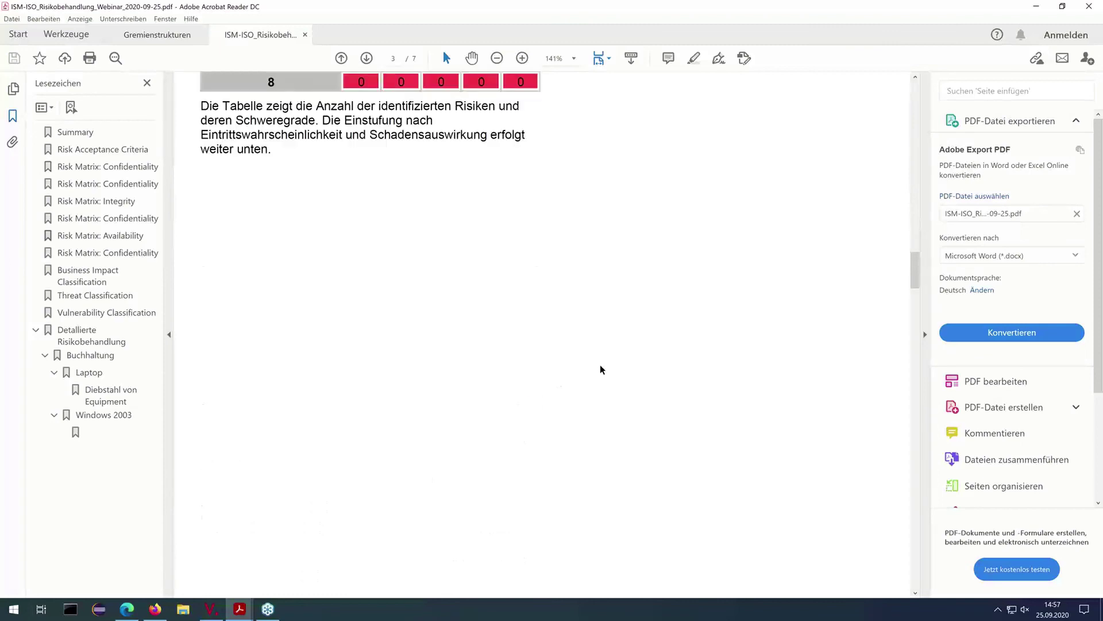
Review the report's classification of damage impact, threats and vulnerabilities under Schadensauswirkung und Risikoklassifizierung
scroll(601, 369, "down", 12)
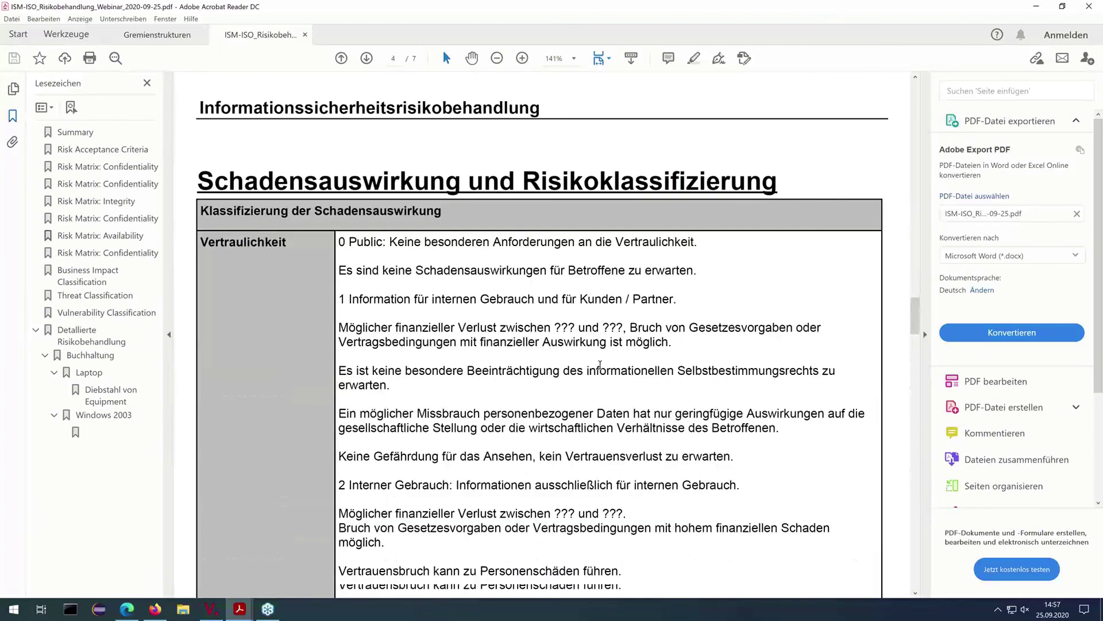
scroll(600, 365, "down", 1)
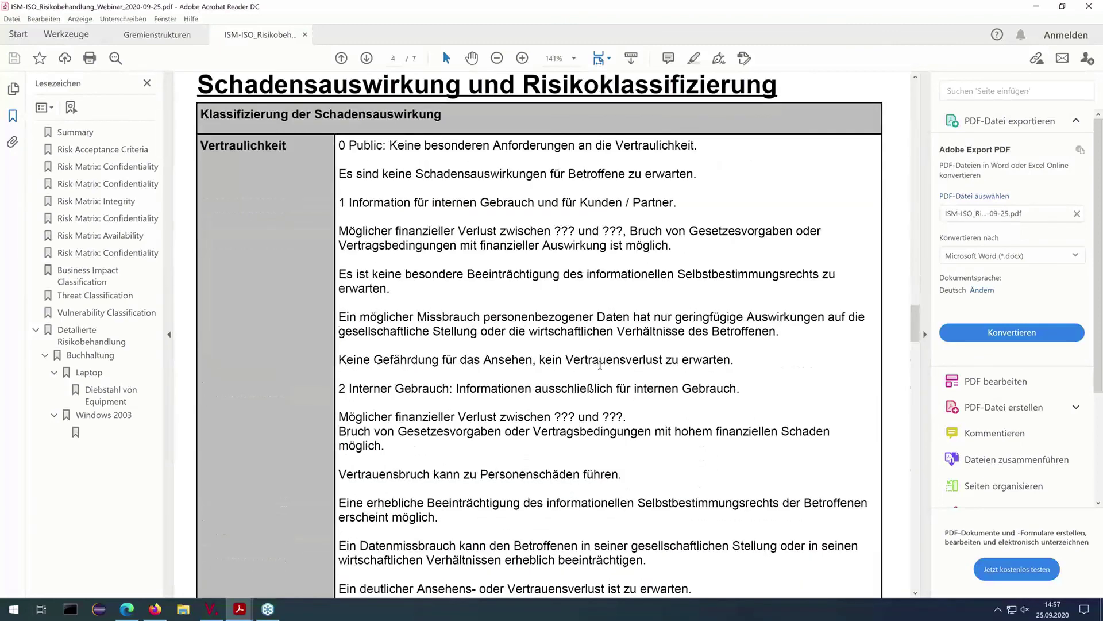
scroll(600, 365, "down", 3)
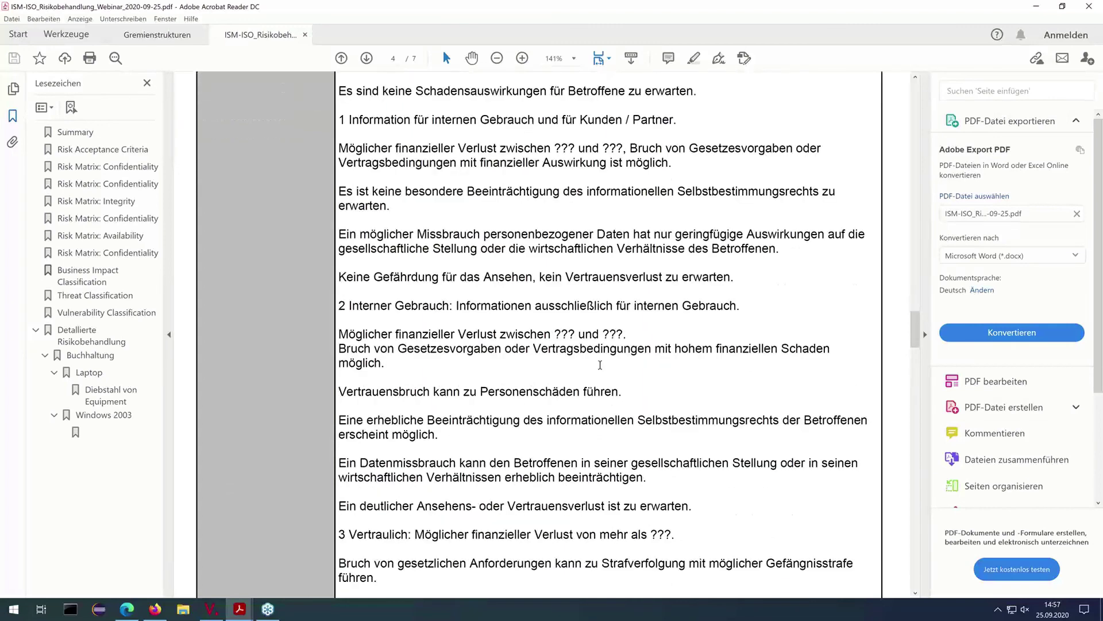
scroll(600, 364, "down", 20)
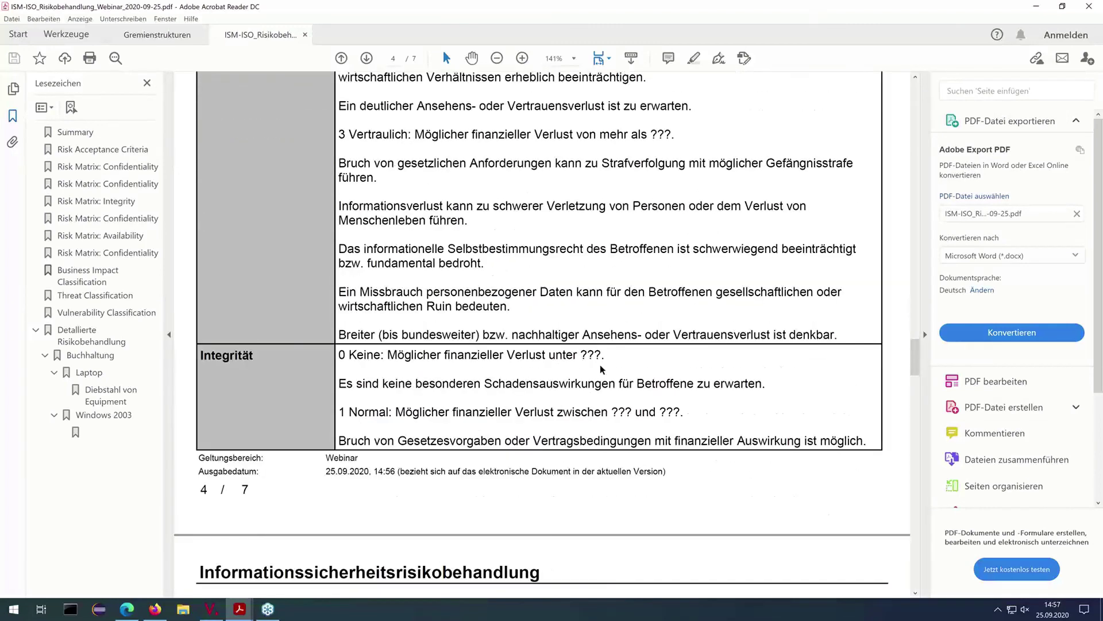
scroll(600, 365, "down", 20)
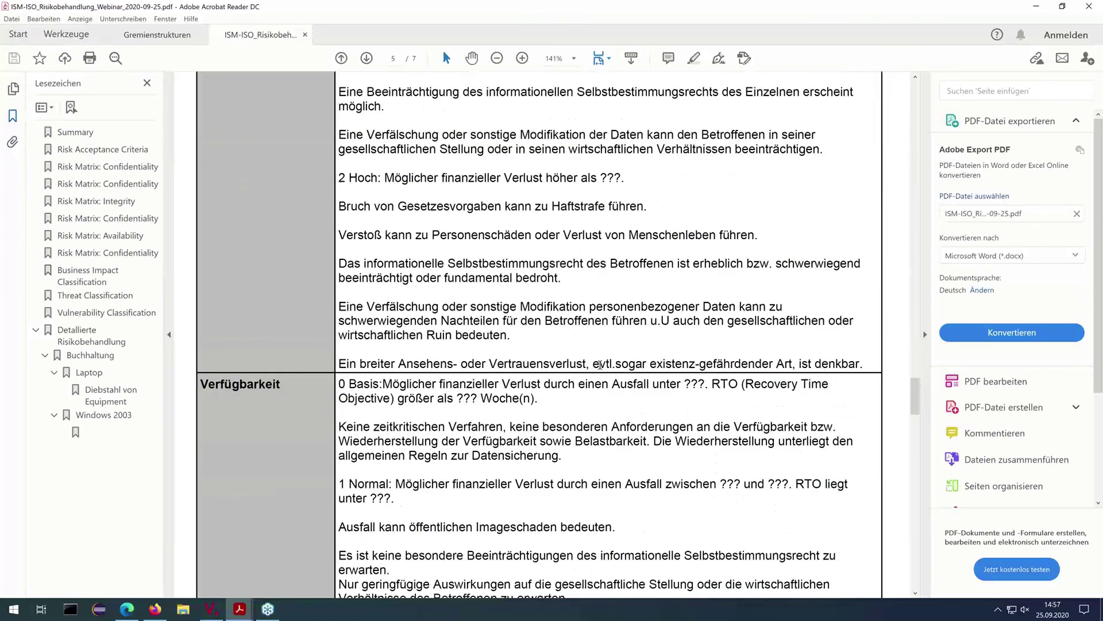
scroll(600, 365, "down", 19)
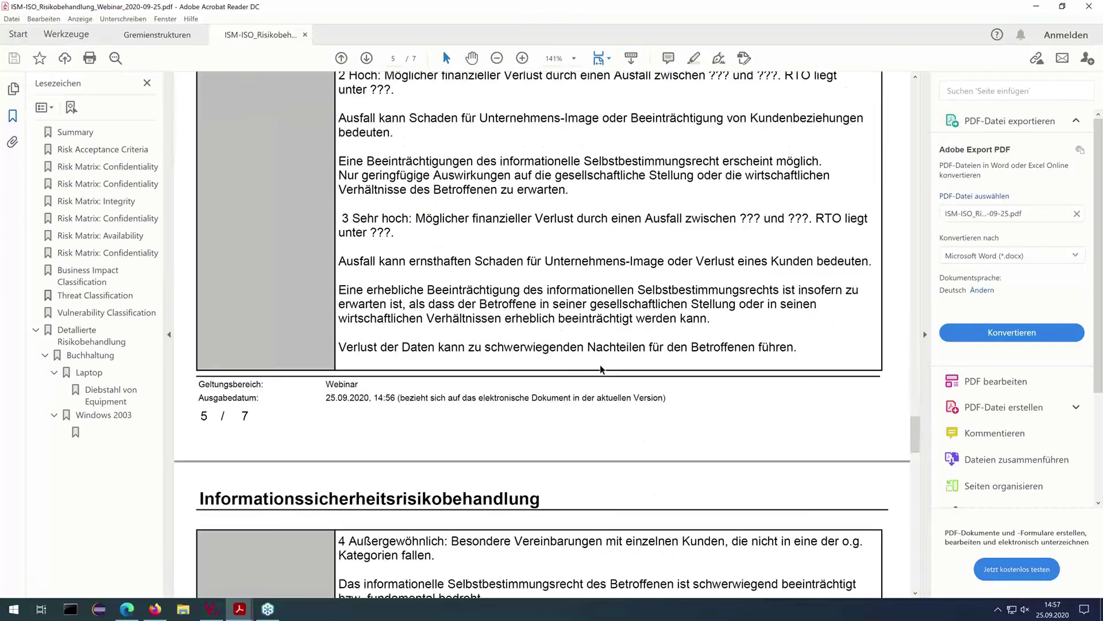
scroll(600, 365, "down", 20)
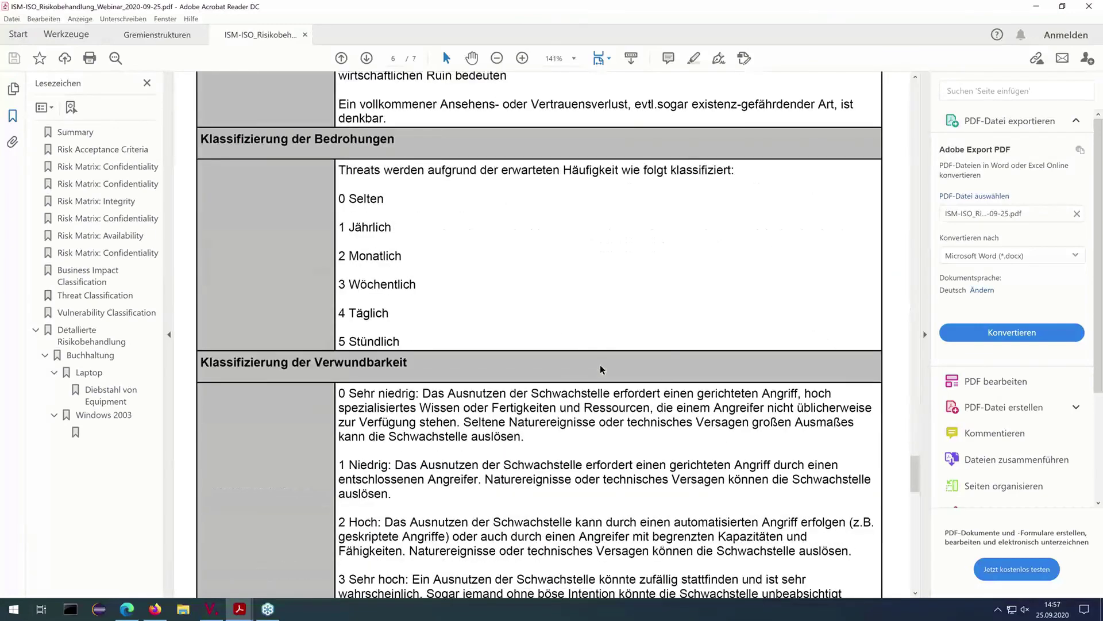
Examine the detailed risk treatment of the Buchhaltung process, including the residual risks of the Laptop and Windows 2003 assets
scroll(602, 369, "down", 20)
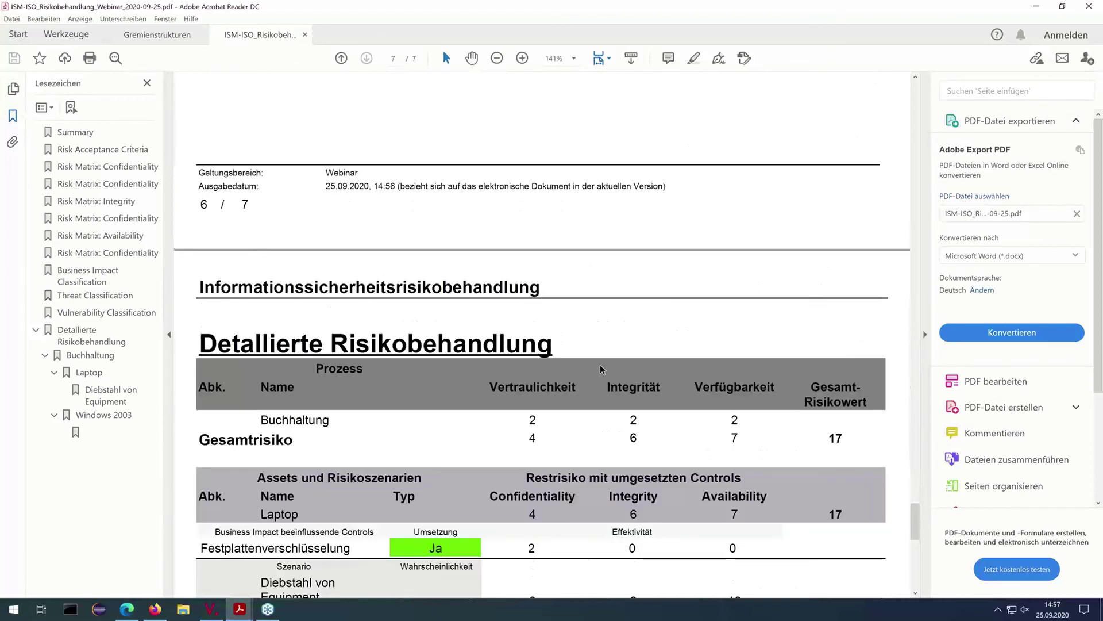
scroll(602, 369, "down", 6)
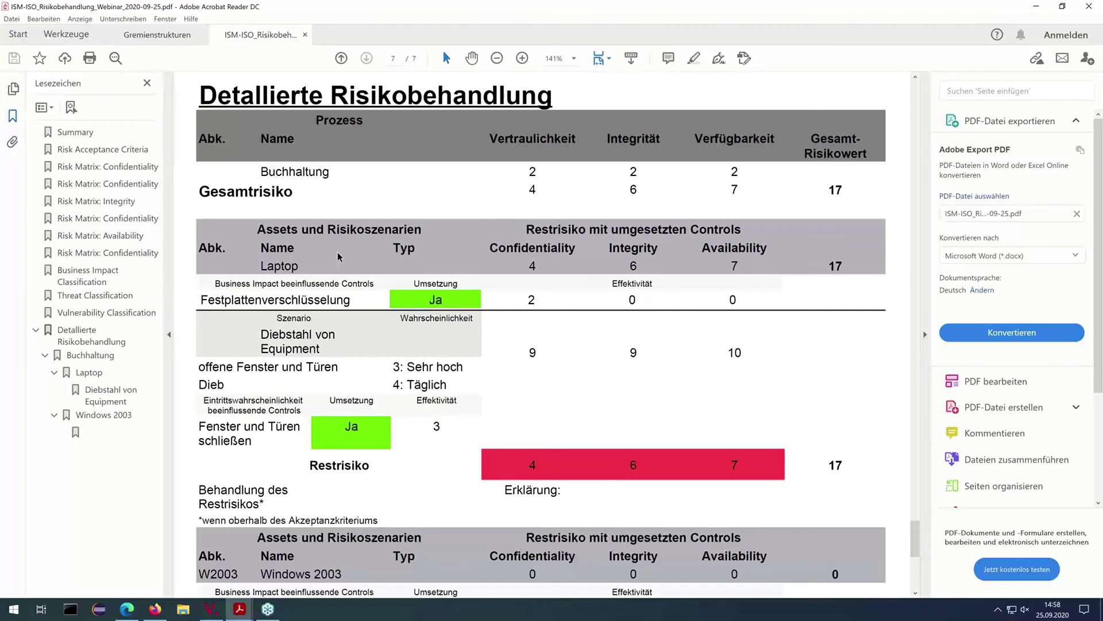
scroll(337, 257, "down", 2)
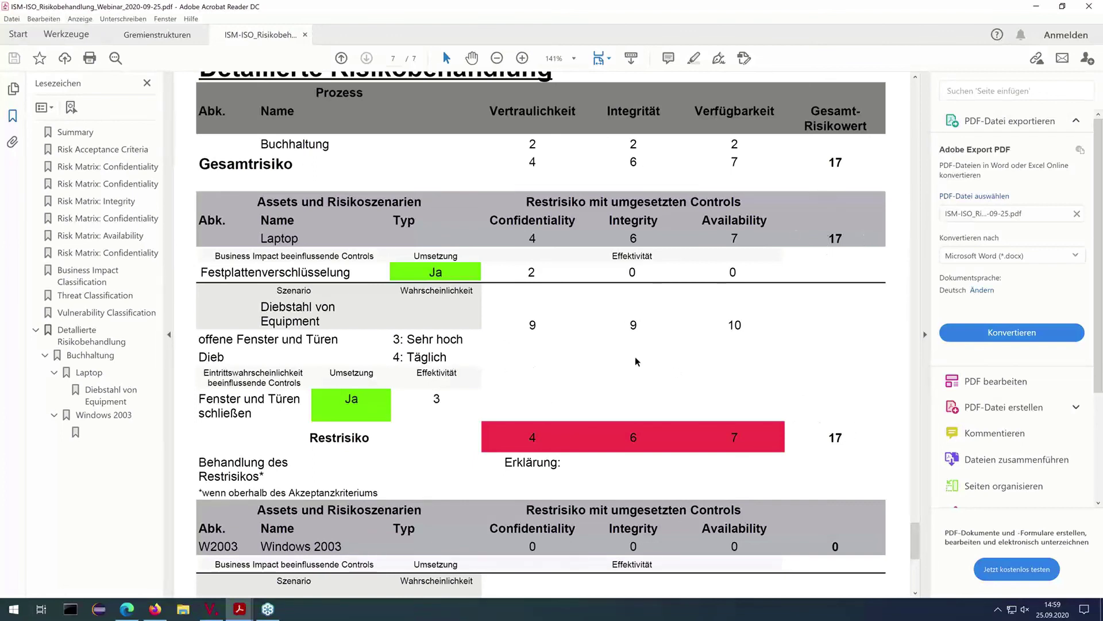
scroll(635, 357, "down", 2)
scroll(636, 357, "down", 6)
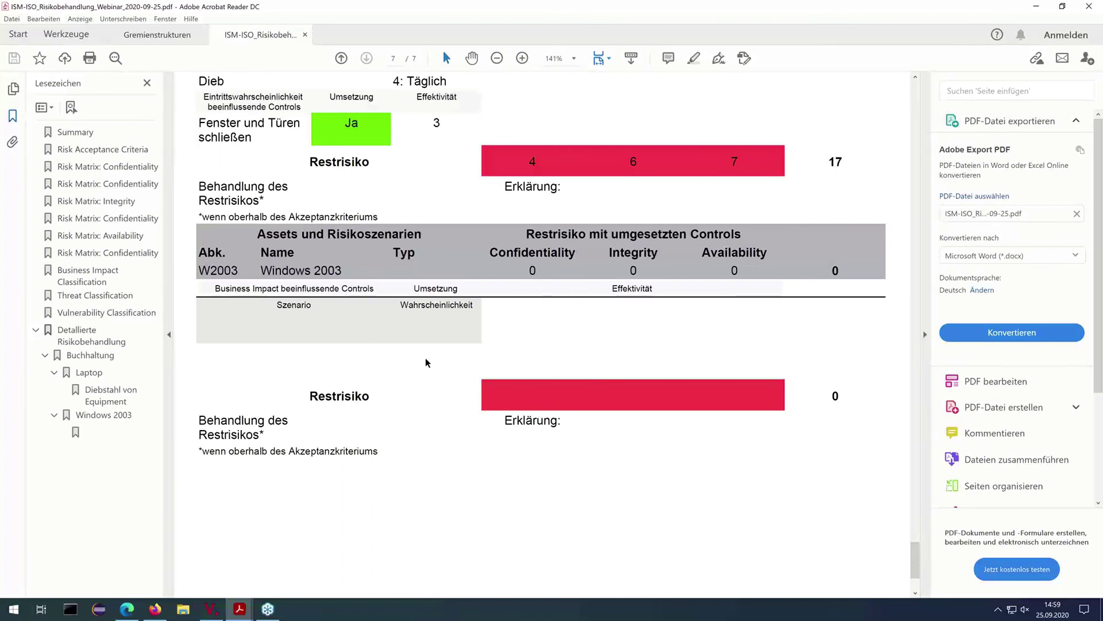
scroll(426, 362, "down", 3)
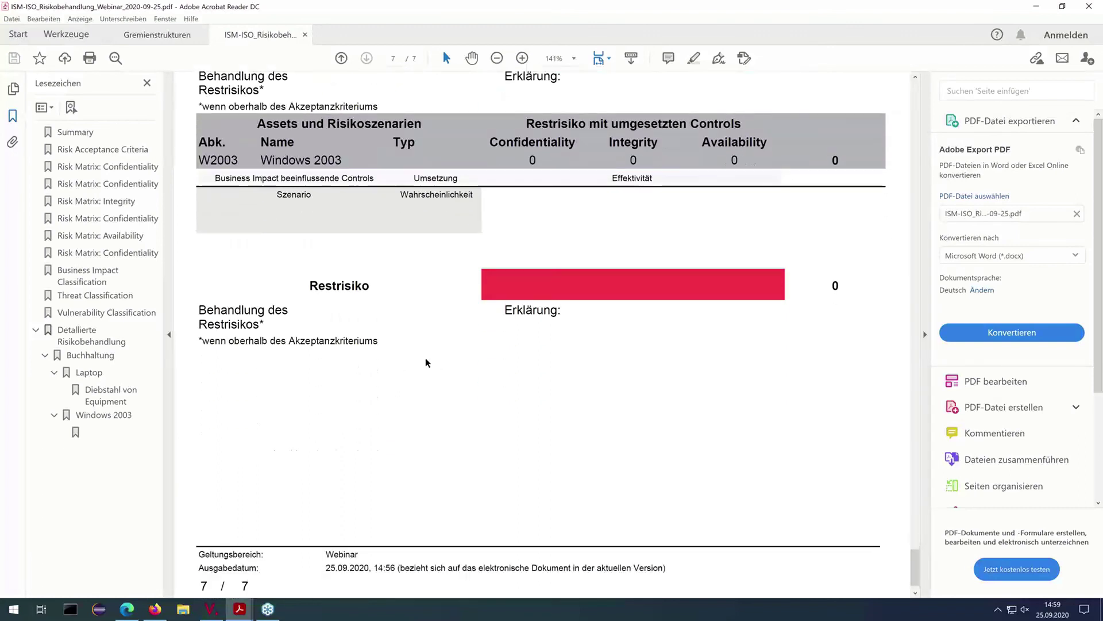
Review the residual risks of the Laptop and Windows 2003 assets on the report's final page and close the report
scroll(426, 361, "down", 1)
scroll(425, 361, "up", 2)
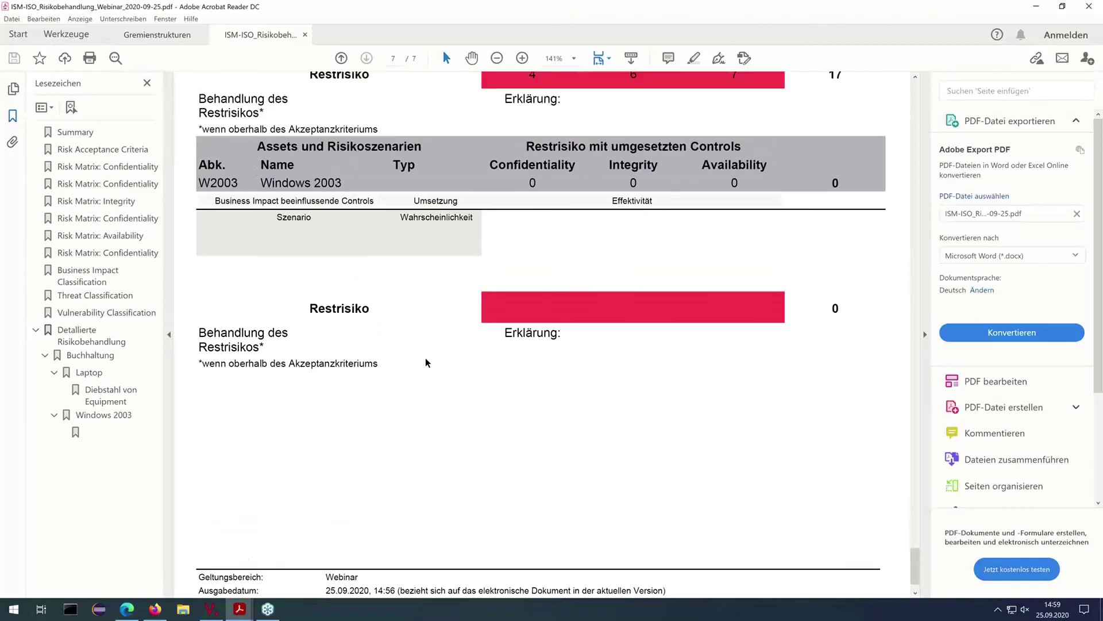
scroll(425, 362, "up", 6)
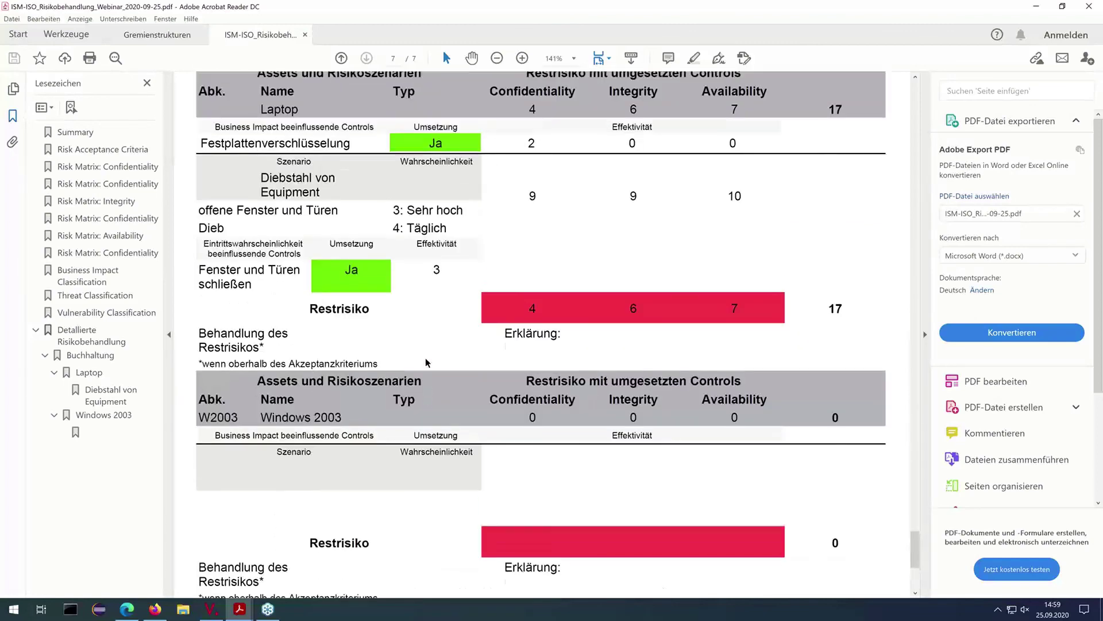
scroll(426, 362, "up", 1)
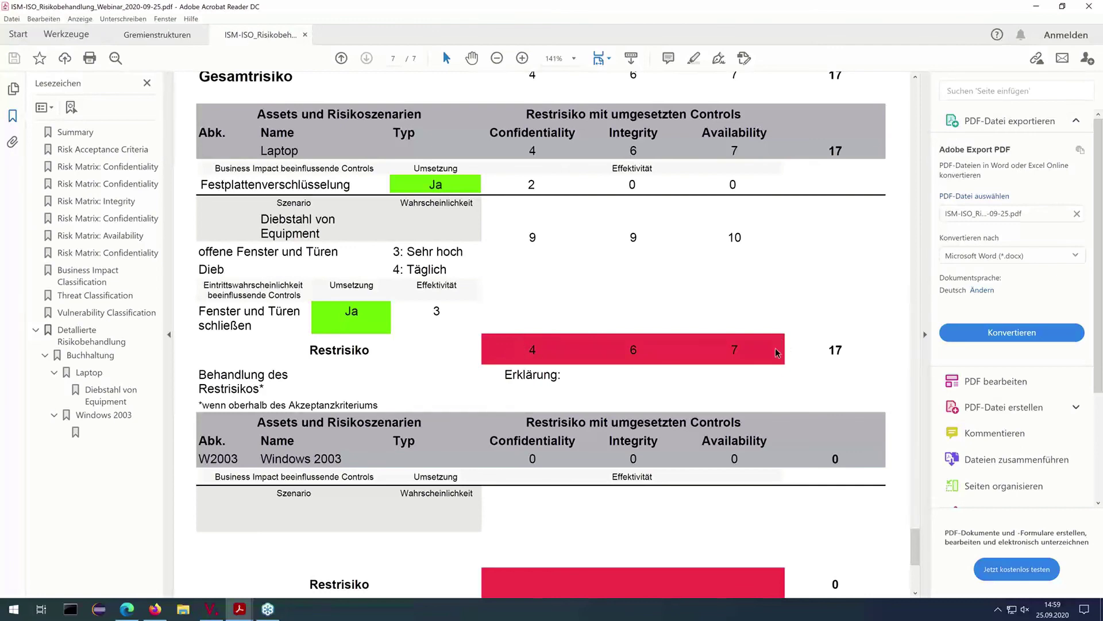
key("alt+F4")
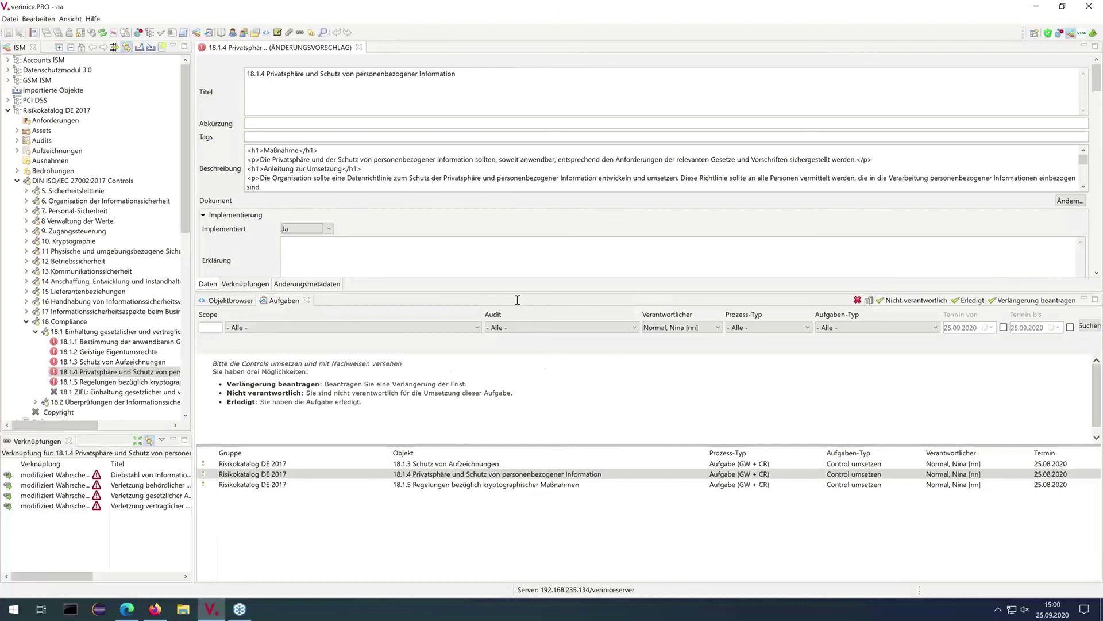
Collapse the ISM tree and examine the filter settings for element types and tags without applying a filter
left_click(71, 48)
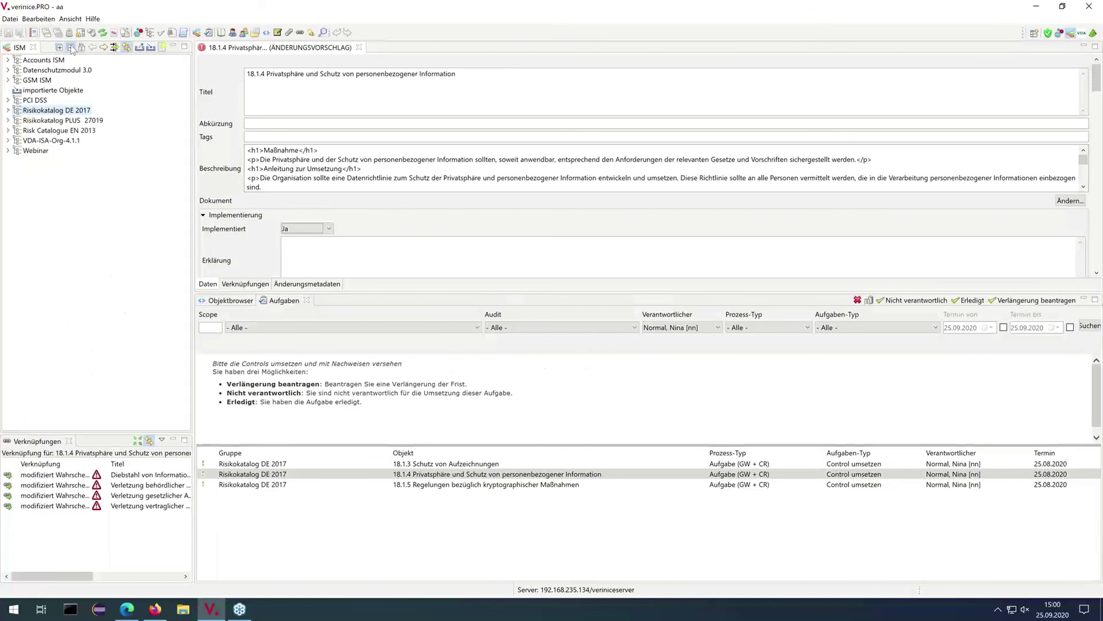
left_click(114, 48)
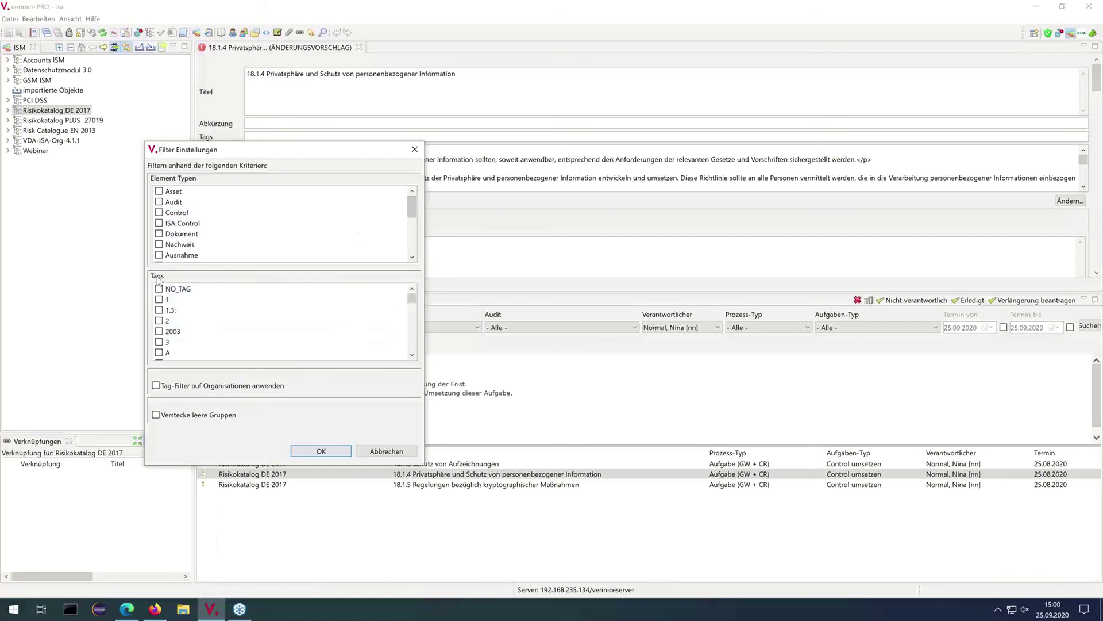
left_click_drag(267, 149, 269, 176)
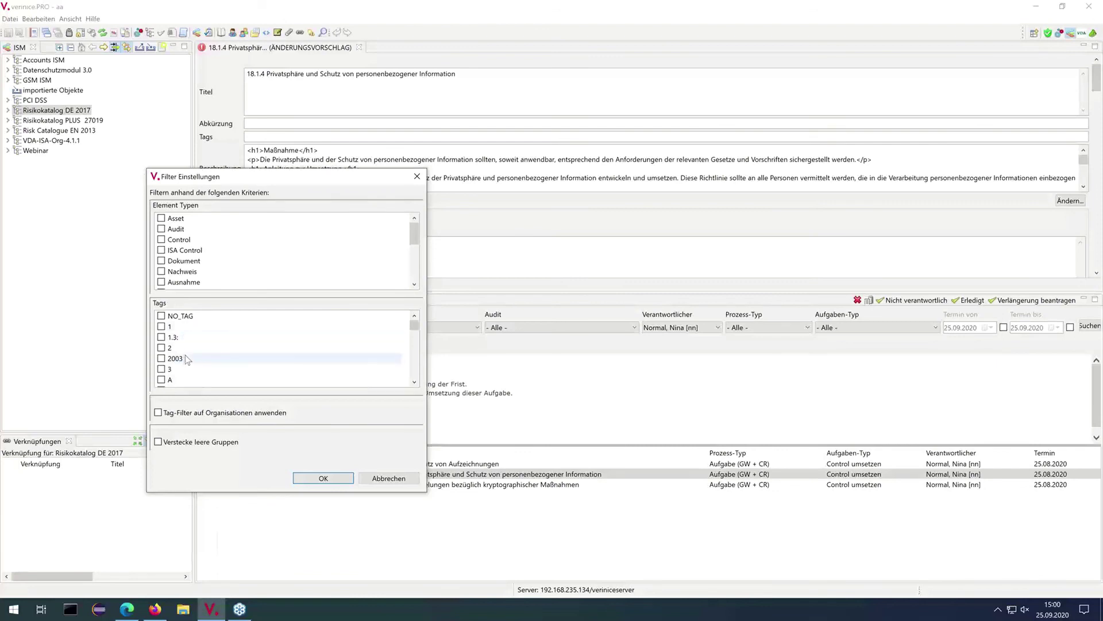
left_click(400, 479)
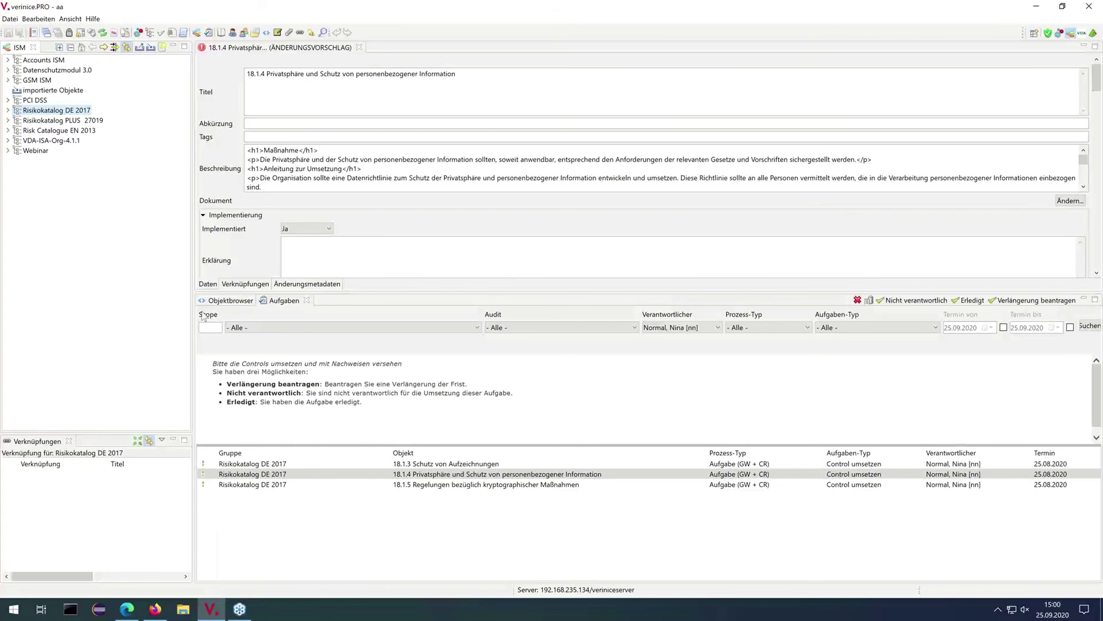
Create a new person in the Personen group of the Webinar scope, keeping the default name, and close its editor
left_click(7, 151)
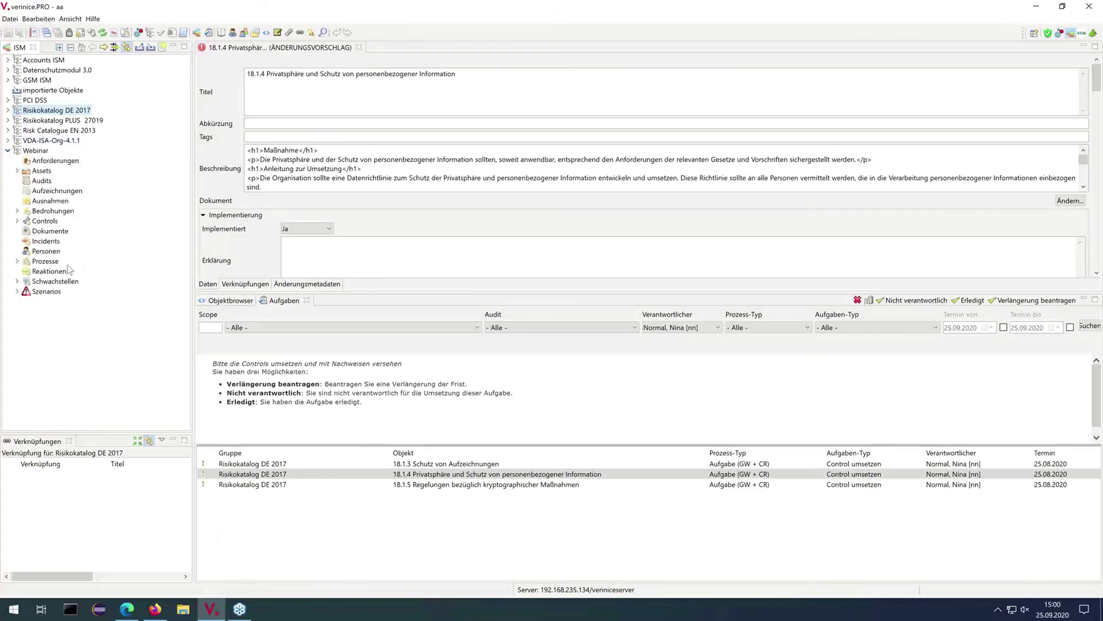
left_click(38, 254)
right_click(39, 253)
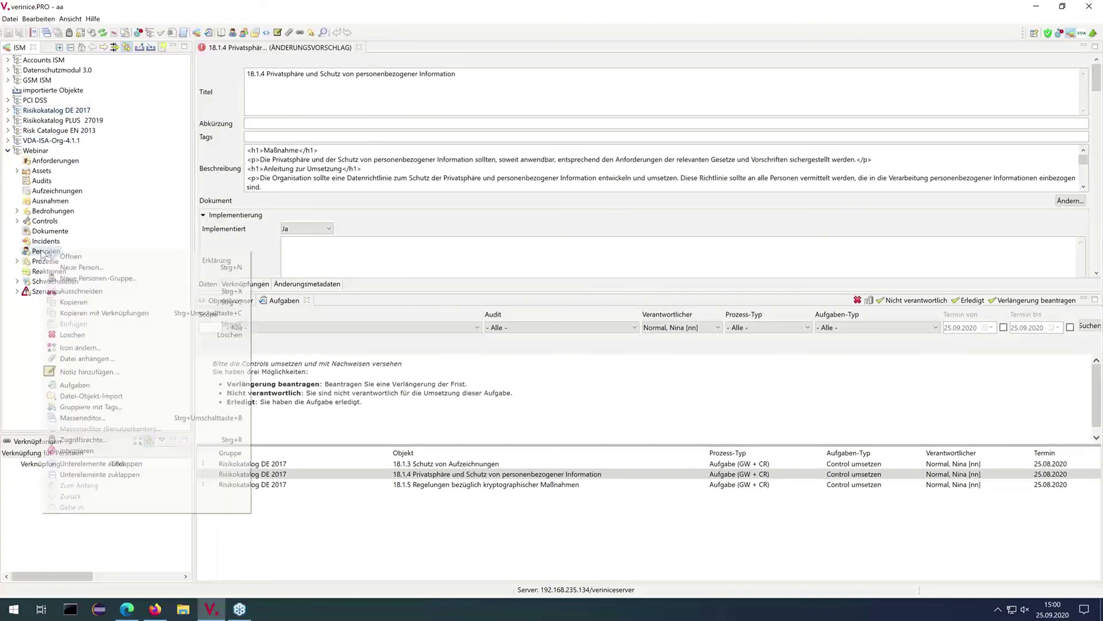
left_click(90, 268)
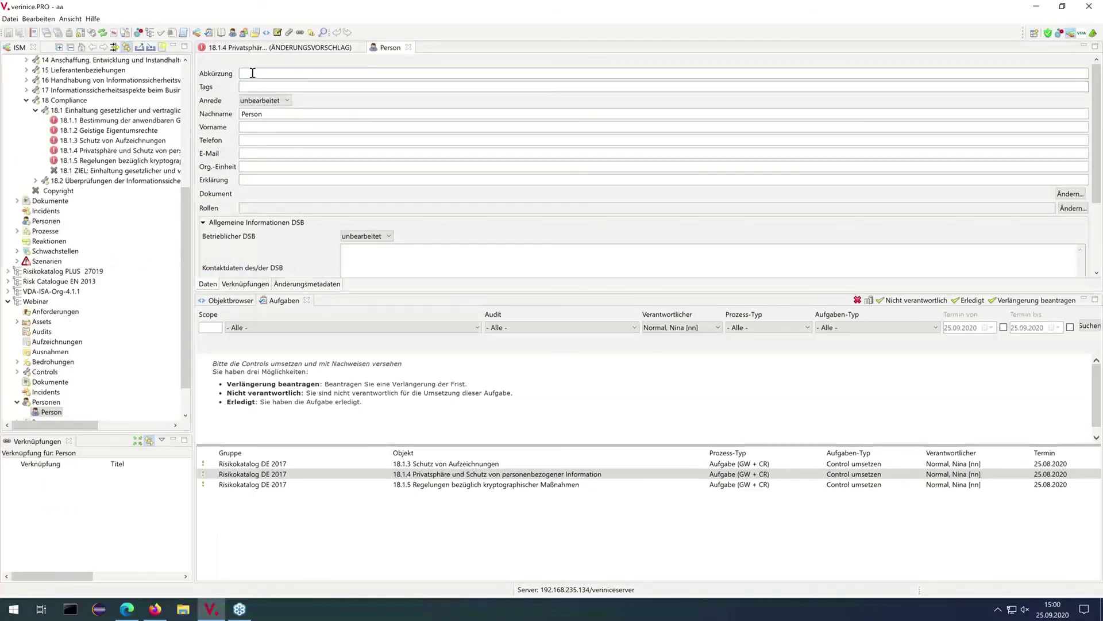
left_click(271, 114)
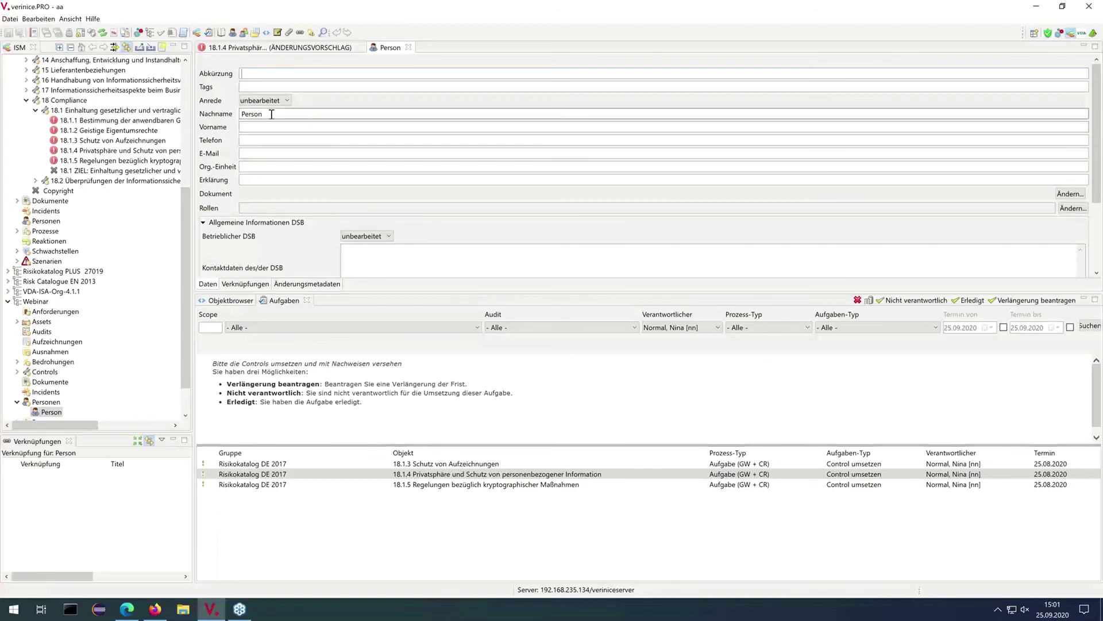
left_click(408, 47)
Link the new person to the Laptop asset, the control Fenster und Türen schließen and the Buchhaltung process
scroll(97, 238, "down", 2)
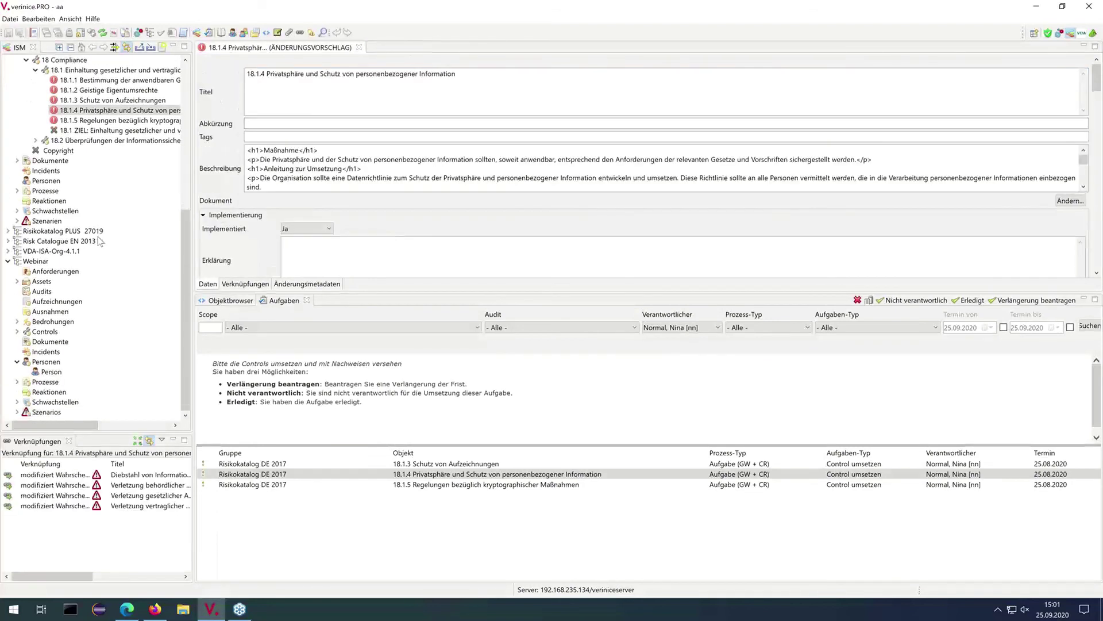
left_click(52, 373)
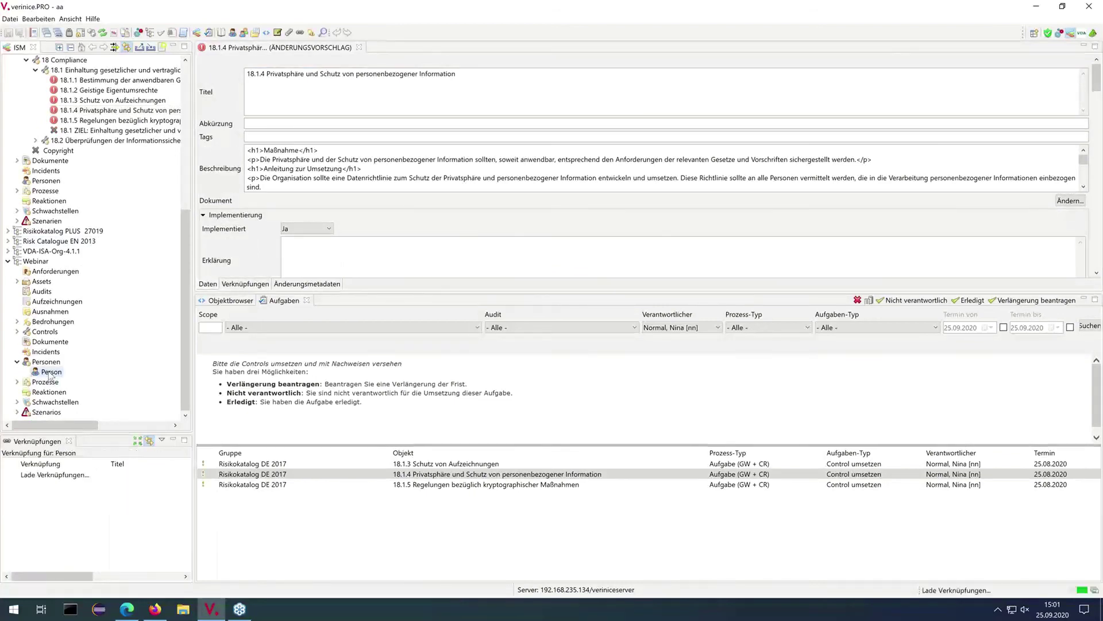
left_click(18, 382)
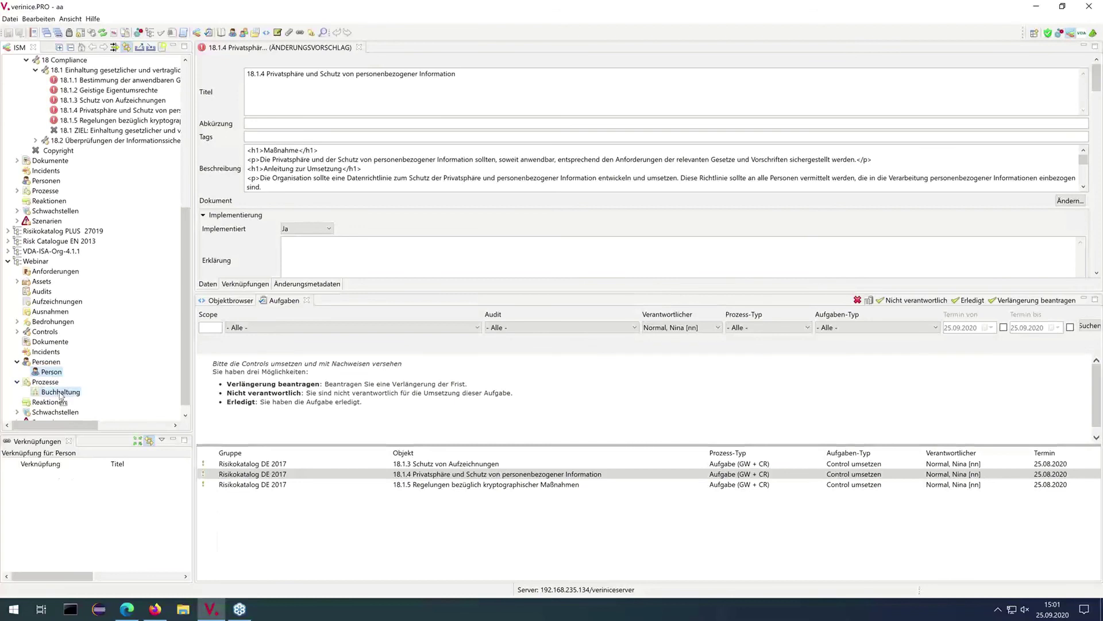
left_click(18, 281)
scroll(113, 366, "down", 3)
left_click_drag(57, 362, 74, 315)
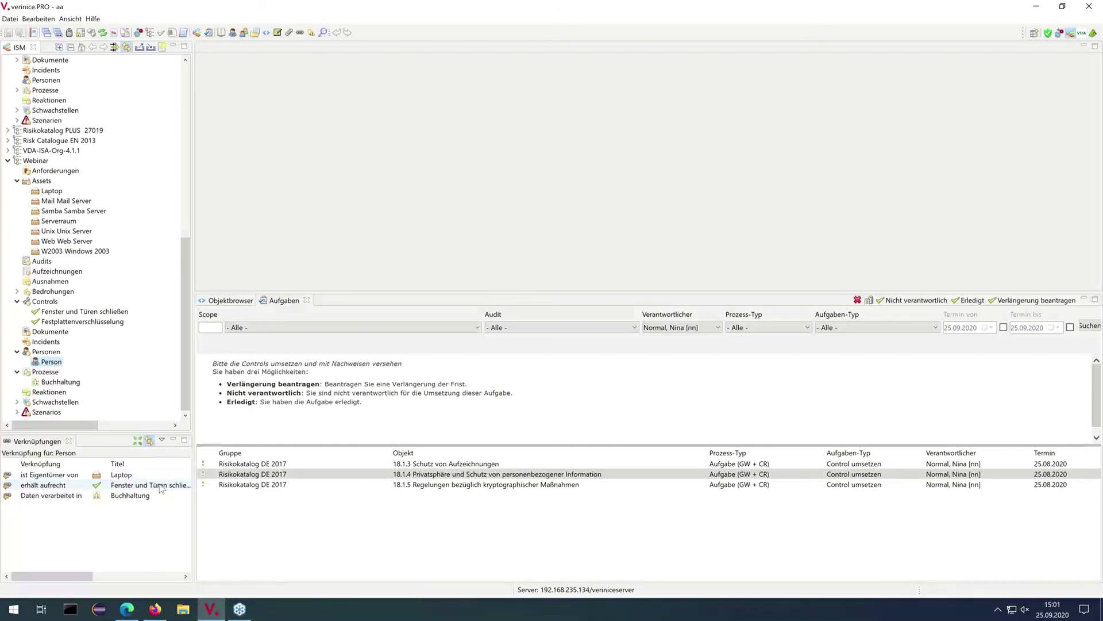
Change the relation between the person and the Buchhaltung process to prozessverantwortlich für
left_click(77, 498)
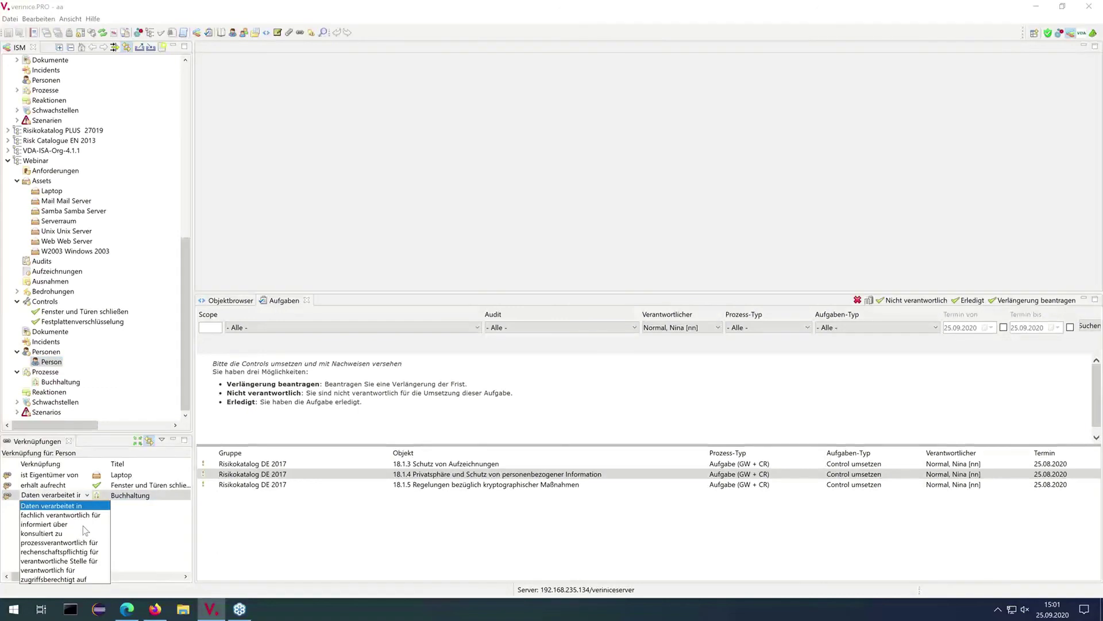
left_click(72, 542)
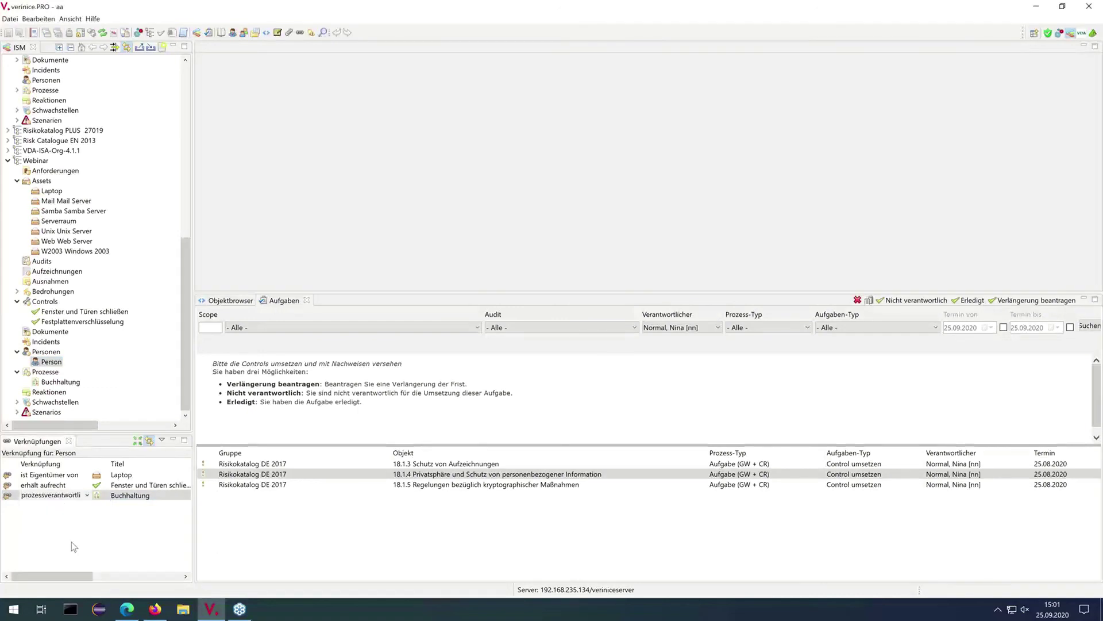
left_click(135, 495)
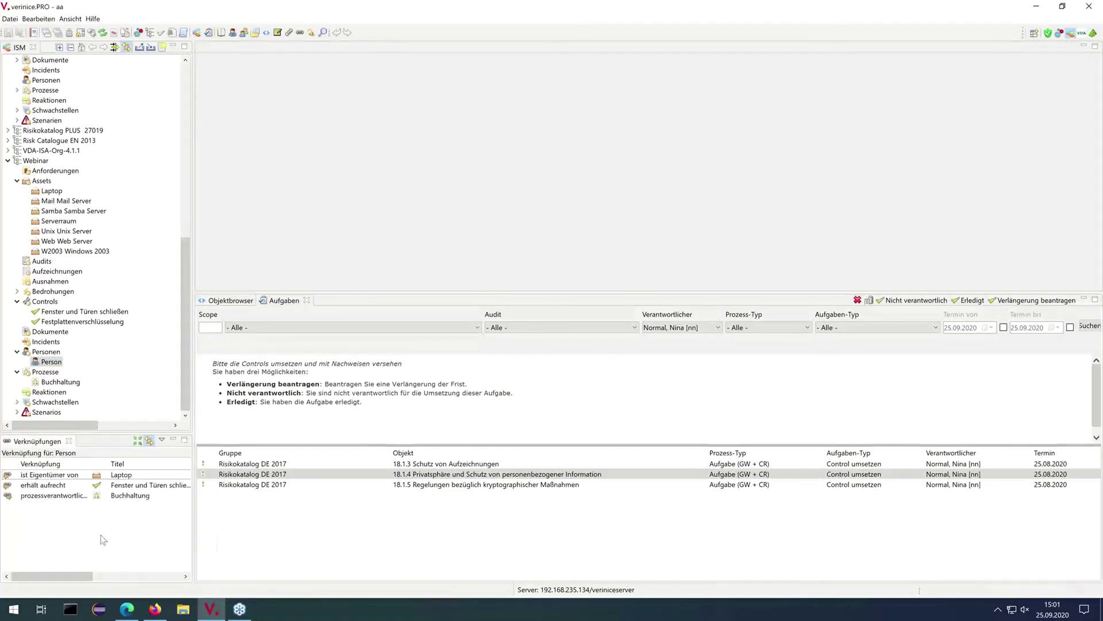
left_click(63, 500)
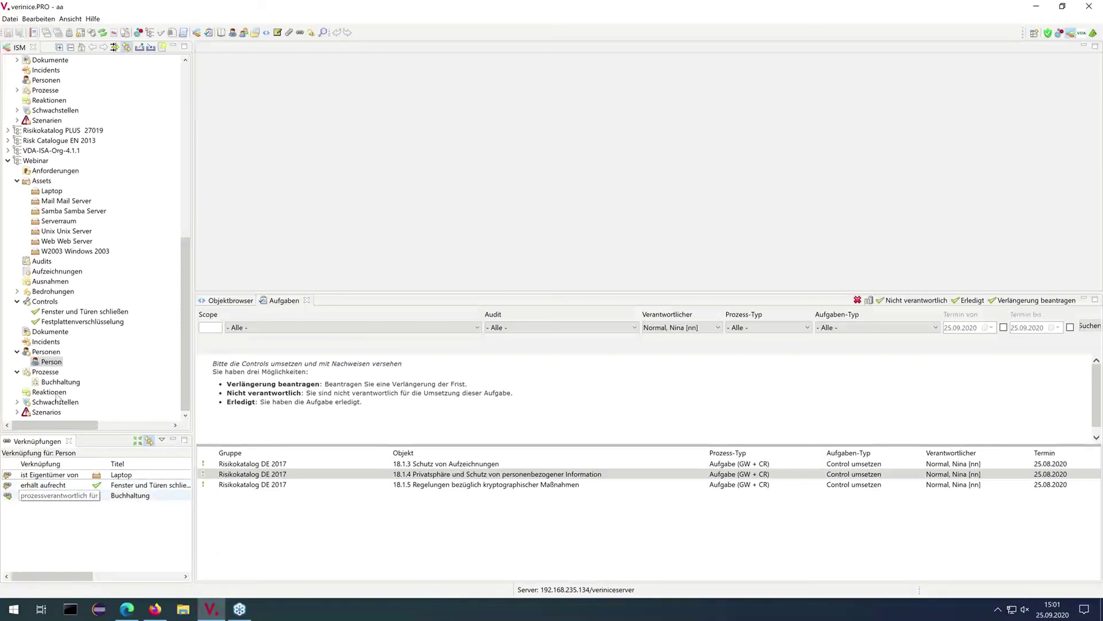
left_click(51, 362)
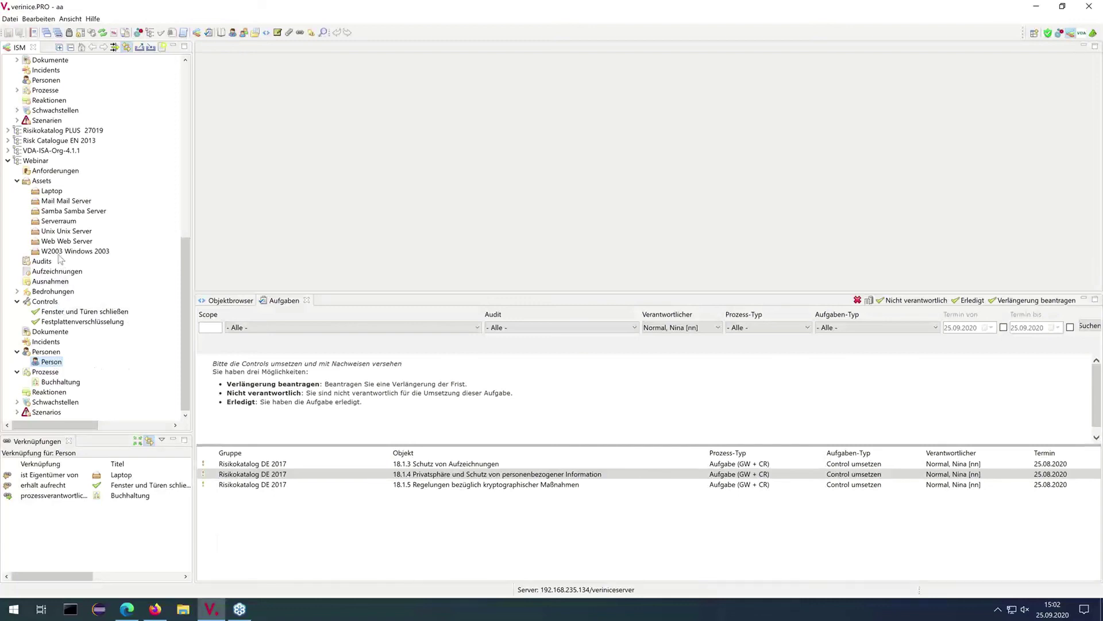
Open the Webinar control Fenster und Türen schließen and examine who created and last changed it and when
left_click(67, 312)
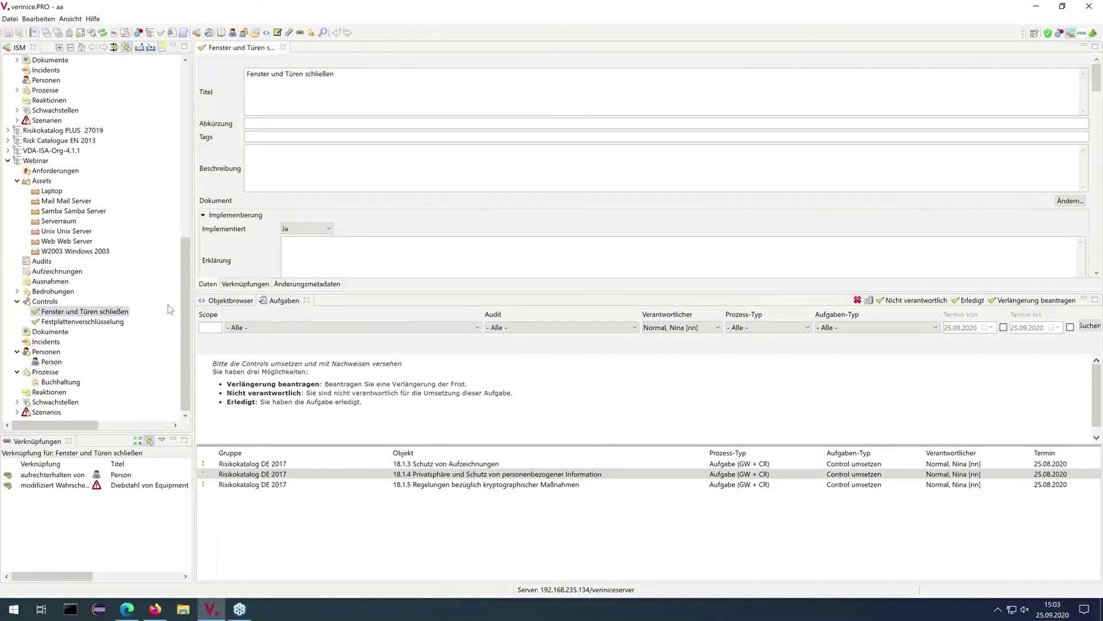
left_click(299, 284)
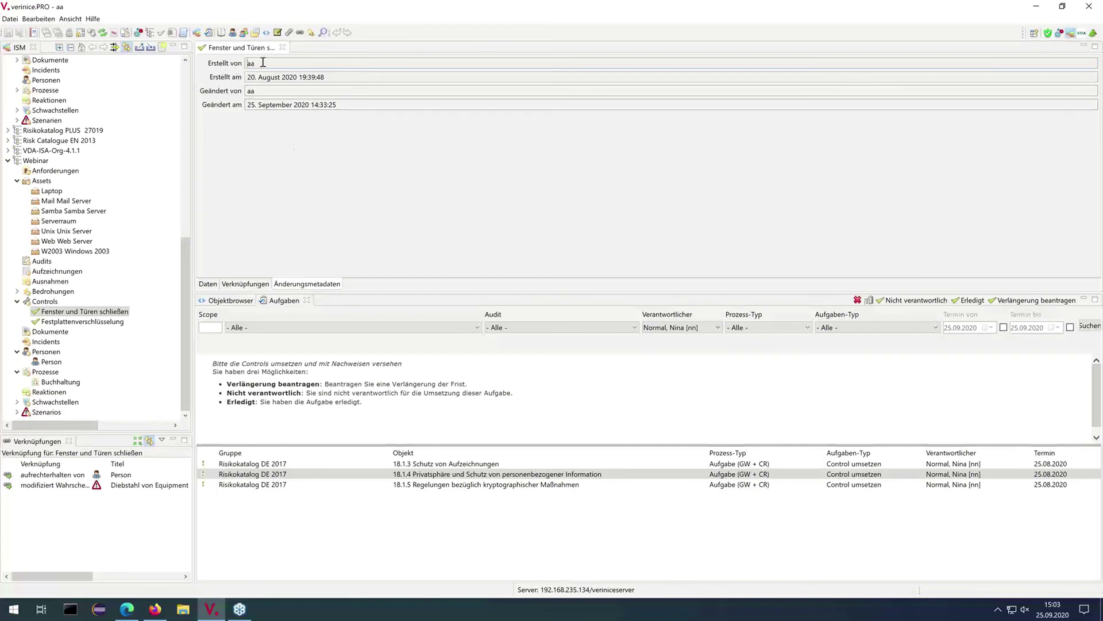
left_click(344, 76)
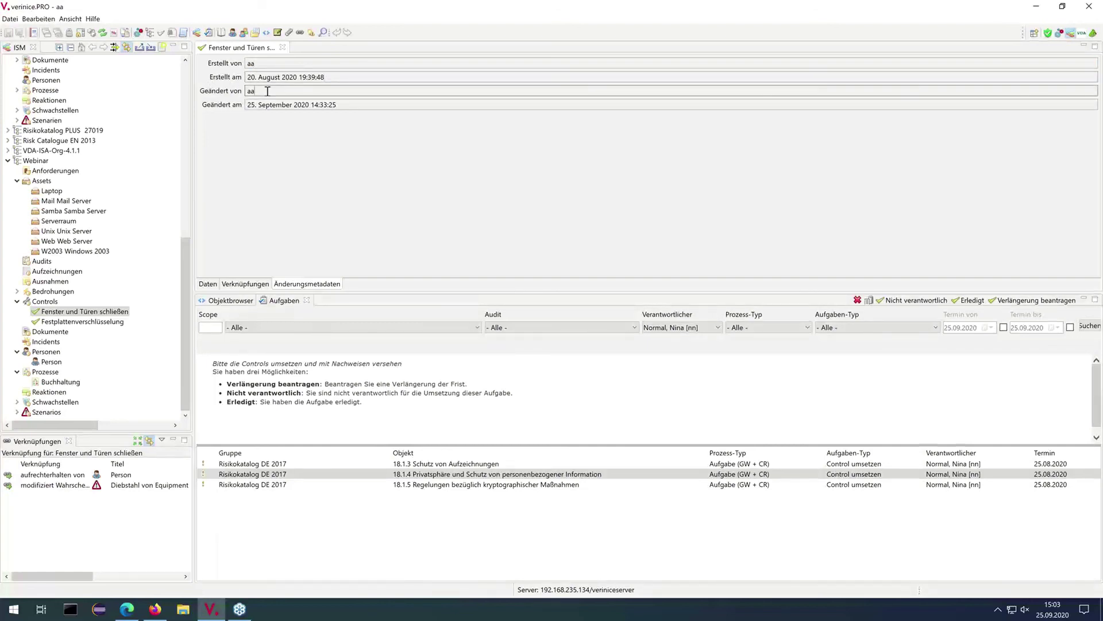
left_click(342, 105)
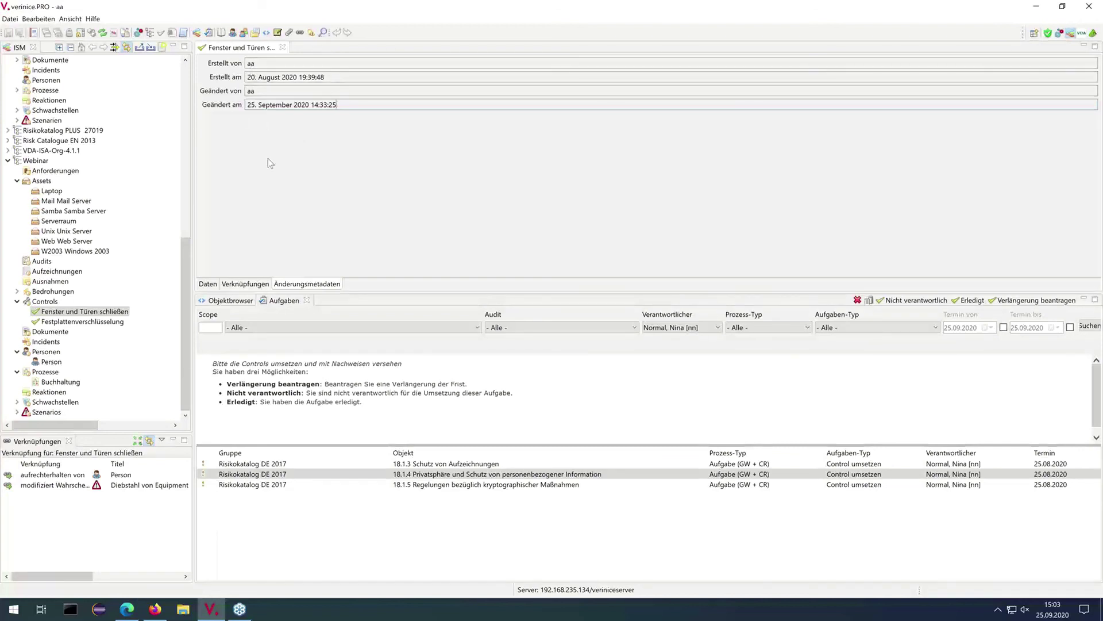
left_click(290, 77)
left_click_drag(290, 77, 331, 77)
left_click(332, 77)
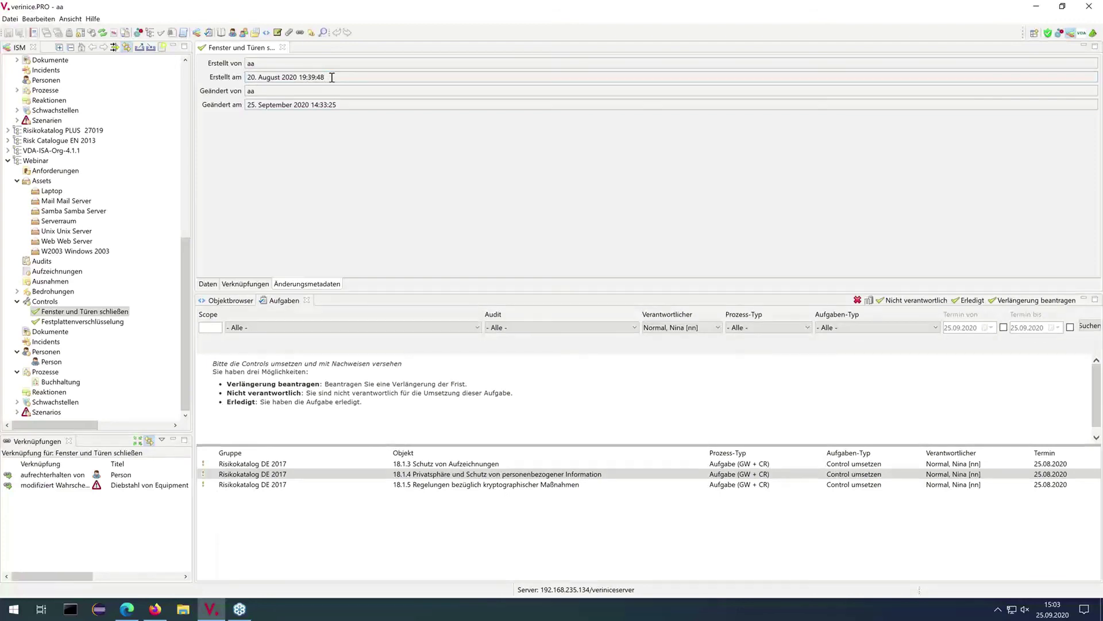